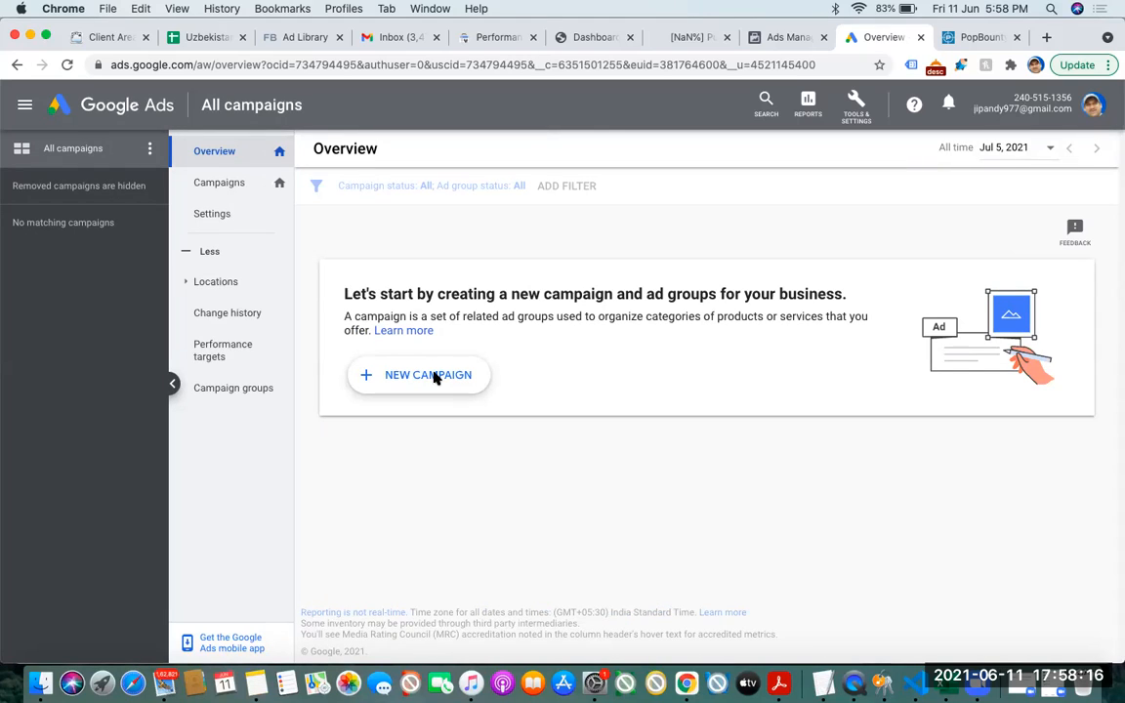
Start a new campaign with the Sales goal, the Display campaign type and the Display campaign subtype
{"action": "left_click", "coordinate": [431, 379]}
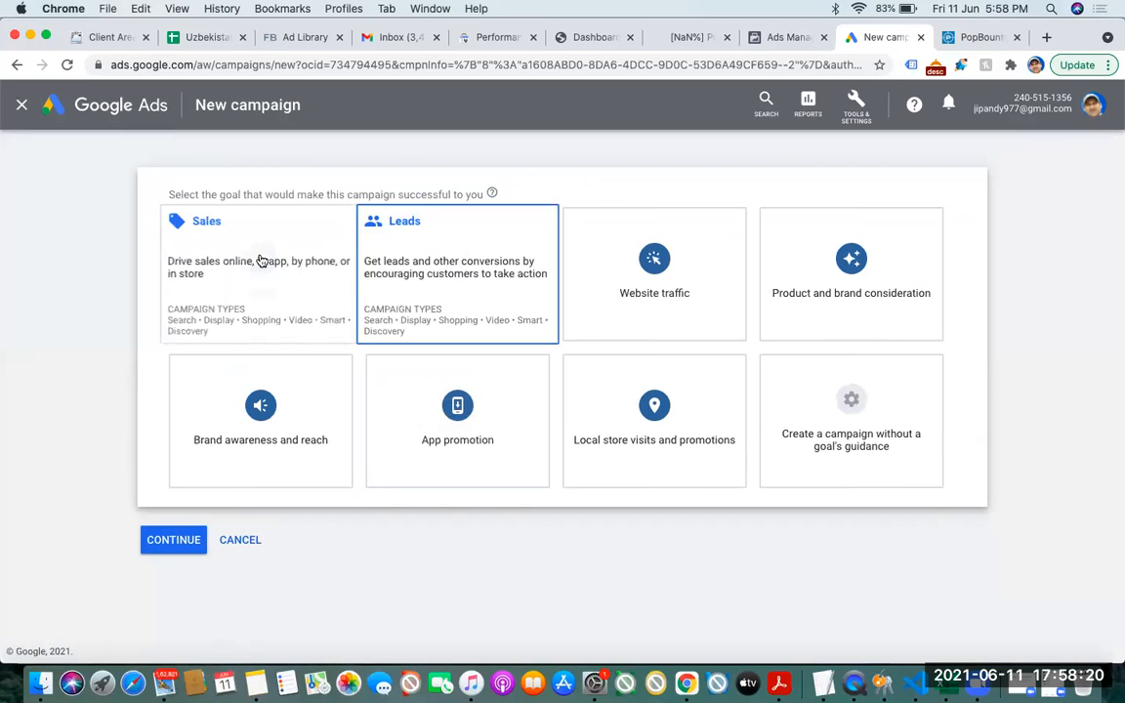
{"action": "left_click", "coordinate": [259, 258]}
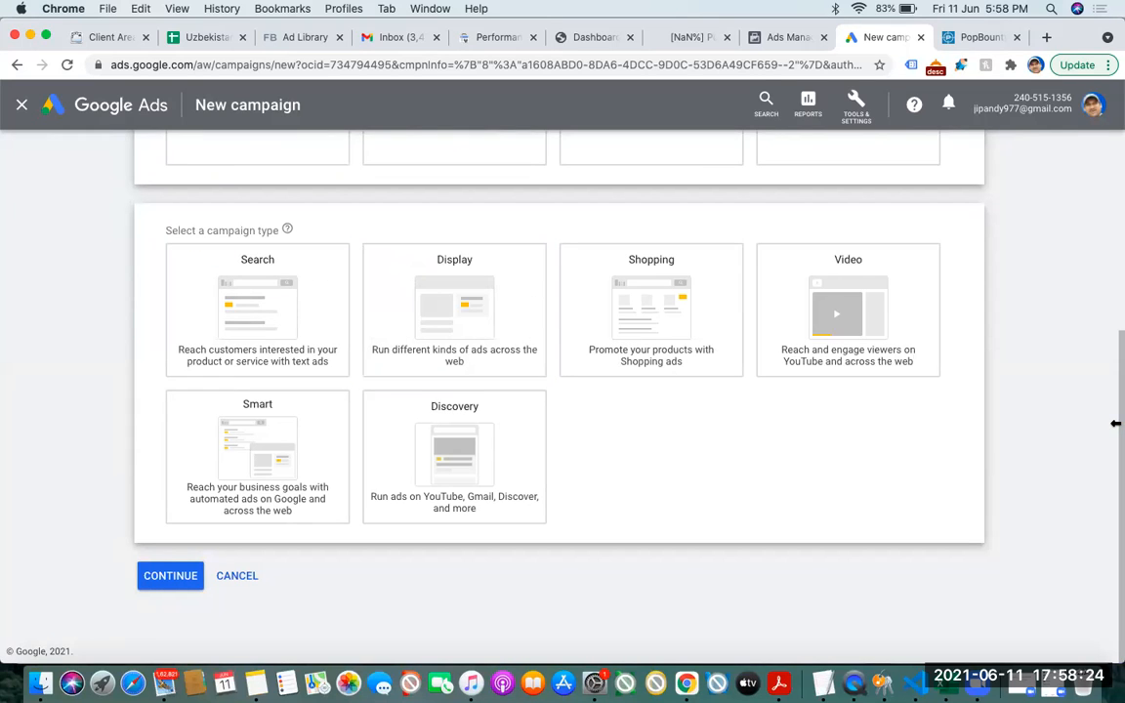
{"action": "left_click_drag", "start_coordinate": [1113, 425], "coordinate": [1113, 251]}
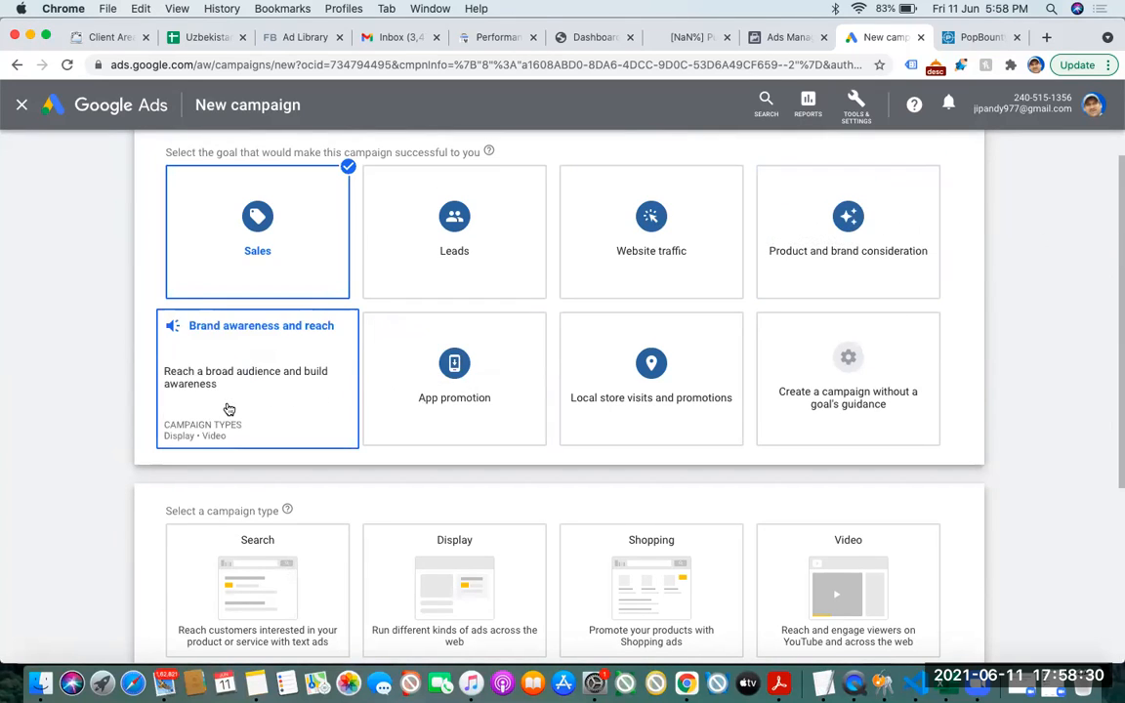
{"action": "left_click_drag", "start_coordinate": [1112, 329], "coordinate": [1114, 461]}
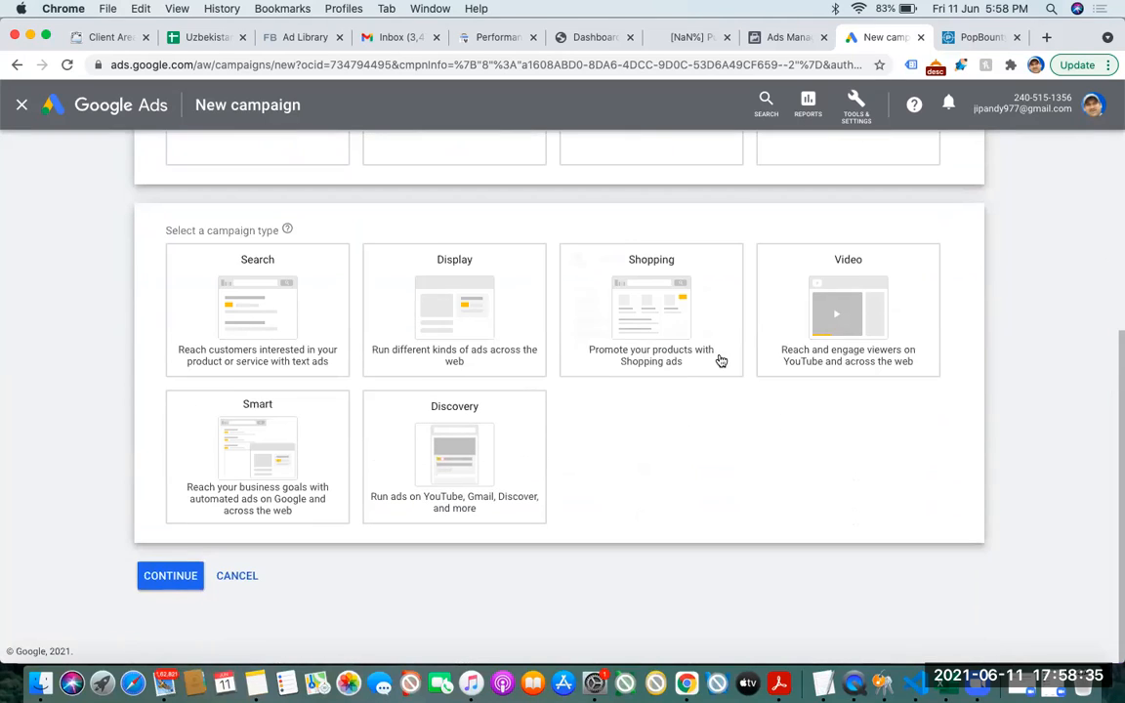
{"action": "left_click", "coordinate": [437, 293]}
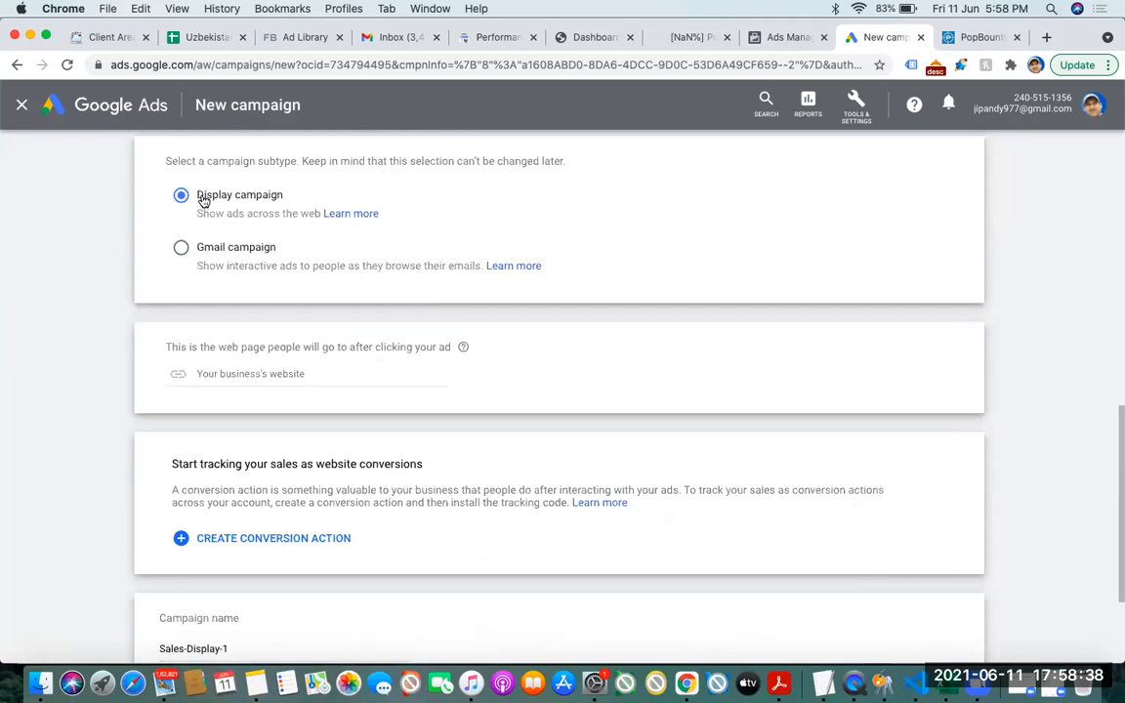
{"action": "left_click_drag", "start_coordinate": [202, 196], "coordinate": [294, 200]}
Open minidea.co.in in a new browser tab to look at display ads on its homepage, and return to the campaign setup
{"action": "left_click", "coordinate": [972, 37]}
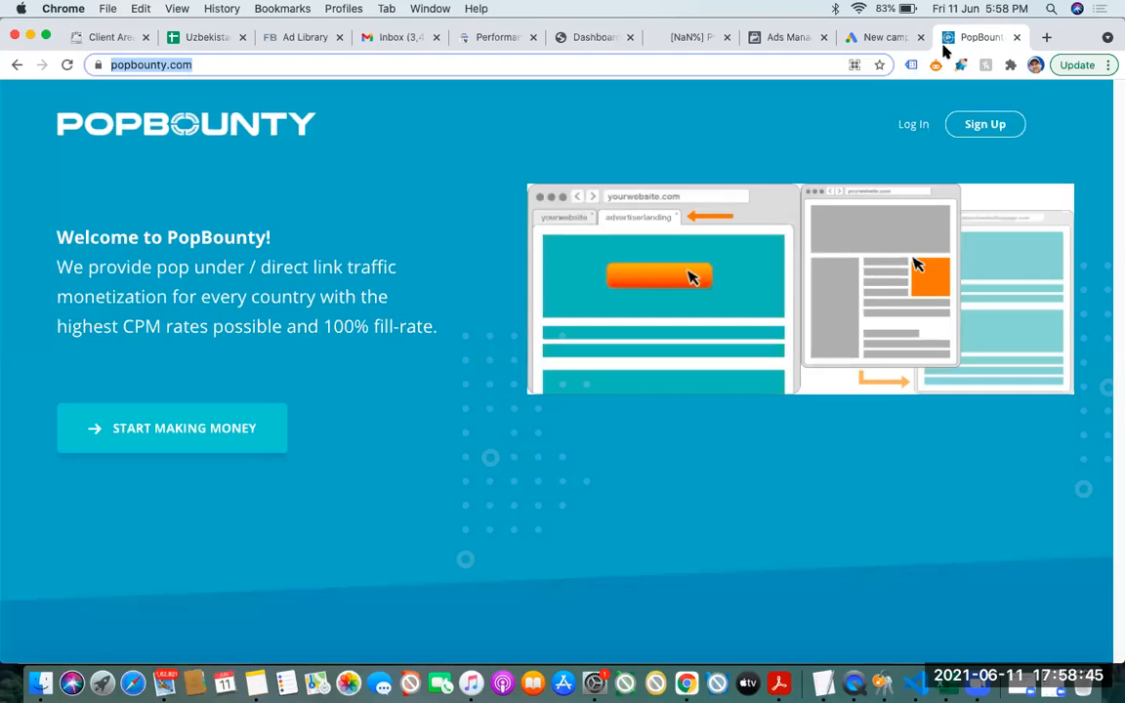
{"action": "left_click", "coordinate": [1046, 37]}
{"action": "type", "text": "mini"}
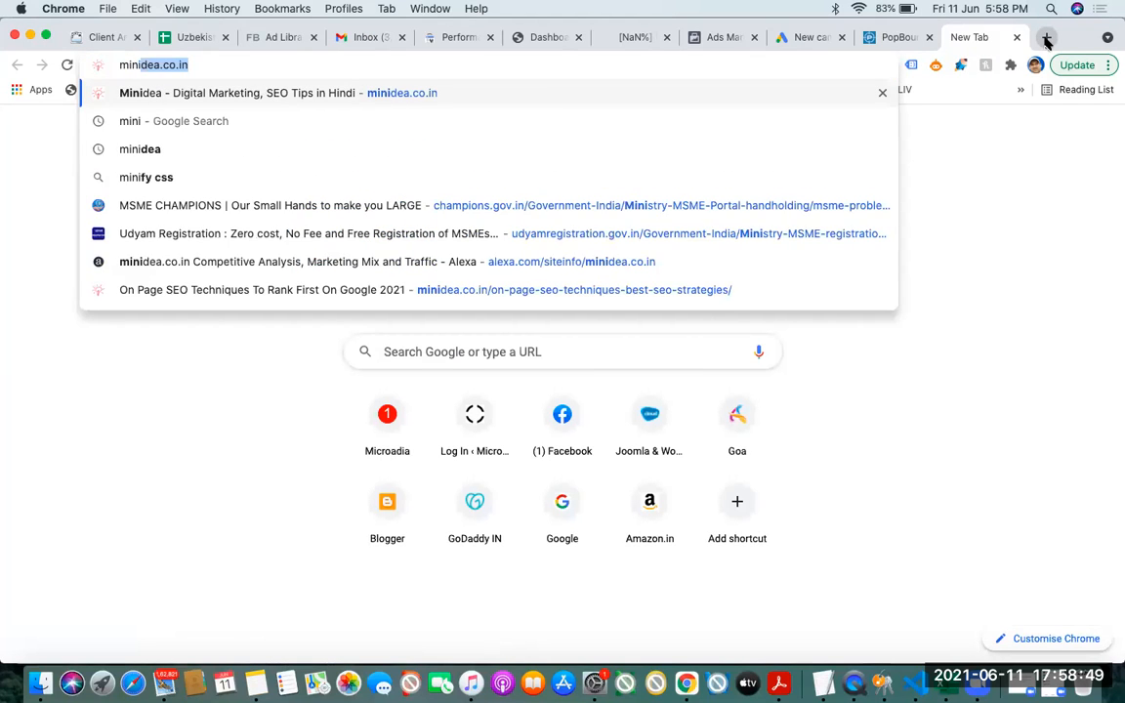
{"action": "key", "text": "Return"}
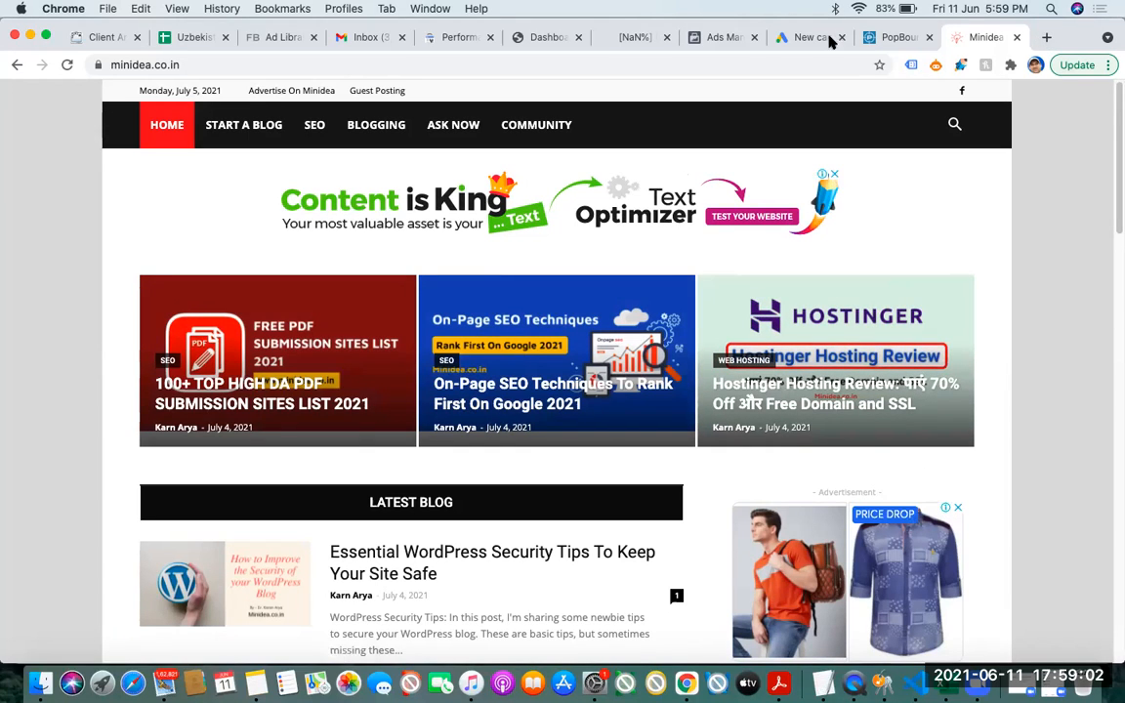
{"action": "left_click", "coordinate": [799, 40]}
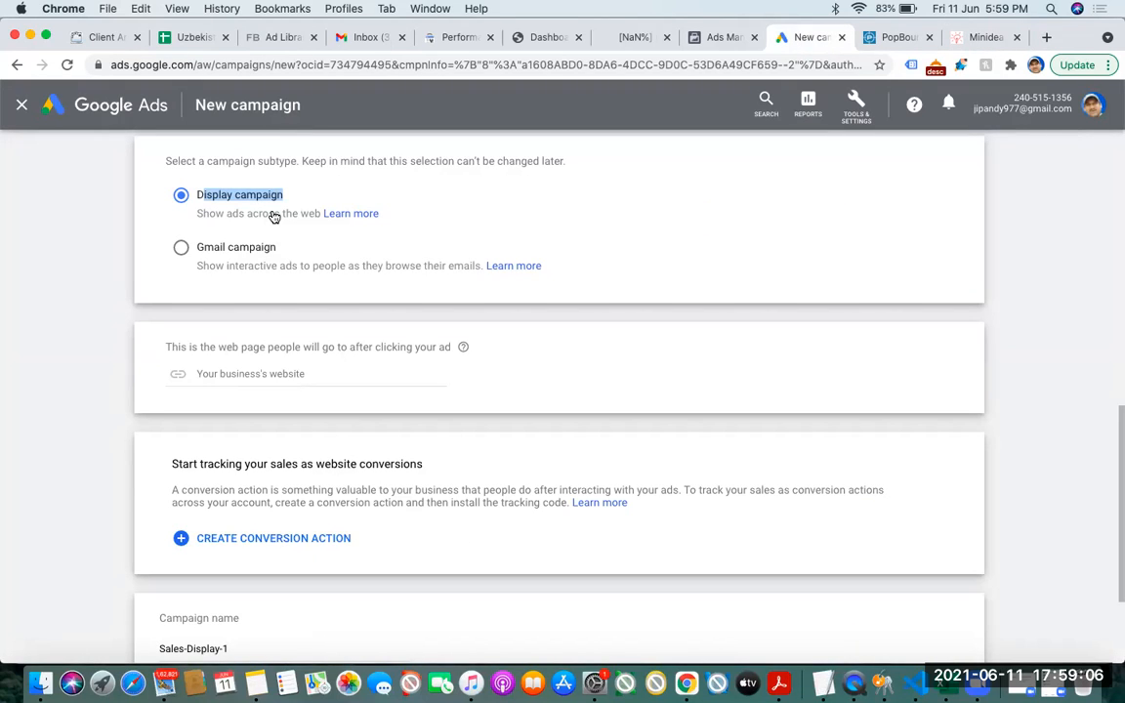
Try the Gmail campaign subtype and view the Max Life Insurance ad in Gmail's Promotions inbox as an example
{"action": "left_click", "coordinate": [181, 250]}
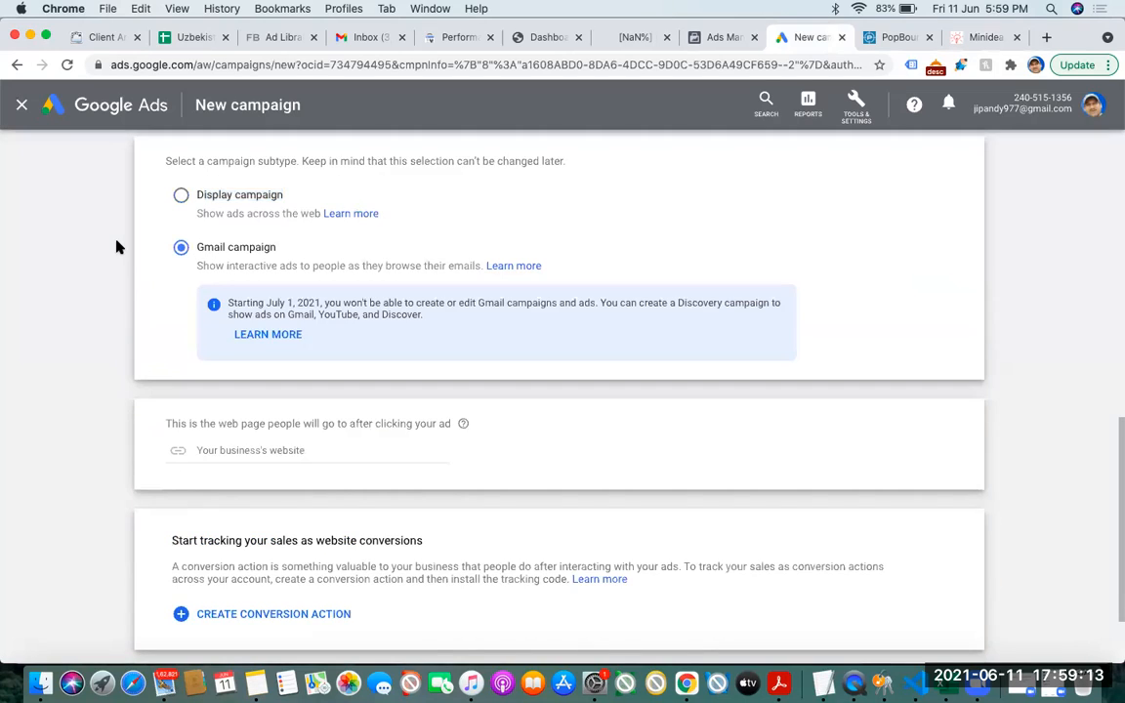
{"action": "left_click", "coordinate": [370, 37]}
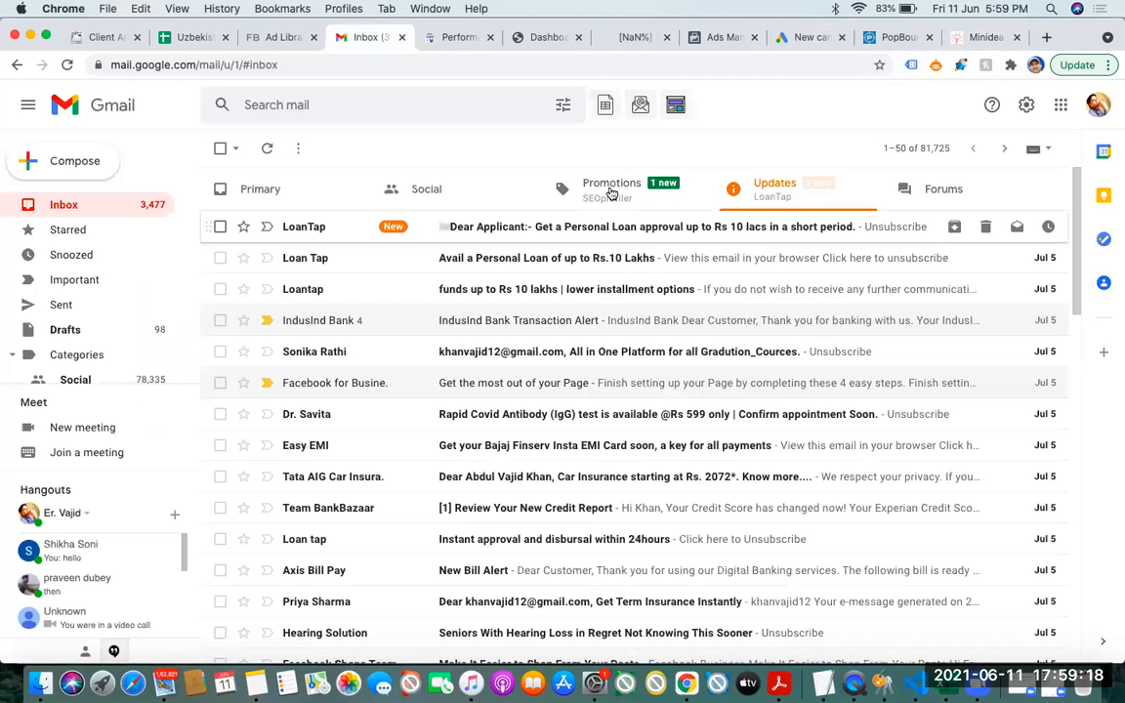
{"action": "left_click", "coordinate": [610, 192]}
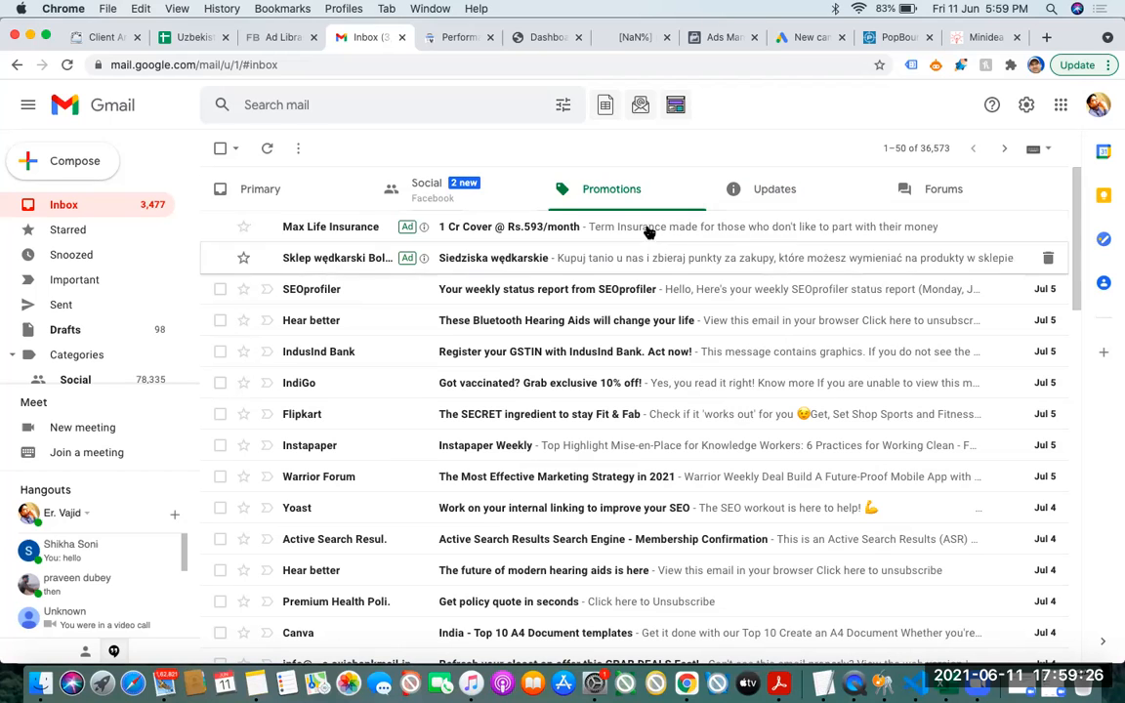
{"action": "left_click", "coordinate": [645, 232]}
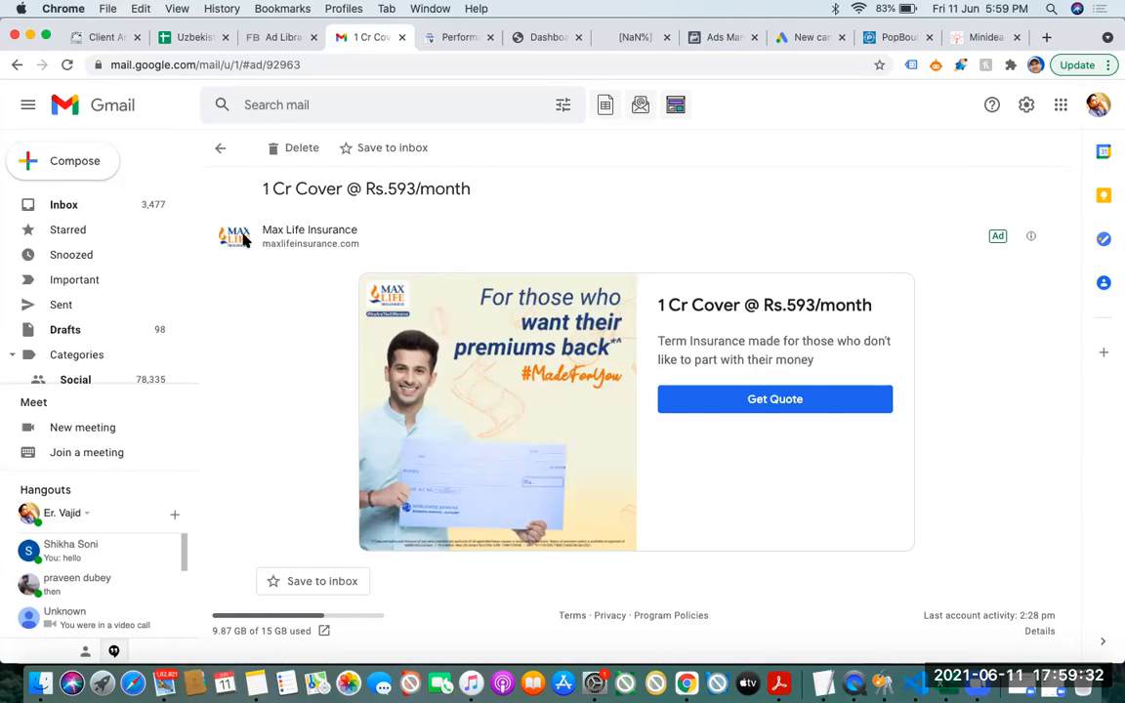
{"action": "left_click", "coordinate": [223, 155]}
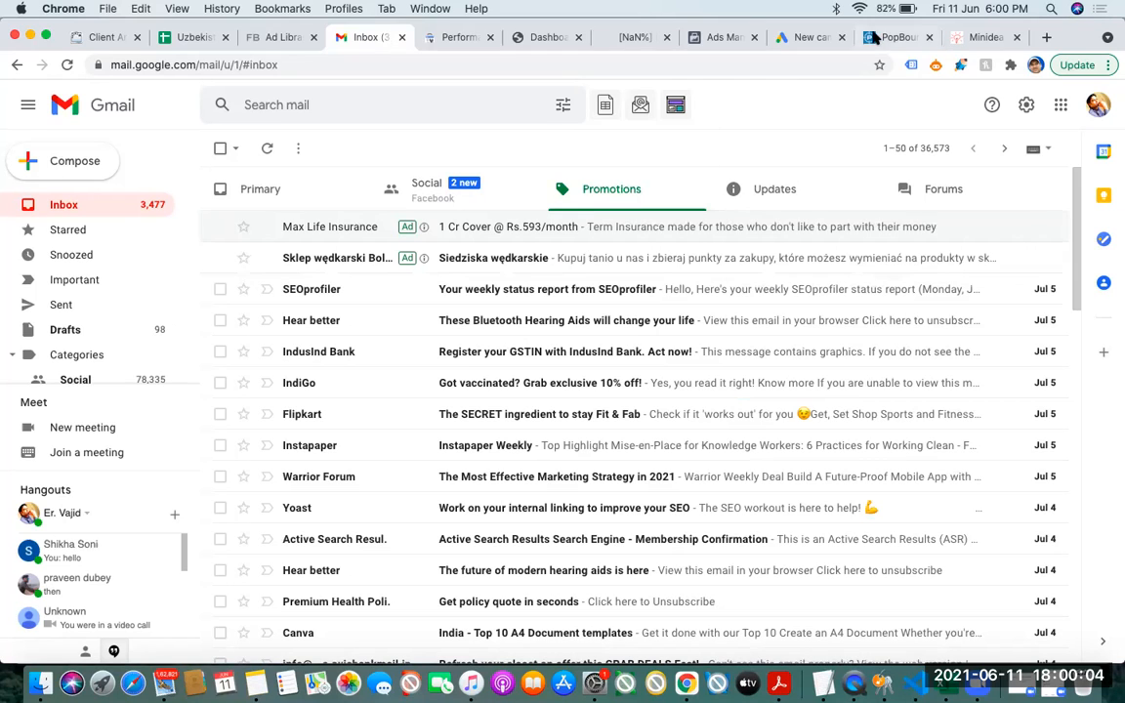
Return to the Google Ads campaign setup and choose the Display campaign subtype
{"action": "left_click", "coordinate": [974, 39]}
{"action": "left_click", "coordinate": [789, 38]}
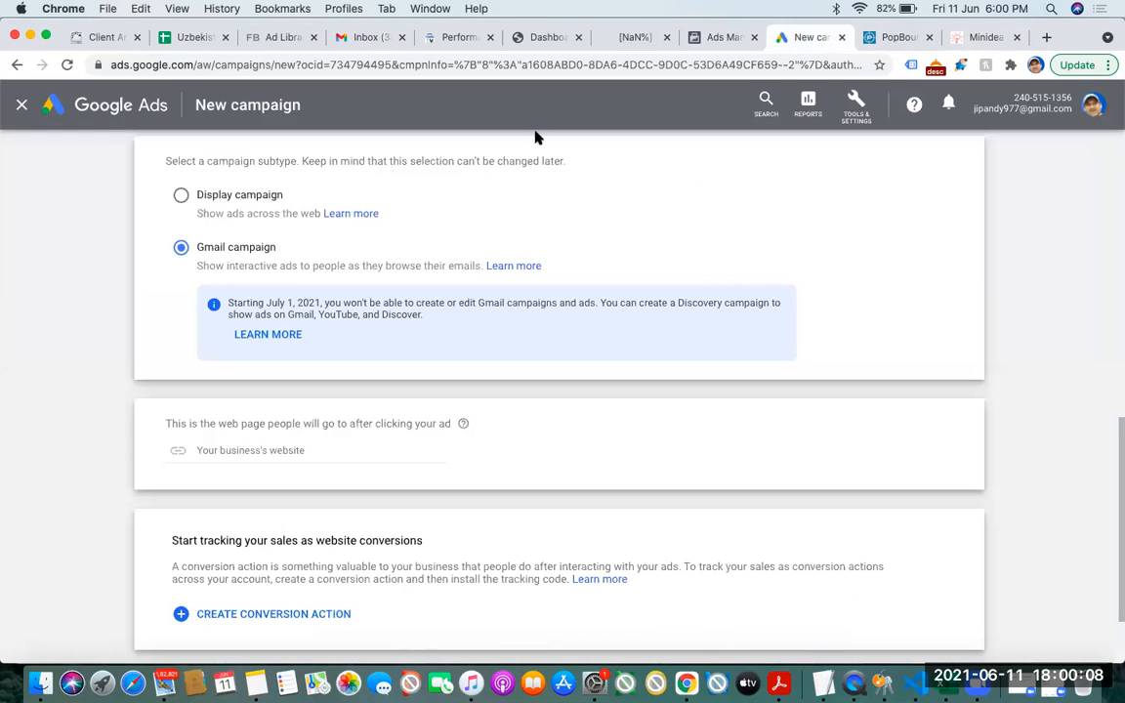
{"action": "left_click", "coordinate": [180, 194]}
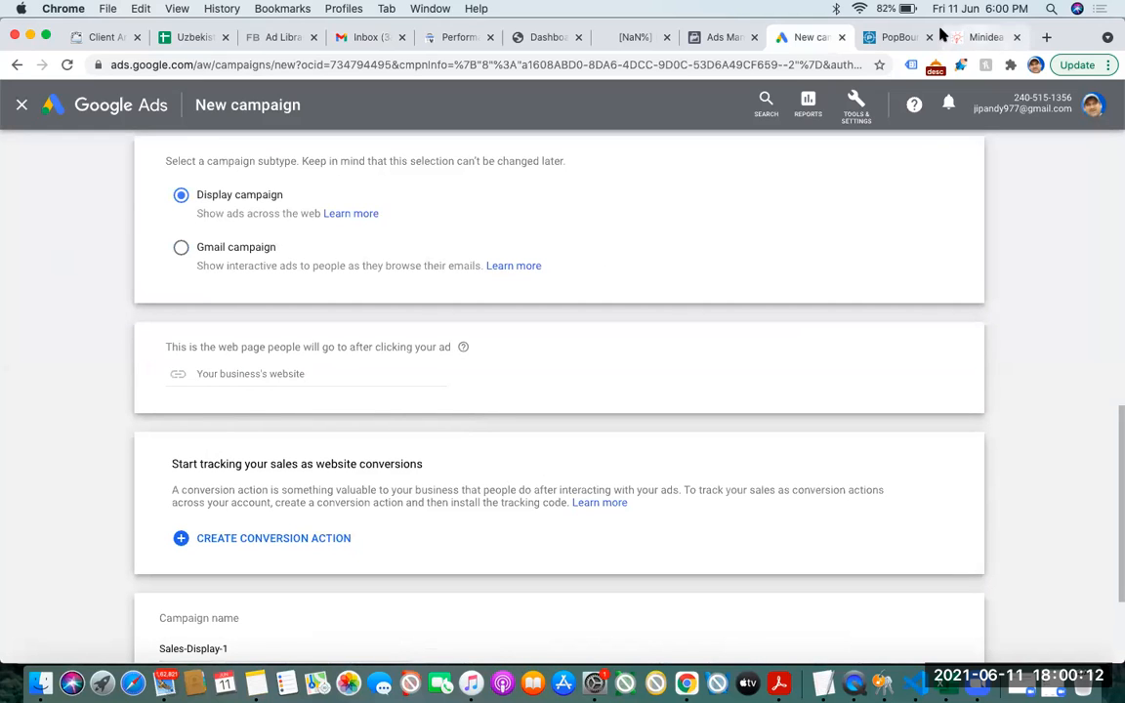
{"action": "left_click", "coordinate": [895, 37]}
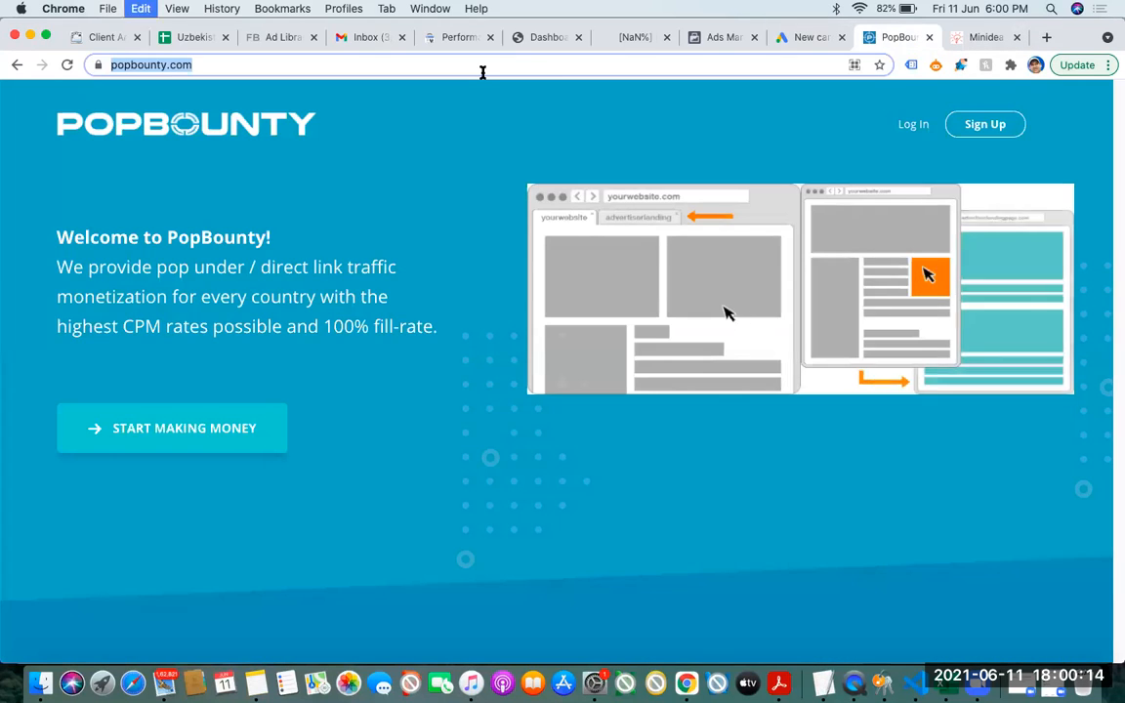
{"action": "left_click", "coordinate": [807, 37]}
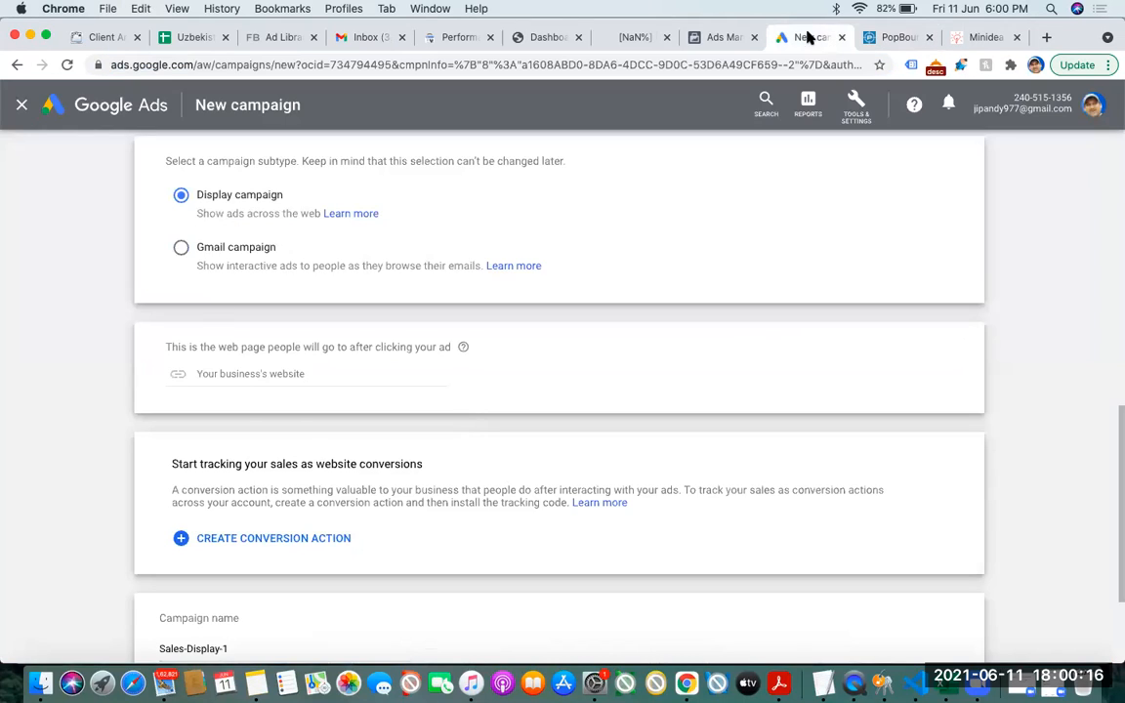
{"action": "left_click", "coordinate": [221, 373]}
{"action": "type", "text": "https://www.popbounty.com/"}
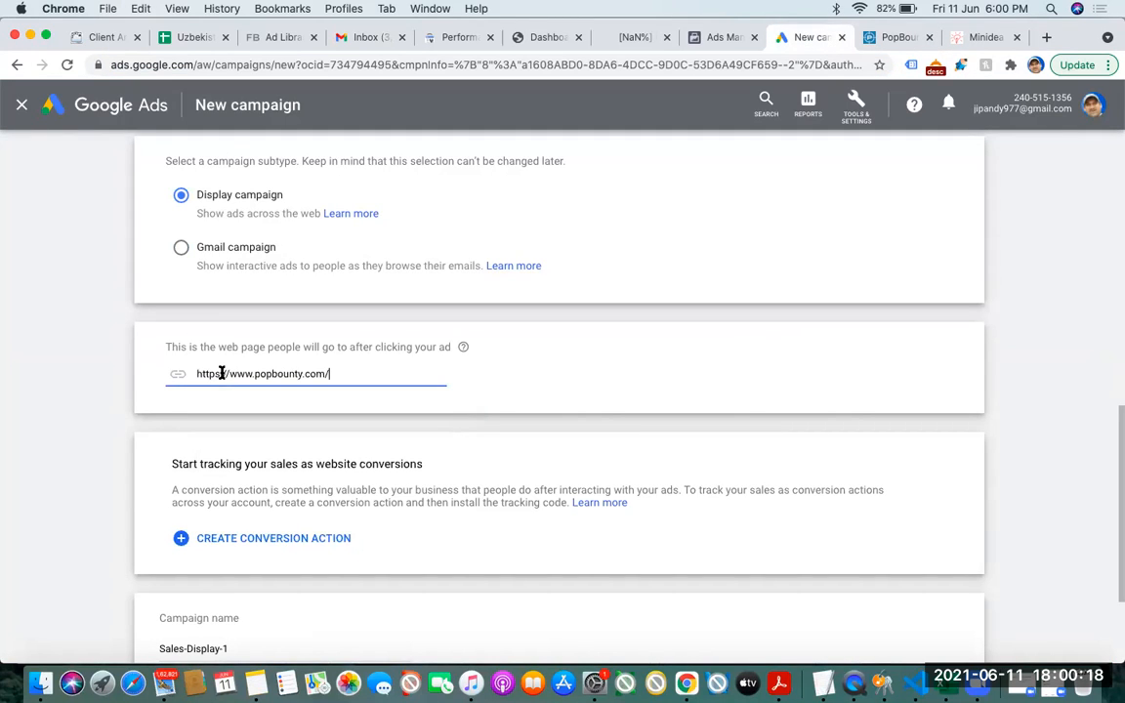
{"action": "left_click", "coordinate": [172, 465]}
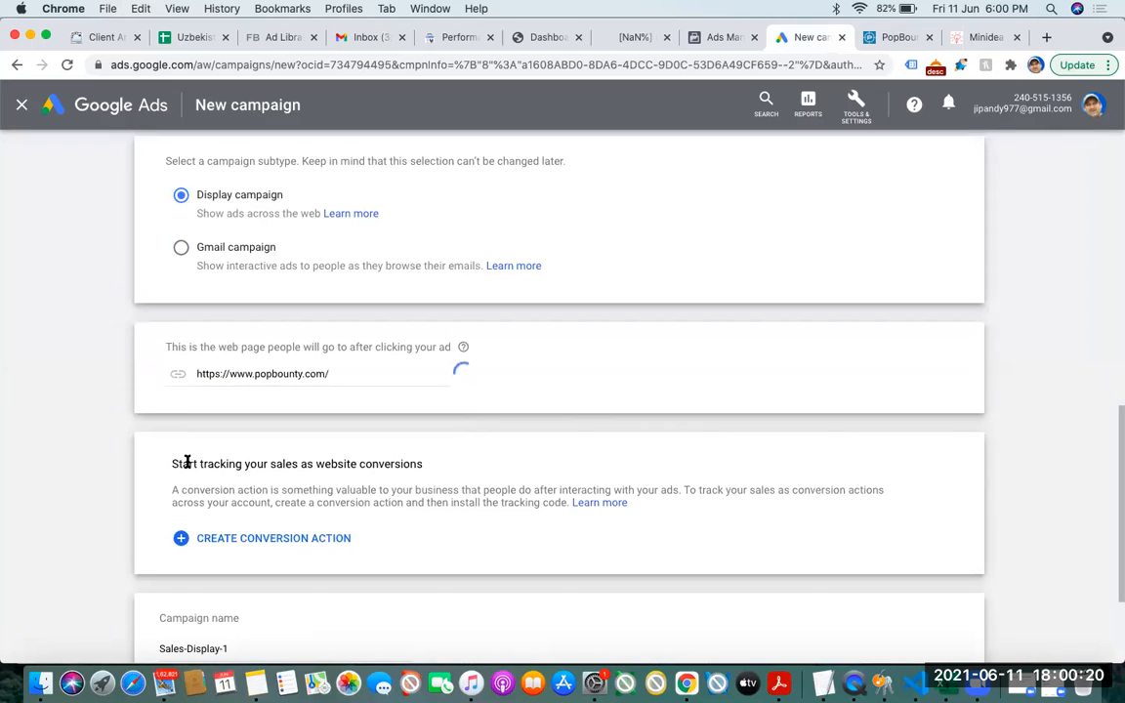
Examine the website conversion tracking section and the landing page address behind the Text Optimizer banner ad on minidea.co.in
{"action": "left_click_drag", "start_coordinate": [188, 462], "coordinate": [437, 473]}
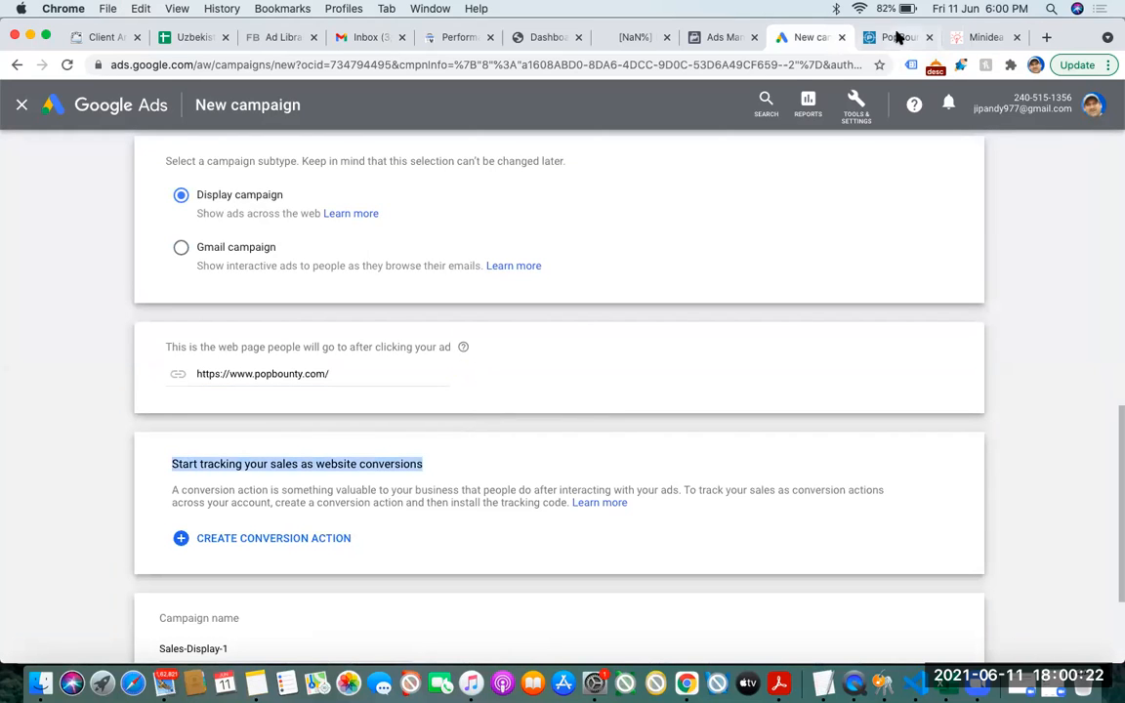
{"action": "left_click", "coordinate": [980, 37]}
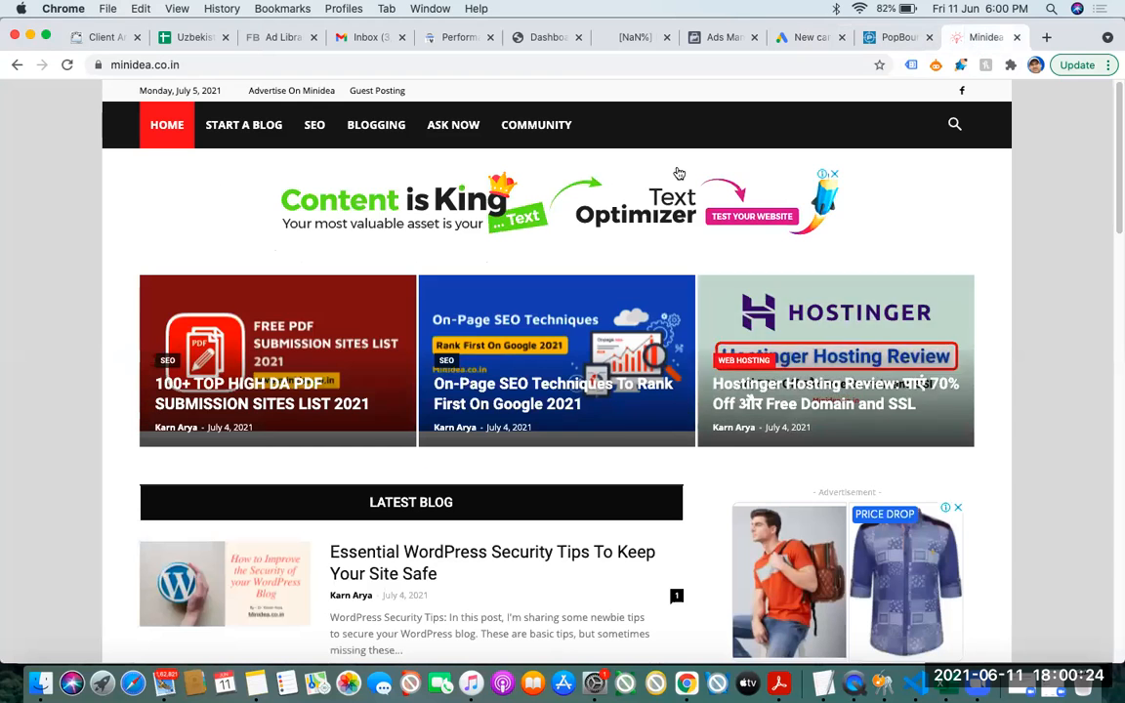
{"action": "left_click", "coordinate": [618, 208], "text": "super"}
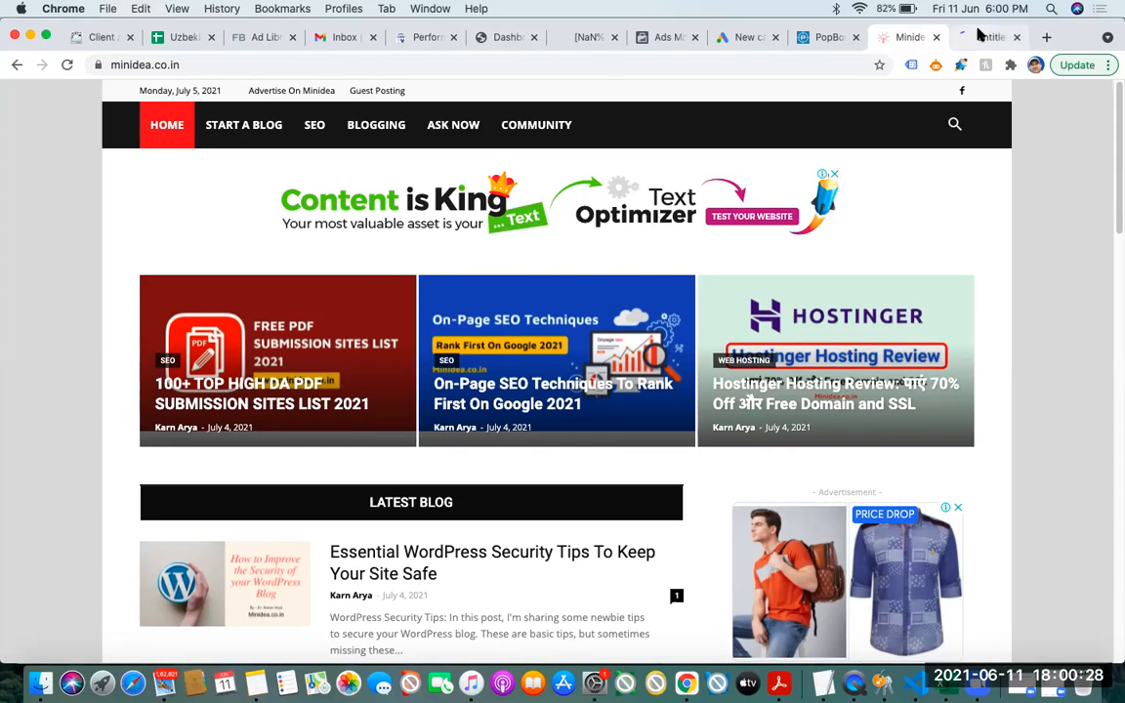
{"action": "left_click", "coordinate": [980, 37]}
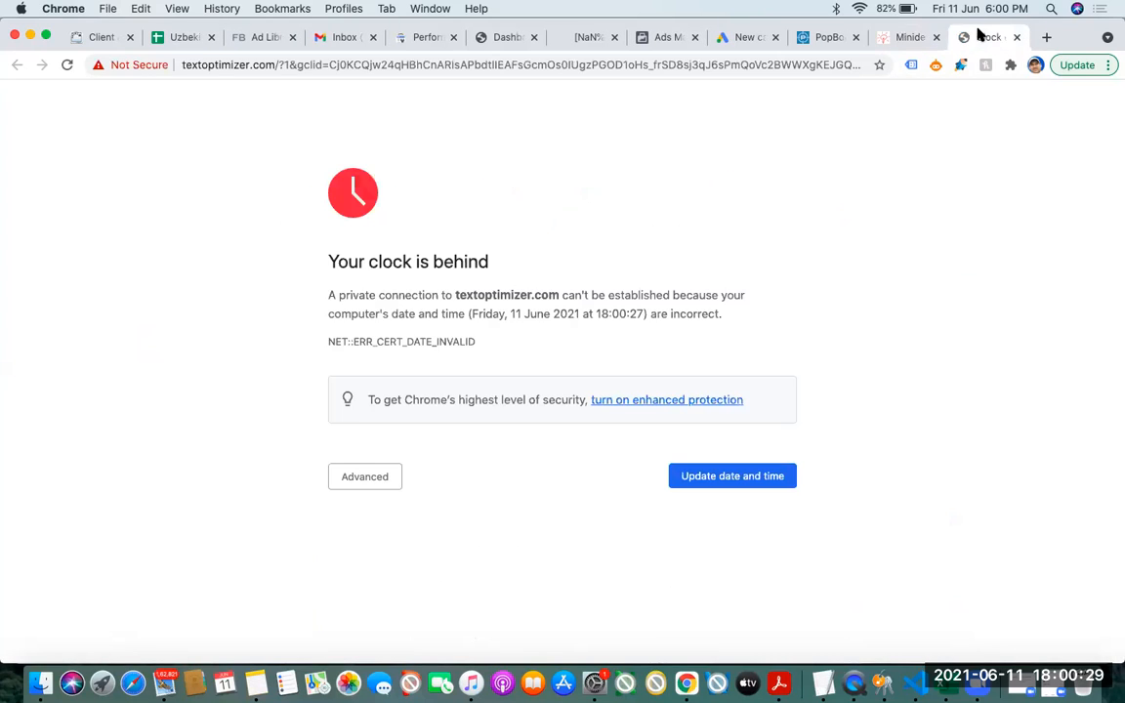
{"action": "left_click", "coordinate": [663, 67]}
{"action": "left_click", "coordinate": [826, 37]}
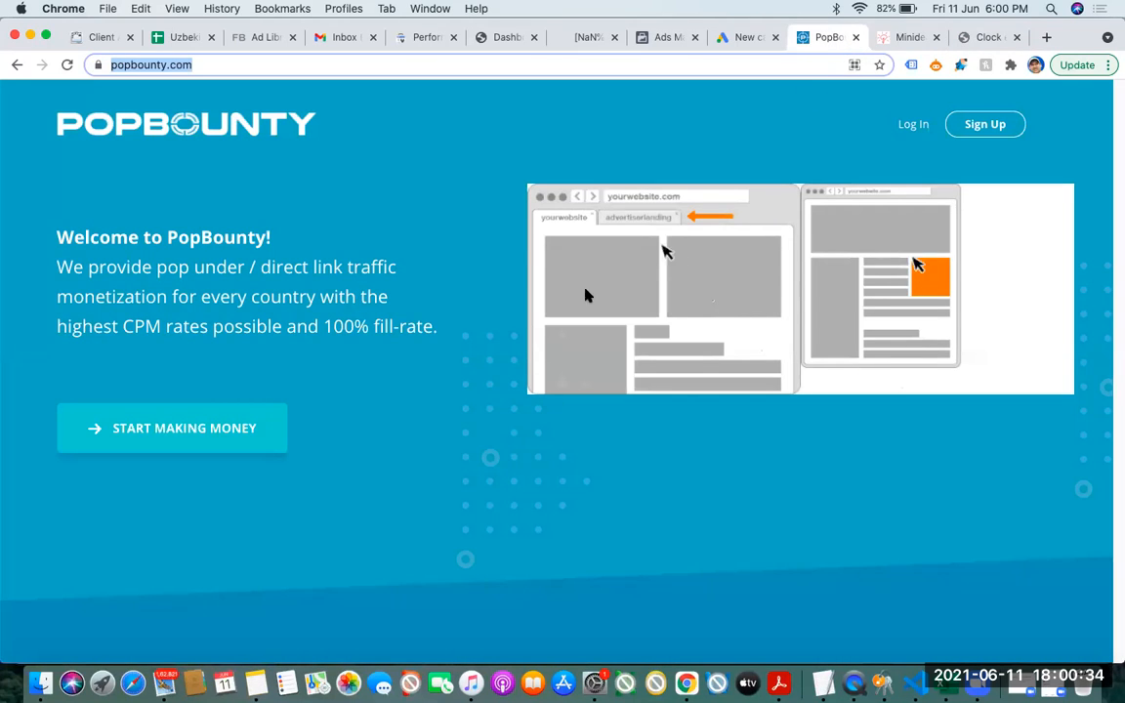
{"action": "left_click", "coordinate": [742, 38]}
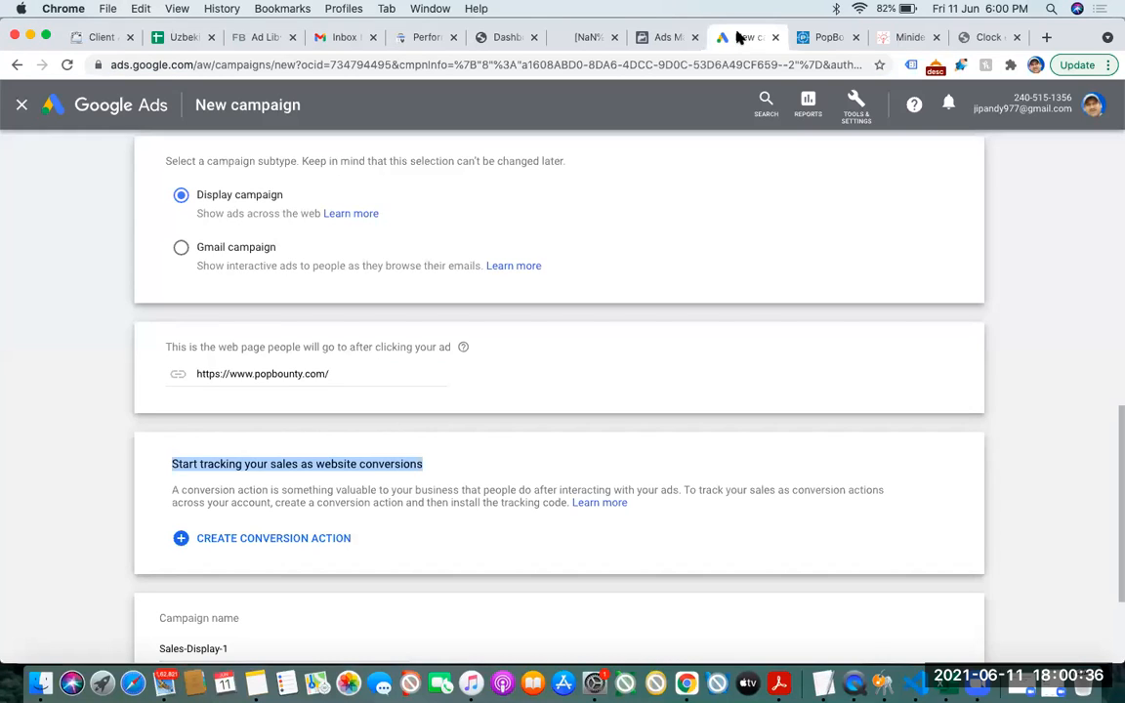
{"action": "left_click", "coordinate": [85, 438]}
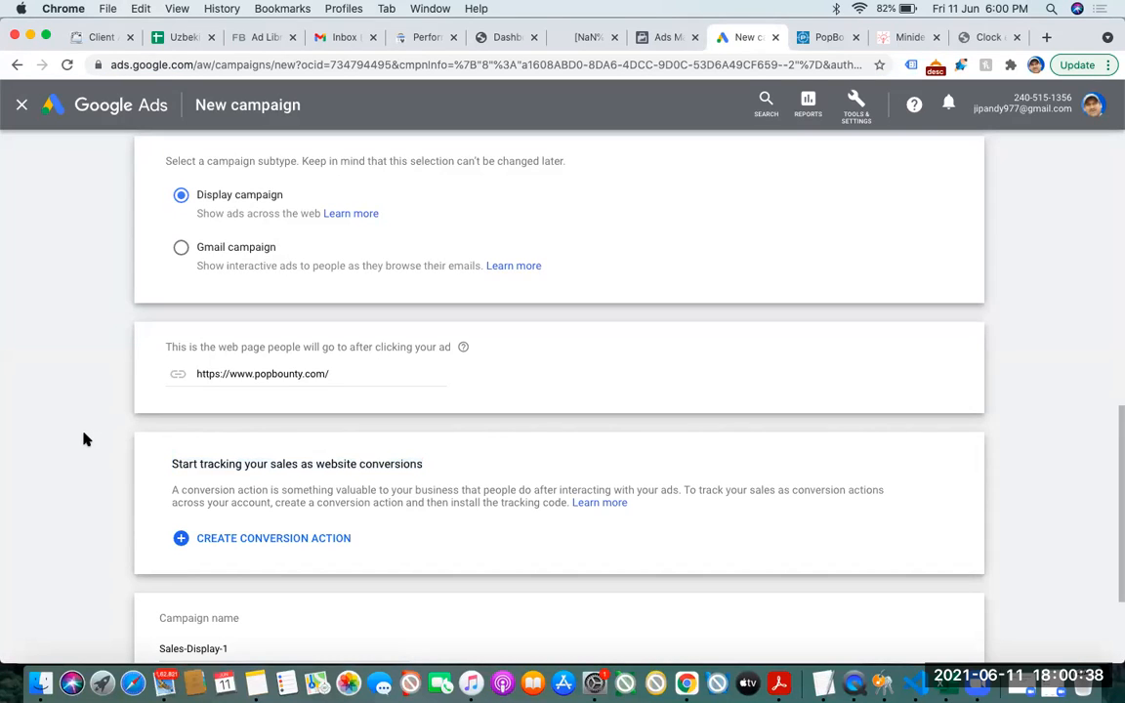
Replace the default campaign name with one for the popbounty display campaign and continue to the campaign settings
{"action": "scroll", "coordinate": [84, 438], "scroll_direction": "down", "scroll_amount": 4}
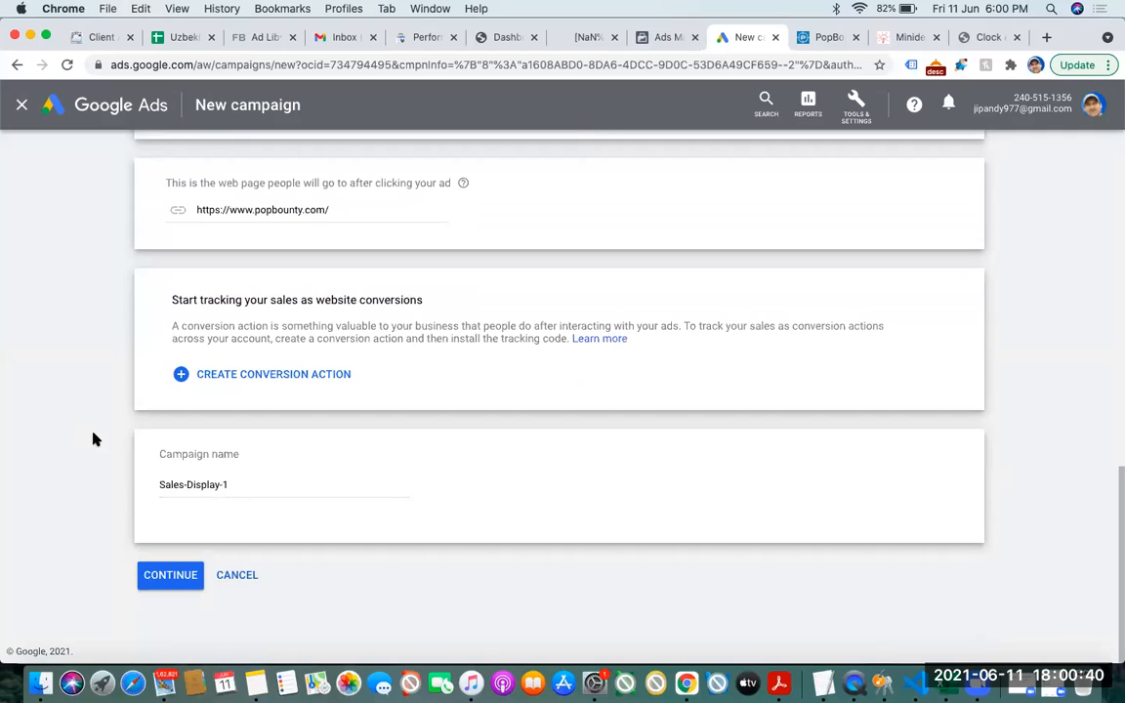
{"action": "triple_click", "coordinate": [198, 485]}
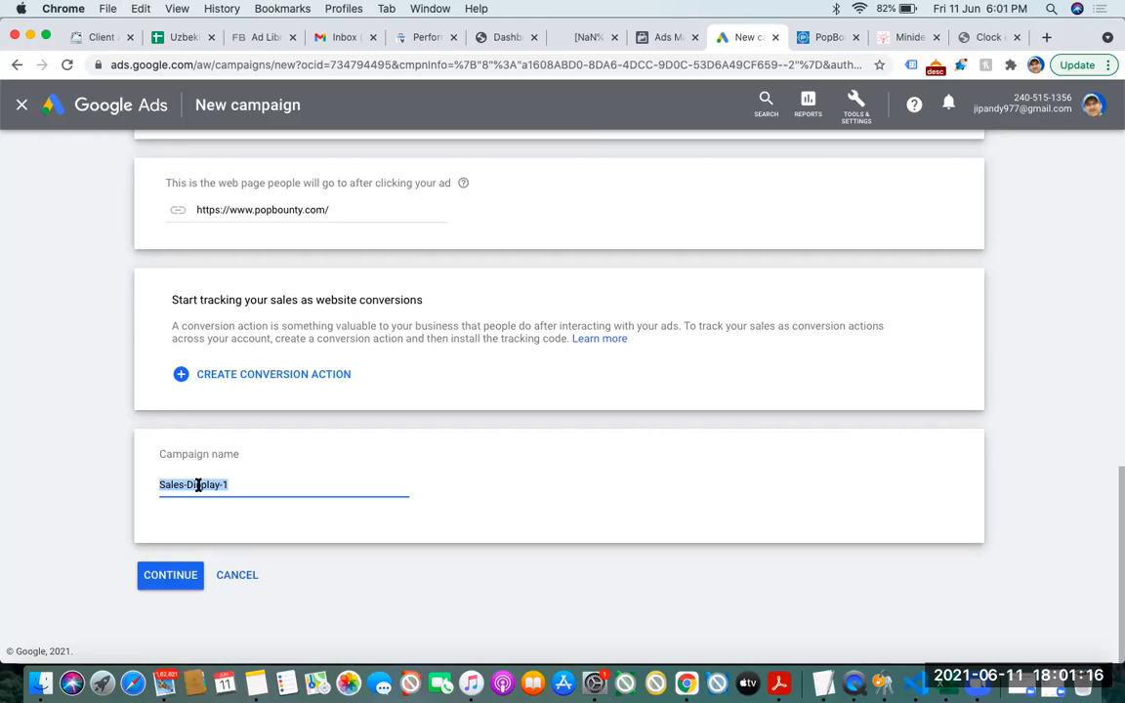
{"action": "type", "text": "popbounty dislay"}
{"action": "key", "text": "BackSpace"}
{"action": "key", "text": "BackSpace"}
{"action": "left_click", "coordinate": [165, 576]}
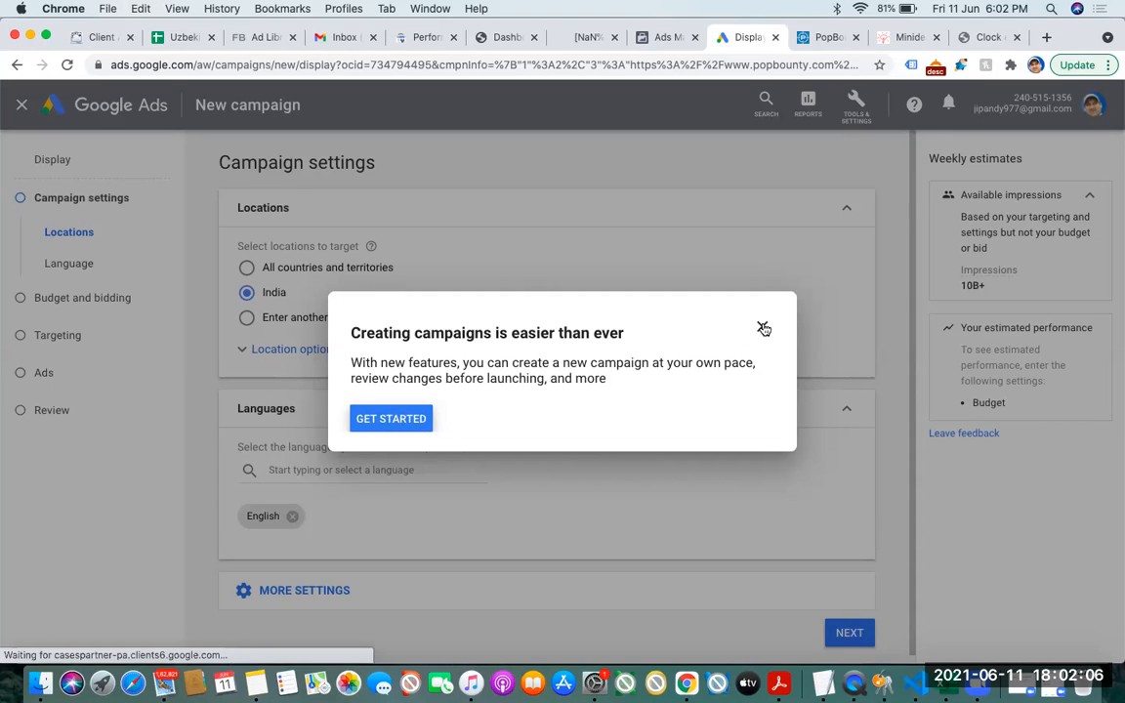
Exit the campaign creation guide and expand the location options to review the target and exclude settings
{"action": "left_click", "coordinate": [763, 329]}
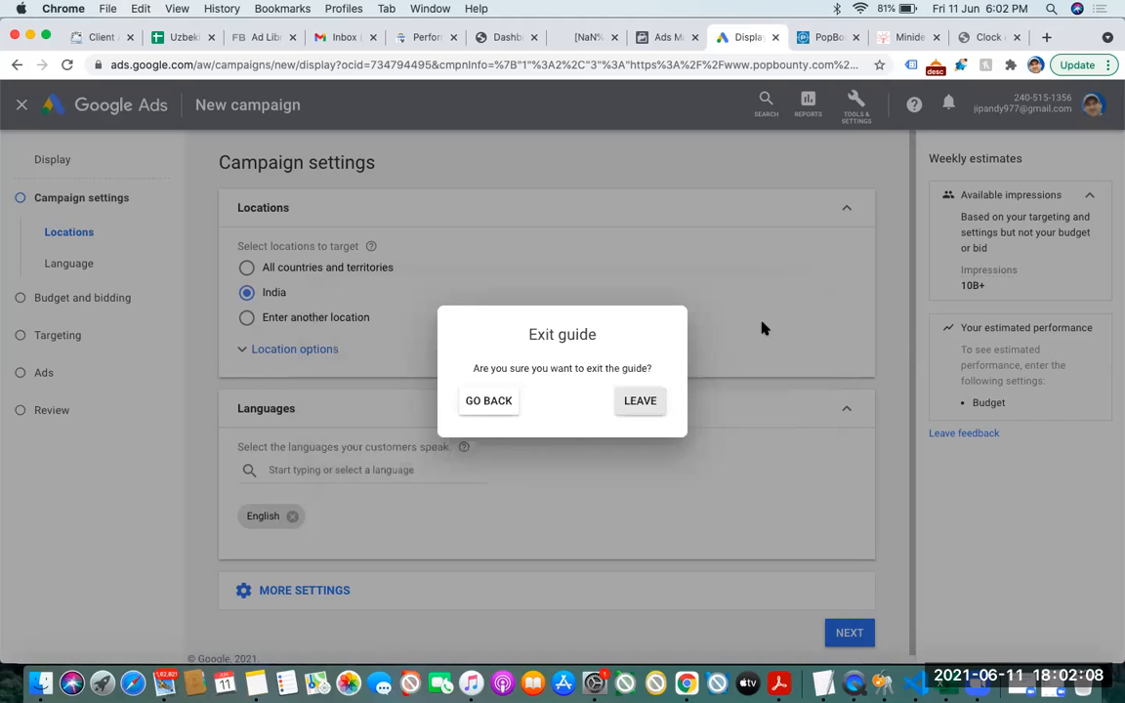
{"action": "left_click", "coordinate": [646, 405]}
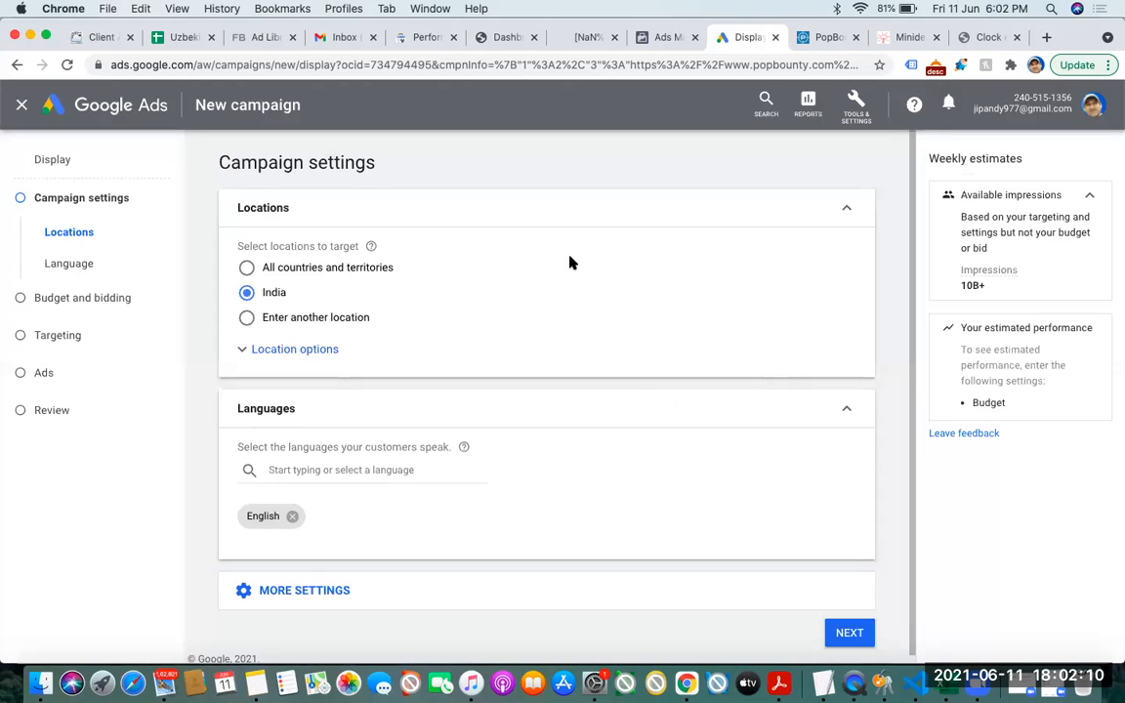
{"action": "left_click", "coordinate": [288, 355]}
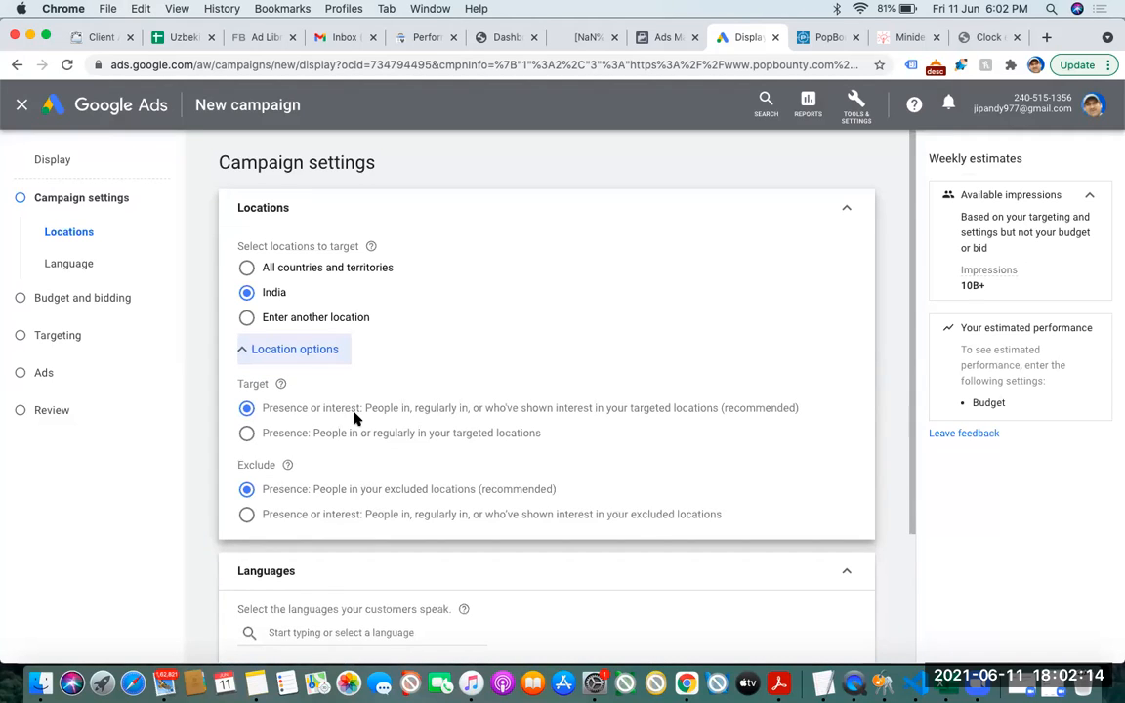
{"action": "left_click", "coordinate": [904, 38]}
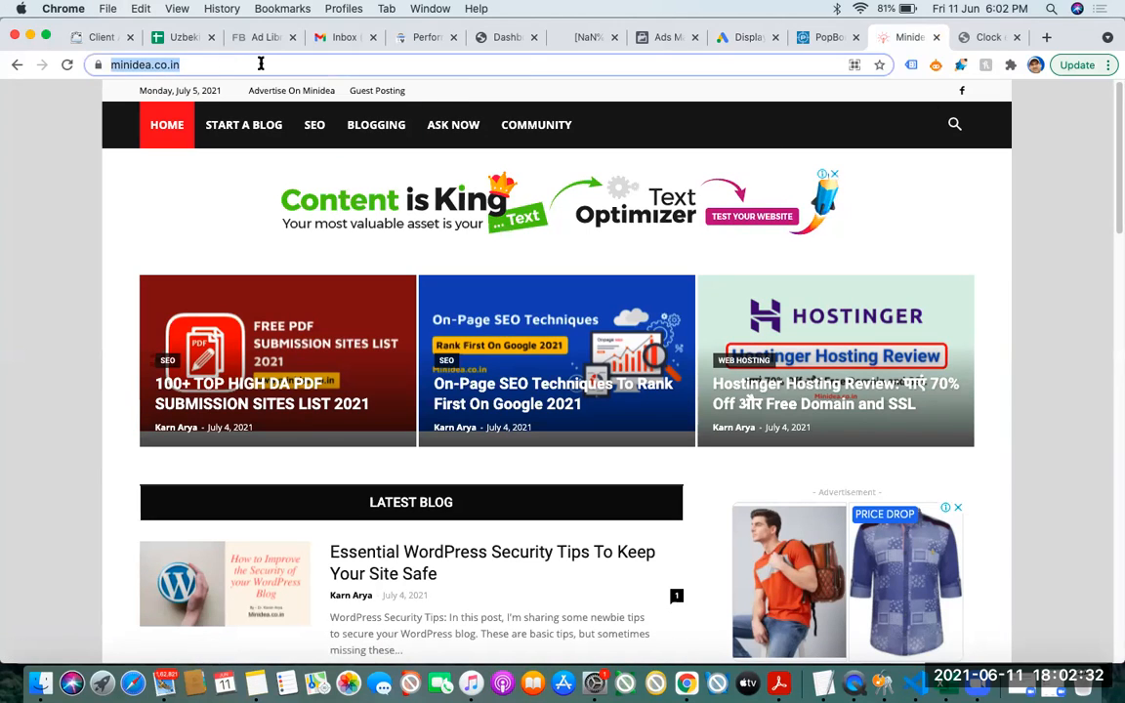
{"action": "left_click", "coordinate": [749, 39]}
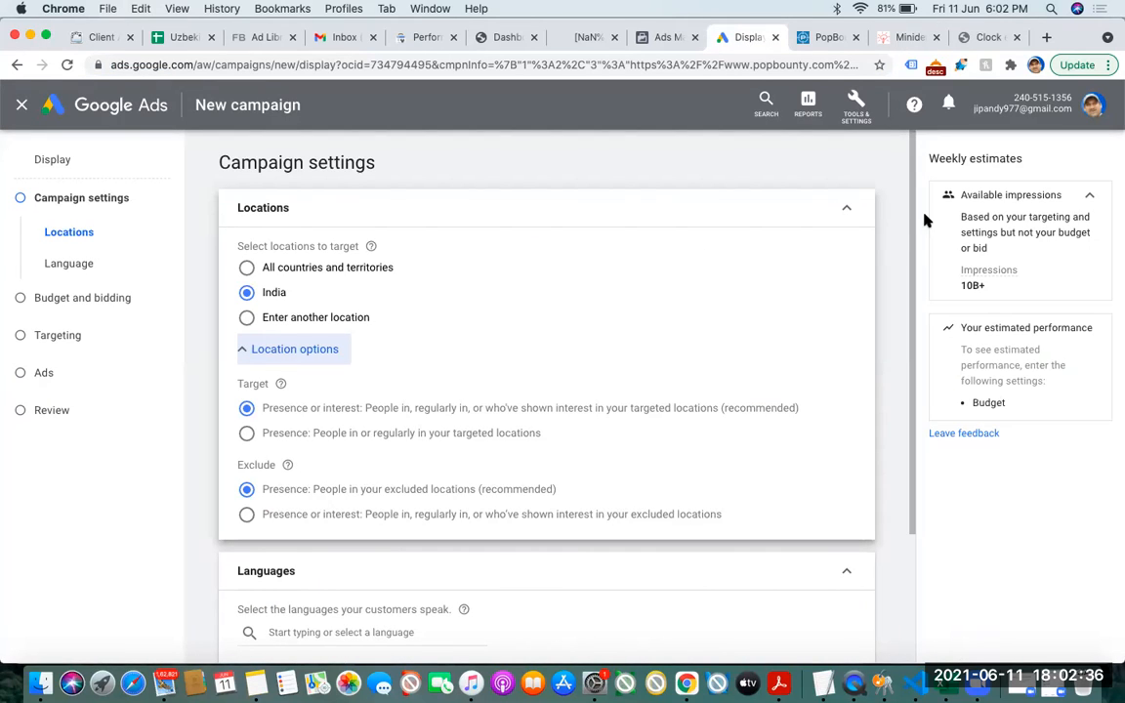
Review the selectable campaign languages and expand the additional campaign settings
{"action": "left_click_drag", "start_coordinate": [913, 208], "coordinate": [909, 402]}
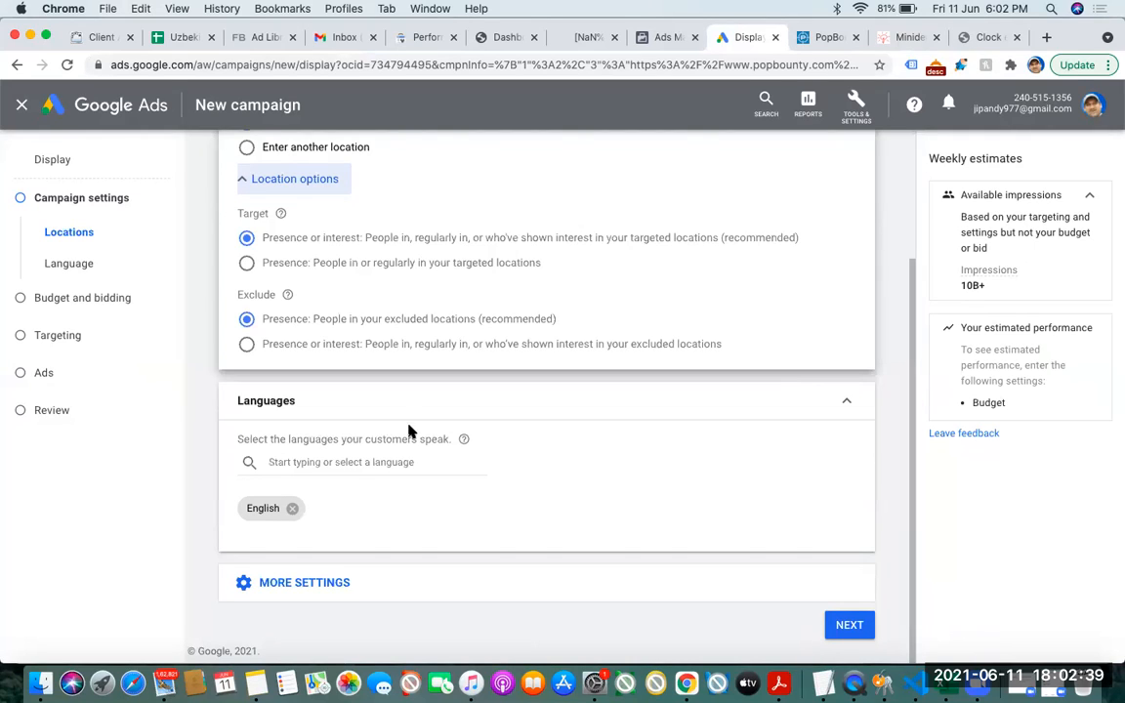
{"action": "left_click", "coordinate": [301, 461]}
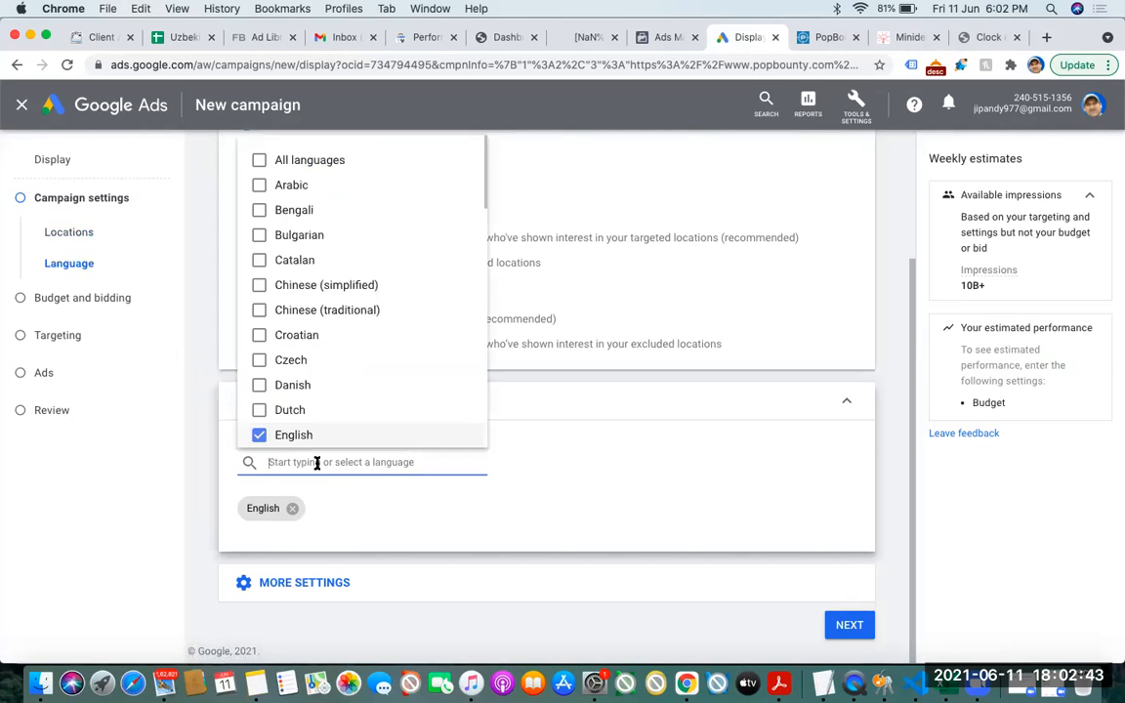
{"action": "left_click", "coordinate": [328, 583]}
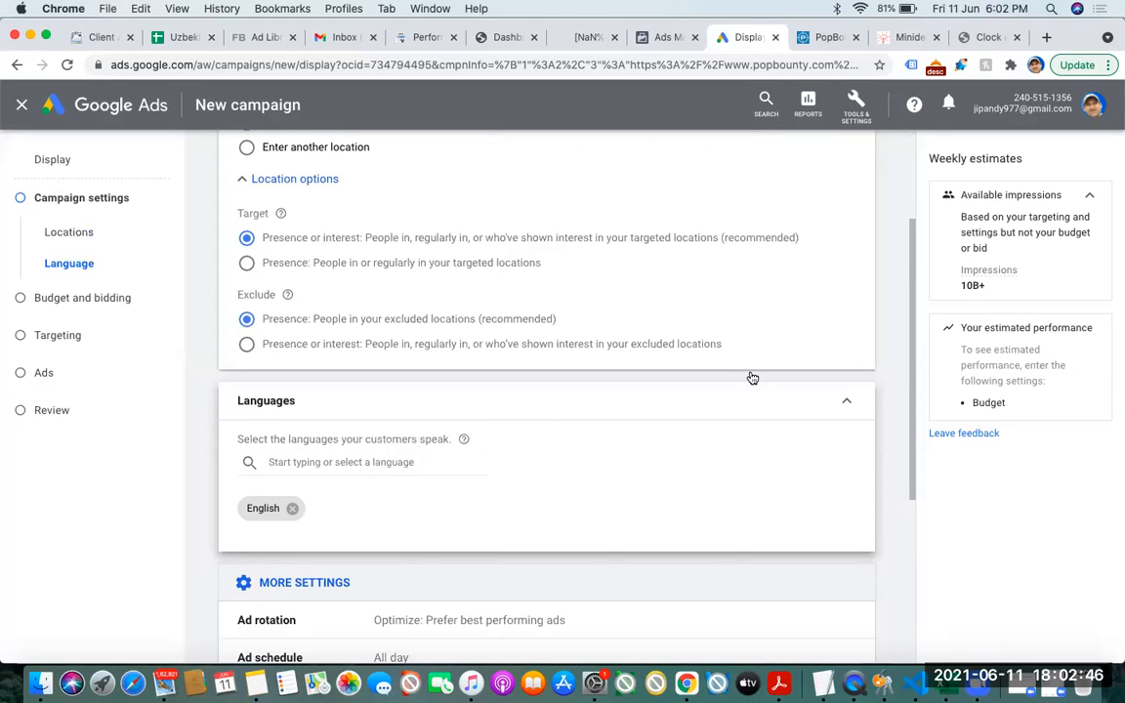
{"action": "left_click", "coordinate": [909, 484]}
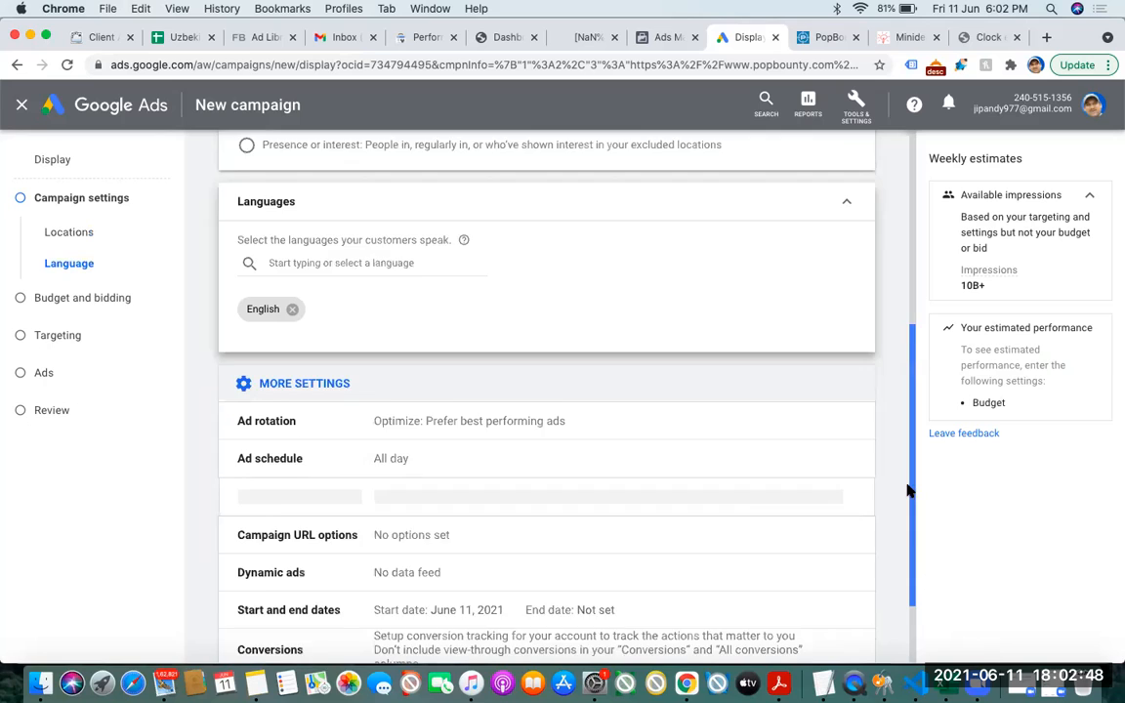
{"action": "left_click_drag", "start_coordinate": [911, 553], "coordinate": [910, 593]}
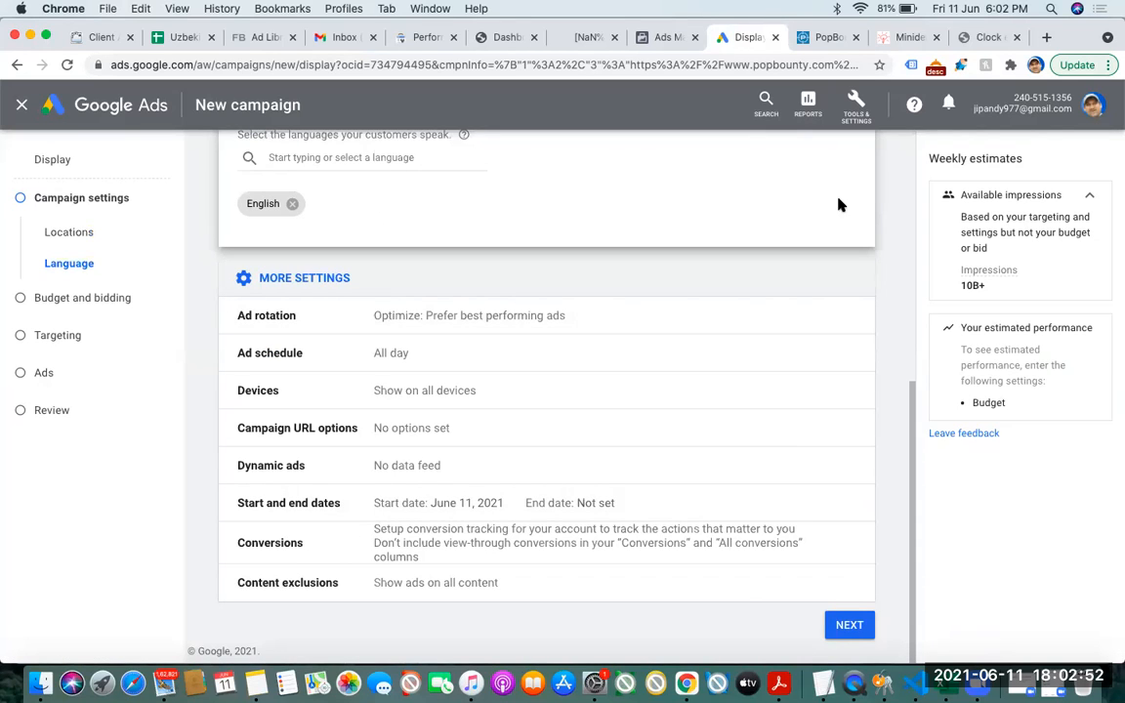
Look at the display ads on the minidea.co.in home page and return to the campaign settings
{"action": "left_click", "coordinate": [904, 39]}
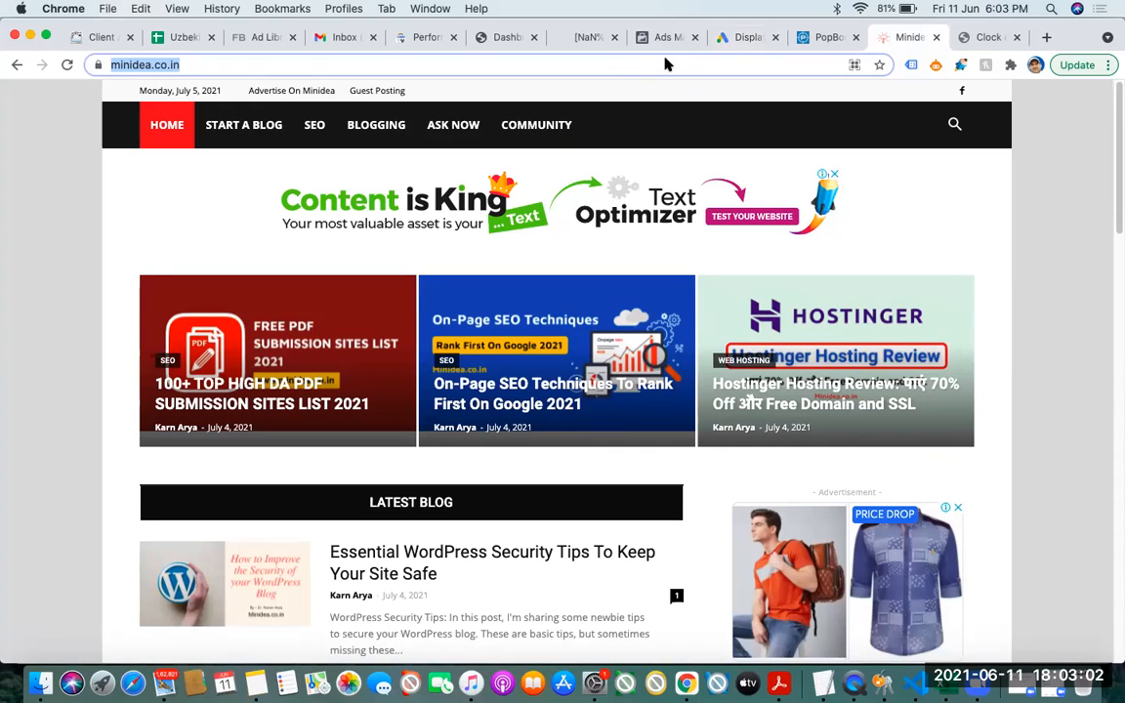
{"action": "left_click", "coordinate": [735, 46]}
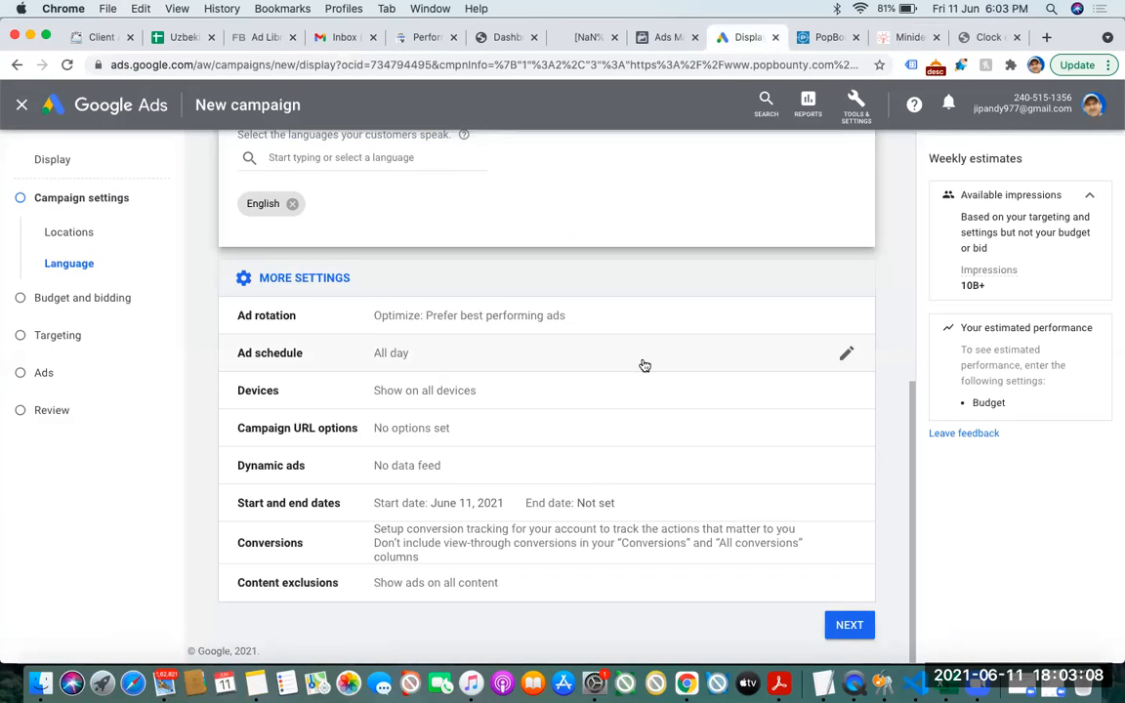
Open the ad schedule for editing, review its start and end time choices, and expand the remaining additional settings
{"action": "left_click", "coordinate": [846, 357]}
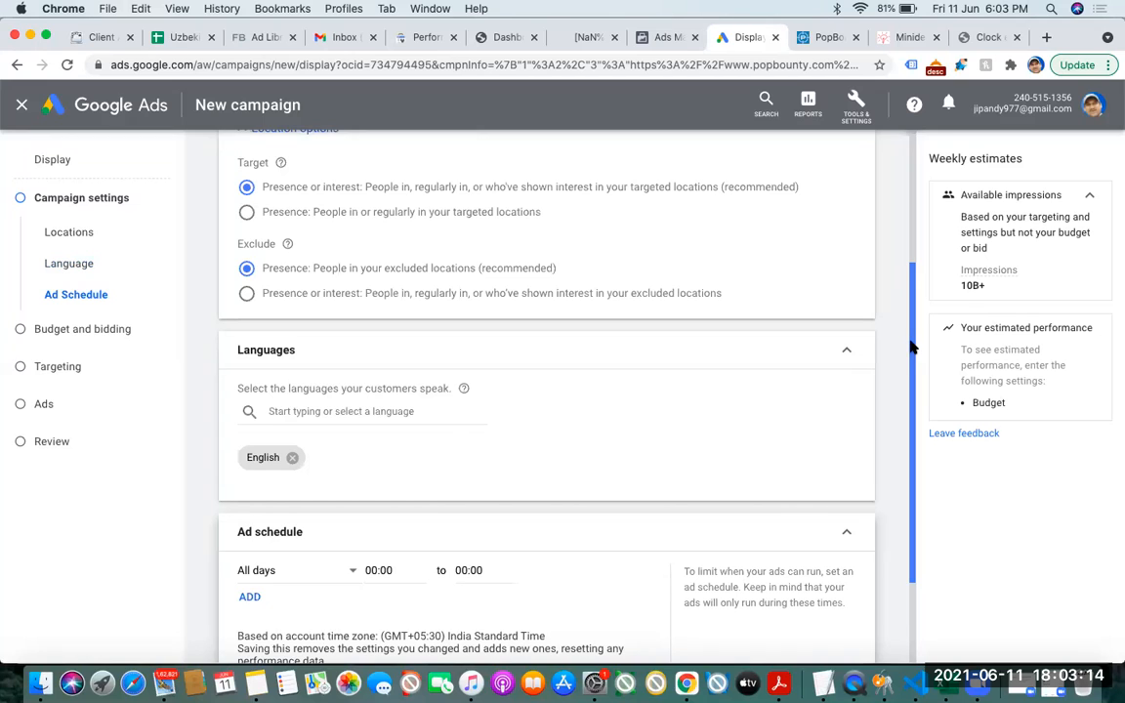
{"action": "scroll", "coordinate": [910, 349], "scroll_direction": "down", "scroll_amount": 3}
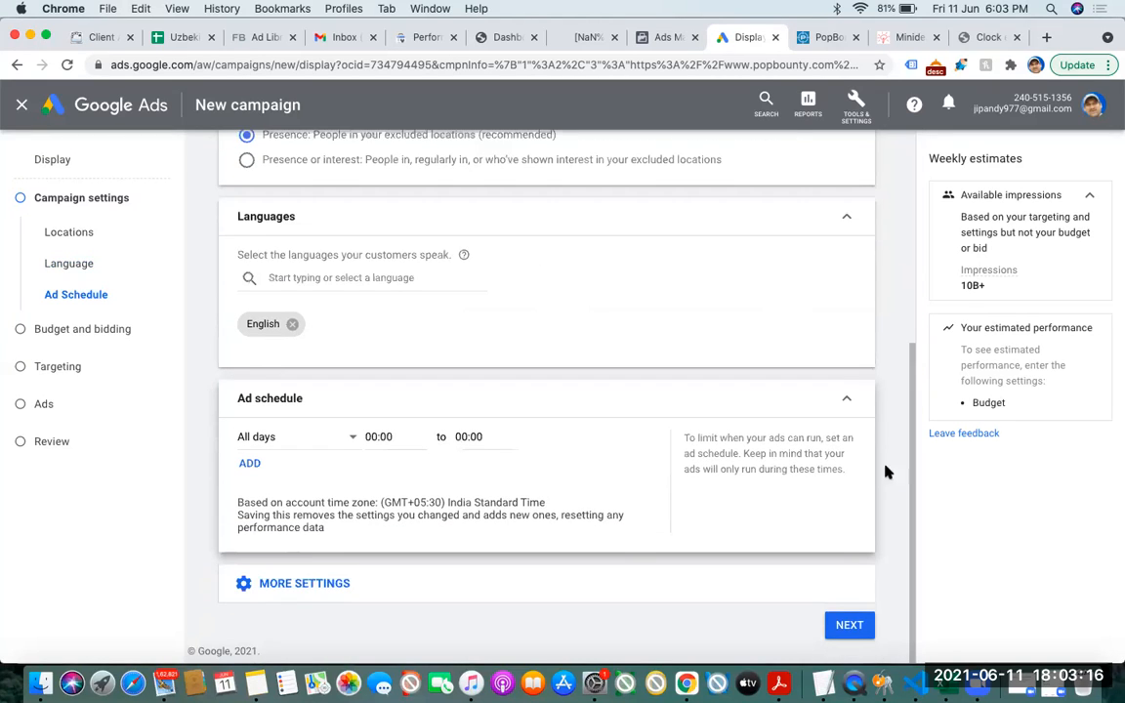
{"action": "left_click", "coordinate": [375, 437]}
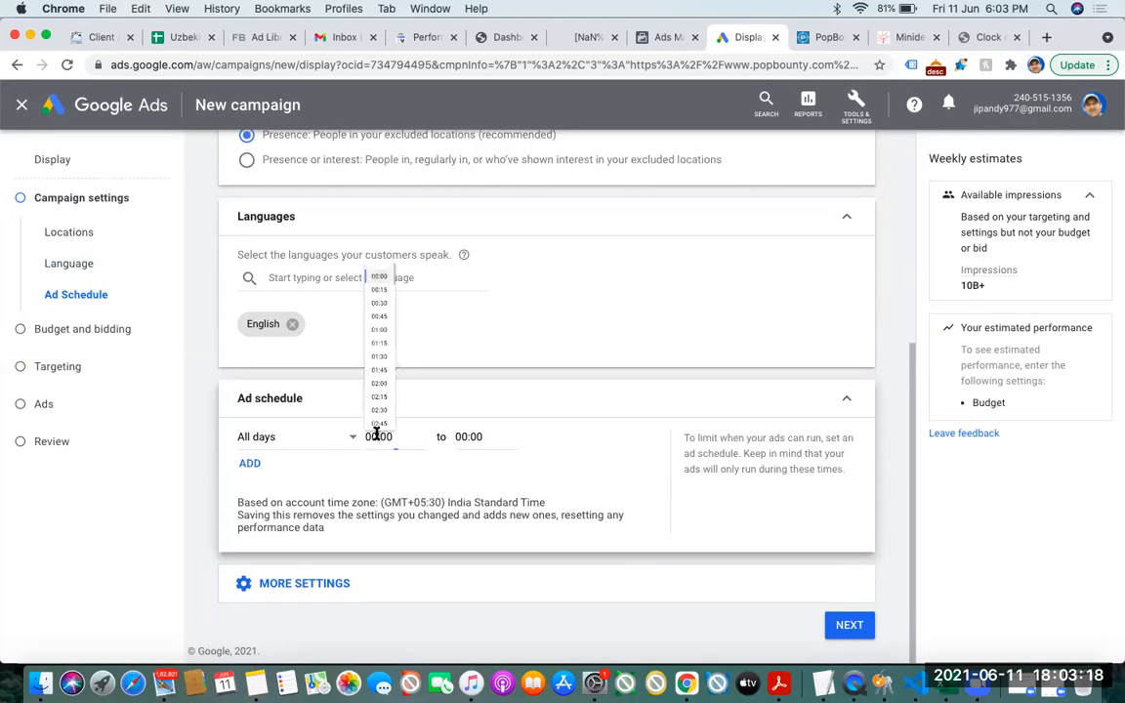
{"action": "left_click", "coordinate": [481, 438]}
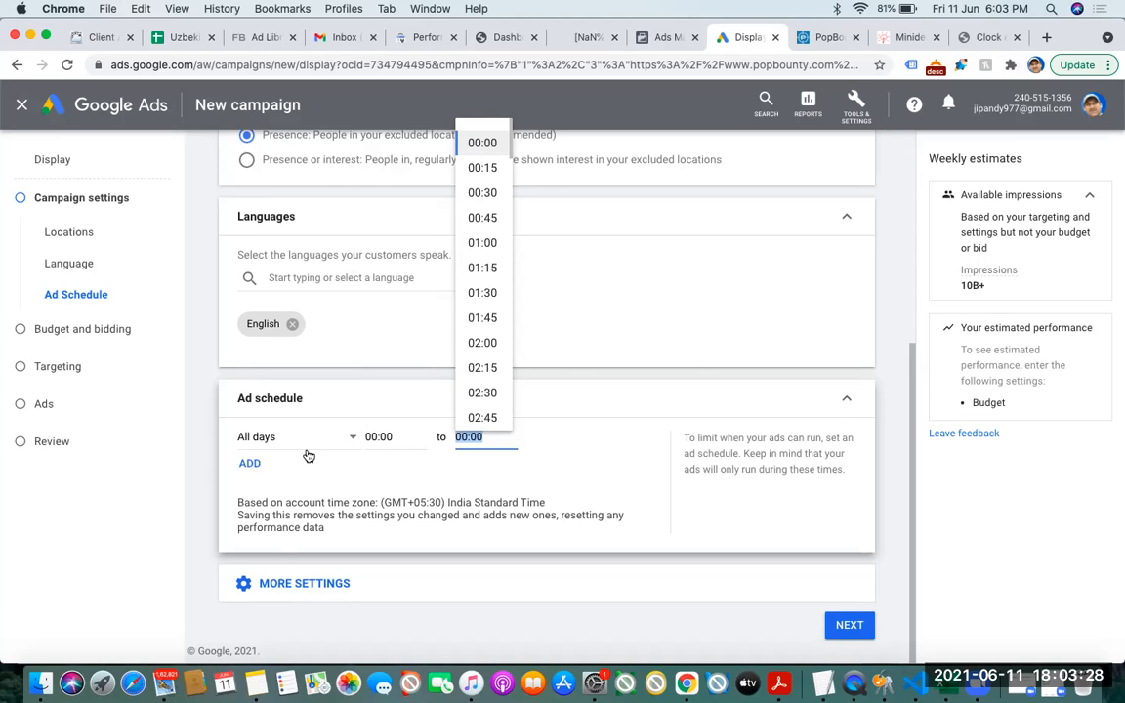
{"action": "left_click", "coordinate": [213, 456]}
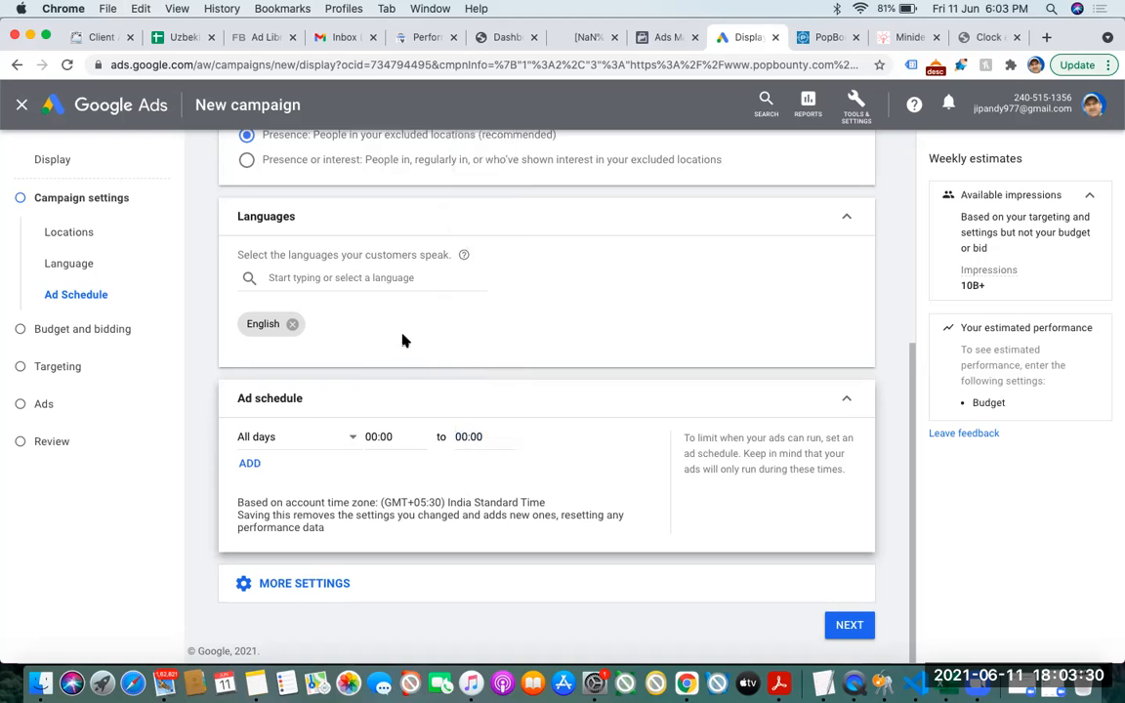
{"action": "left_click", "coordinate": [296, 588]}
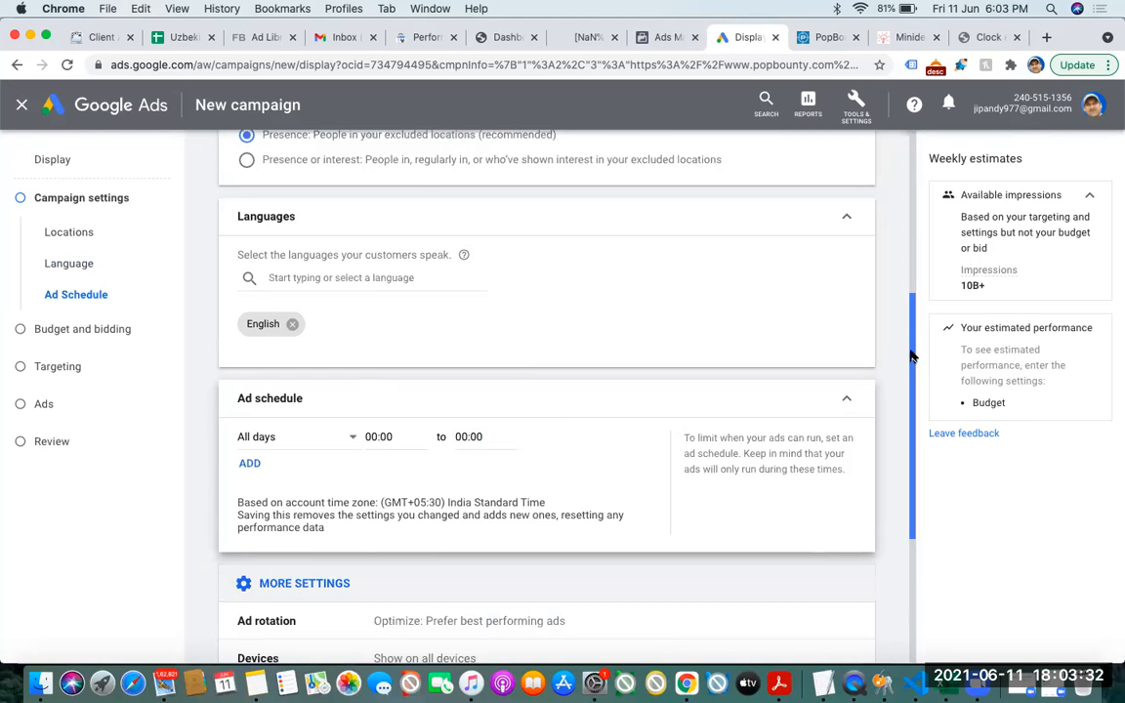
{"action": "left_click_drag", "start_coordinate": [909, 381], "coordinate": [893, 500]}
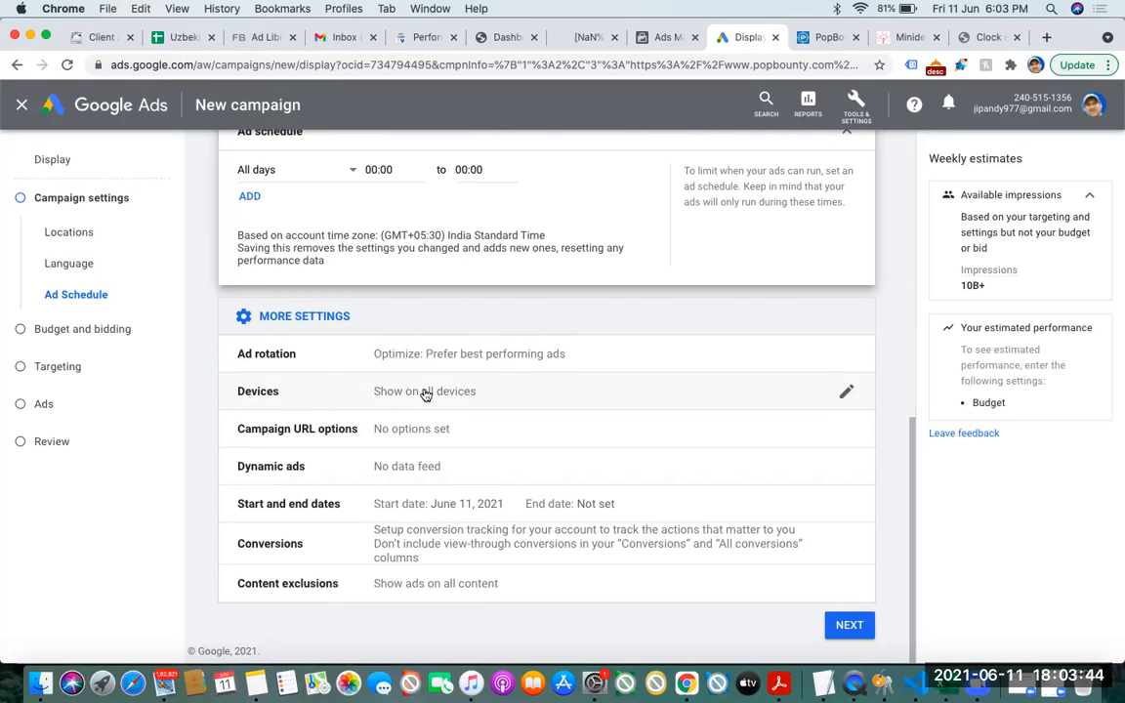
Search Google for "buy online antivirus" in a new tab, examine the text and shopping ads, and return to the campaign settings
{"action": "left_click", "coordinate": [1046, 37]}
{"action": "type", "text": "buy"}
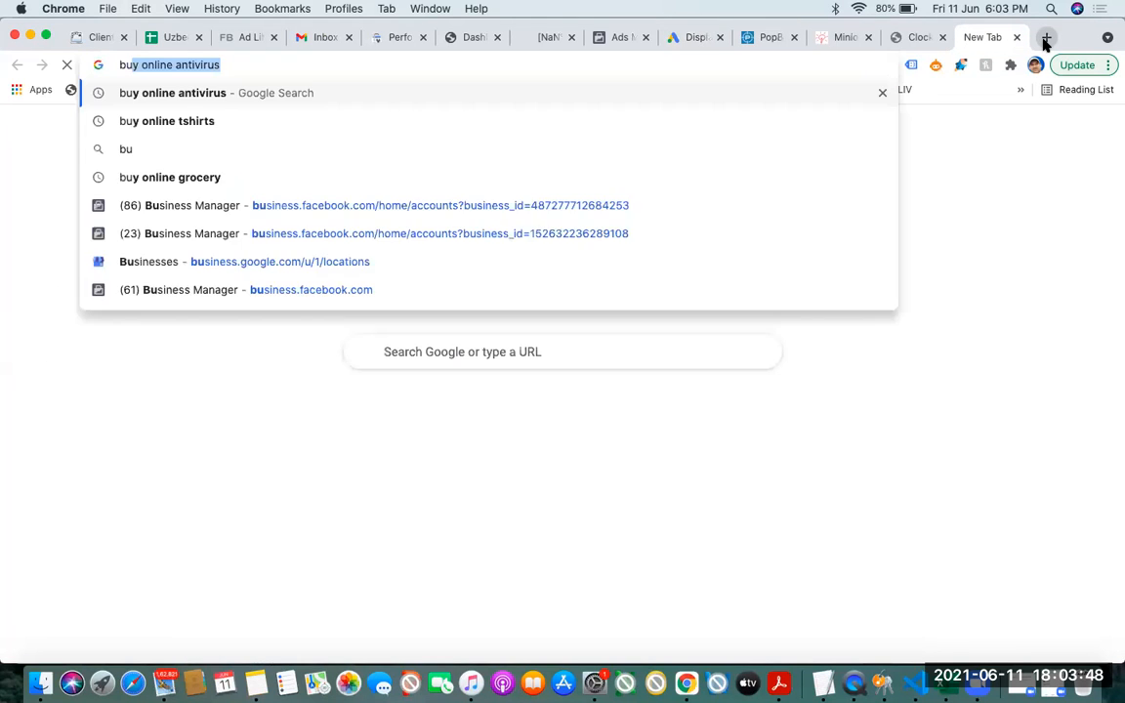
{"action": "left_click", "coordinate": [193, 98]}
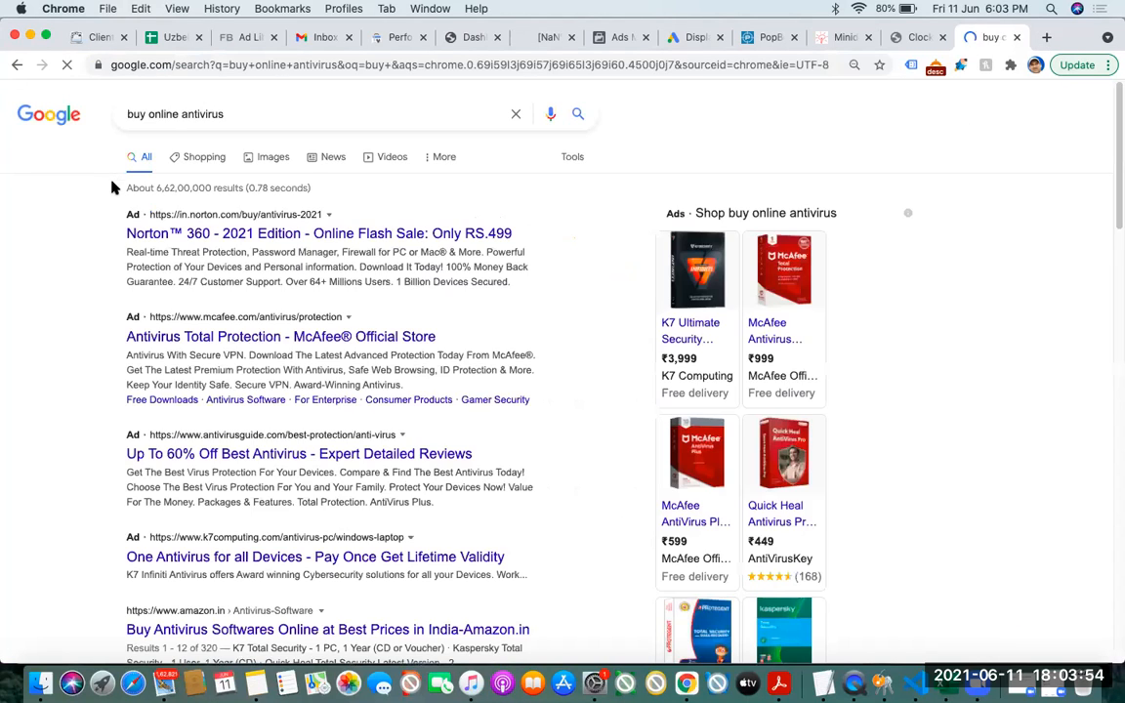
{"action": "left_click_drag", "start_coordinate": [275, 284], "coordinate": [305, 277]}
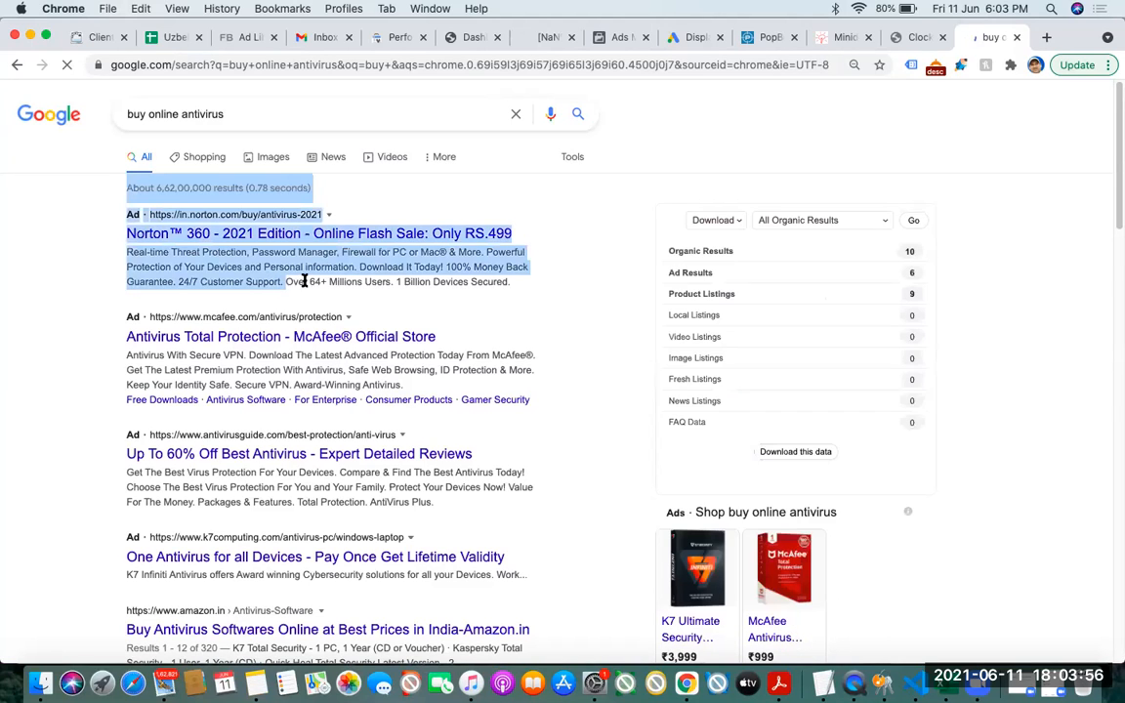
{"action": "left_click_drag", "start_coordinate": [662, 504], "coordinate": [876, 613]}
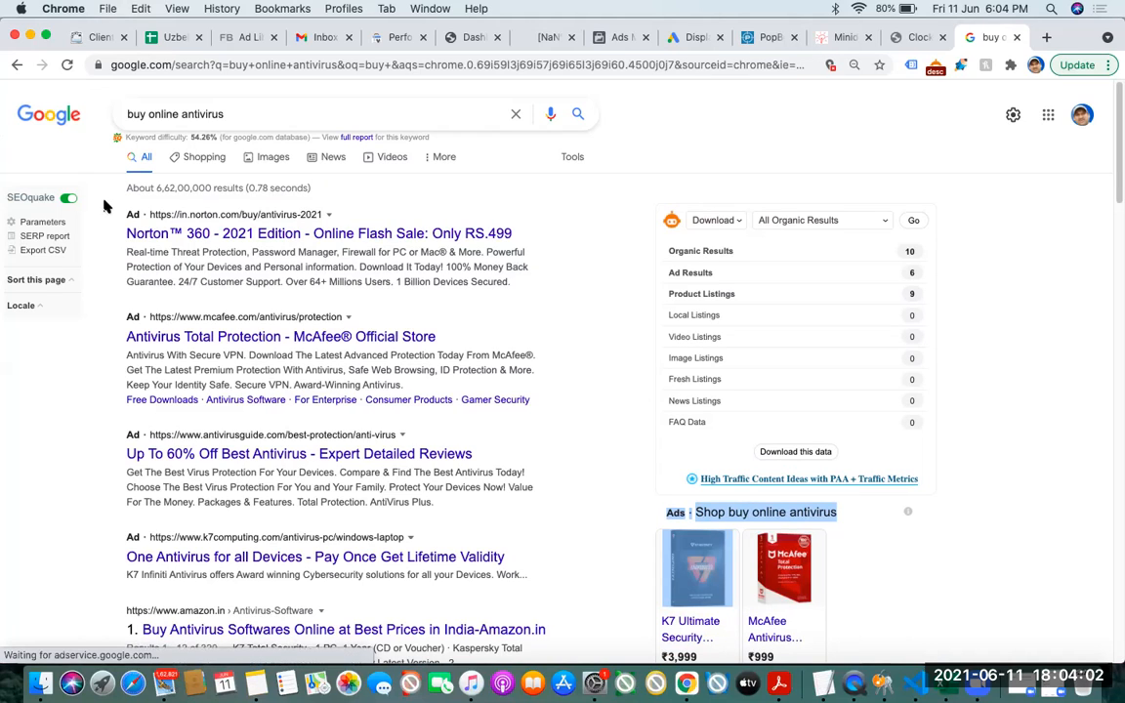
{"action": "left_click_drag", "start_coordinate": [96, 174], "coordinate": [554, 264]}
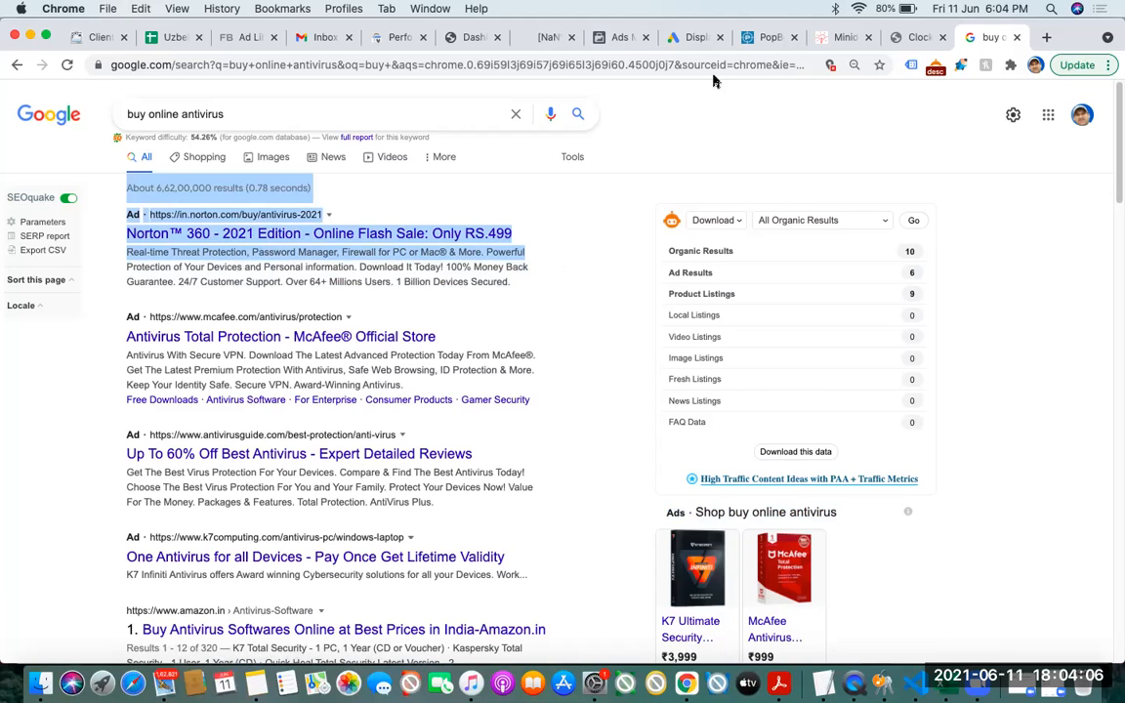
{"action": "left_click", "coordinate": [683, 41]}
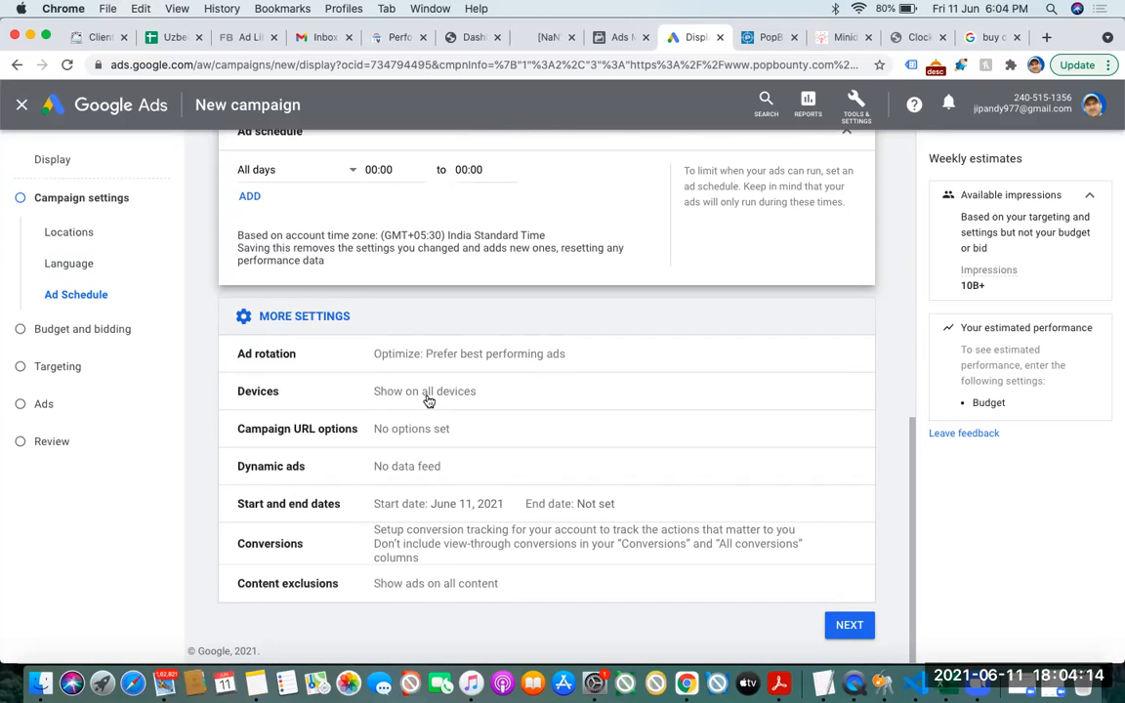
Open the device settings and choose specific targeting, limiting it to mobile phones and tablets by excluding computers
{"action": "left_click", "coordinate": [550, 404]}
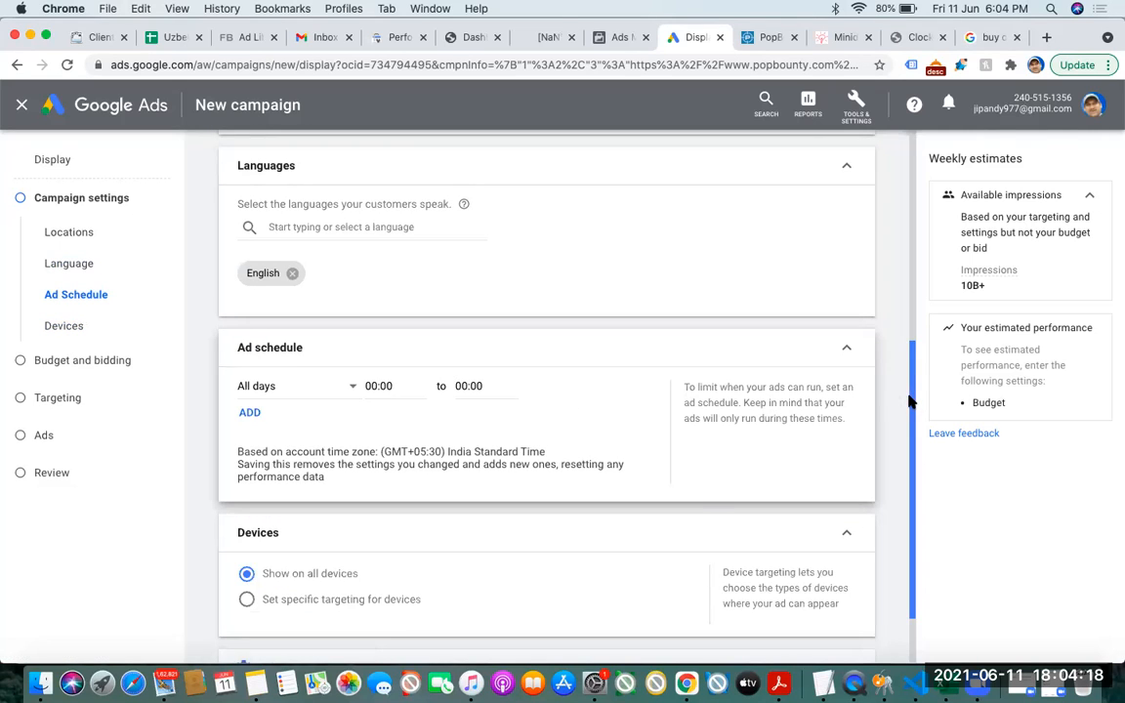
{"action": "scroll", "coordinate": [908, 400], "scroll_direction": "down", "scroll_amount": 2}
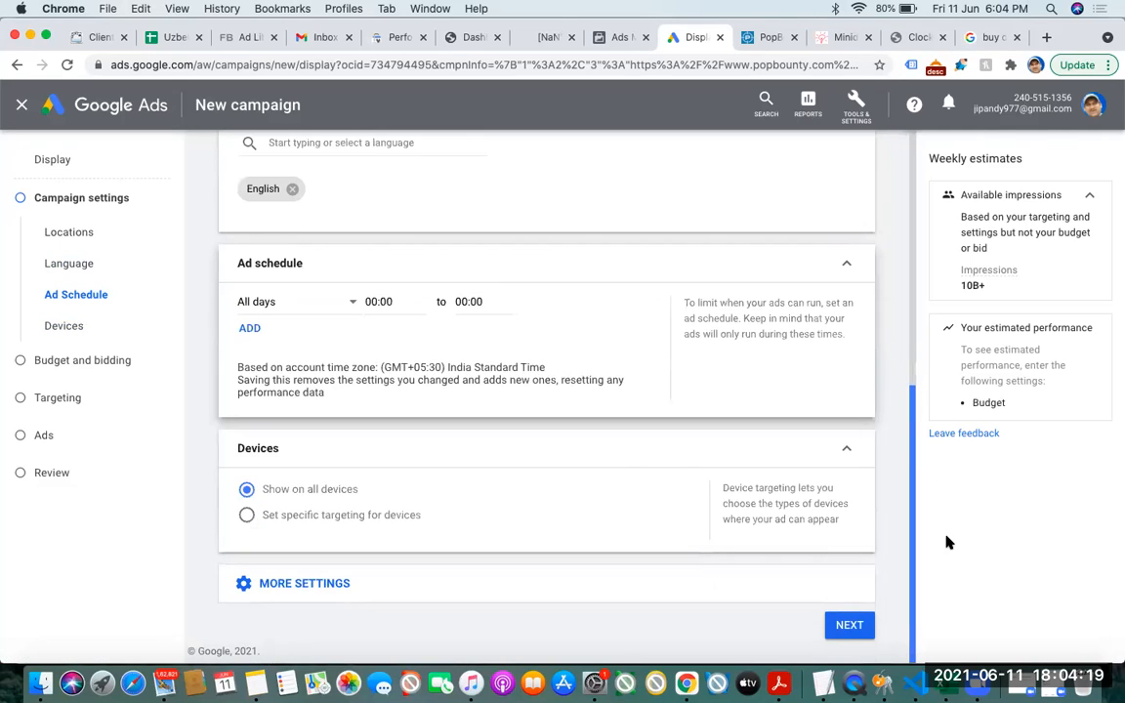
{"action": "left_click", "coordinate": [247, 516]}
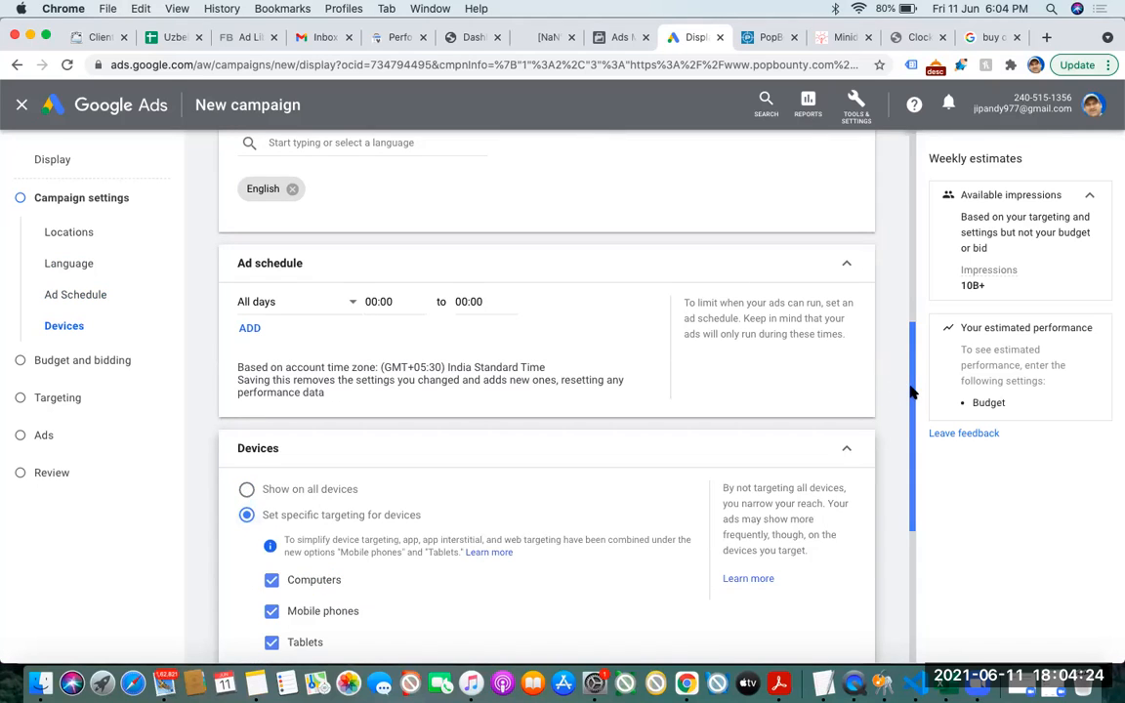
{"action": "left_click_drag", "start_coordinate": [909, 390], "coordinate": [928, 472]}
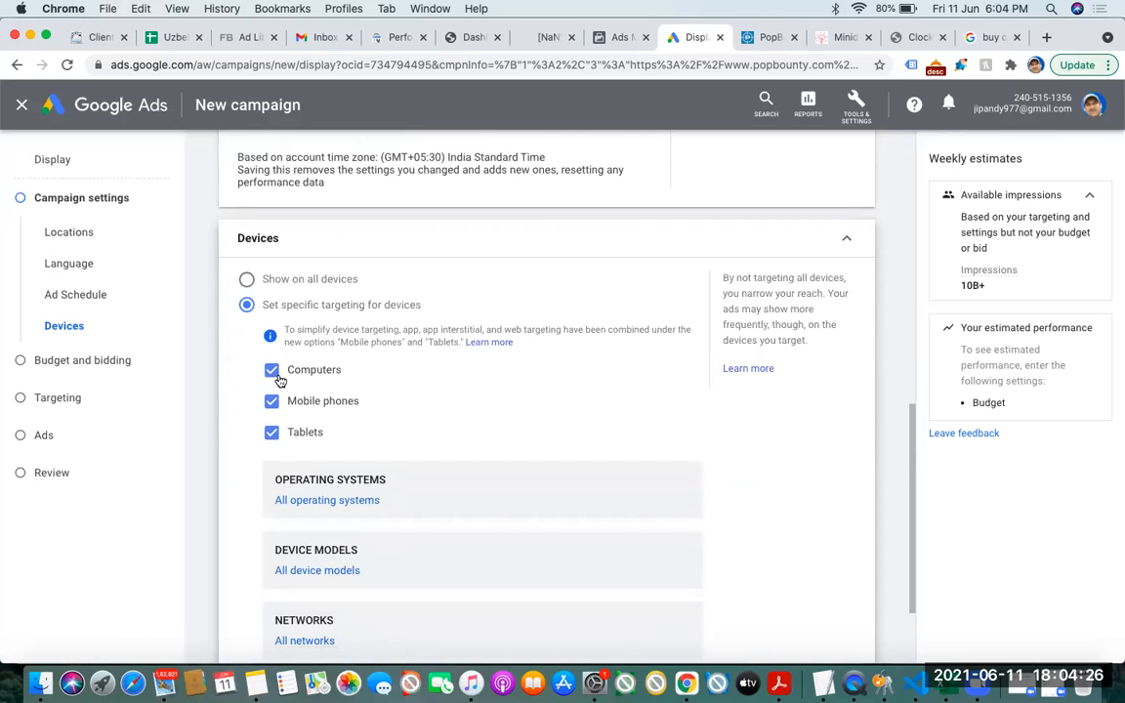
{"action": "left_click", "coordinate": [346, 501]}
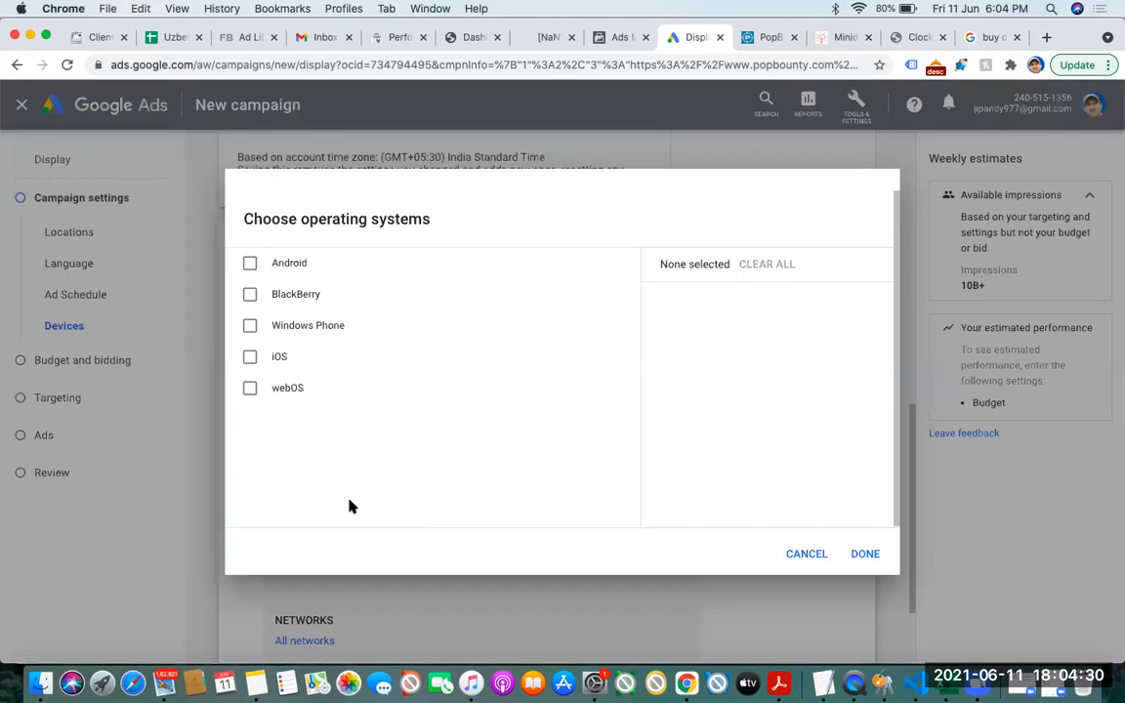
{"action": "left_click", "coordinate": [251, 264]}
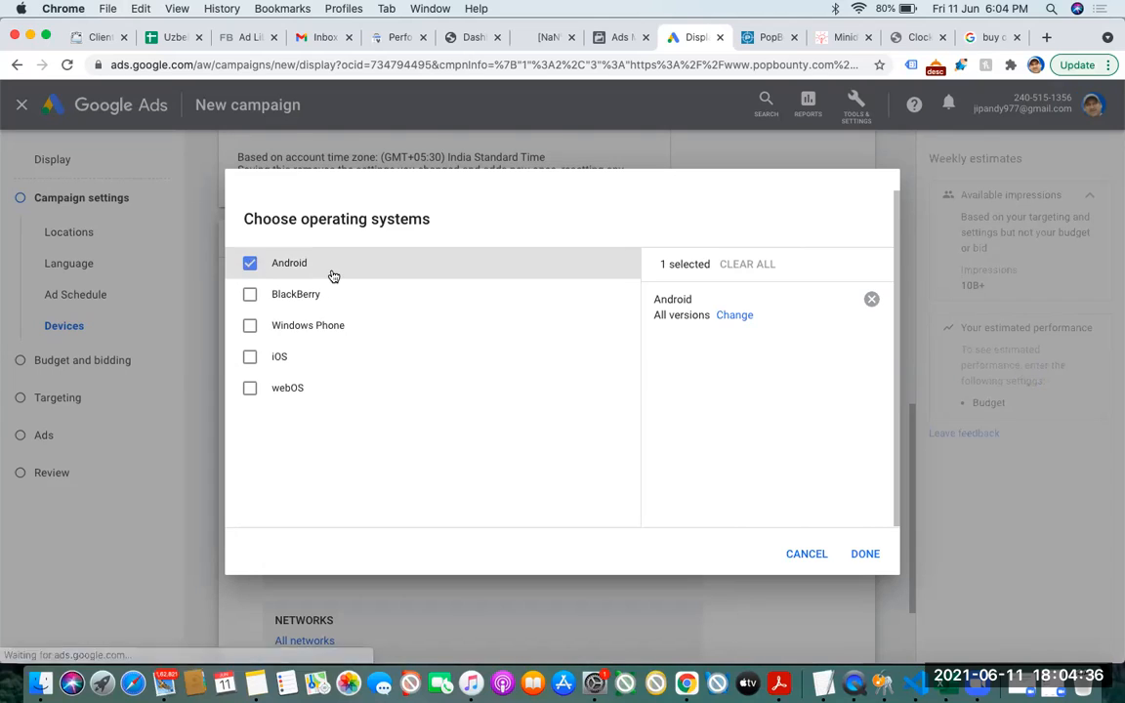
{"action": "left_click", "coordinate": [250, 265]}
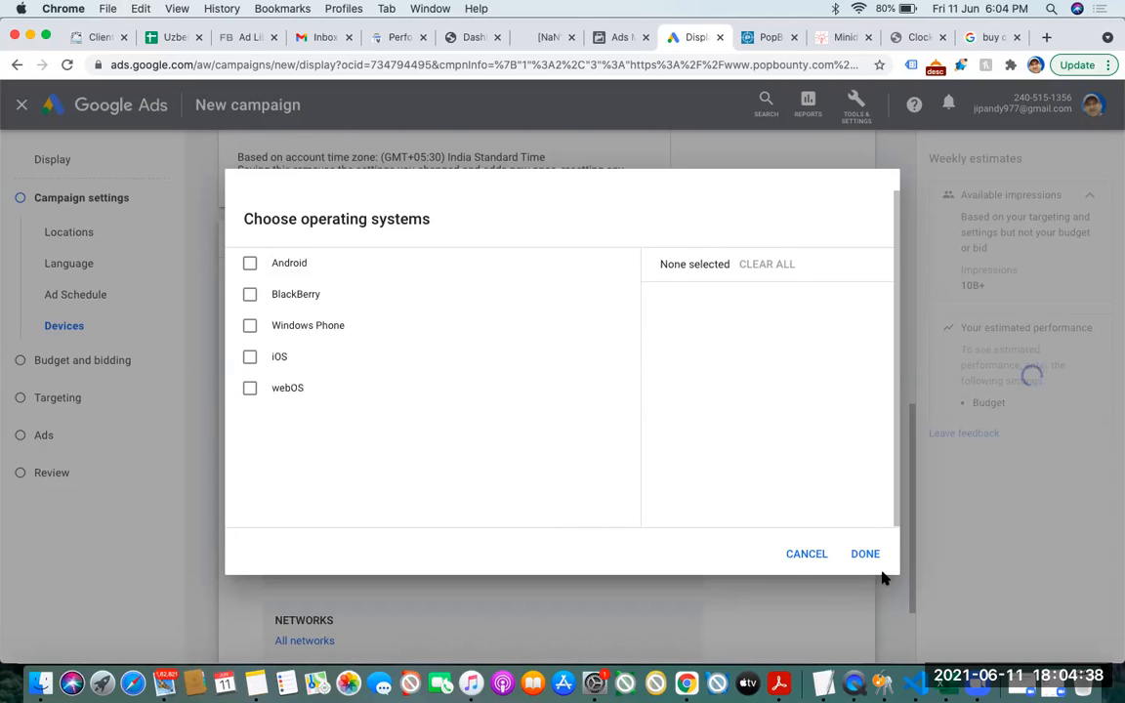
{"action": "left_click", "coordinate": [802, 554]}
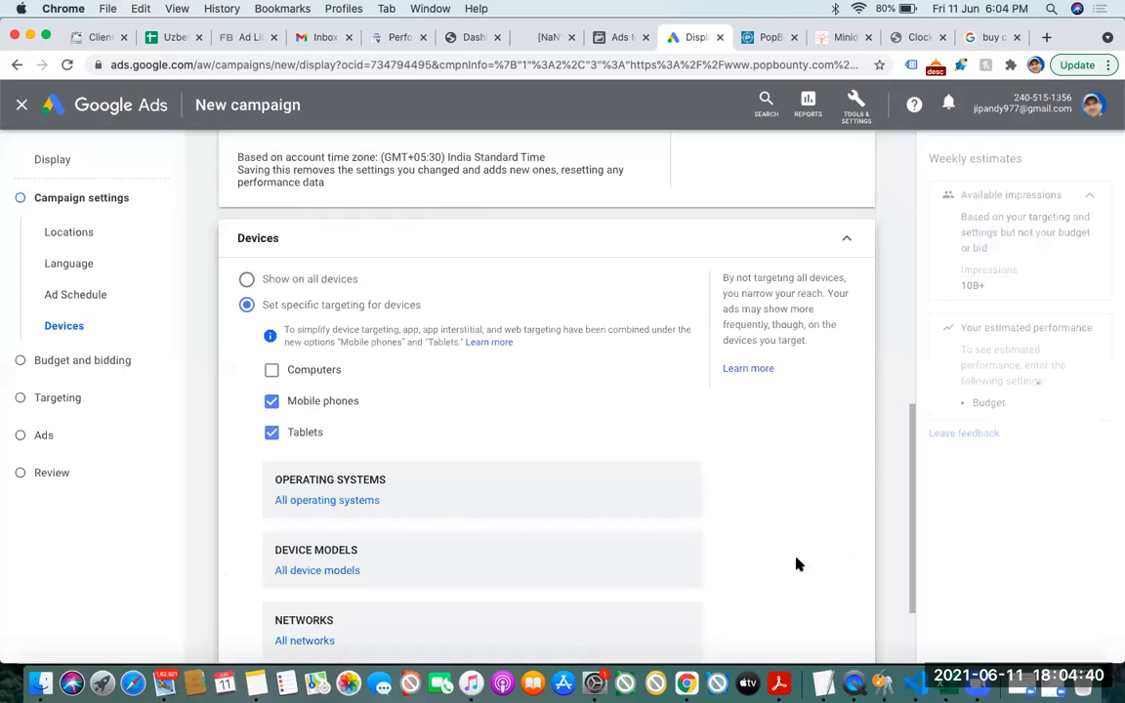
Browse the Android device models, try targeting the HTC DESIRE 10 LIFESTYLE, and discard the selection
{"action": "scroll", "coordinate": [914, 452], "scroll_direction": "down", "scroll_amount": 3}
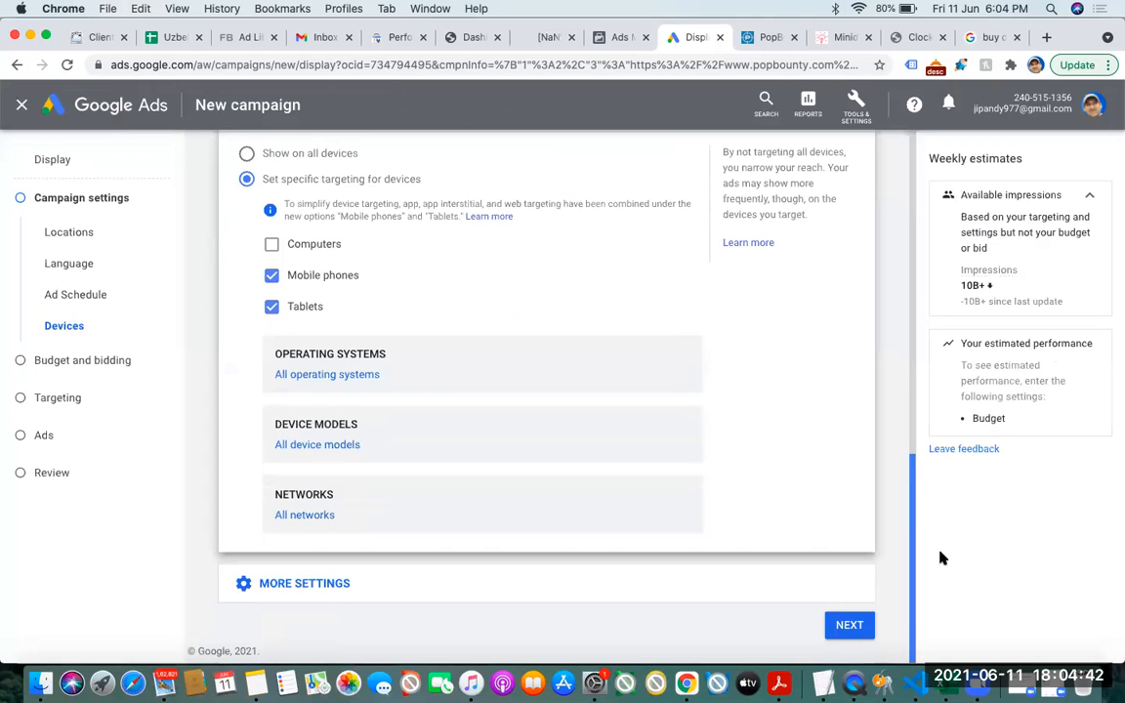
{"action": "left_click", "coordinate": [351, 447]}
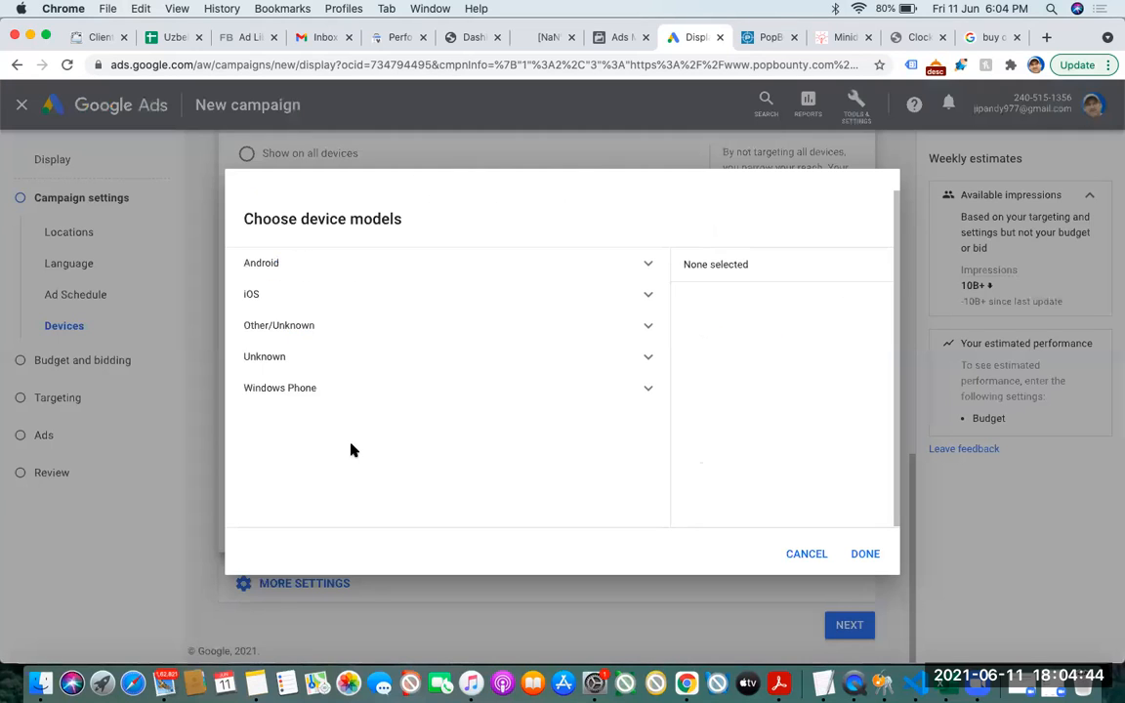
{"action": "left_click", "coordinate": [651, 264]}
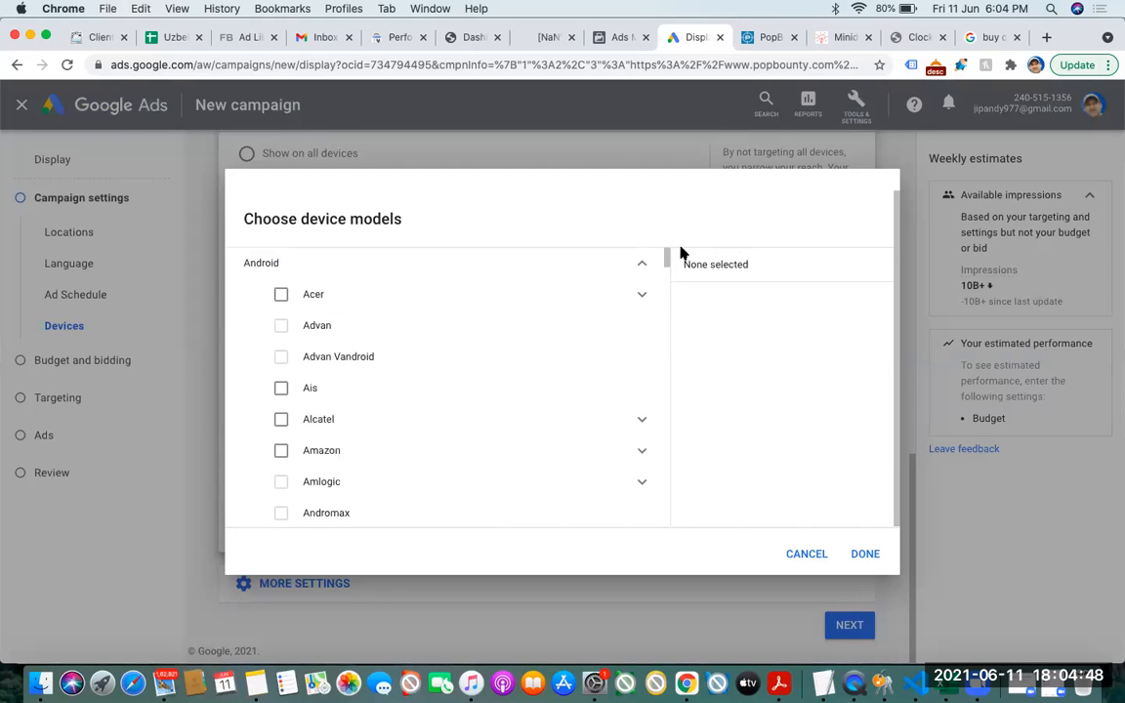
{"action": "left_click_drag", "start_coordinate": [668, 264], "coordinate": [676, 340]}
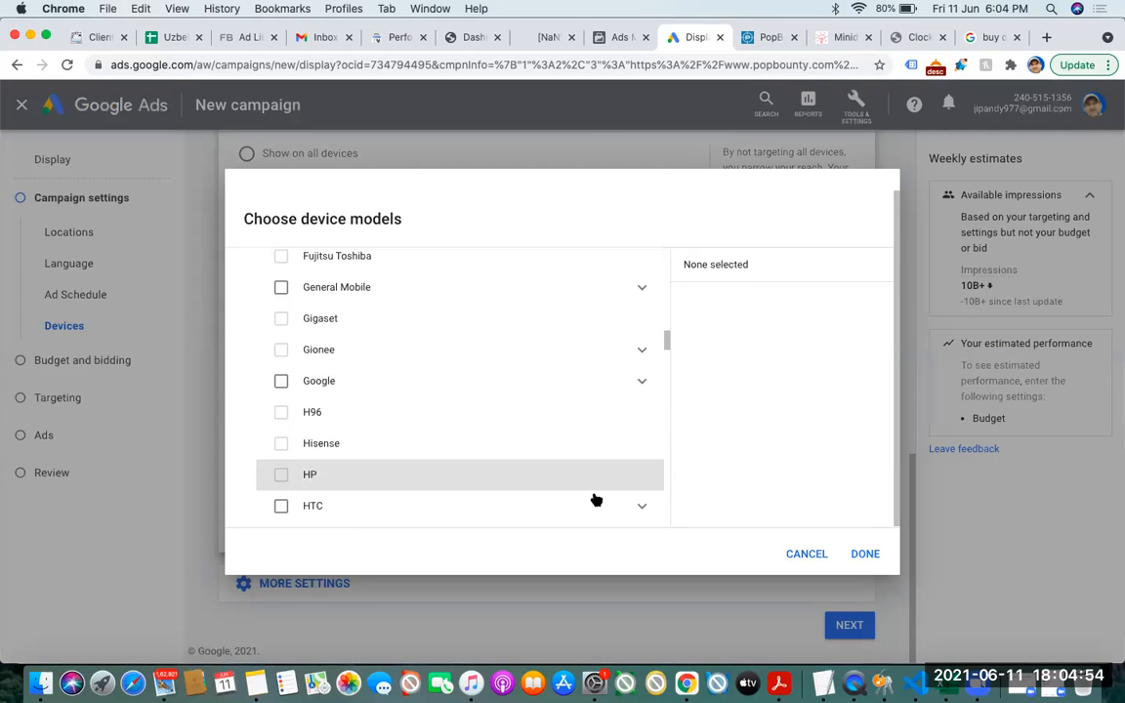
{"action": "left_click", "coordinate": [643, 507]}
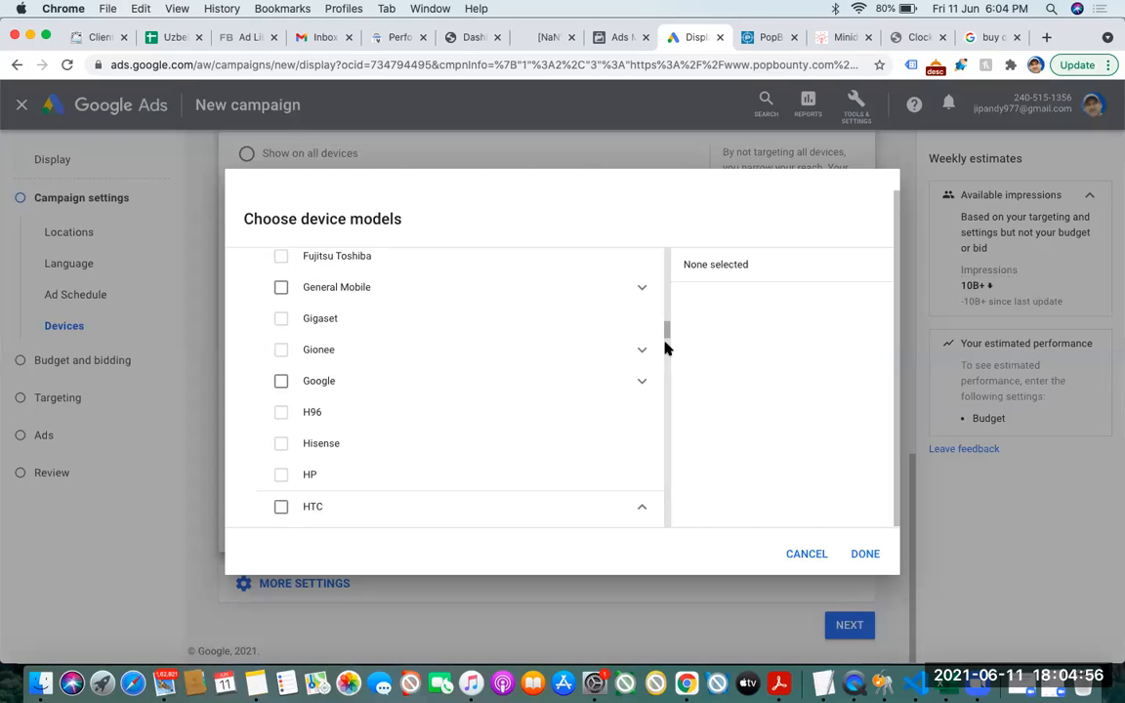
{"action": "left_click_drag", "start_coordinate": [665, 326], "coordinate": [667, 346]}
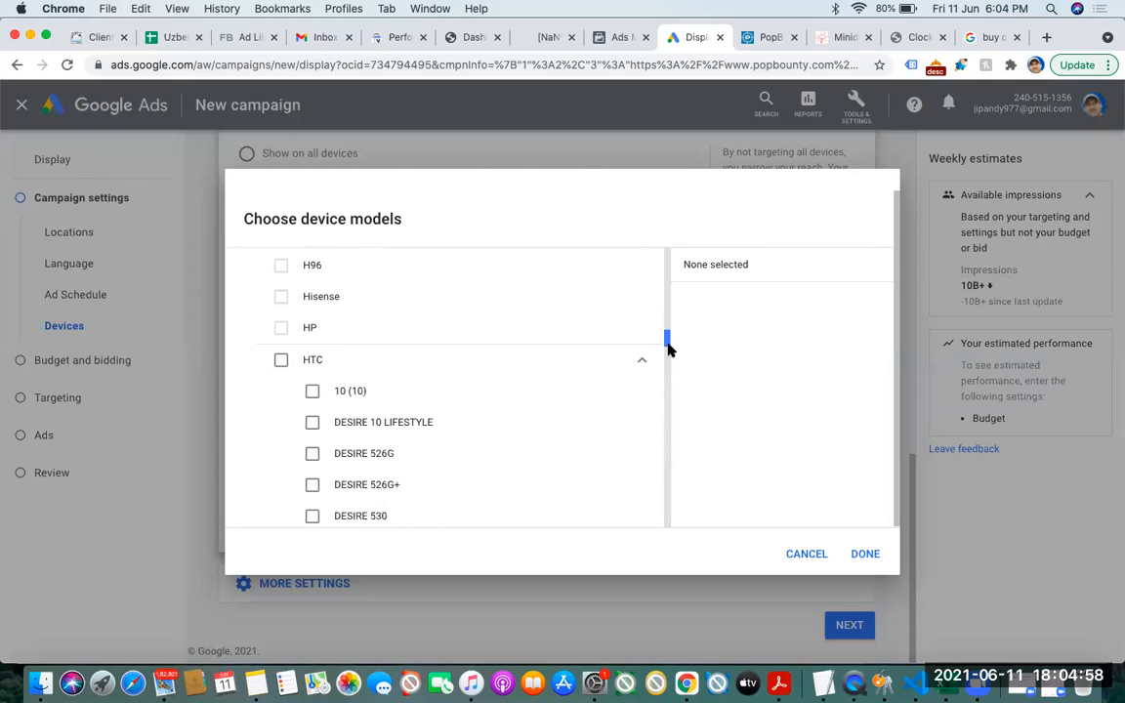
{"action": "left_click", "coordinate": [313, 423]}
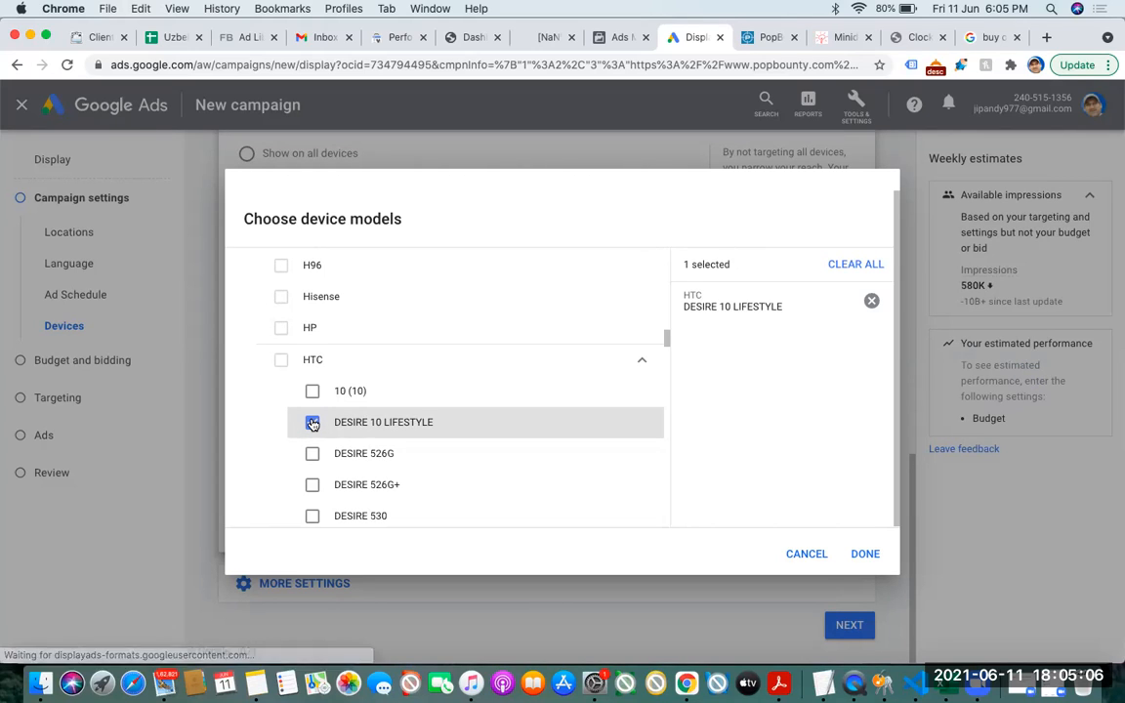
{"action": "left_click", "coordinate": [595, 418]}
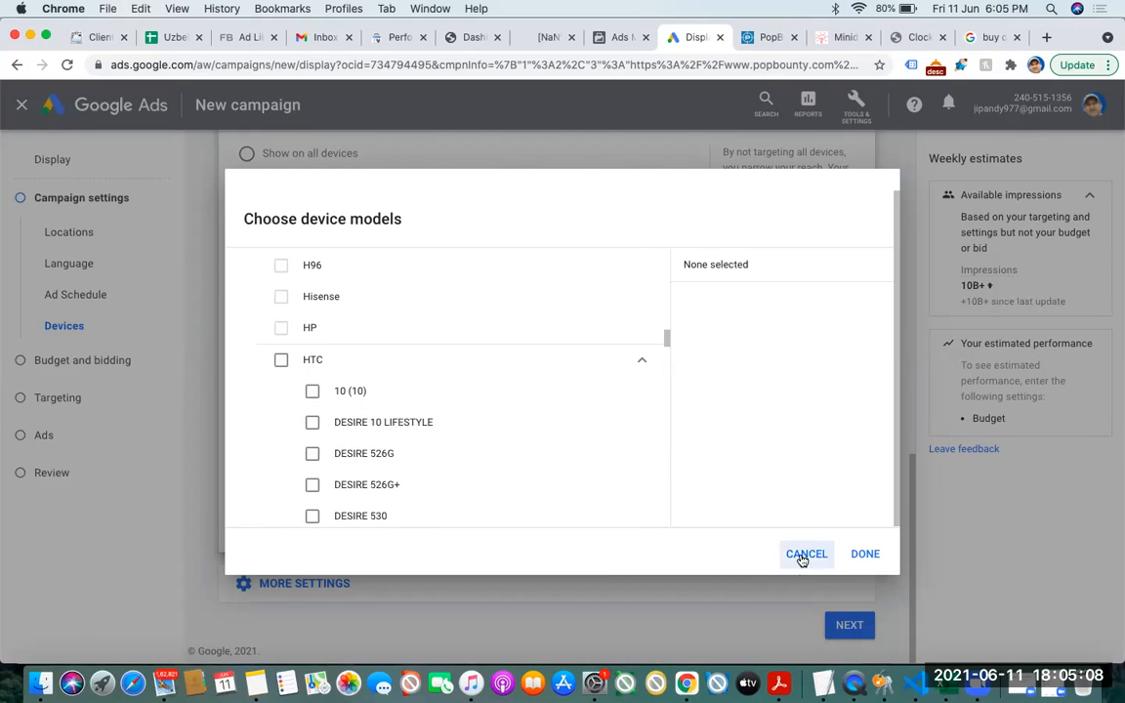
{"action": "left_click", "coordinate": [804, 558]}
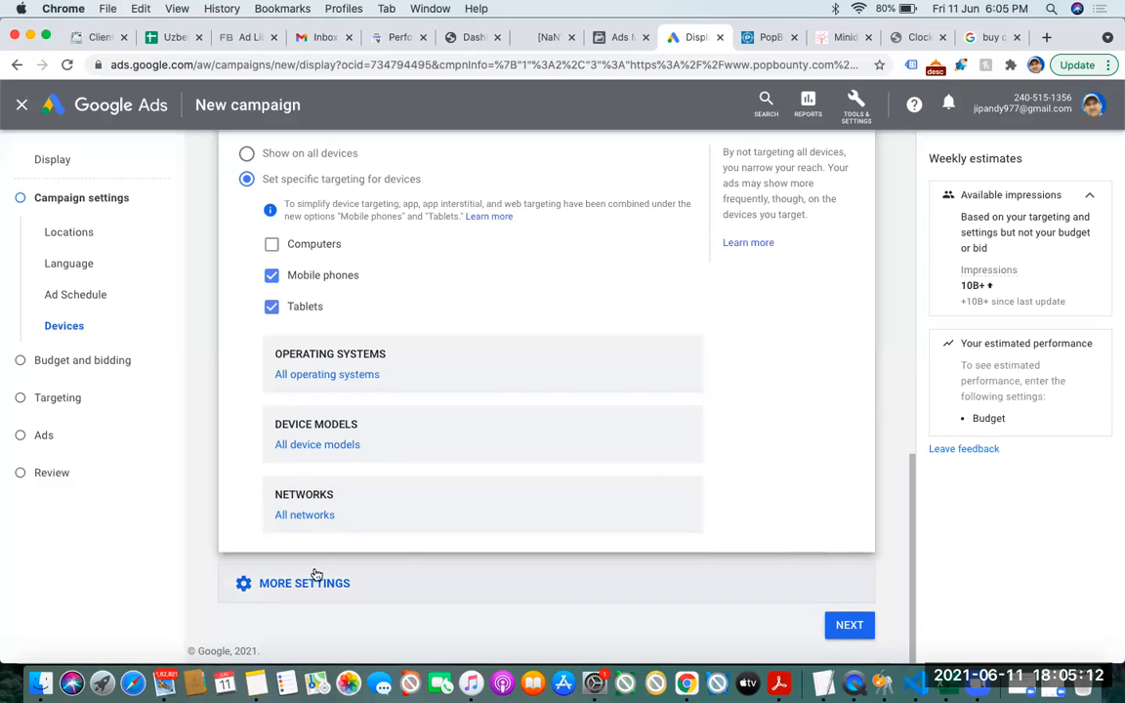
Try targeting the Wifi network and the Reliance Jio network in India, and cancel the network selection
{"action": "left_click", "coordinate": [305, 519]}
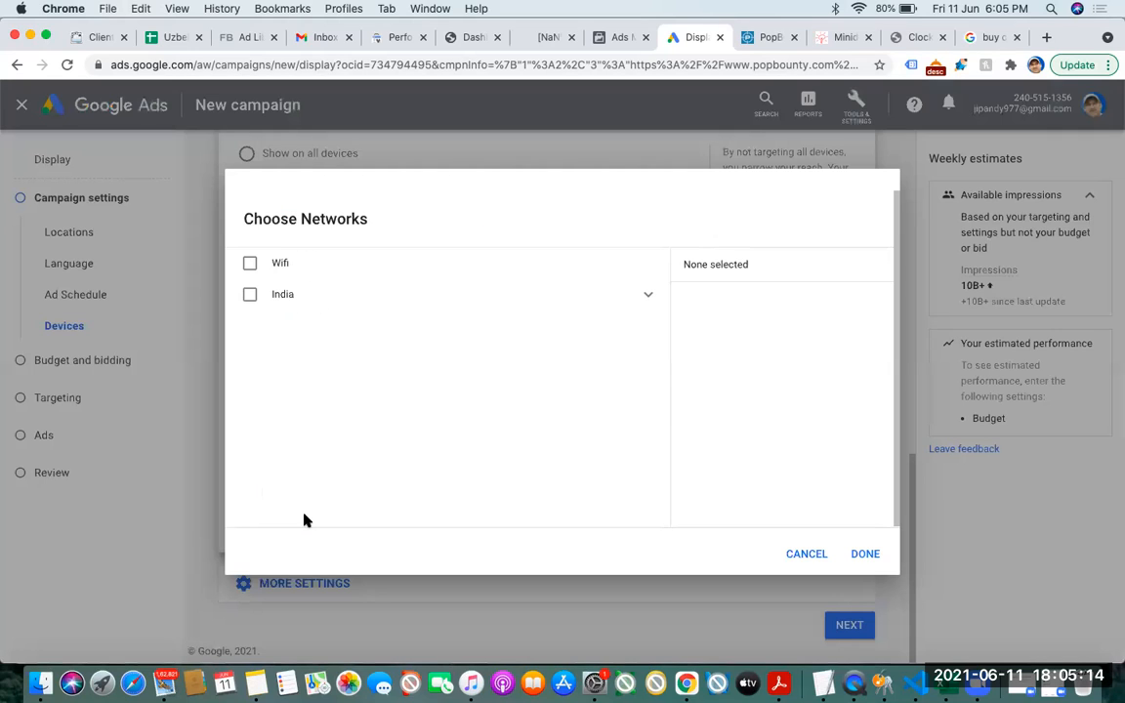
{"action": "left_click", "coordinate": [250, 265]}
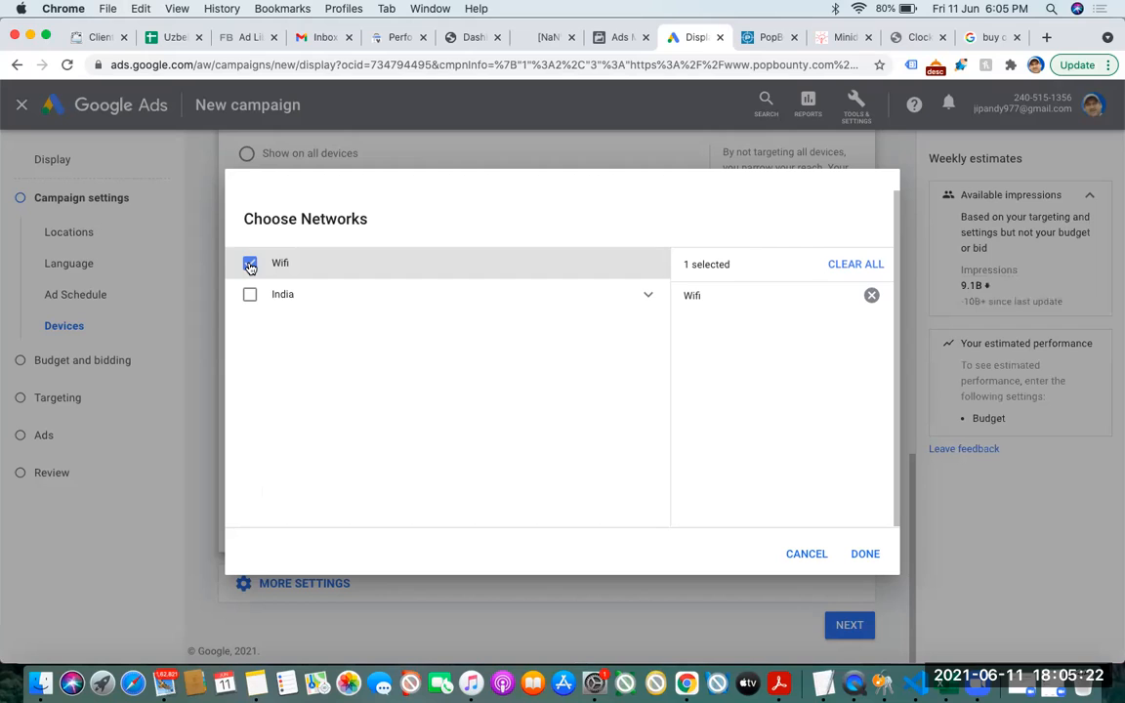
{"action": "left_click", "coordinate": [250, 266]}
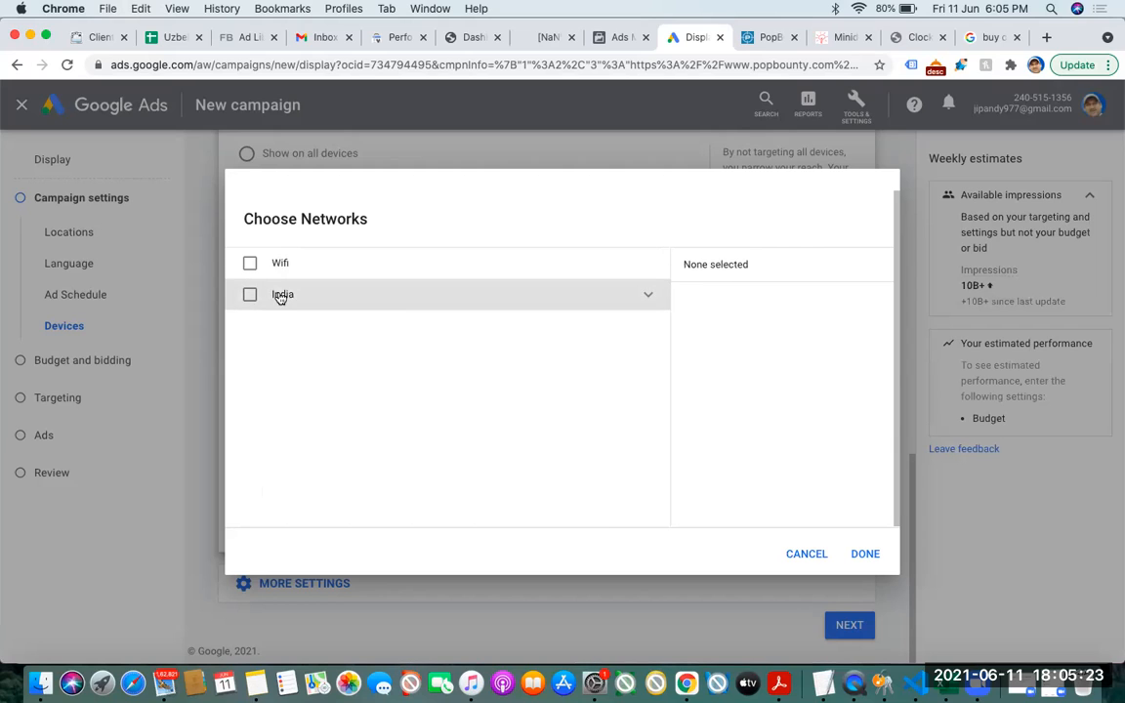
{"action": "left_click", "coordinate": [648, 298]}
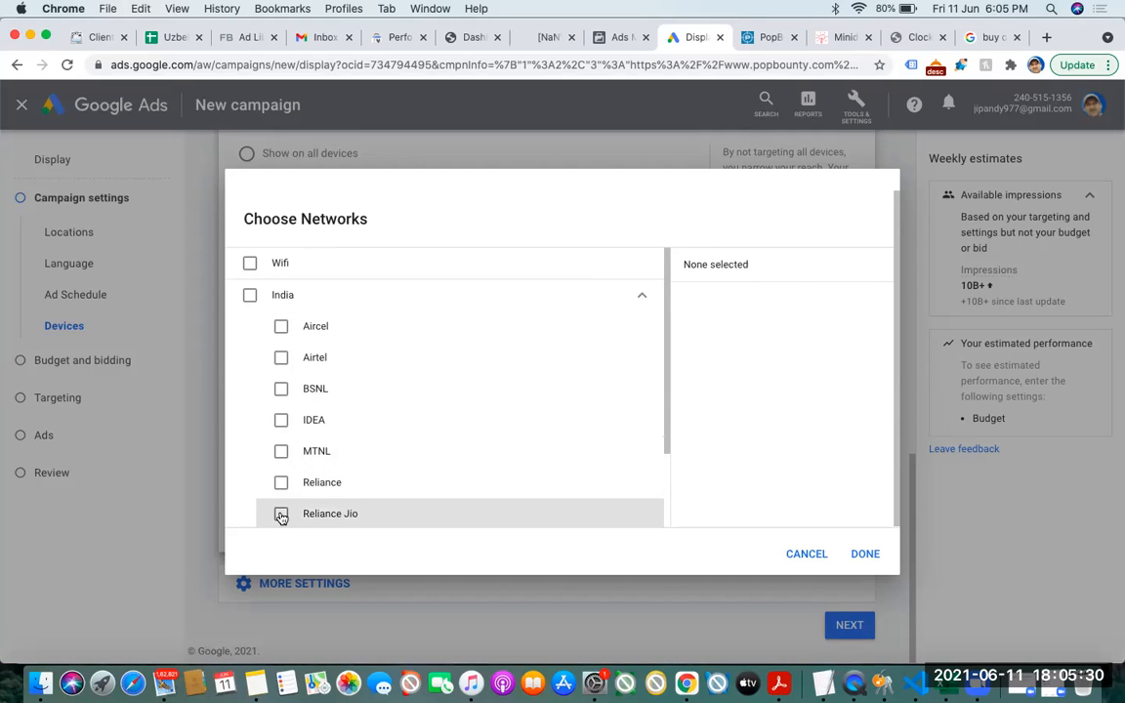
{"action": "left_click", "coordinate": [282, 516]}
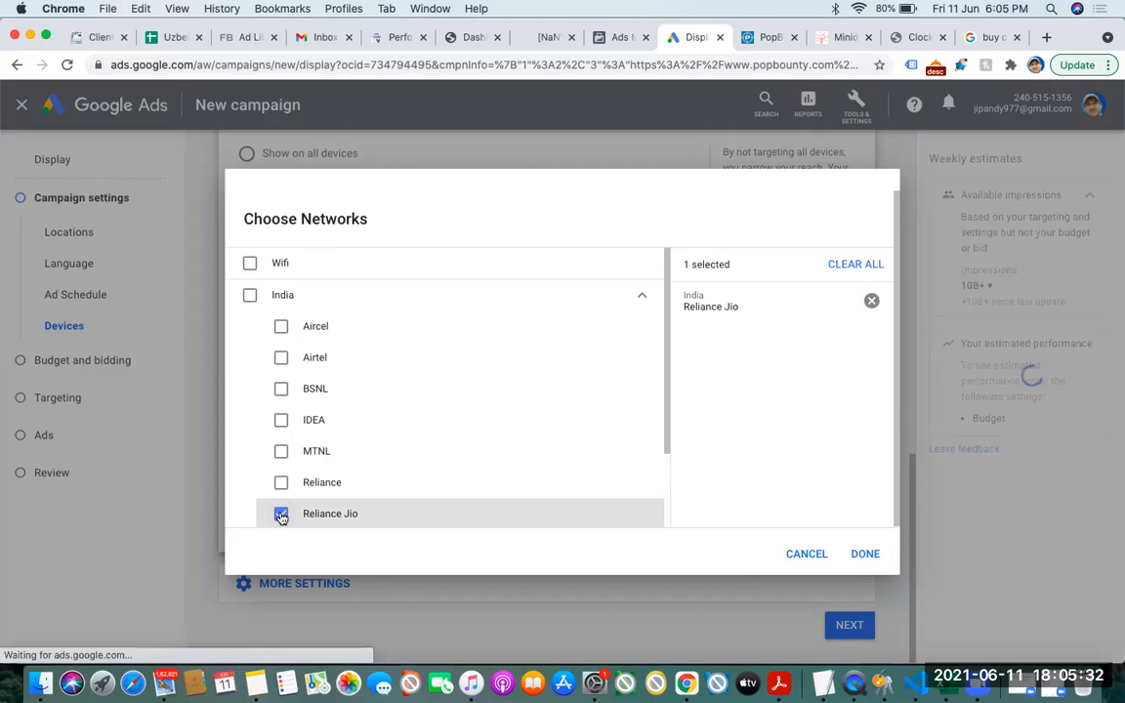
{"action": "left_click", "coordinate": [281, 515]}
{"action": "left_click", "coordinate": [806, 554]}
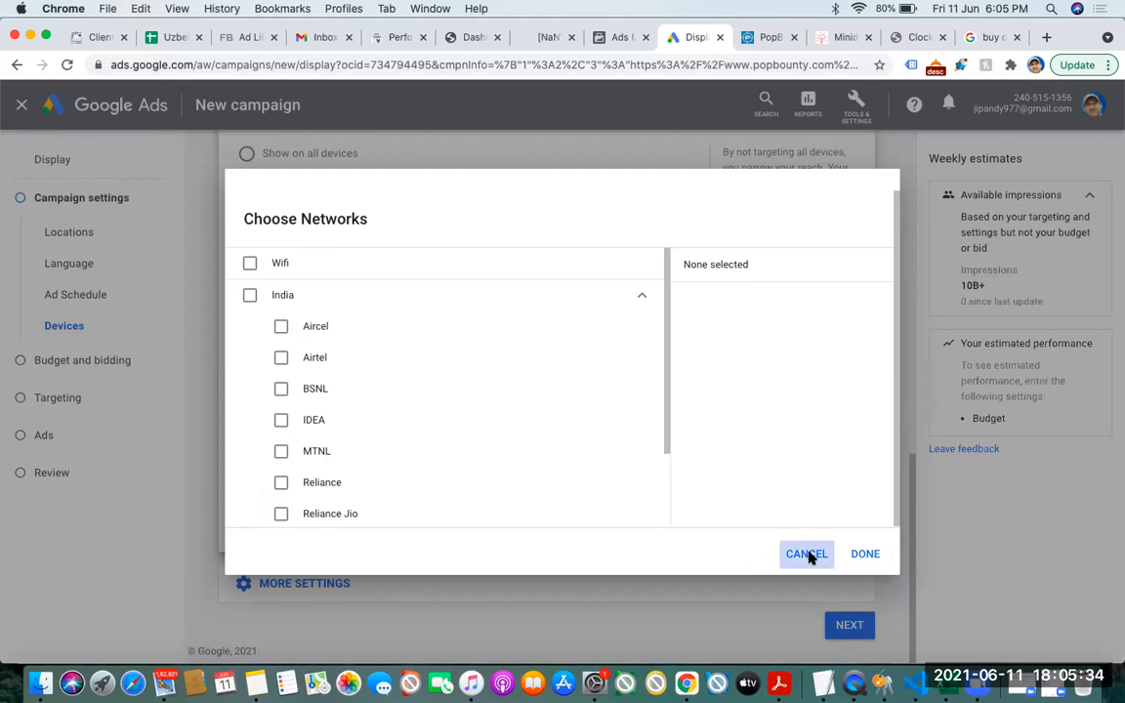
Expand the additional campaign settings and open the content exclusions to show all their categories
{"action": "left_click_drag", "start_coordinate": [913, 480], "coordinate": [892, 531]}
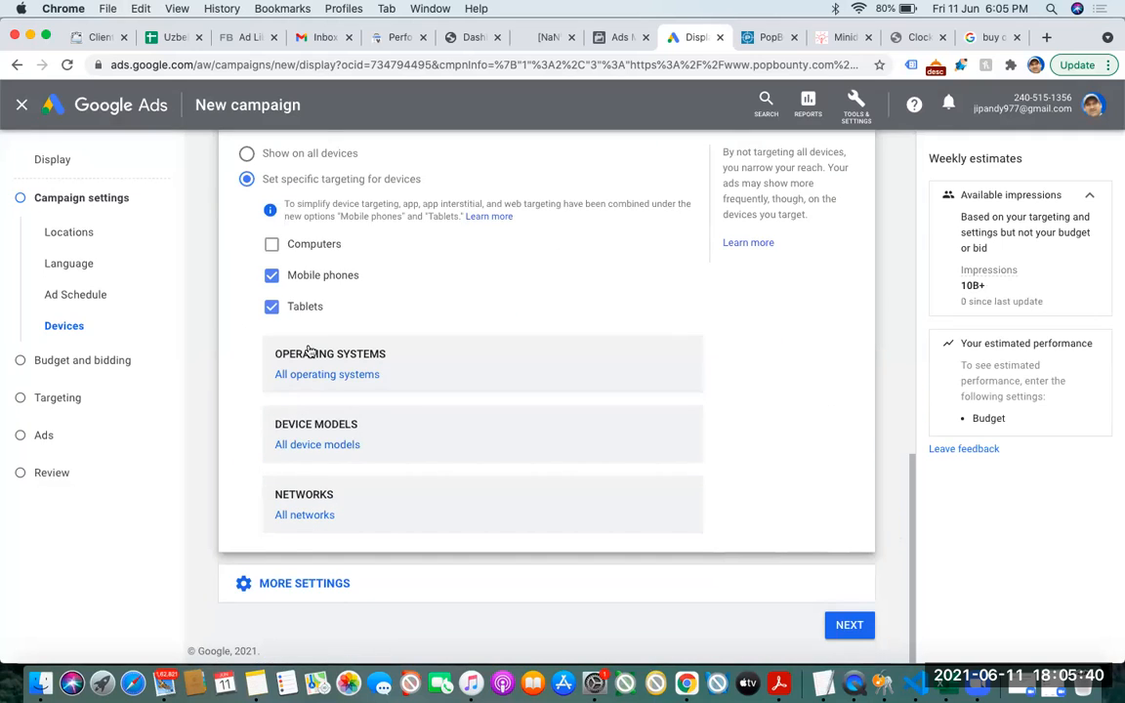
{"action": "left_click", "coordinate": [298, 589]}
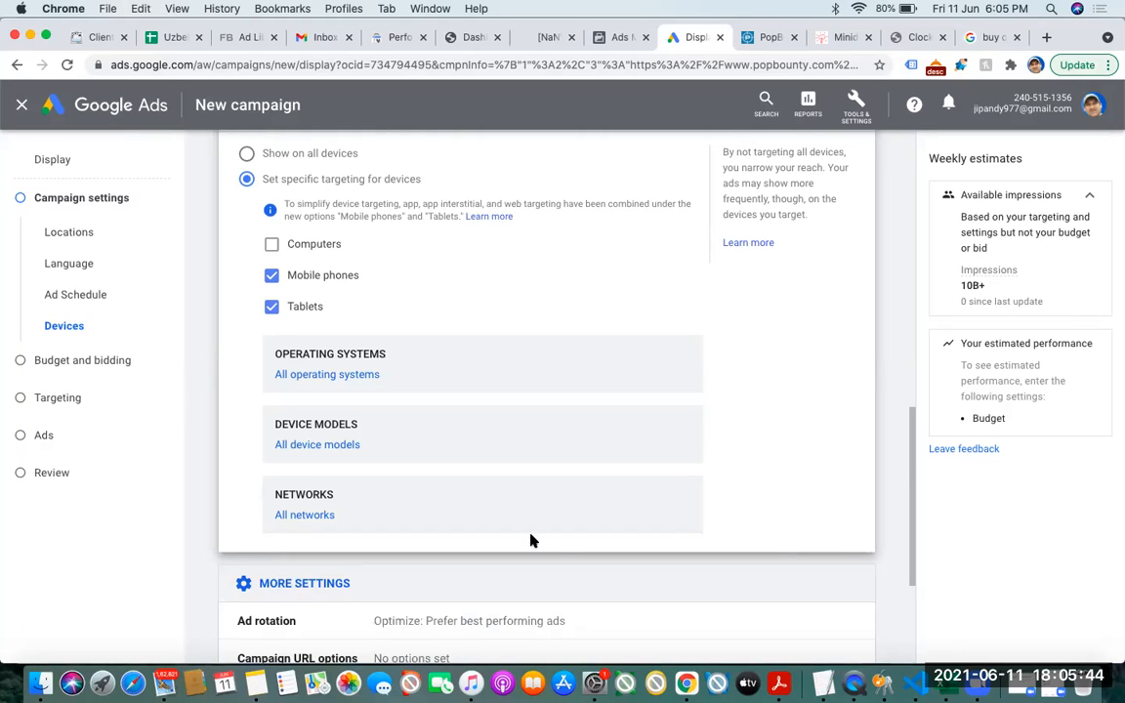
{"action": "left_click_drag", "start_coordinate": [911, 465], "coordinate": [907, 551]}
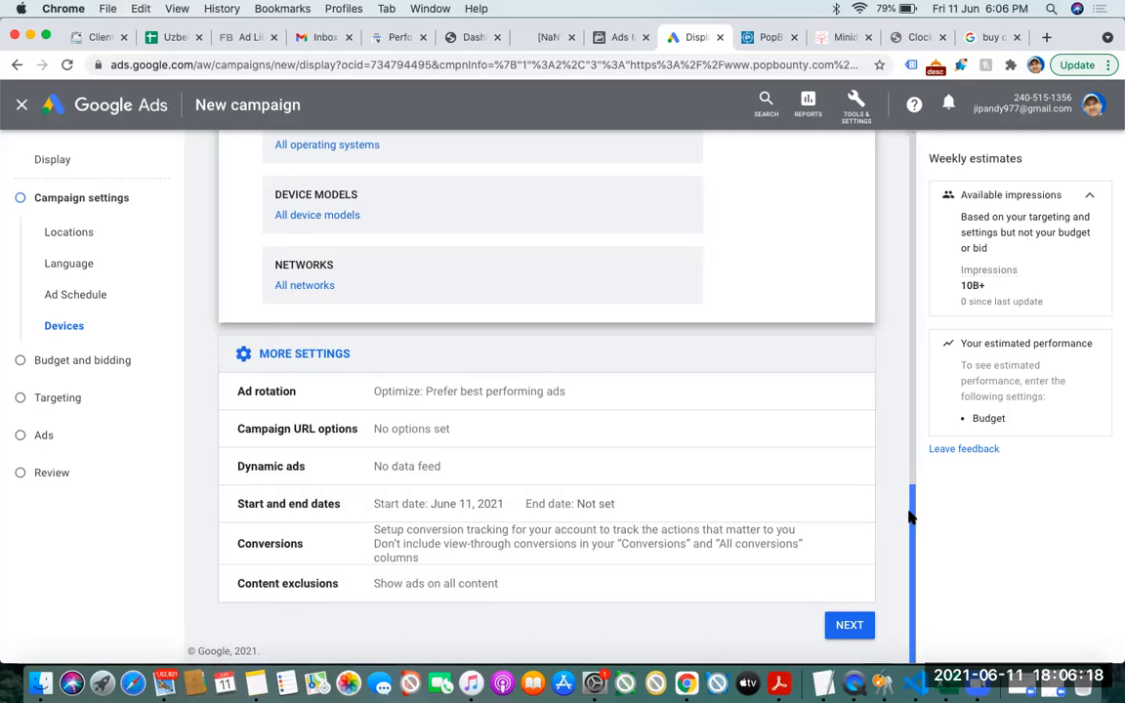
{"action": "left_click", "coordinate": [495, 595]}
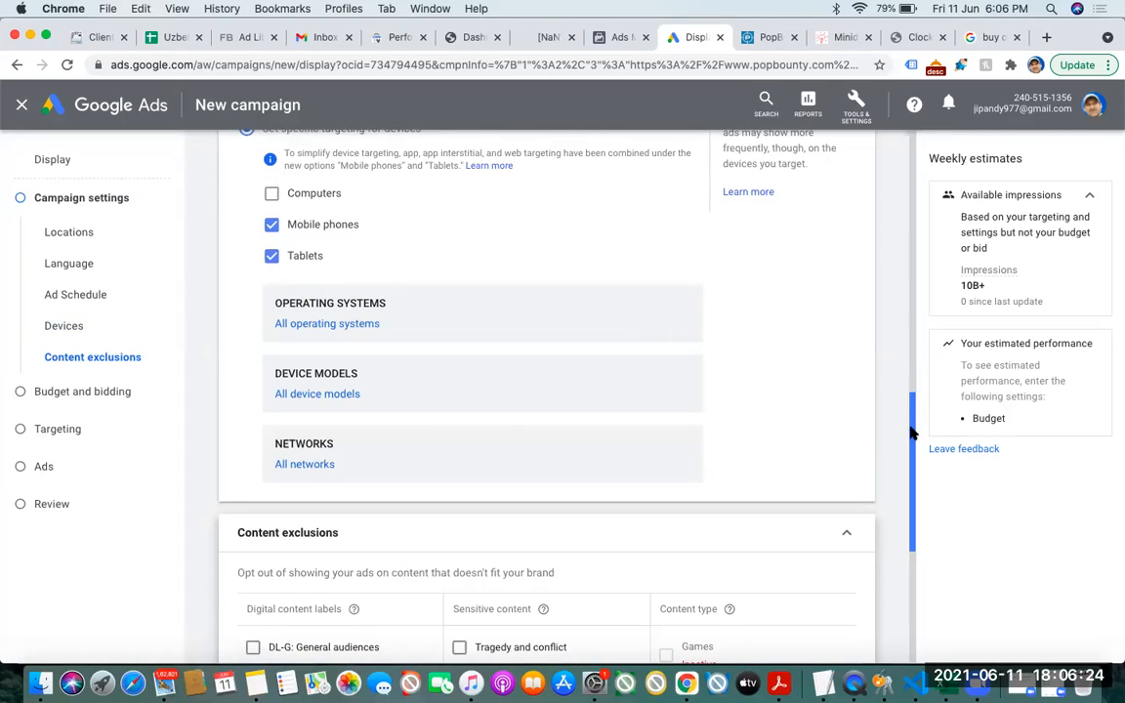
{"action": "left_click_drag", "start_coordinate": [911, 427], "coordinate": [911, 515]}
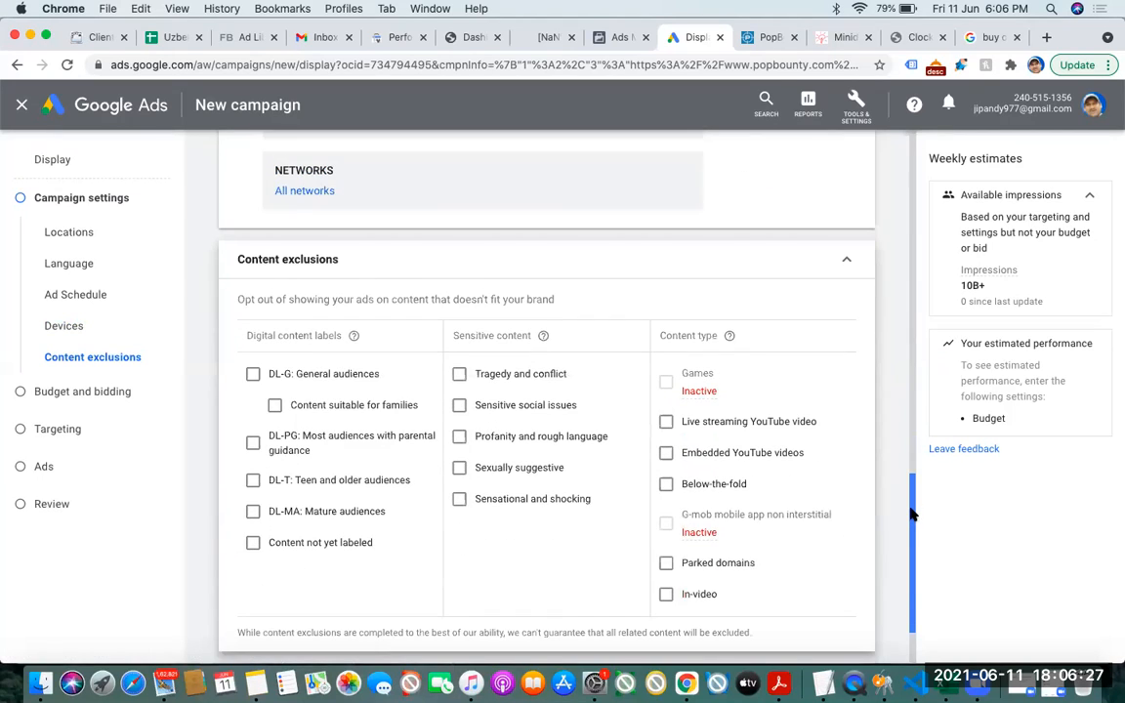
Check the display ads on minidea.co.in, return to the content exclusions, and try excluding Tragedy and conflict content
{"action": "left_click", "coordinate": [846, 37]}
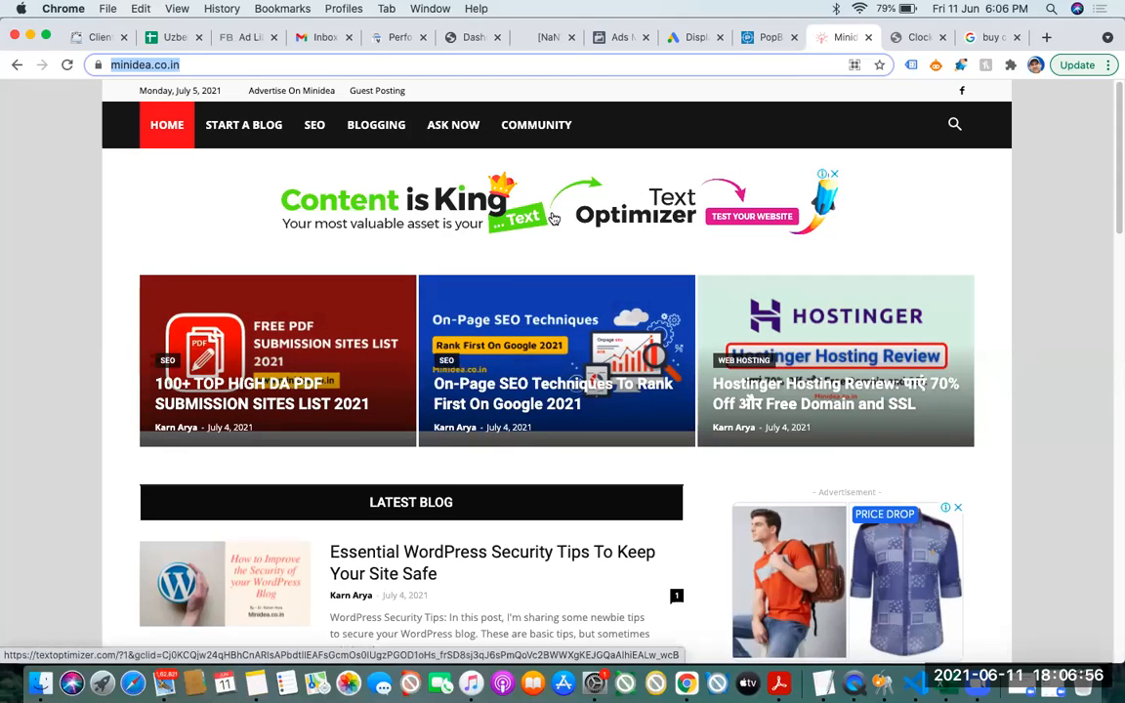
{"action": "left_click", "coordinate": [694, 38]}
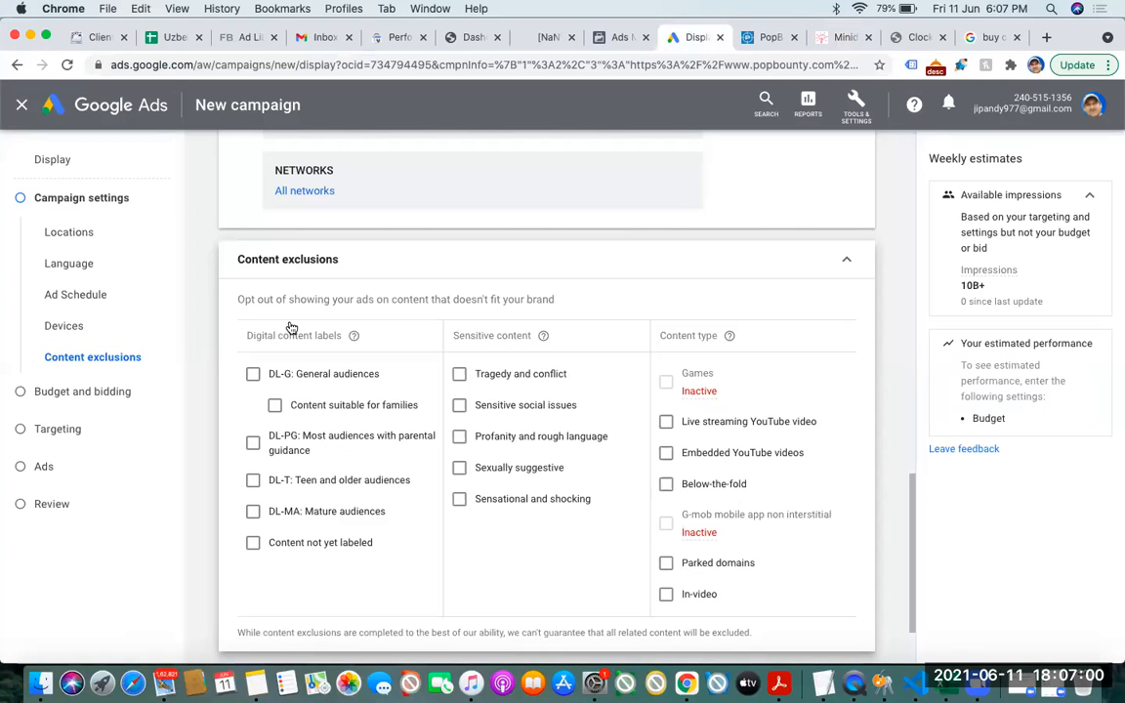
{"action": "left_click", "coordinate": [464, 383]}
{"action": "left_click", "coordinate": [460, 378]}
{"action": "left_click", "coordinate": [459, 376]}
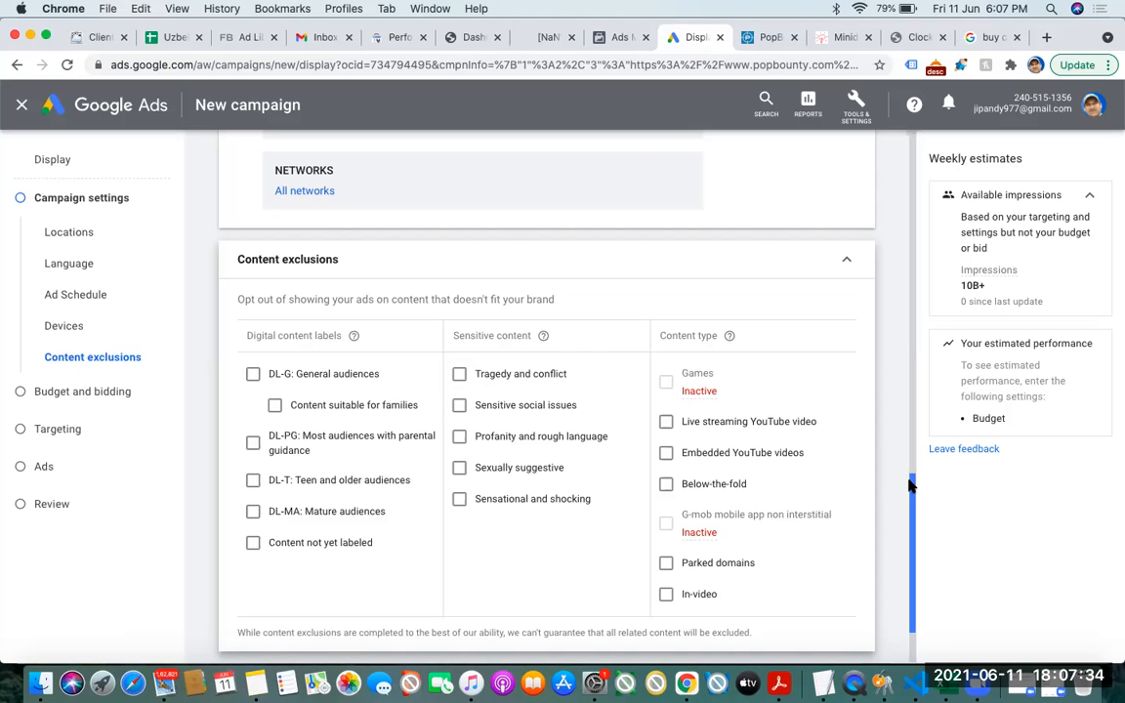
Continue to the budget and bidding stage and set the campaign's average daily budget to ₹800
{"action": "left_click_drag", "start_coordinate": [913, 530], "coordinate": [900, 567]}
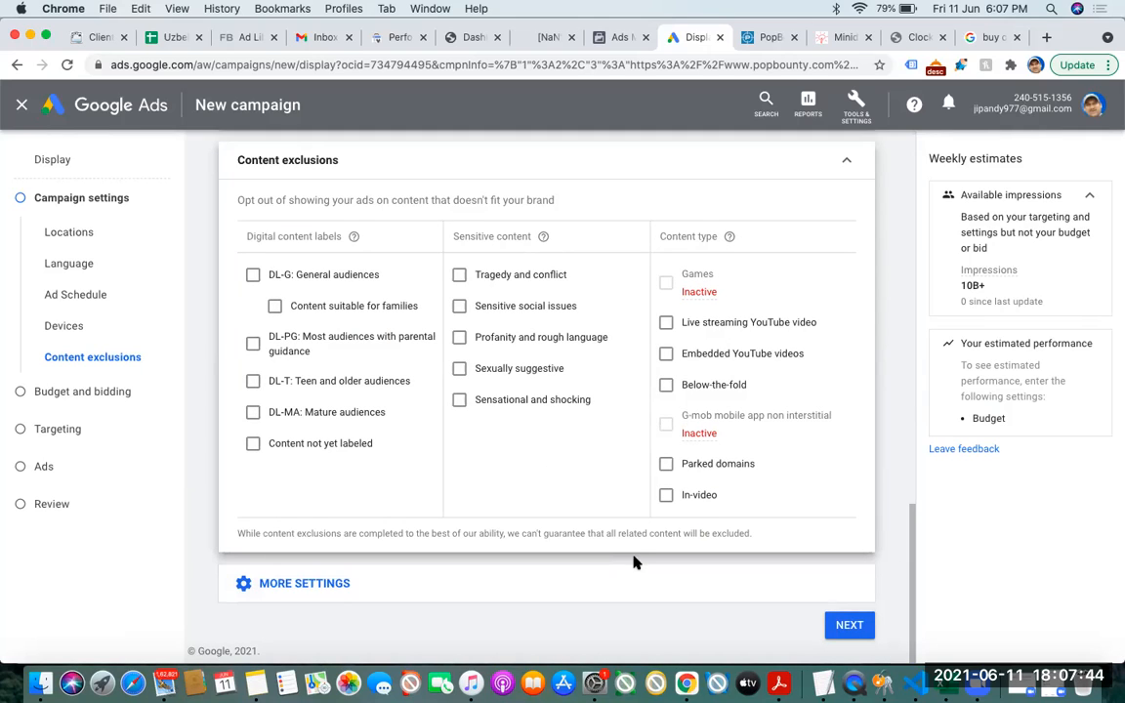
{"action": "left_click", "coordinate": [840, 629]}
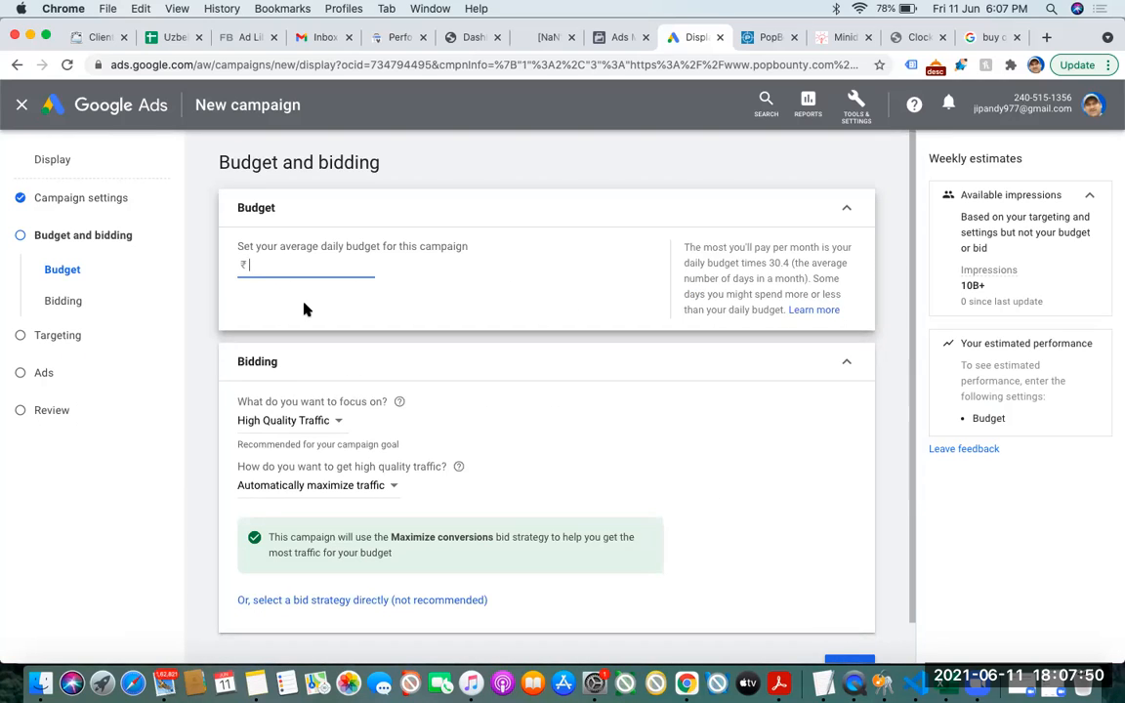
{"action": "type", "text": "800"}
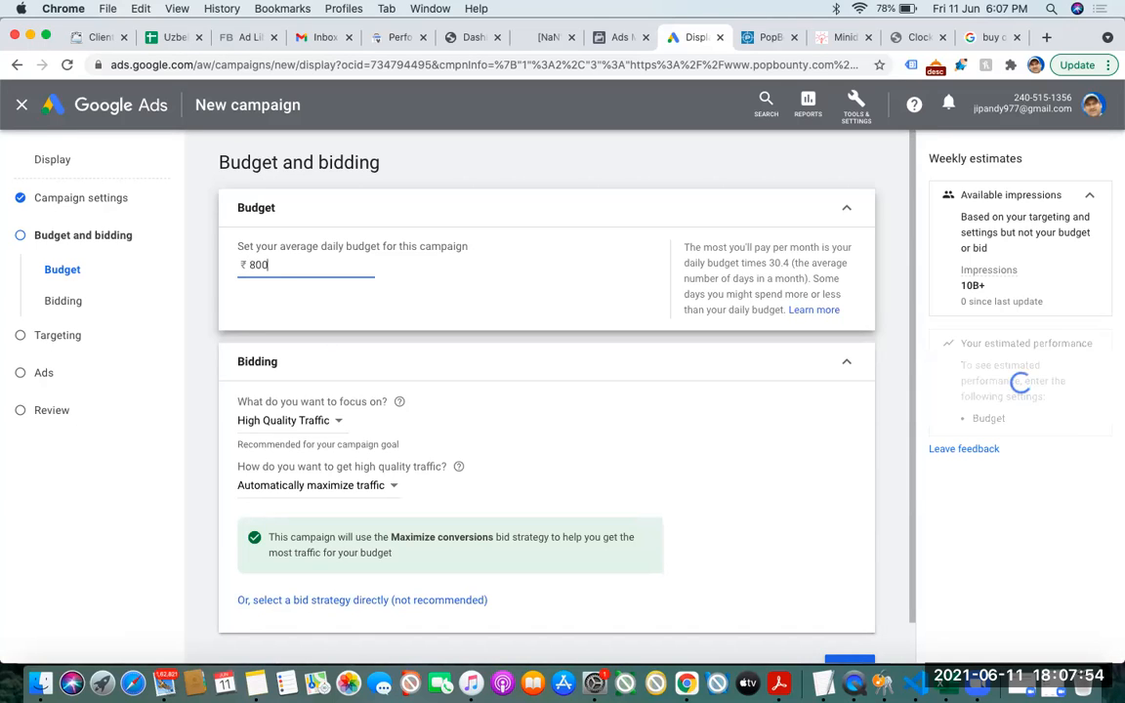
{"action": "left_click", "coordinate": [200, 290]}
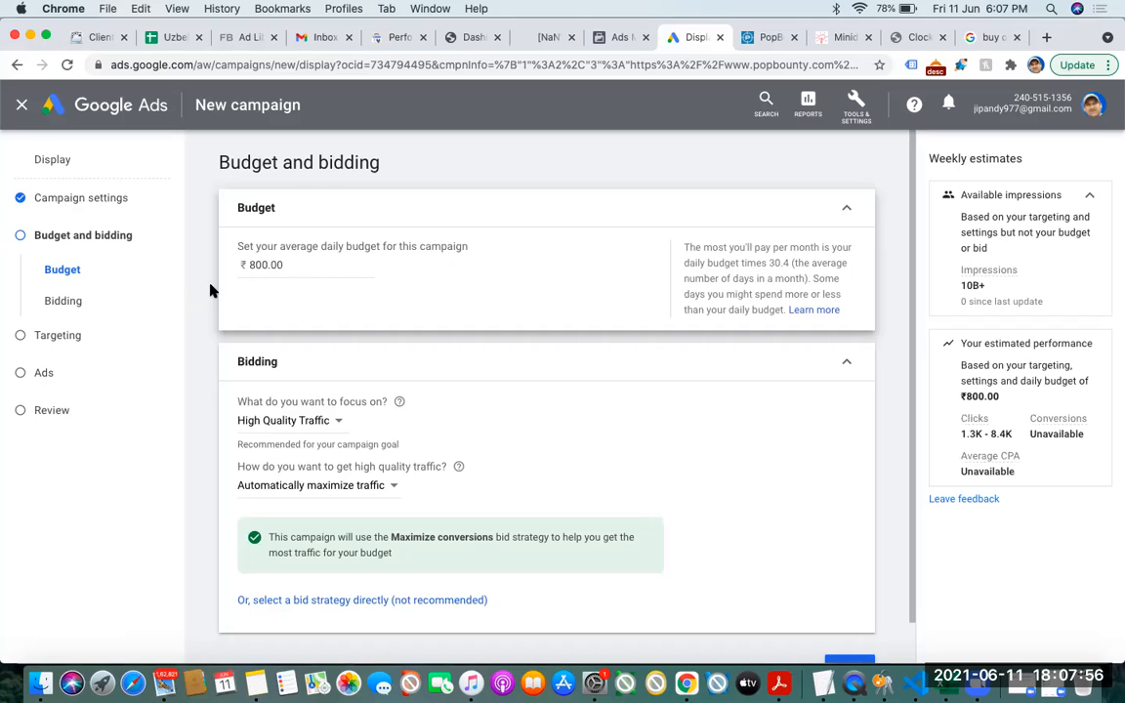
Switch to selecting a bid strategy directly and list the strategies, checking the display ads on minidea.co.in before returning to the list
{"action": "left_click", "coordinate": [359, 602]}
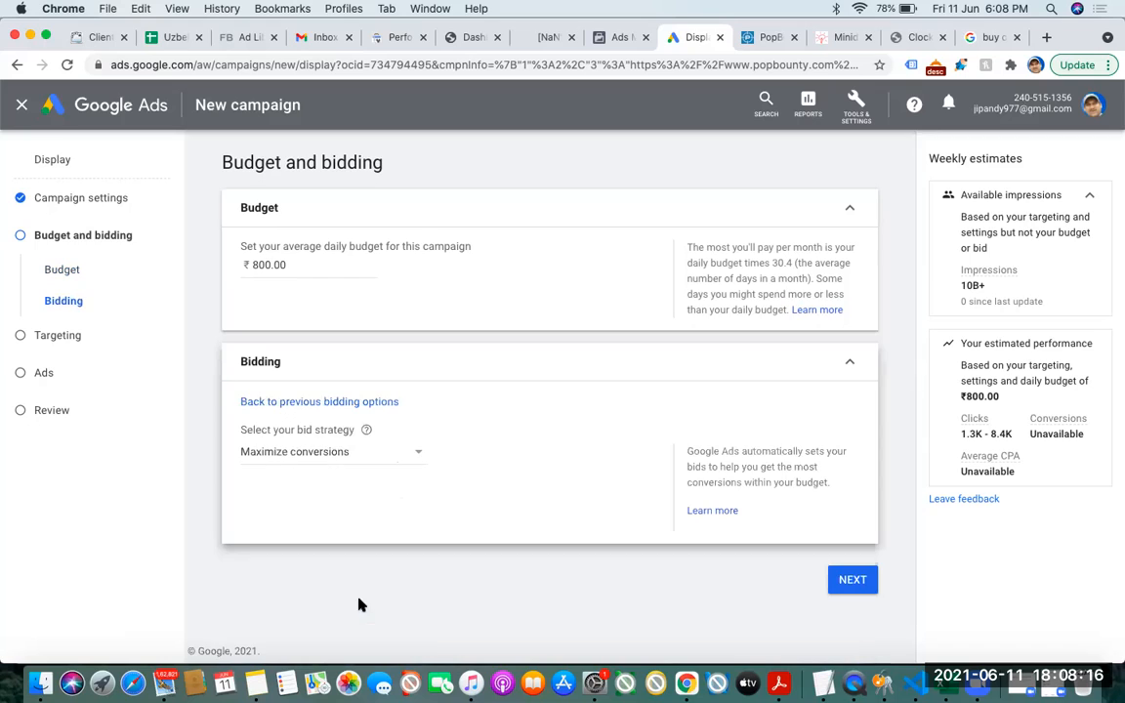
{"action": "left_click", "coordinate": [330, 456]}
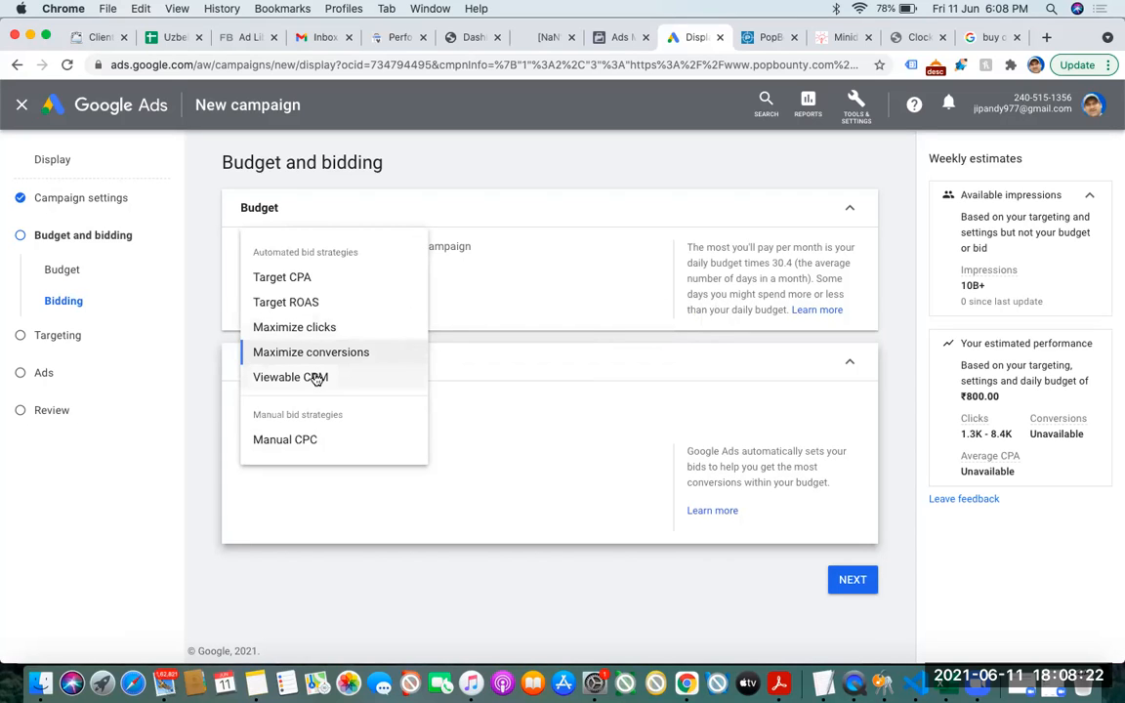
{"action": "left_click", "coordinate": [841, 38]}
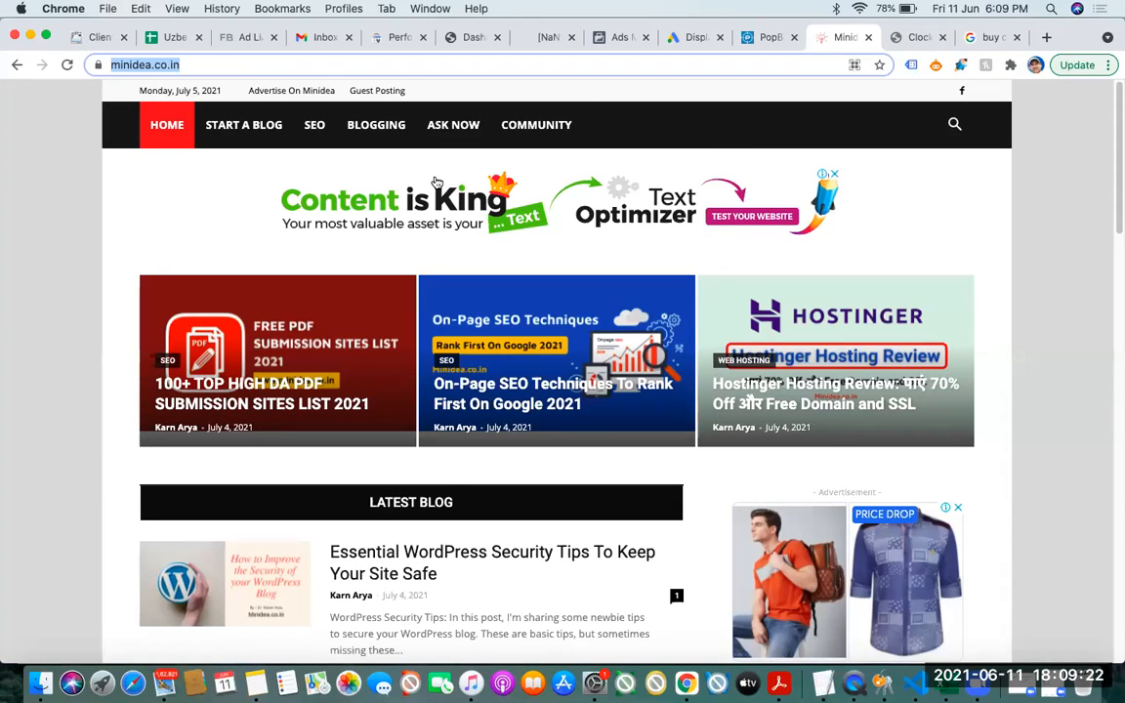
{"action": "left_click_drag", "start_coordinate": [1112, 143], "coordinate": [1115, 189]}
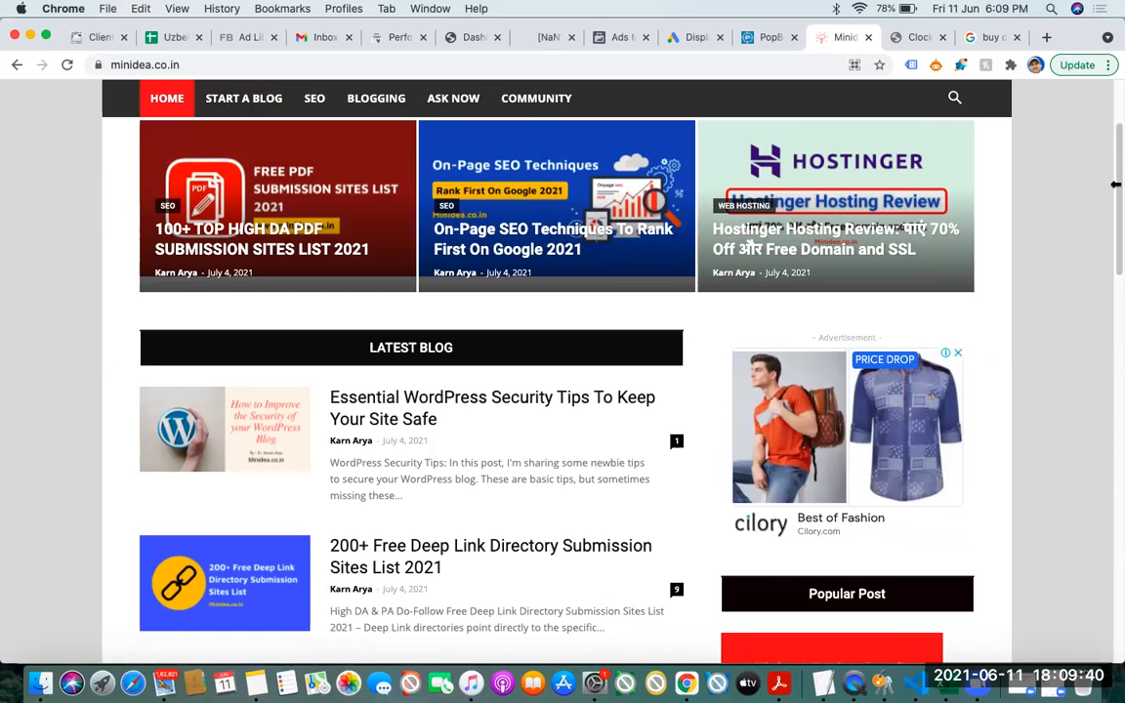
{"action": "left_click", "coordinate": [687, 40]}
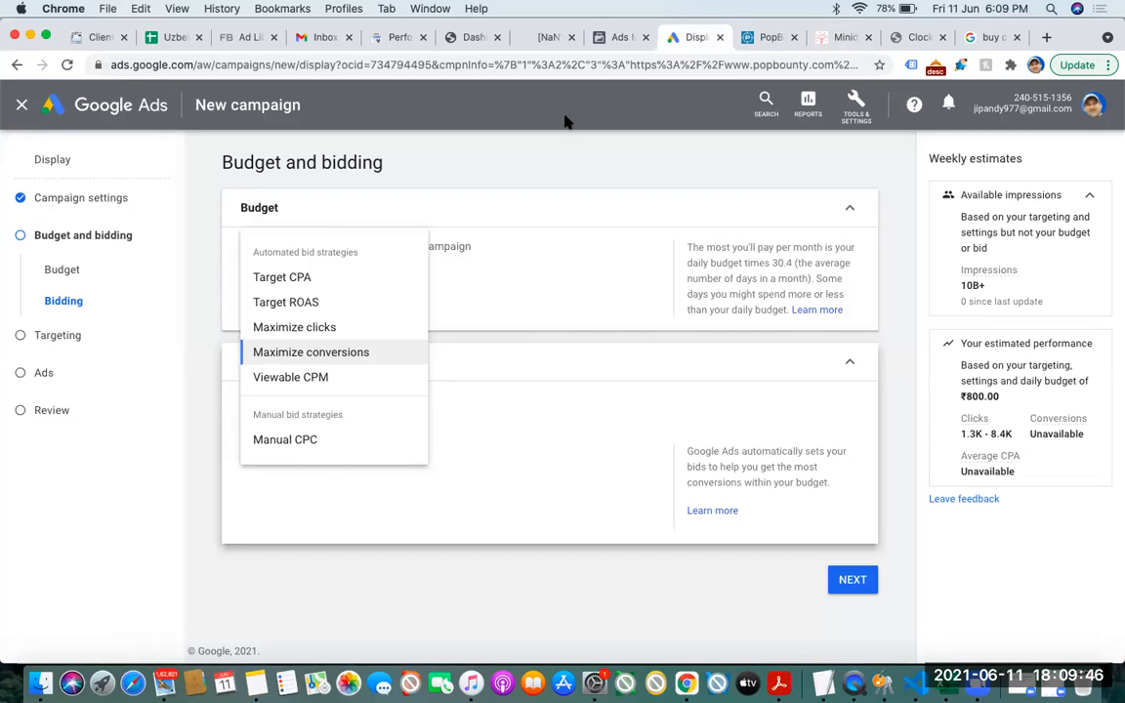
Set the bid strategy to Maximize clicks and enable a maximum cost per click bid limit
{"action": "left_click", "coordinate": [311, 329]}
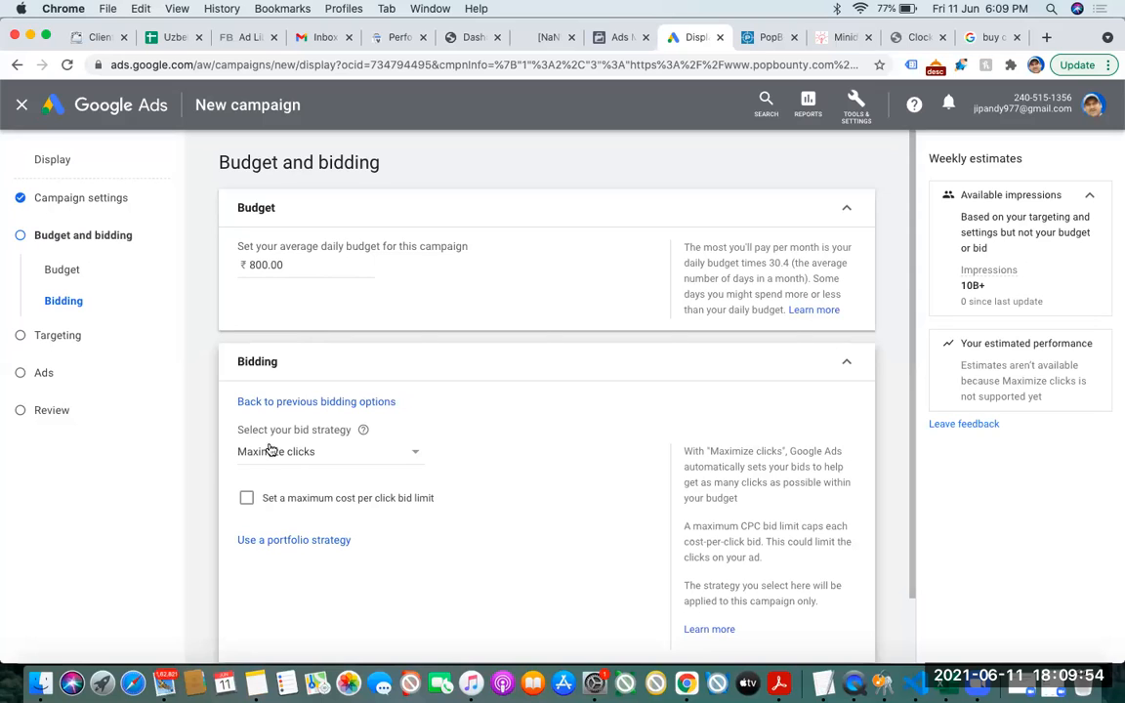
{"action": "left_click", "coordinate": [248, 499]}
{"action": "left_click", "coordinate": [277, 543]}
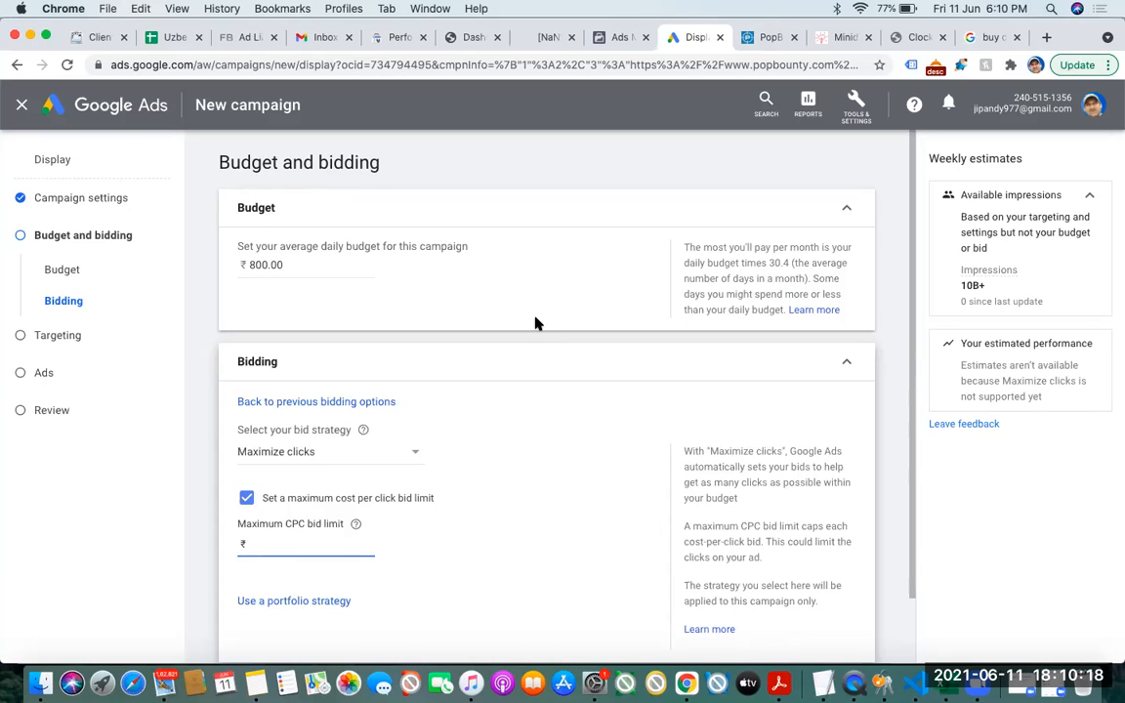
Compare the search ads for "buy online antivirus" with the display ads on minidea.co.in
{"action": "left_click", "coordinate": [969, 37]}
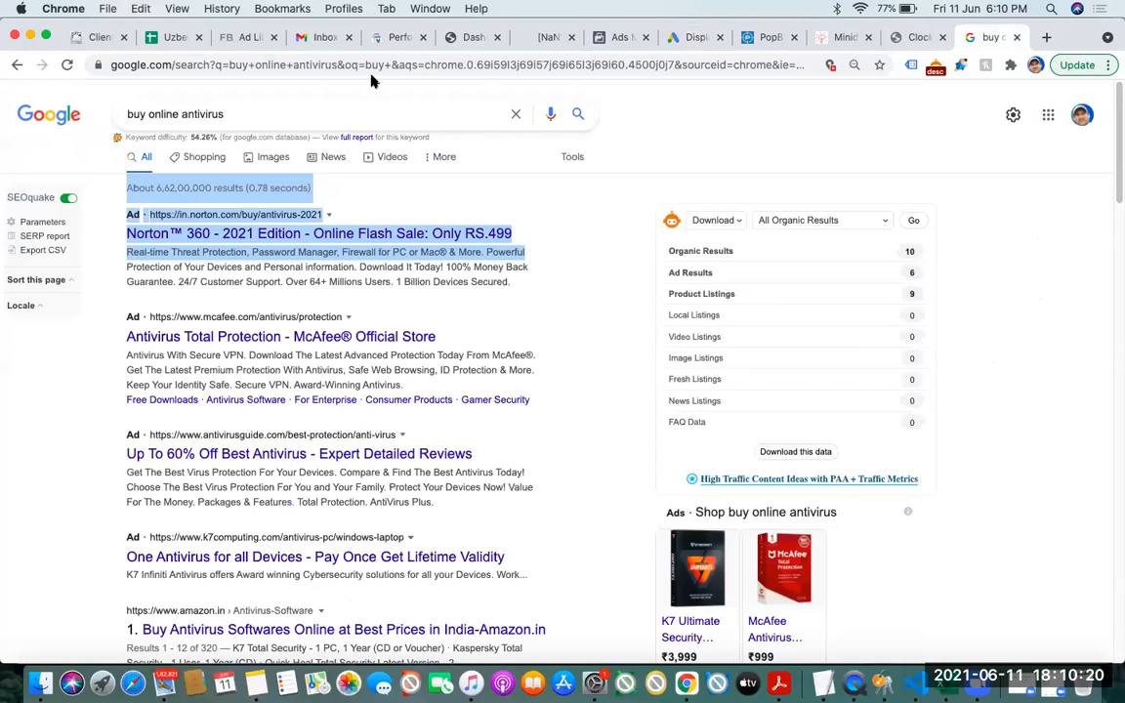
{"action": "triple_click", "coordinate": [207, 114]}
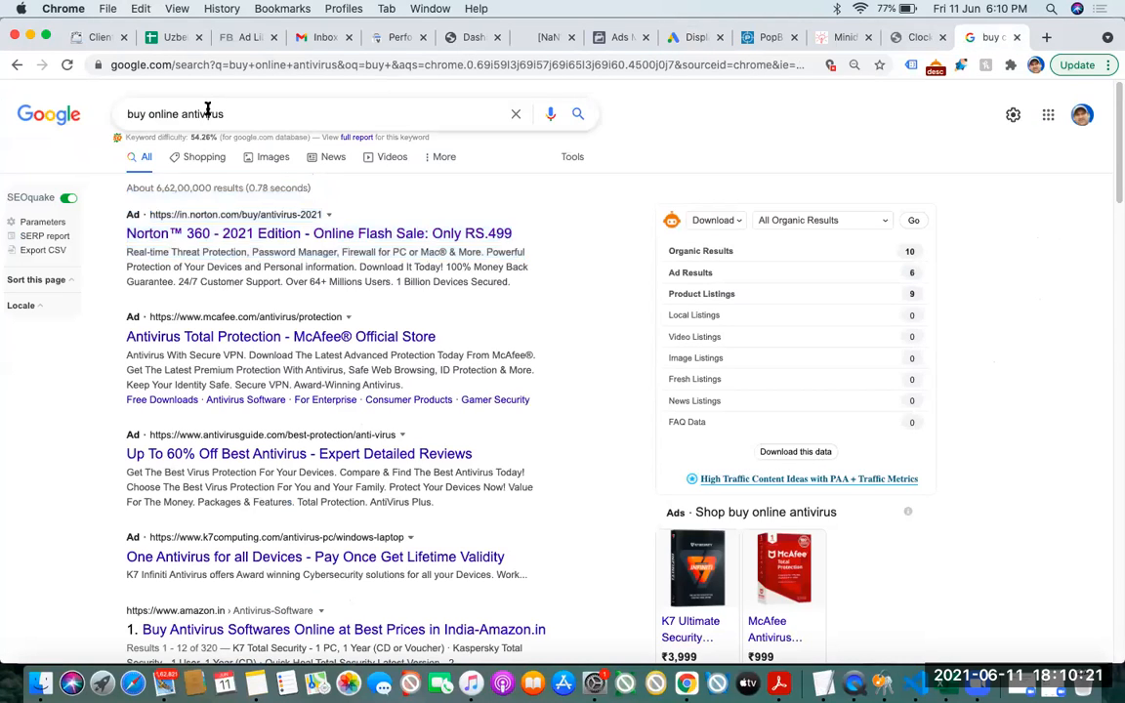
{"action": "left_click", "coordinate": [82, 472]}
{"action": "left_click_drag", "start_coordinate": [122, 191], "coordinate": [256, 232]}
{"action": "left_click", "coordinate": [838, 39]}
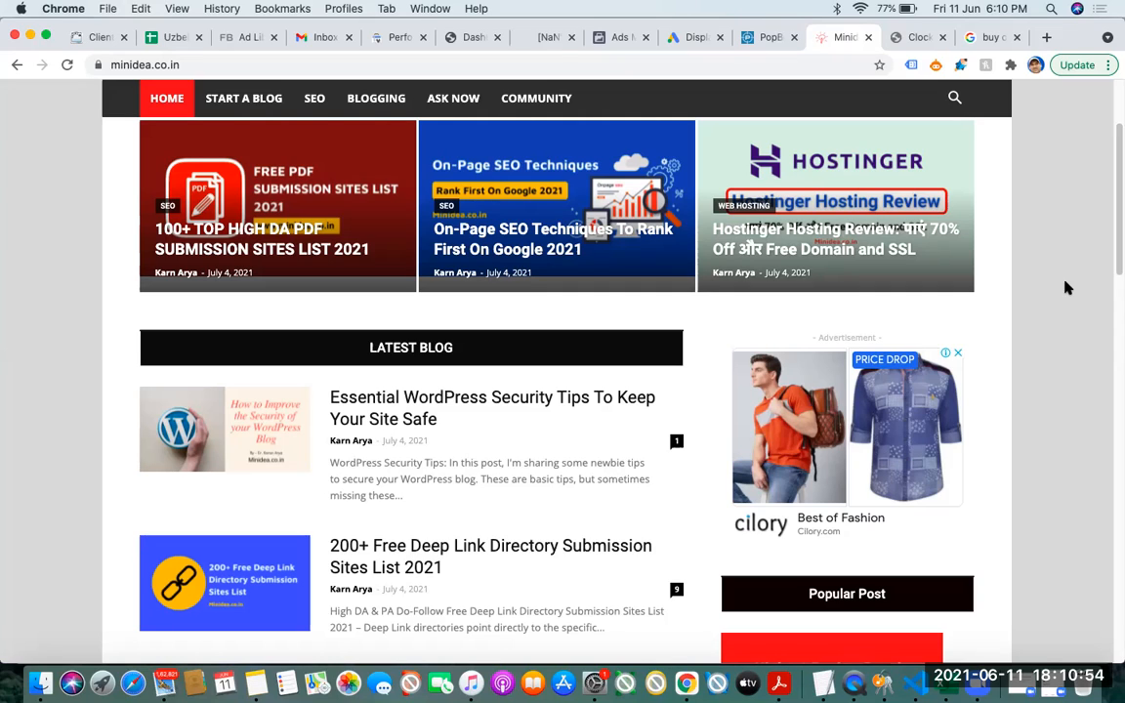
{"action": "left_click", "coordinate": [688, 41]}
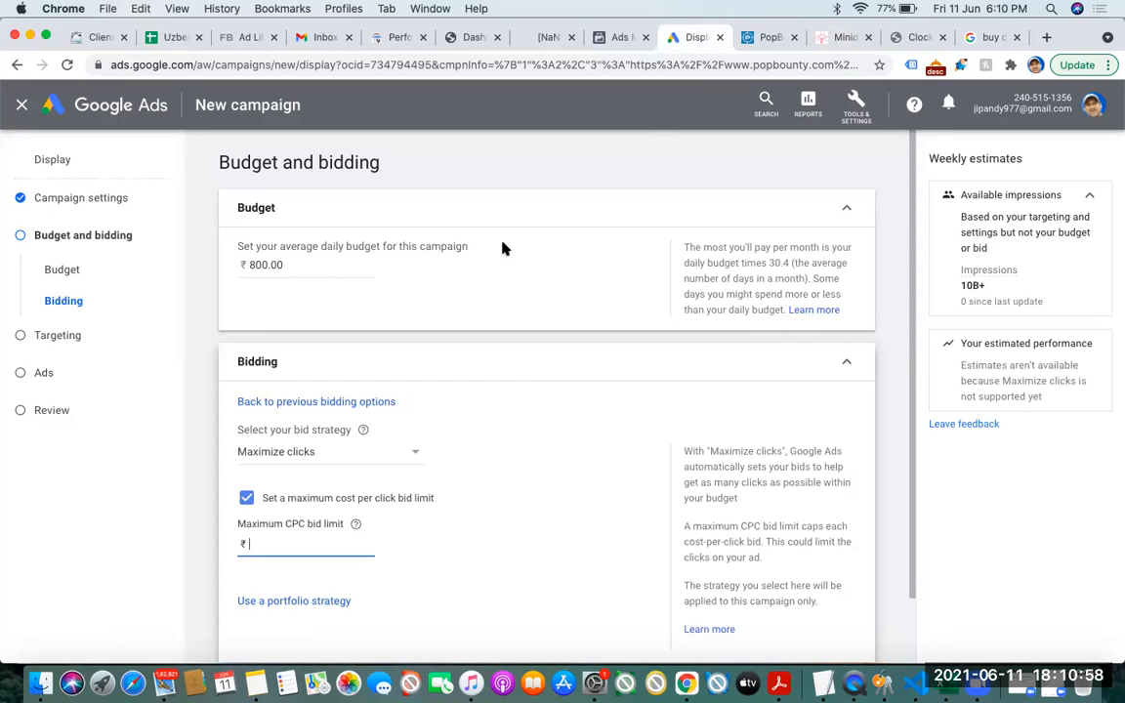
{"action": "left_click", "coordinate": [837, 39]}
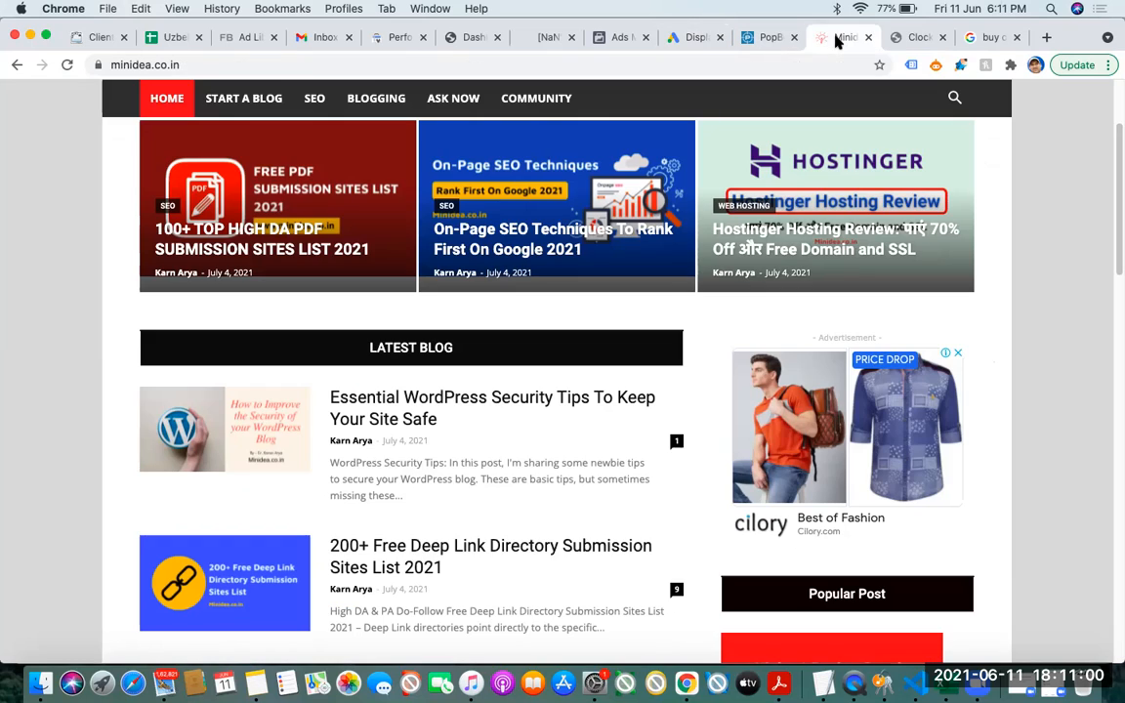
{"action": "left_click_drag", "start_coordinate": [1115, 191], "coordinate": [1115, 134]}
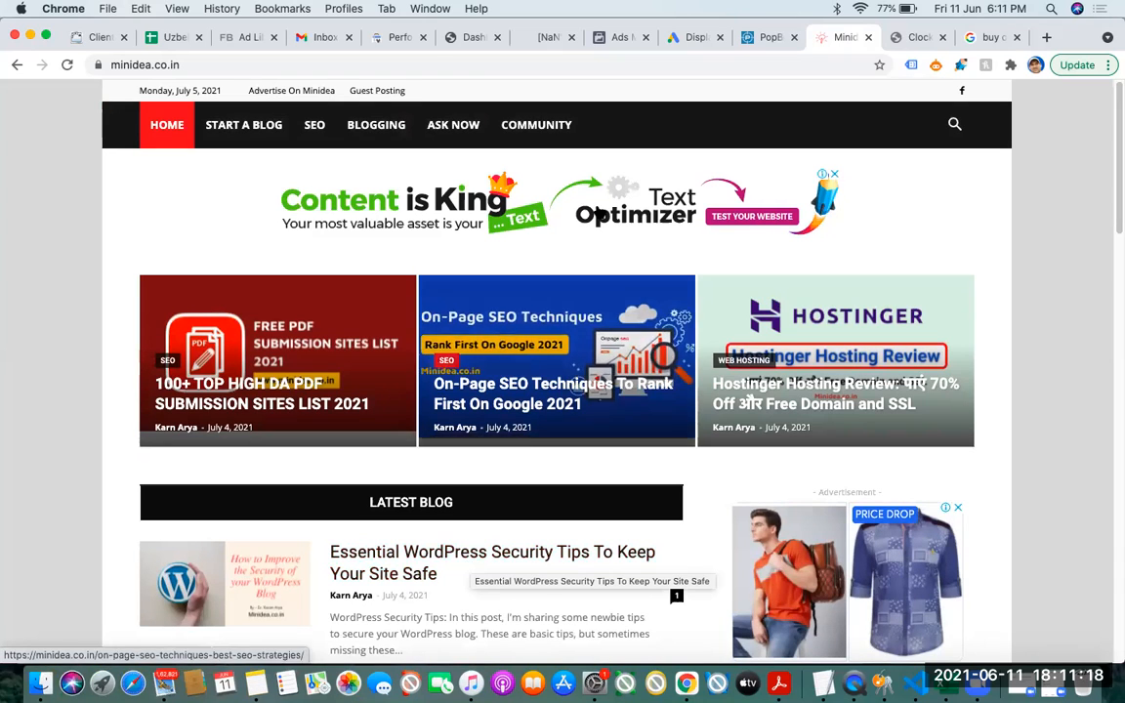
Return to the campaign's bidding settings, set the maximum CPC bid limit to ₹60 and continue to the targeting stage
{"action": "left_click", "coordinate": [683, 38]}
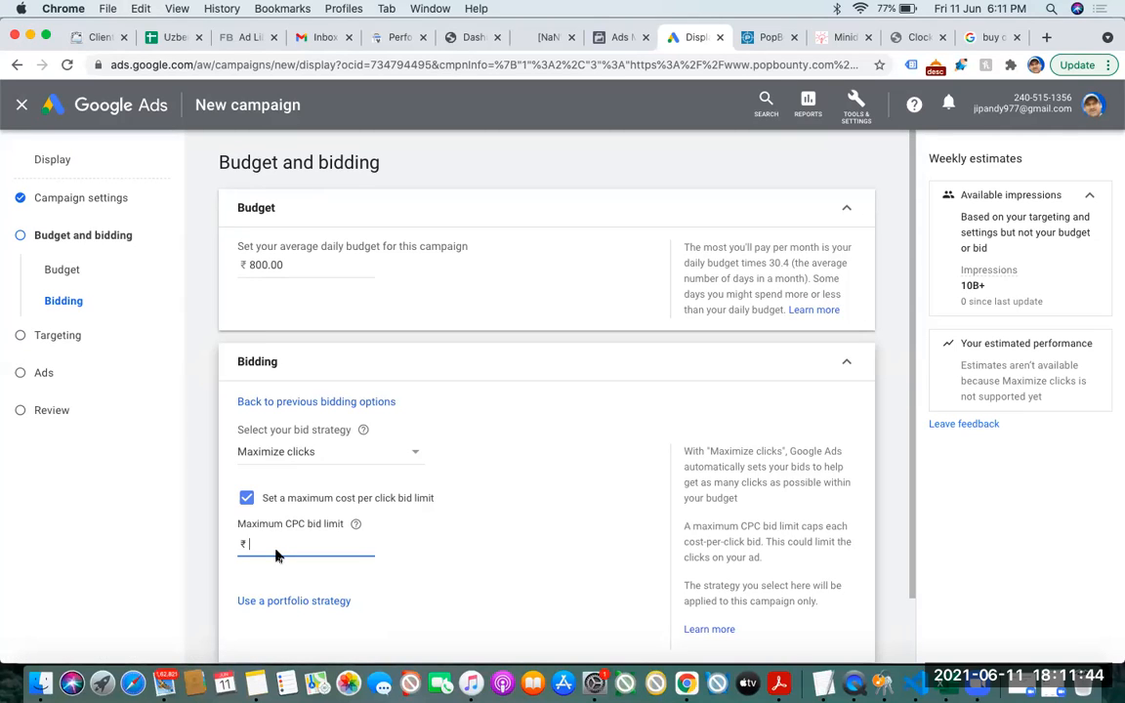
{"action": "type", "text": "60"}
{"action": "left_click", "coordinate": [218, 515]}
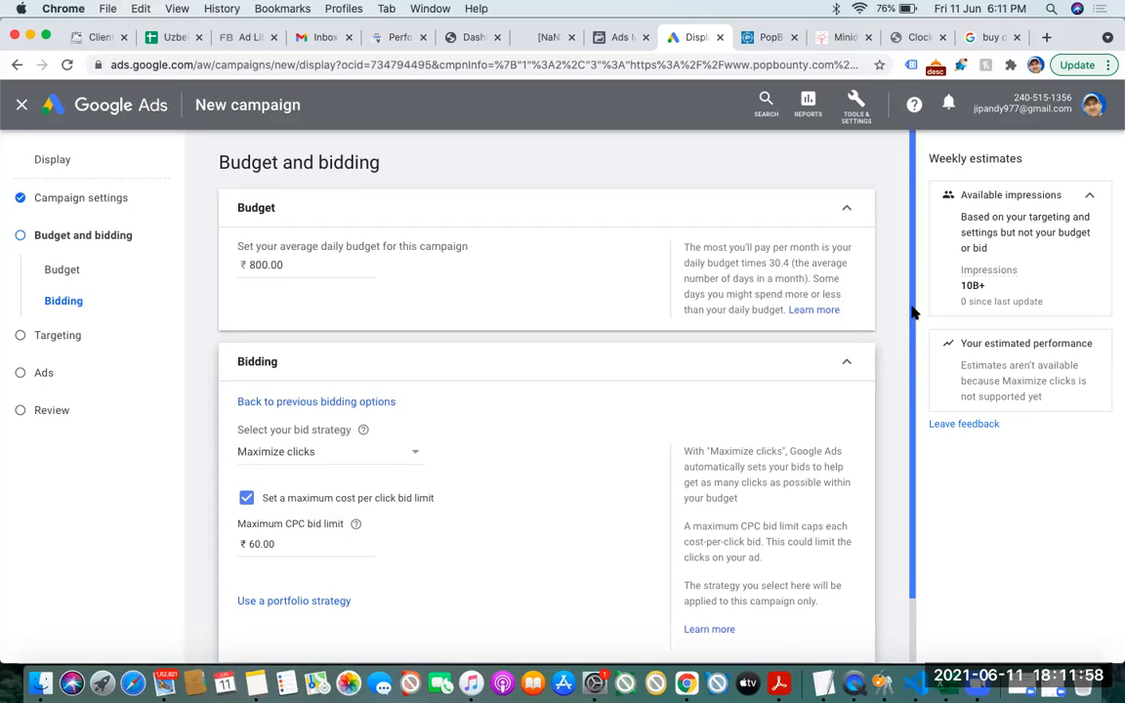
{"action": "left_click_drag", "start_coordinate": [913, 312], "coordinate": [909, 396]}
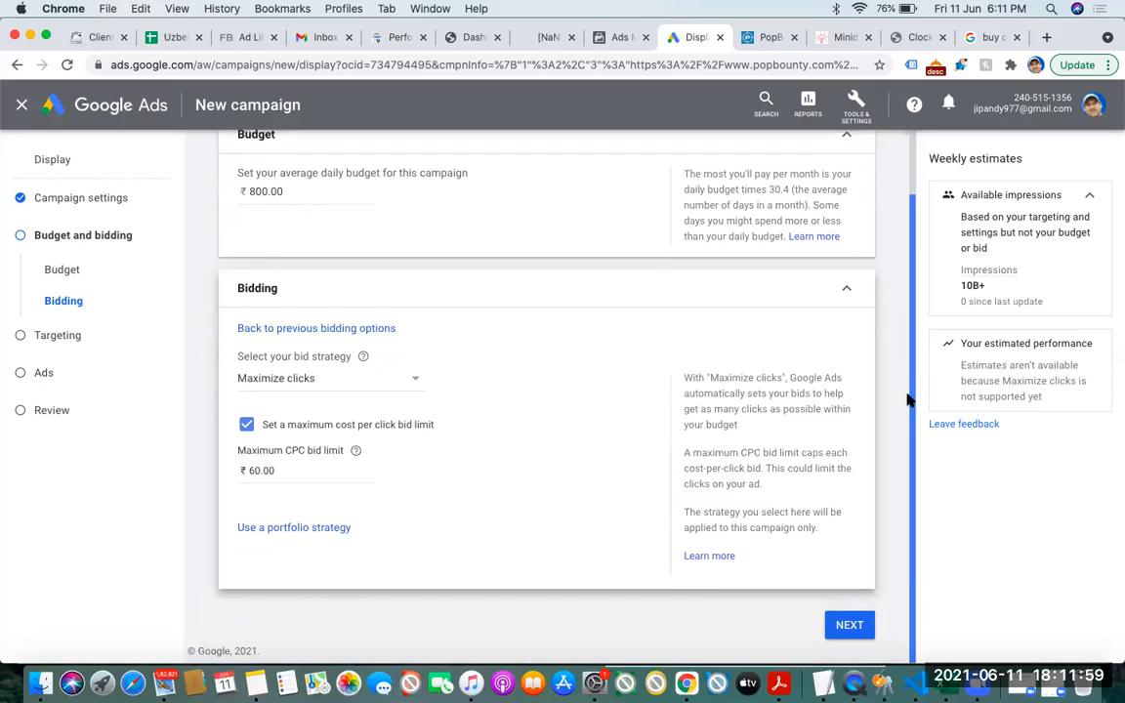
{"action": "left_click", "coordinate": [851, 626]}
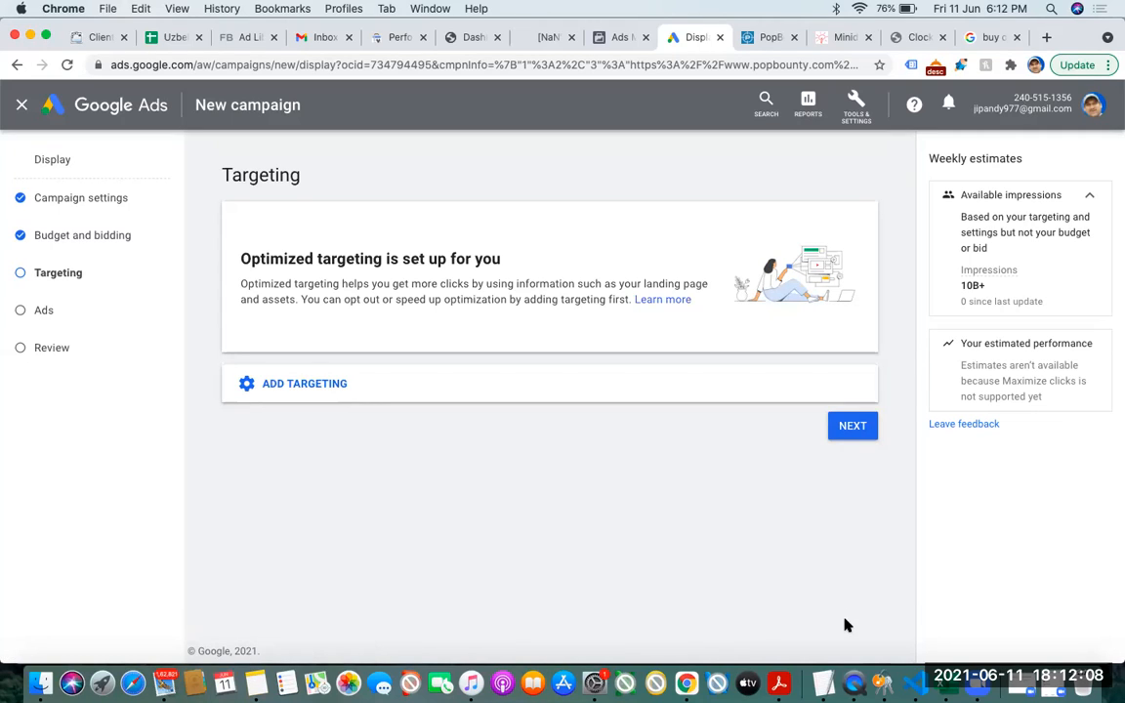
Add audience targeting and select the Banking & Finance affinity audience under interests and habits
{"action": "left_click", "coordinate": [318, 385]}
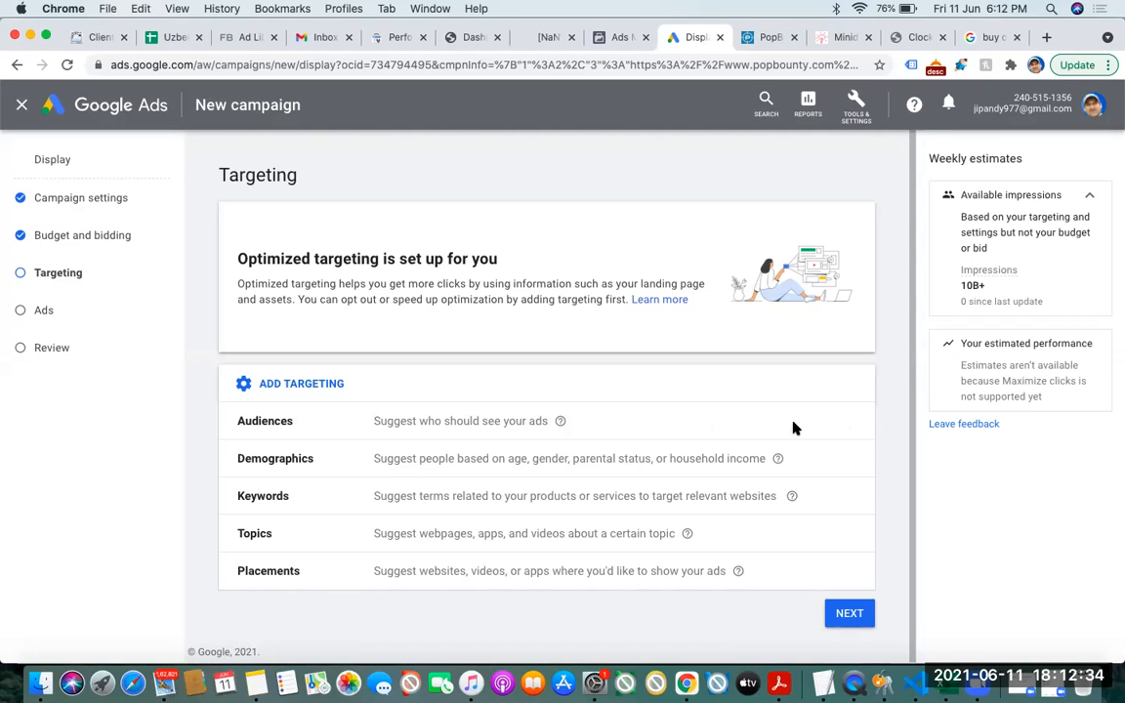
{"action": "left_click", "coordinate": [505, 425]}
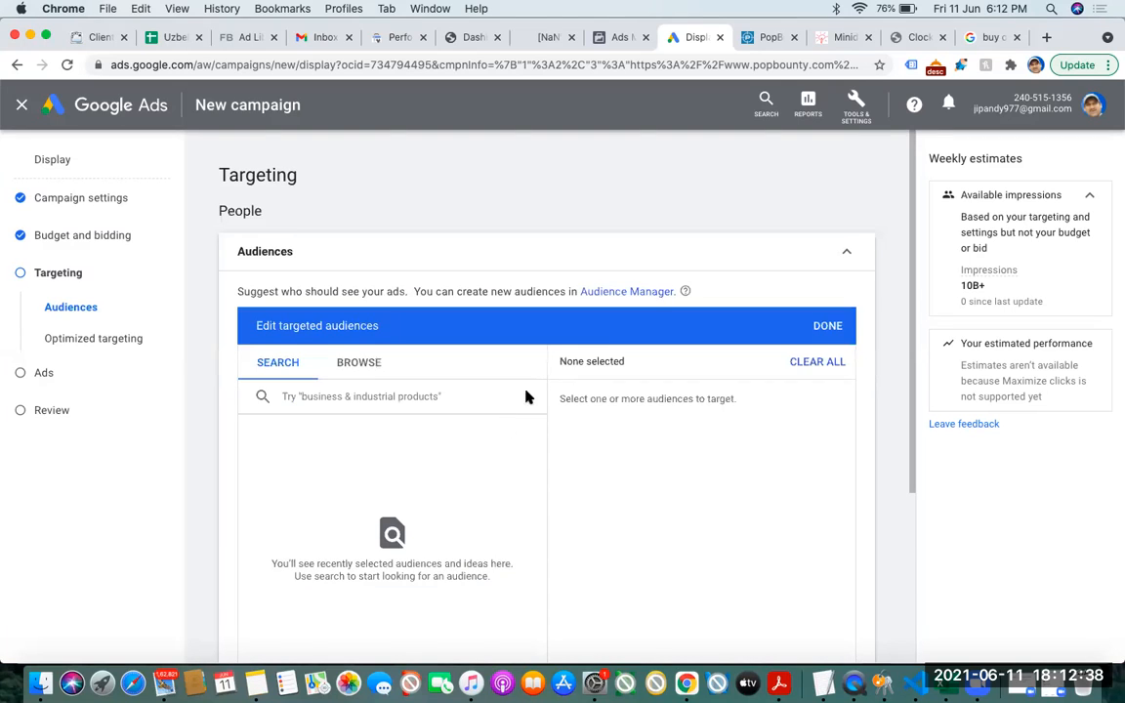
{"action": "left_click", "coordinate": [347, 364]}
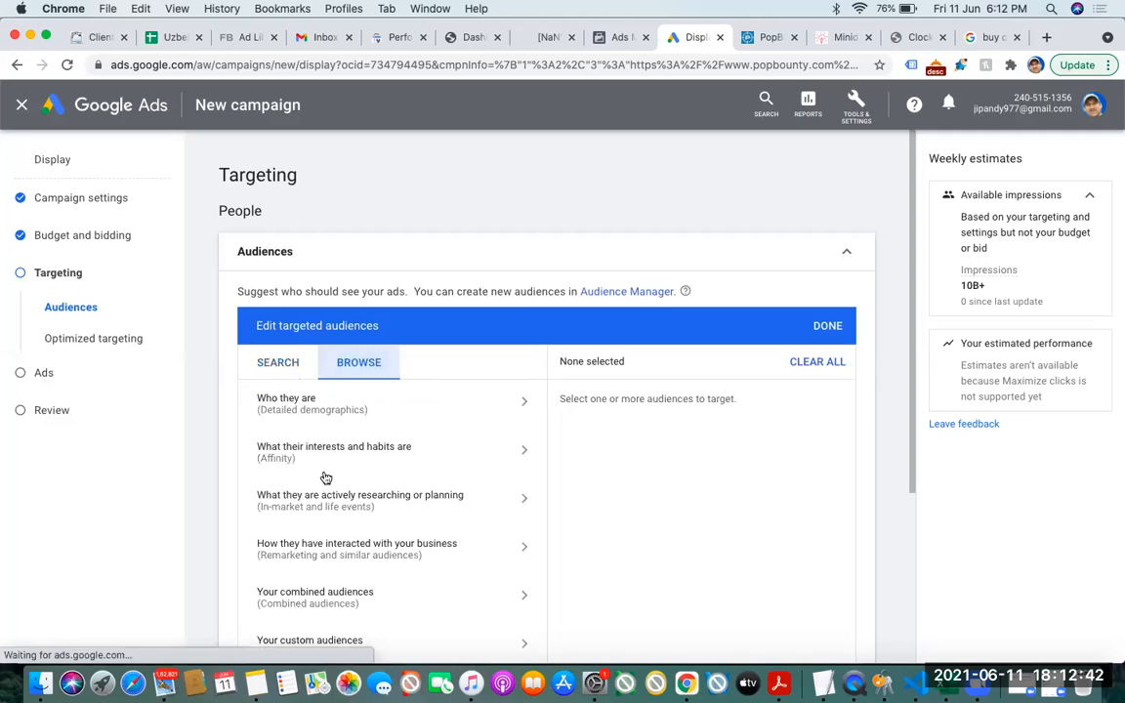
{"action": "left_click", "coordinate": [518, 459]}
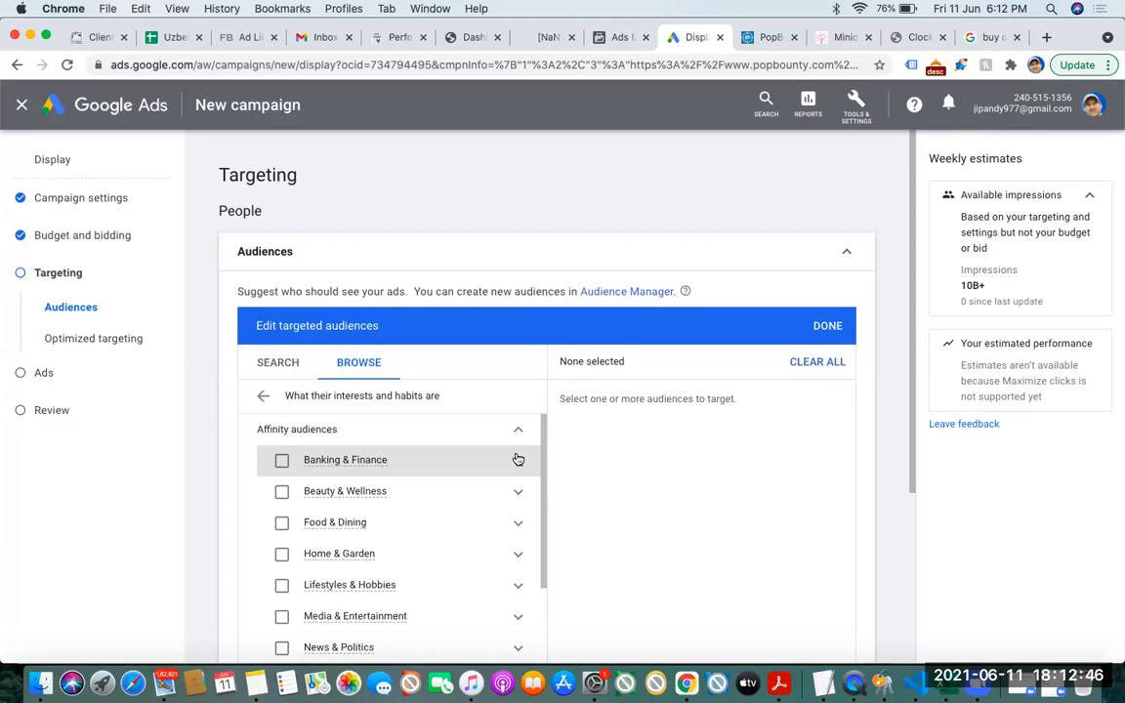
{"action": "left_click", "coordinate": [281, 463]}
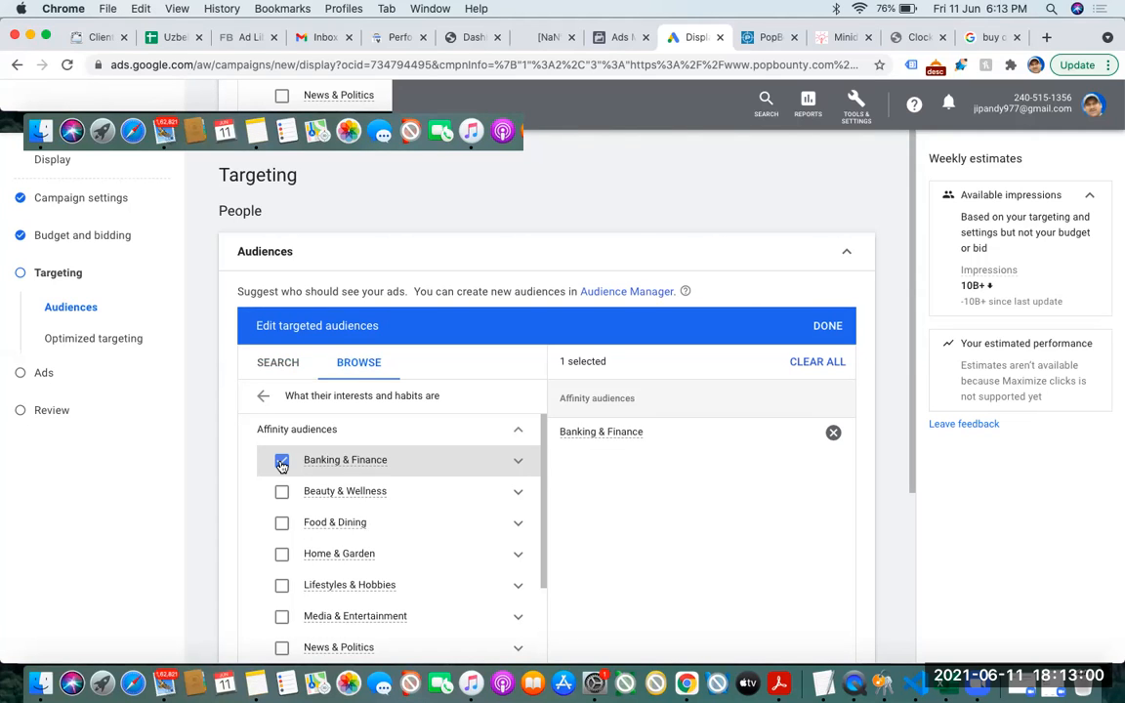
Examine the display ads on minidea.co.in against the selected audience and return to the campaign's audience targeting
{"action": "left_click", "coordinate": [835, 37]}
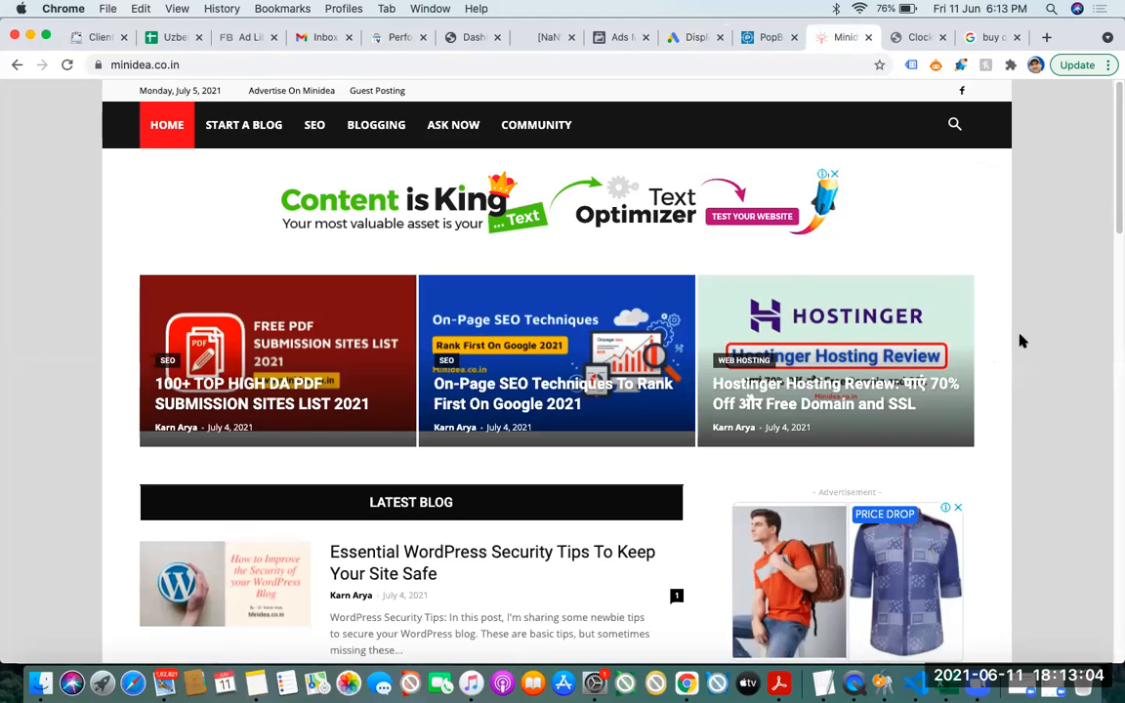
{"action": "left_click_drag", "start_coordinate": [1113, 190], "coordinate": [1115, 252]}
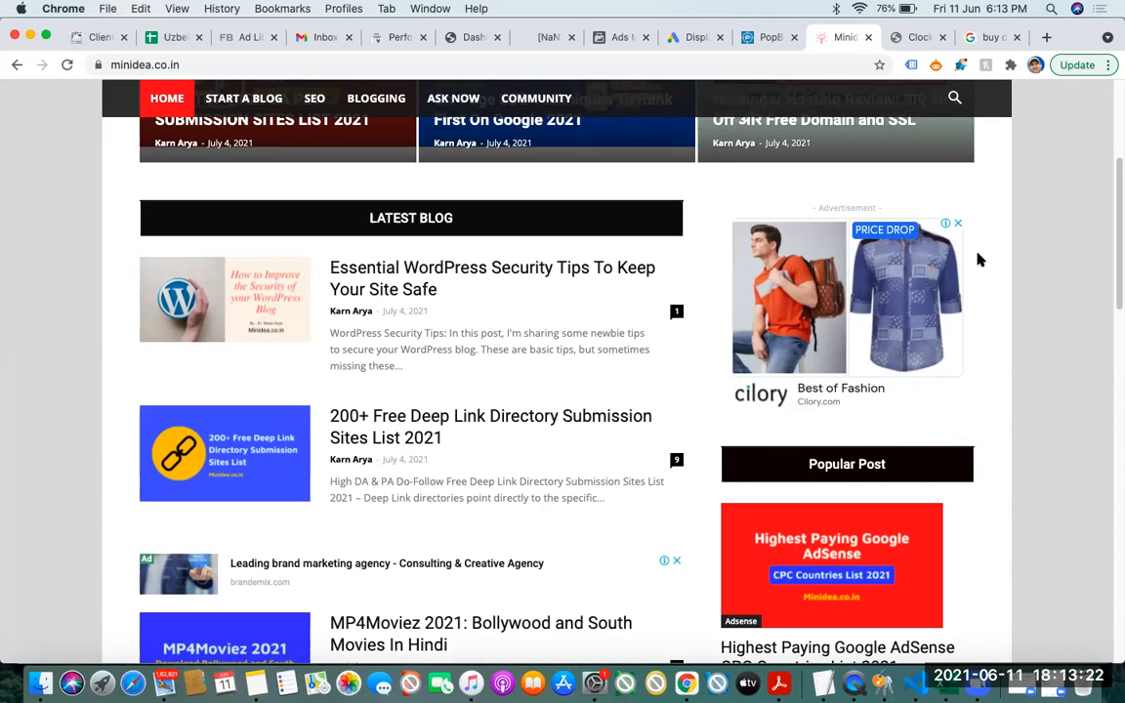
{"action": "left_click", "coordinate": [683, 35]}
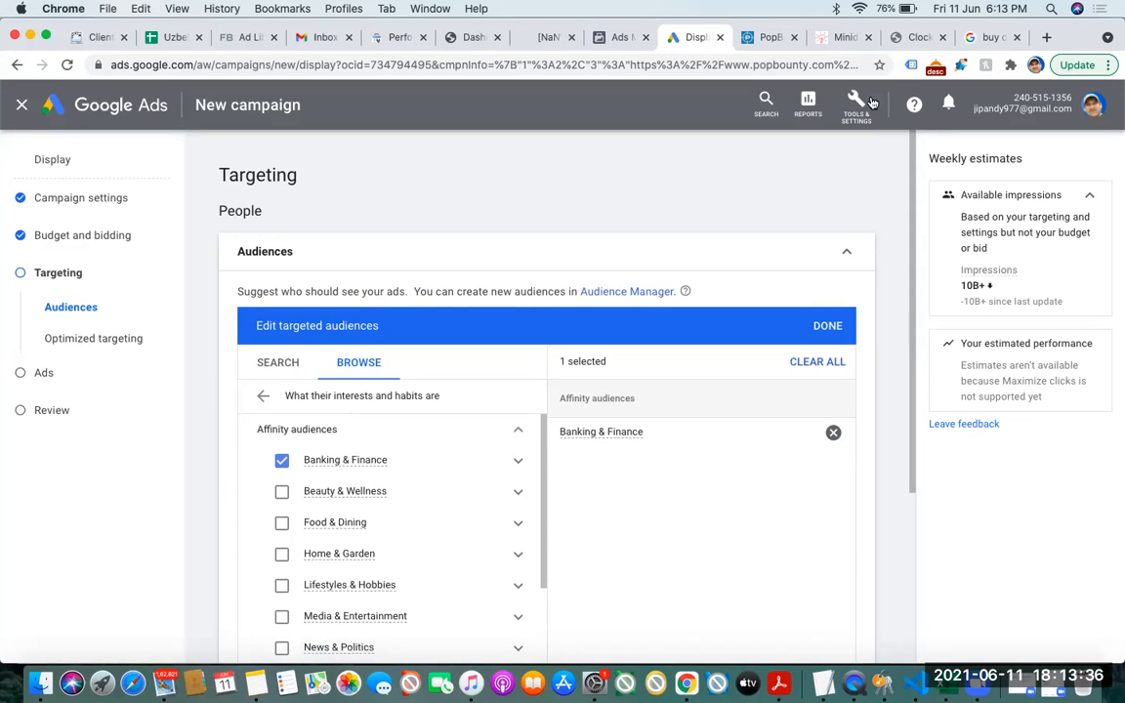
{"action": "left_click", "coordinate": [855, 36]}
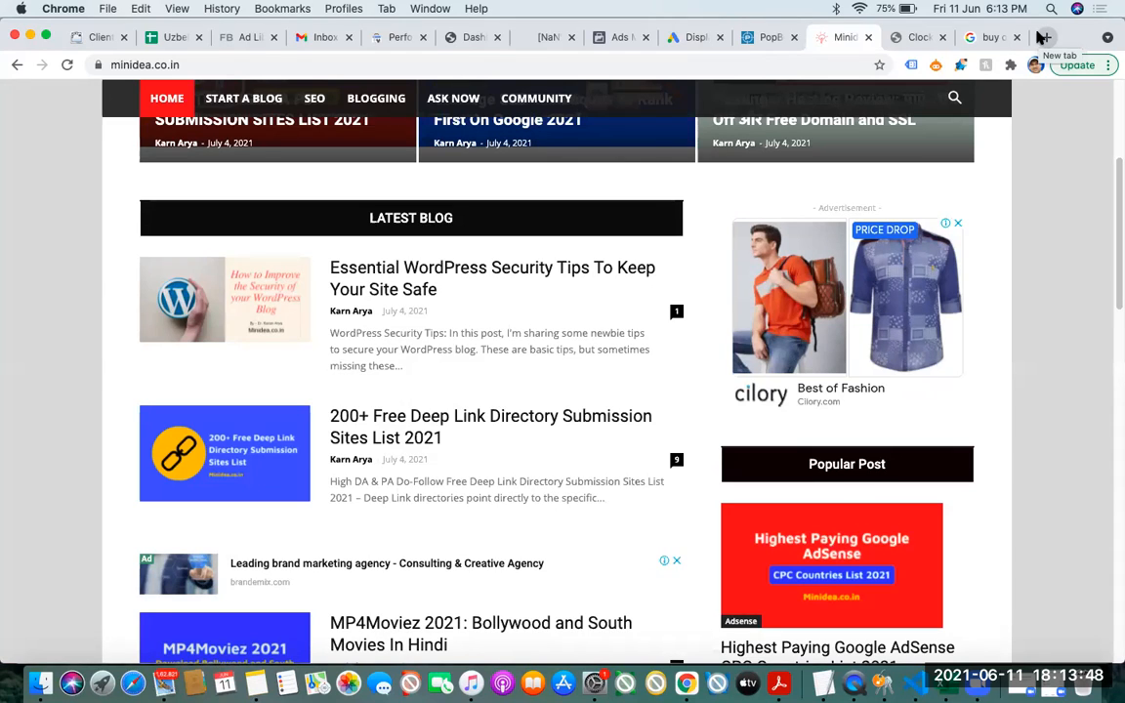
{"action": "left_click", "coordinate": [681, 39]}
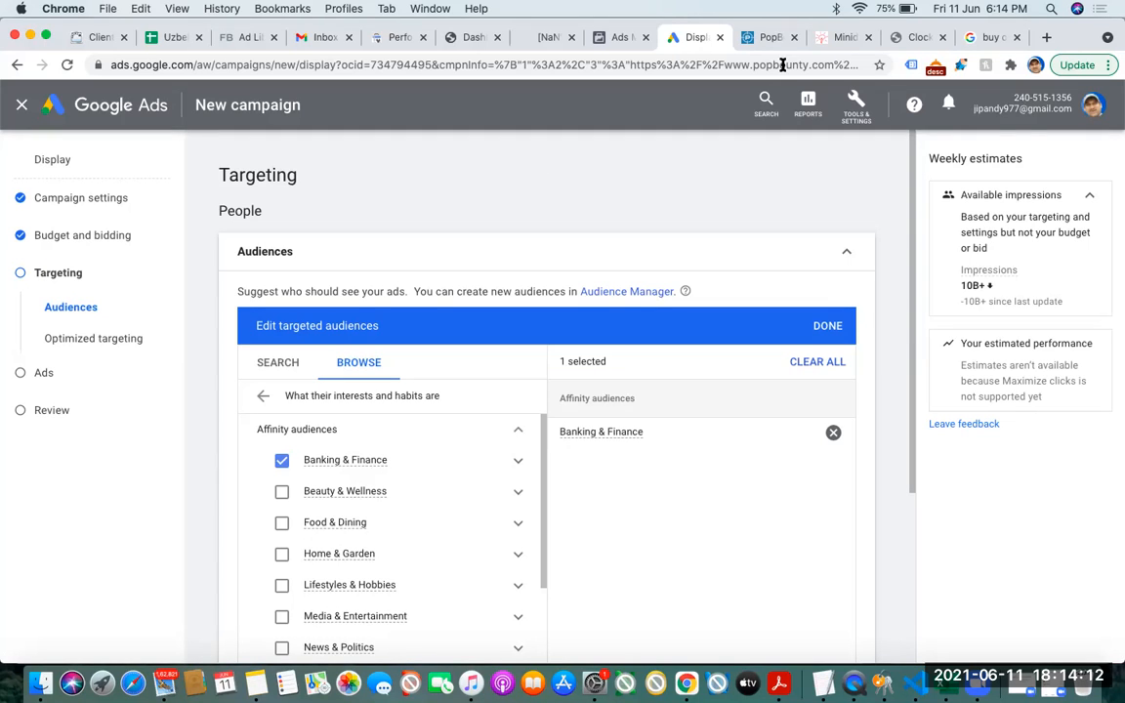
{"action": "left_click", "coordinate": [825, 39]}
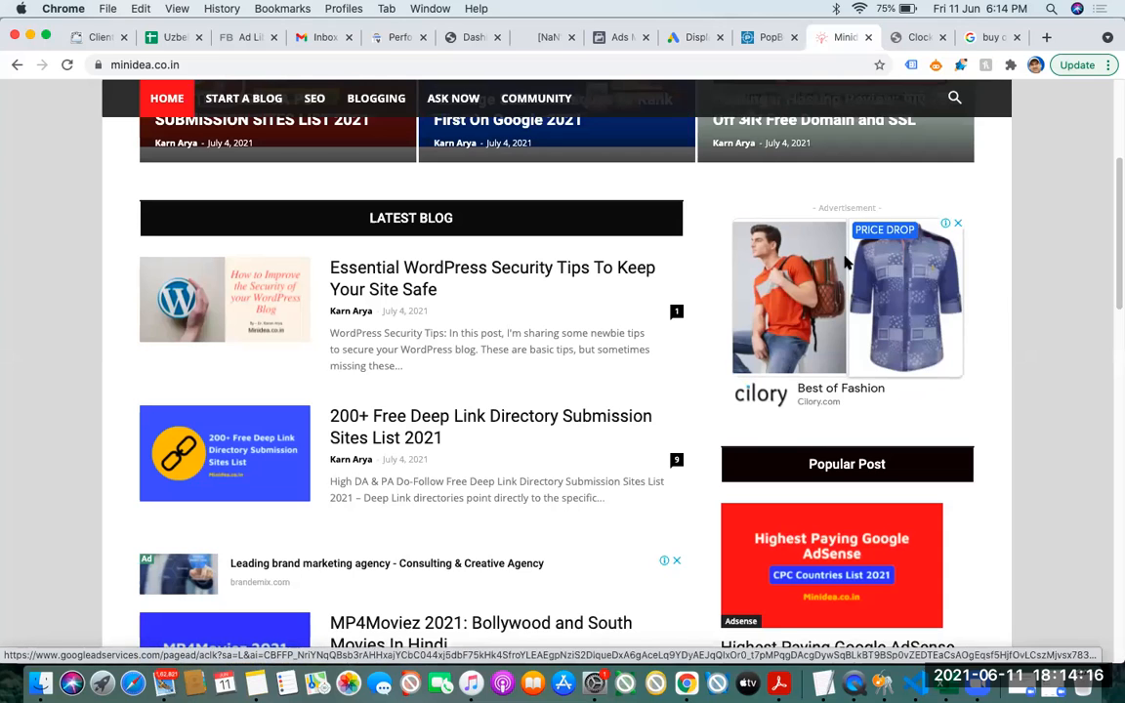
{"action": "left_click", "coordinate": [690, 38]}
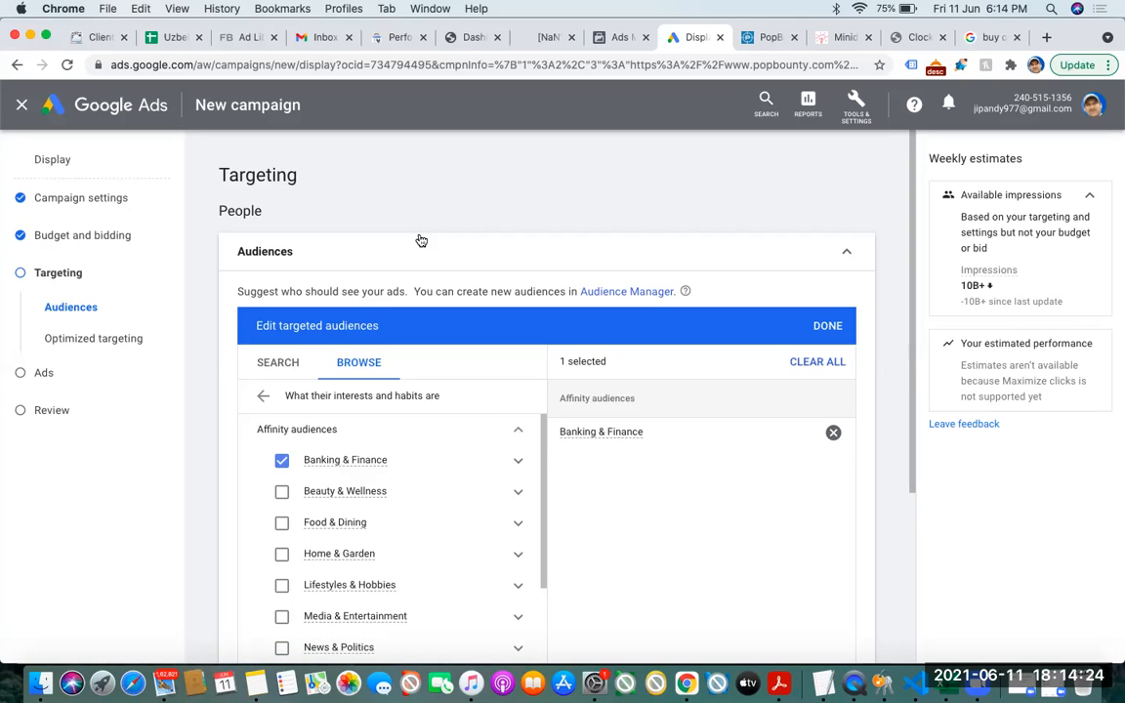
Go back to the campaign settings and, under content exclusions, exclude Tragedy and conflict content and Embedded YouTube videos
{"action": "left_click", "coordinate": [83, 236]}
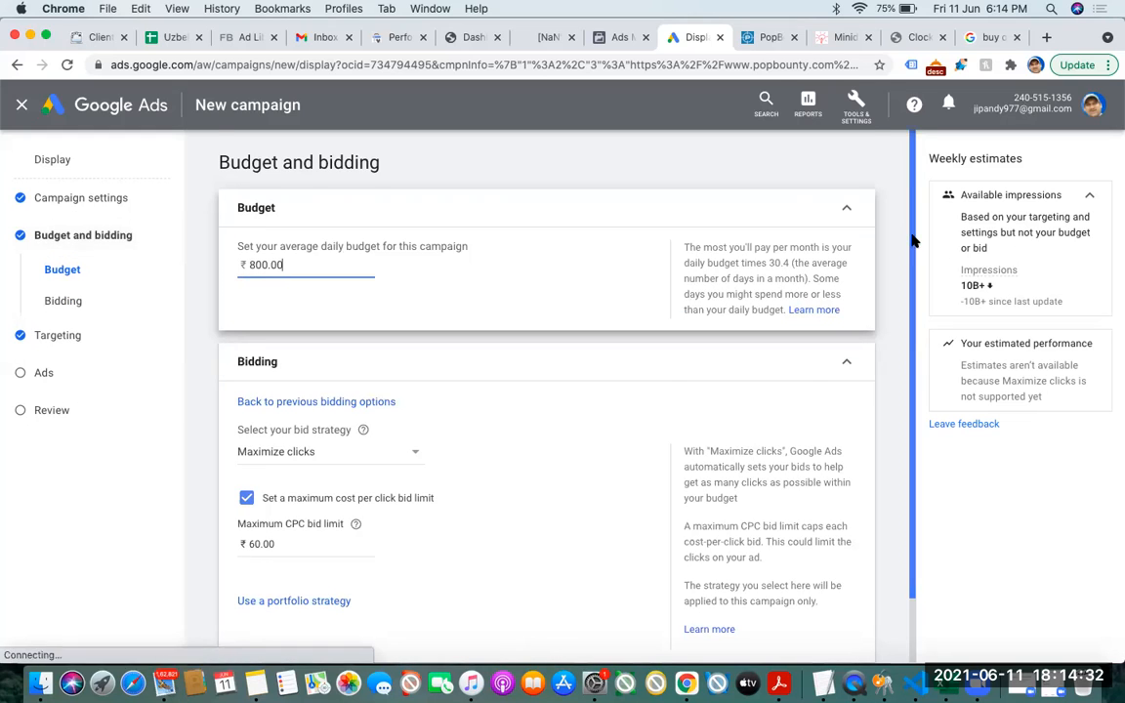
{"action": "scroll", "coordinate": [912, 240], "scroll_direction": "down", "scroll_amount": 2}
{"action": "scroll", "coordinate": [678, 216], "scroll_direction": "up", "scroll_amount": 3}
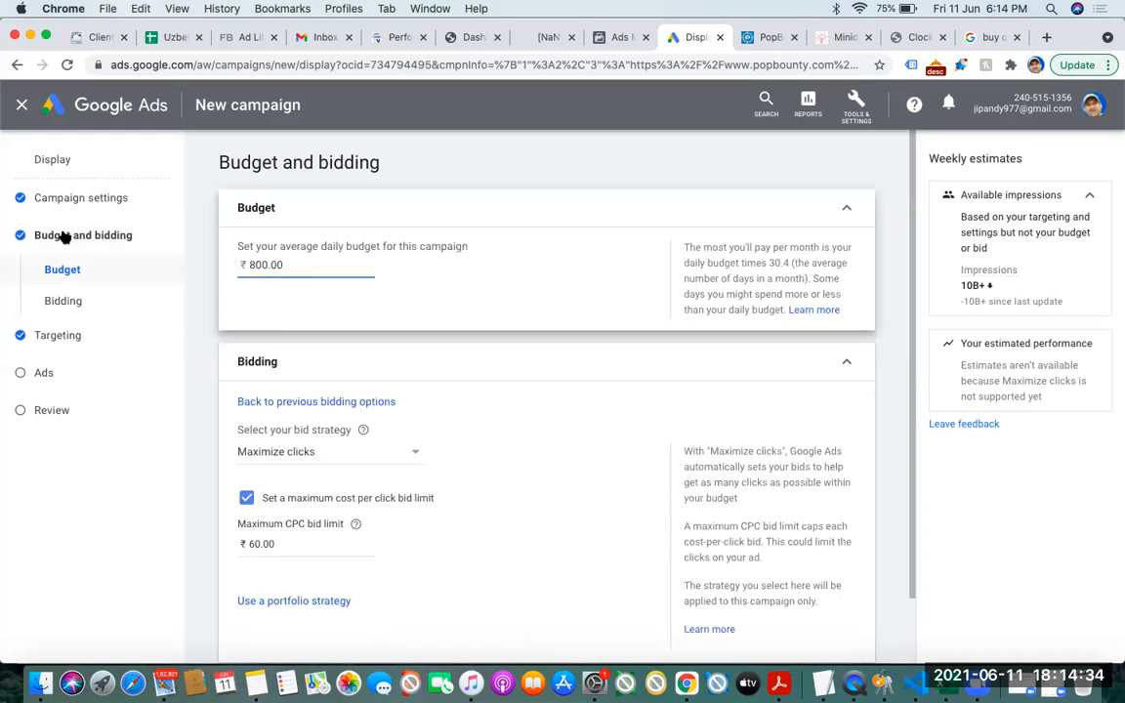
{"action": "left_click", "coordinate": [70, 200]}
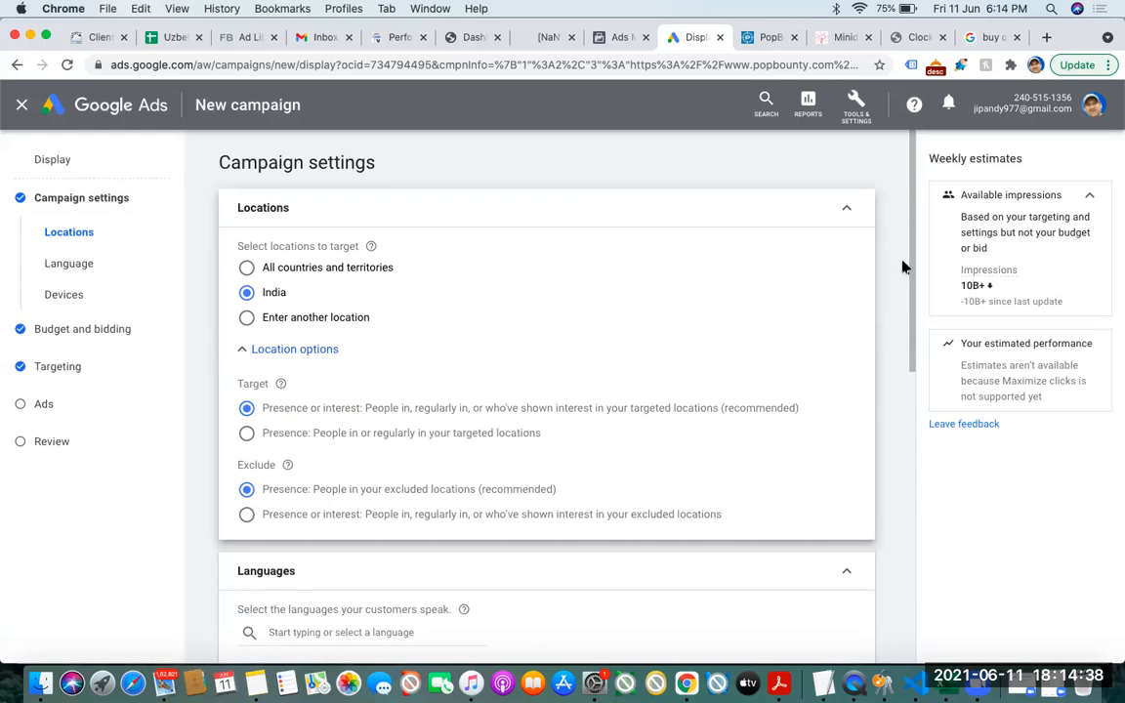
{"action": "scroll", "coordinate": [924, 345], "scroll_direction": "down", "scroll_amount": 2}
{"action": "scroll", "coordinate": [928, 410], "scroll_direction": "down", "scroll_amount": 10}
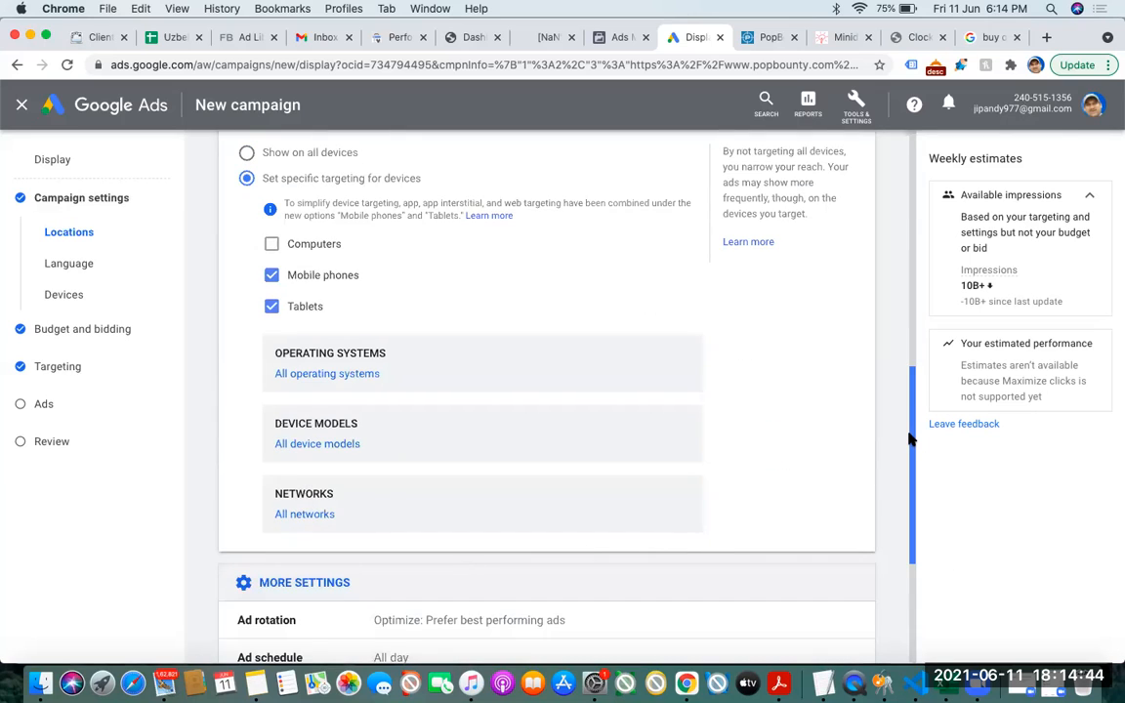
{"action": "scroll", "coordinate": [928, 519], "scroll_direction": "down", "scroll_amount": 5}
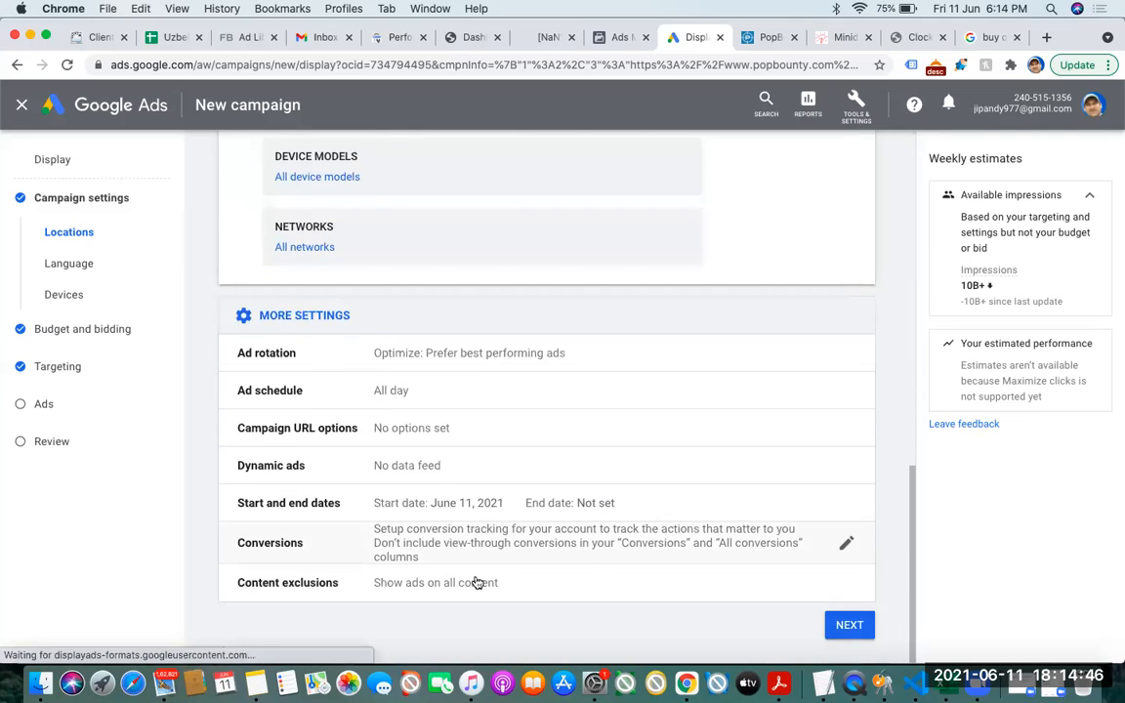
{"action": "left_click", "coordinate": [455, 595]}
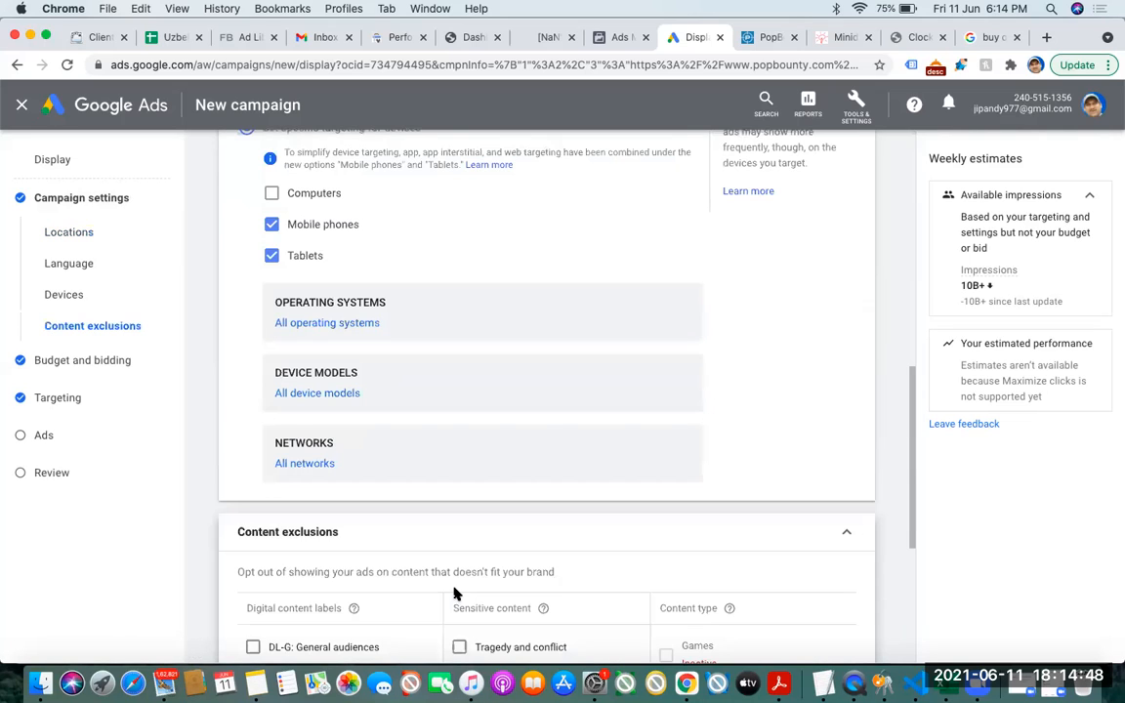
{"action": "left_click_drag", "start_coordinate": [912, 429], "coordinate": [938, 554]}
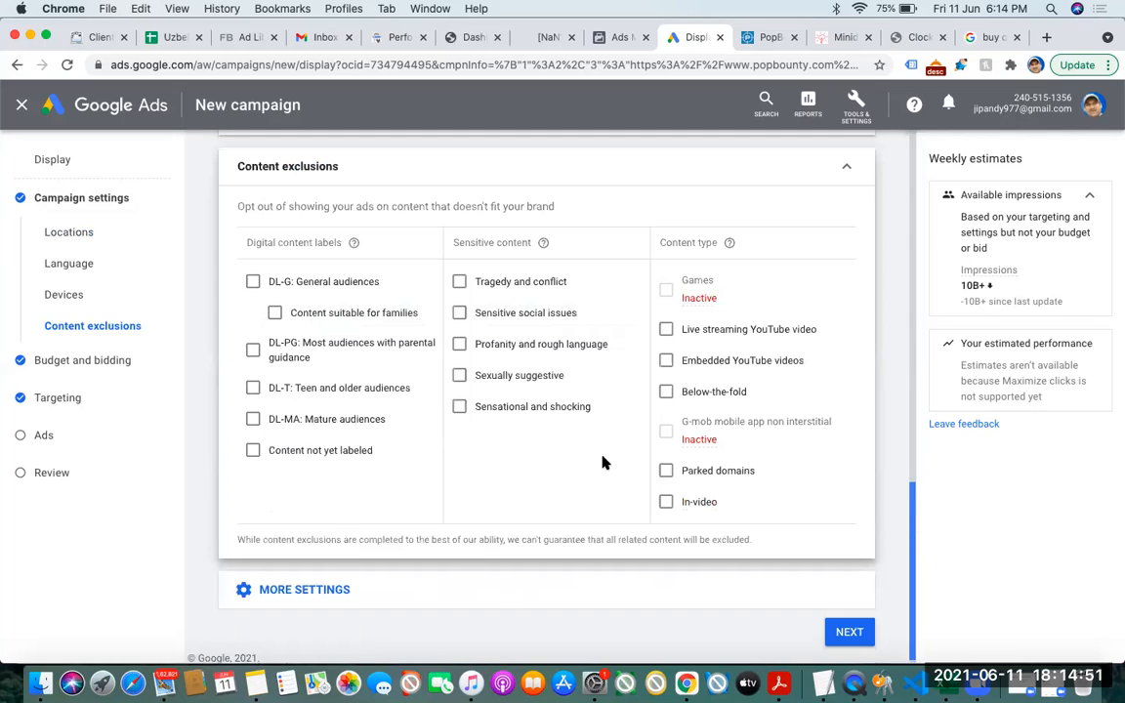
{"action": "left_click", "coordinate": [459, 282]}
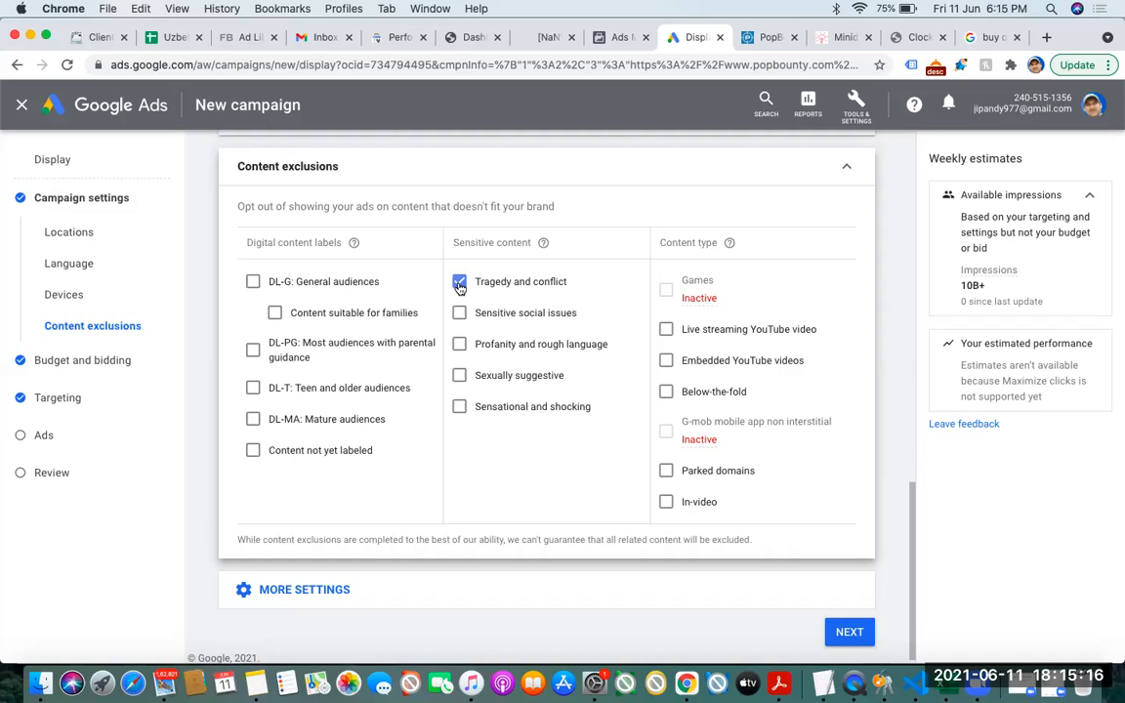
{"action": "left_click", "coordinate": [665, 360]}
Load youtube.com in place of the antivirus search results and look through the videos and ads on its home page
{"action": "left_click", "coordinate": [989, 37]}
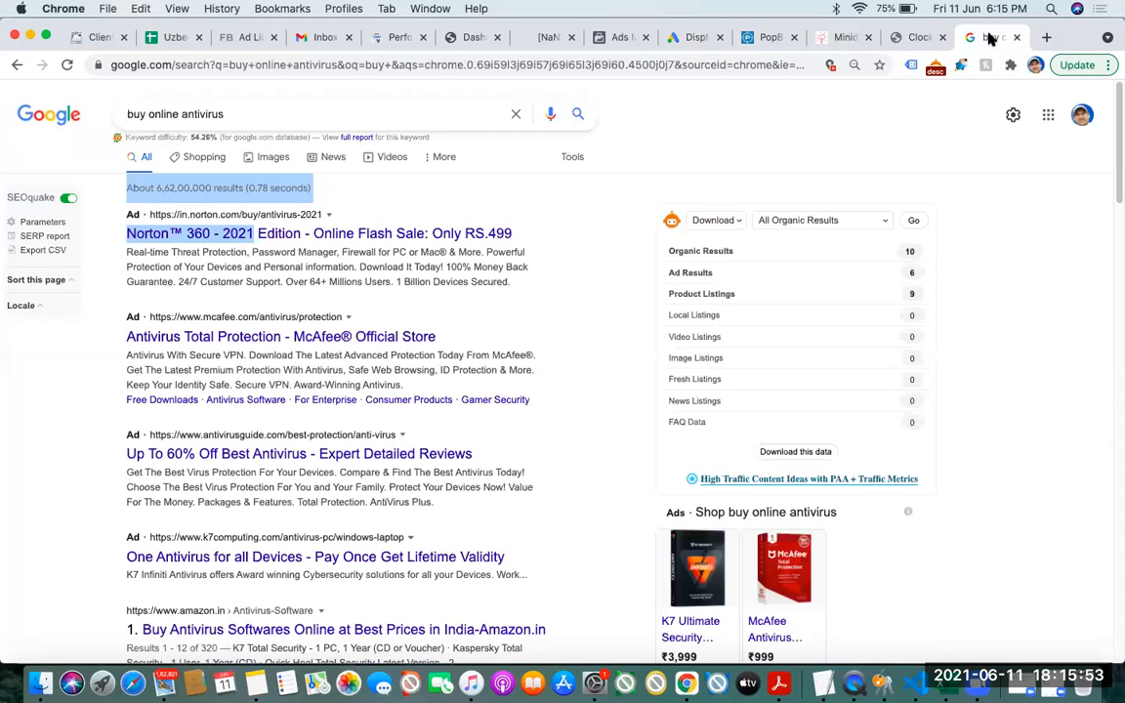
{"action": "left_click", "coordinate": [696, 65]}
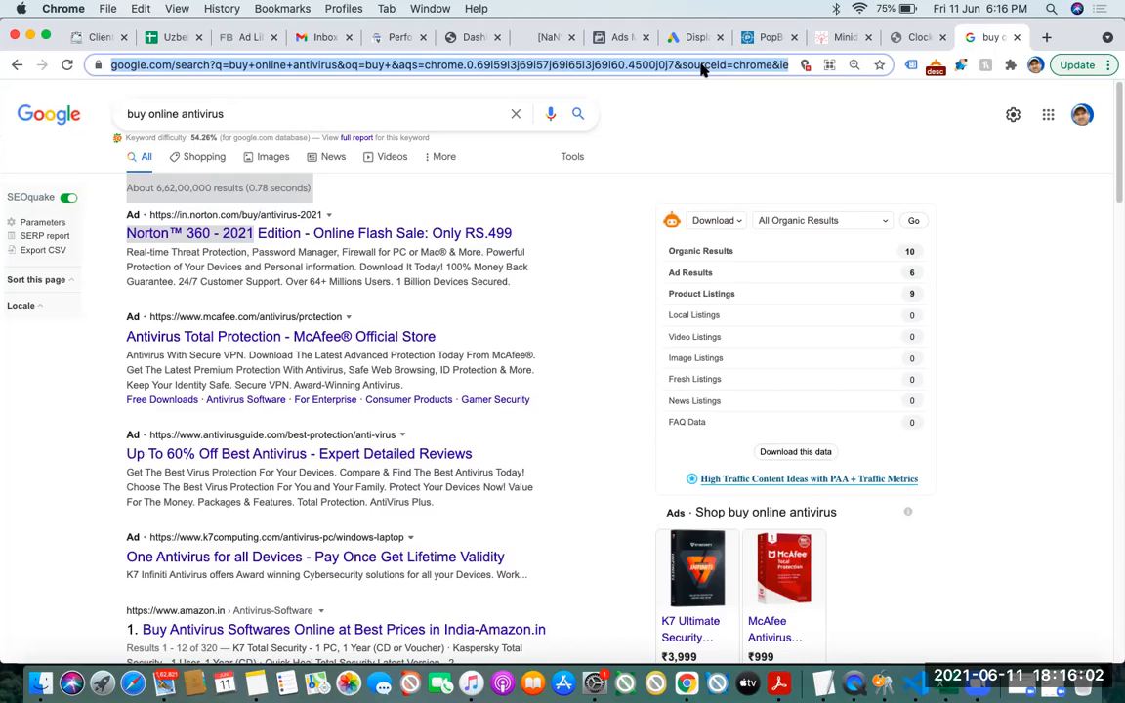
{"action": "left_click", "coordinate": [718, 100]}
{"action": "left_click", "coordinate": [648, 67]}
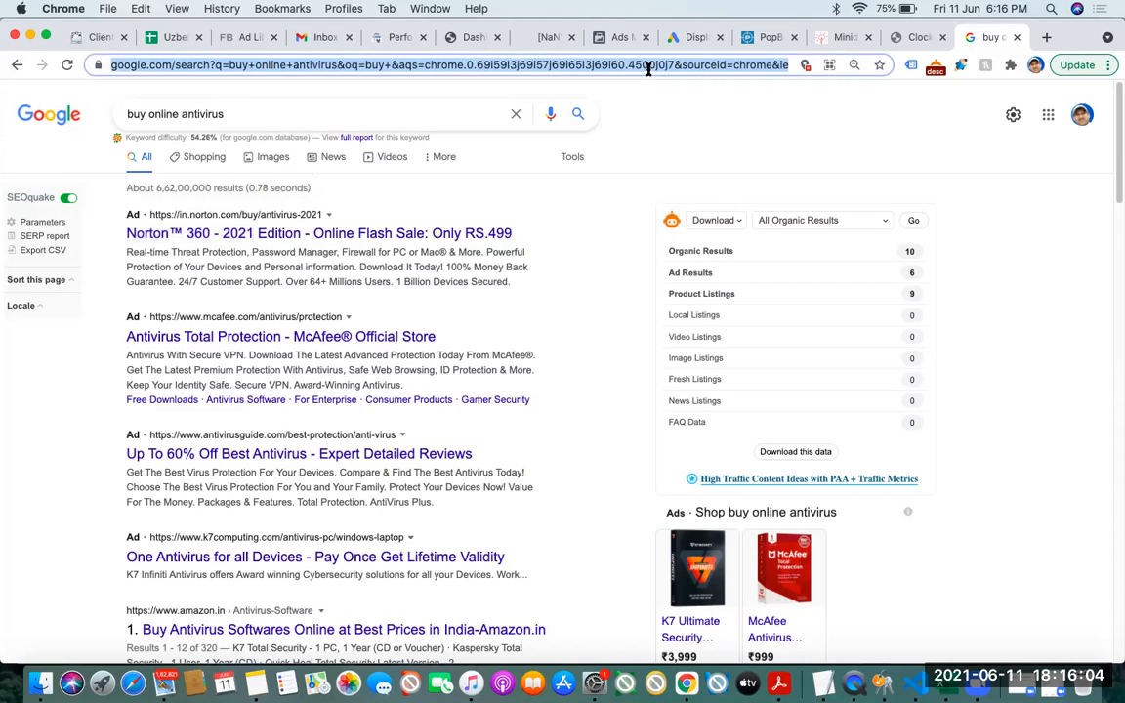
{"action": "type", "text": "youtube.com"}
{"action": "key", "text": "Return"}
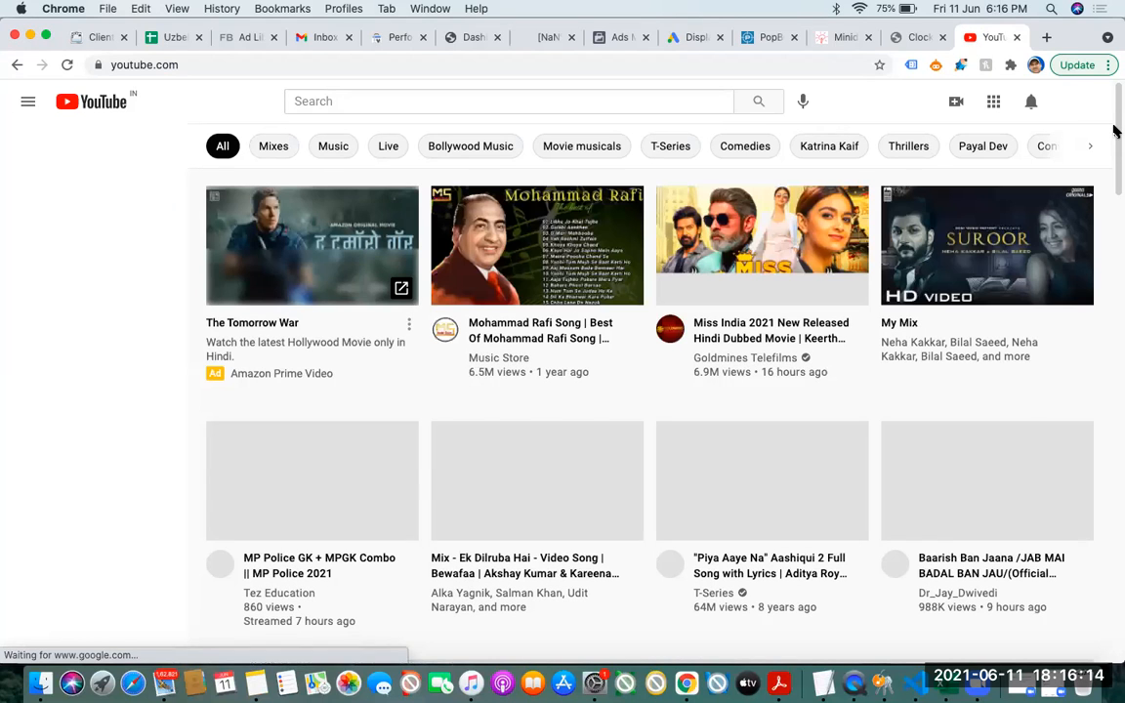
{"action": "scroll", "coordinate": [1113, 131], "scroll_direction": "down", "scroll_amount": 1}
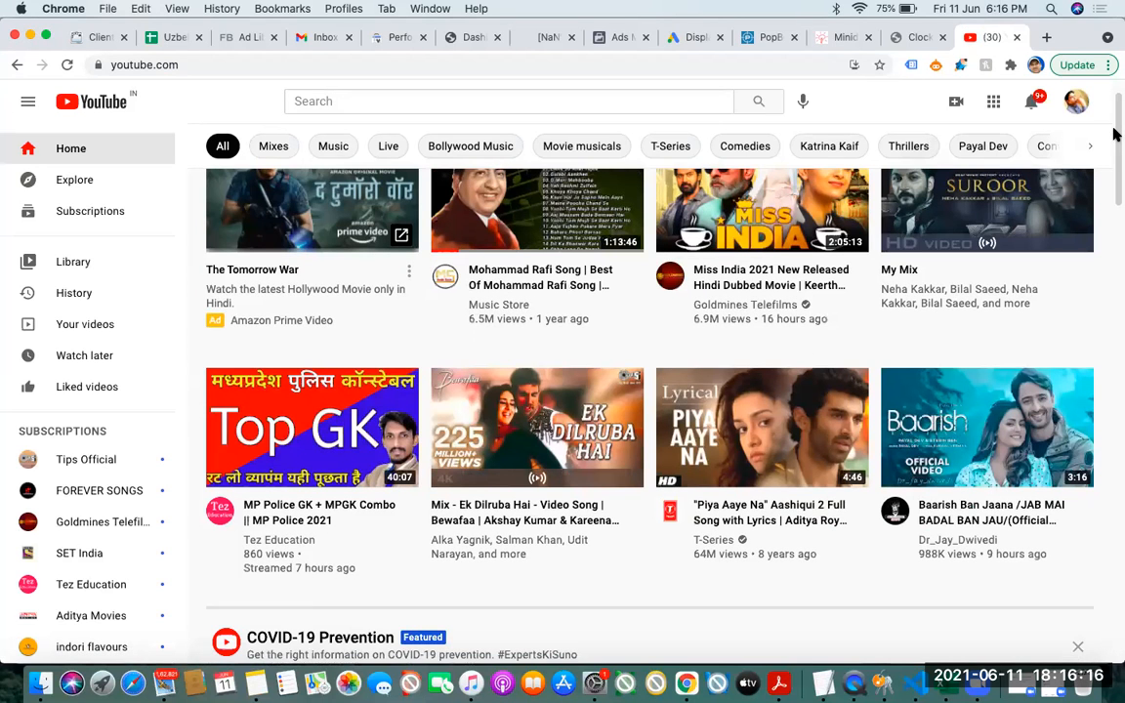
Open the MP Police GK + MPGK Combo video from the YouTube home page, copy its embed code and pause playback
{"action": "scroll", "coordinate": [1113, 131], "scroll_direction": "down", "scroll_amount": 1}
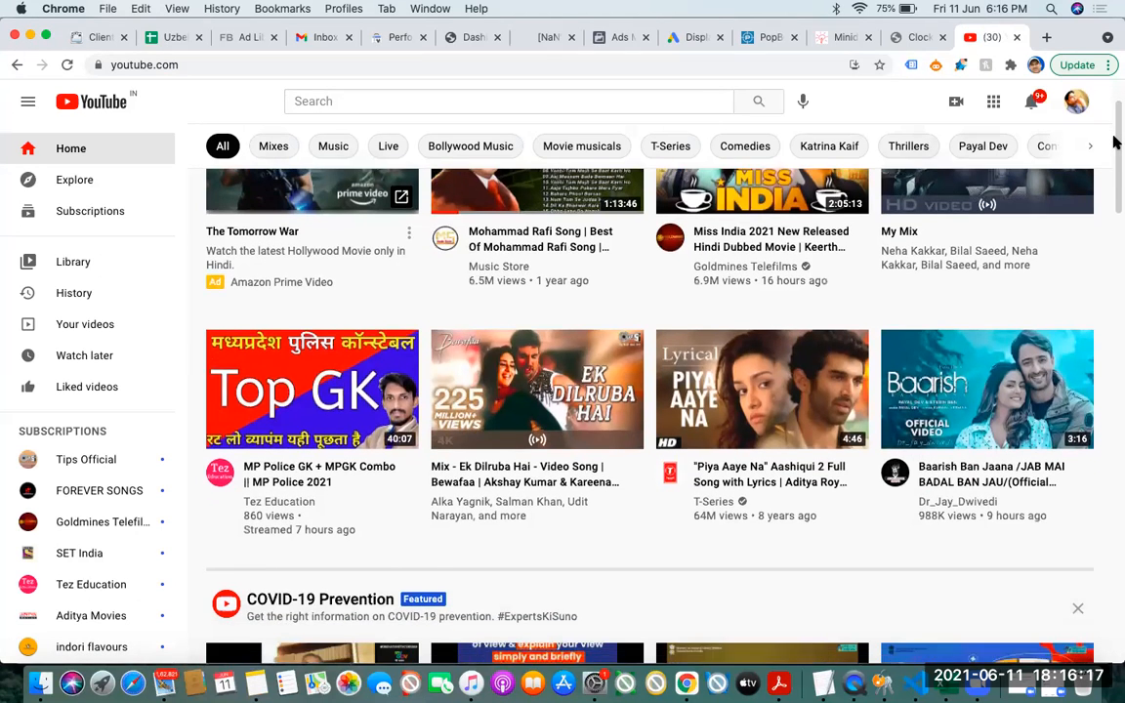
{"action": "left_click", "coordinate": [332, 370]}
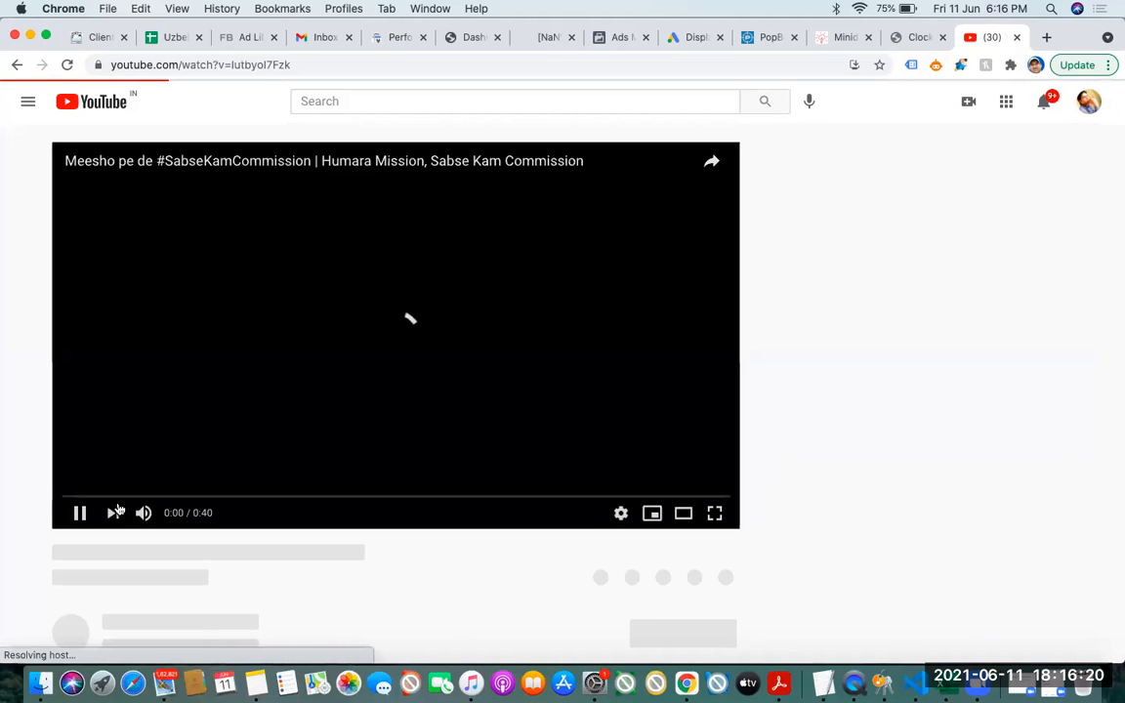
{"action": "left_click", "coordinate": [80, 513]}
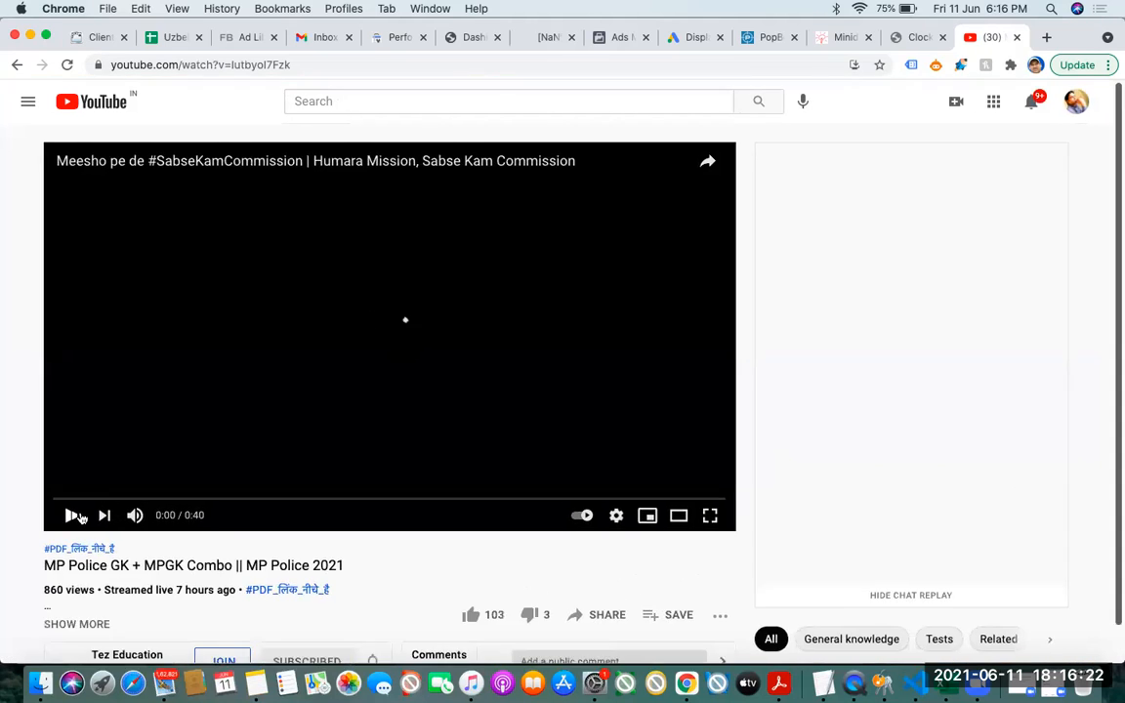
{"action": "left_click", "coordinate": [78, 516]}
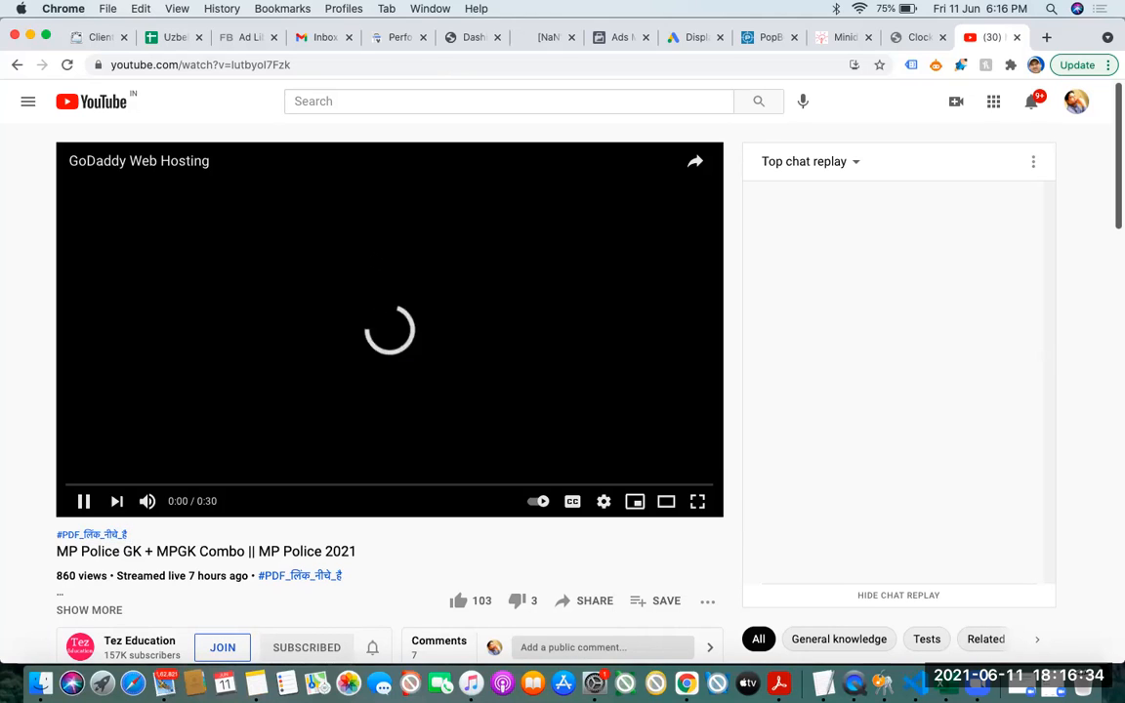
{"action": "right_click", "coordinate": [377, 260]}
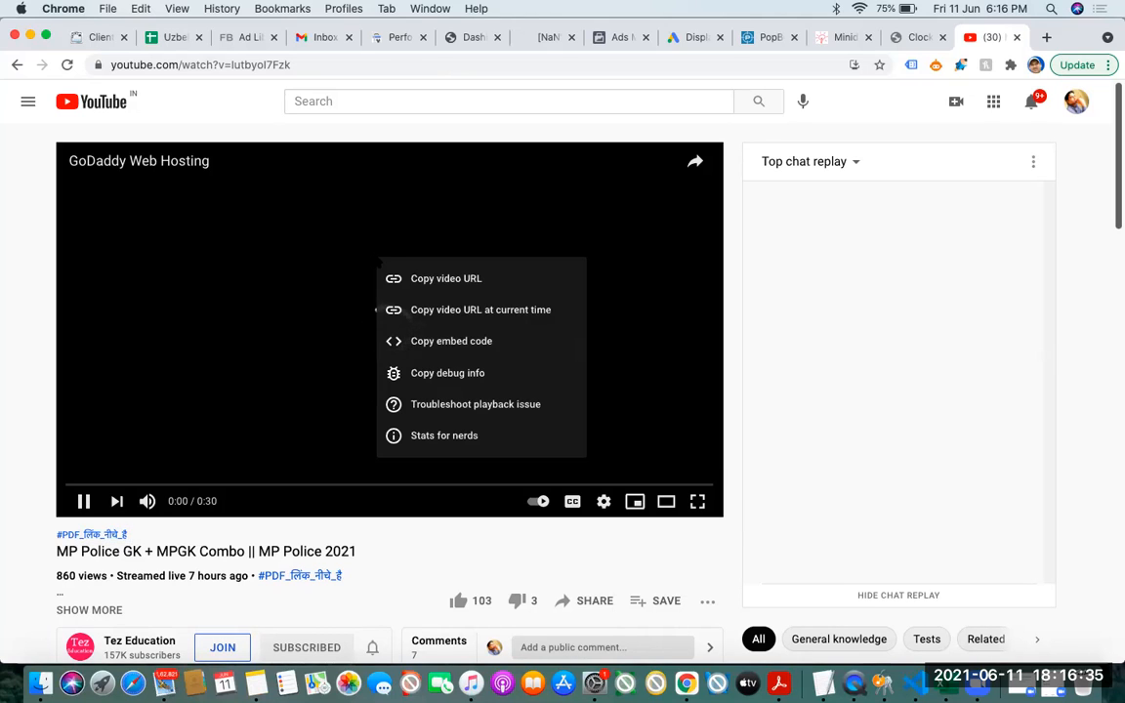
{"action": "left_click", "coordinate": [452, 341]}
{"action": "left_click", "coordinate": [83, 501]}
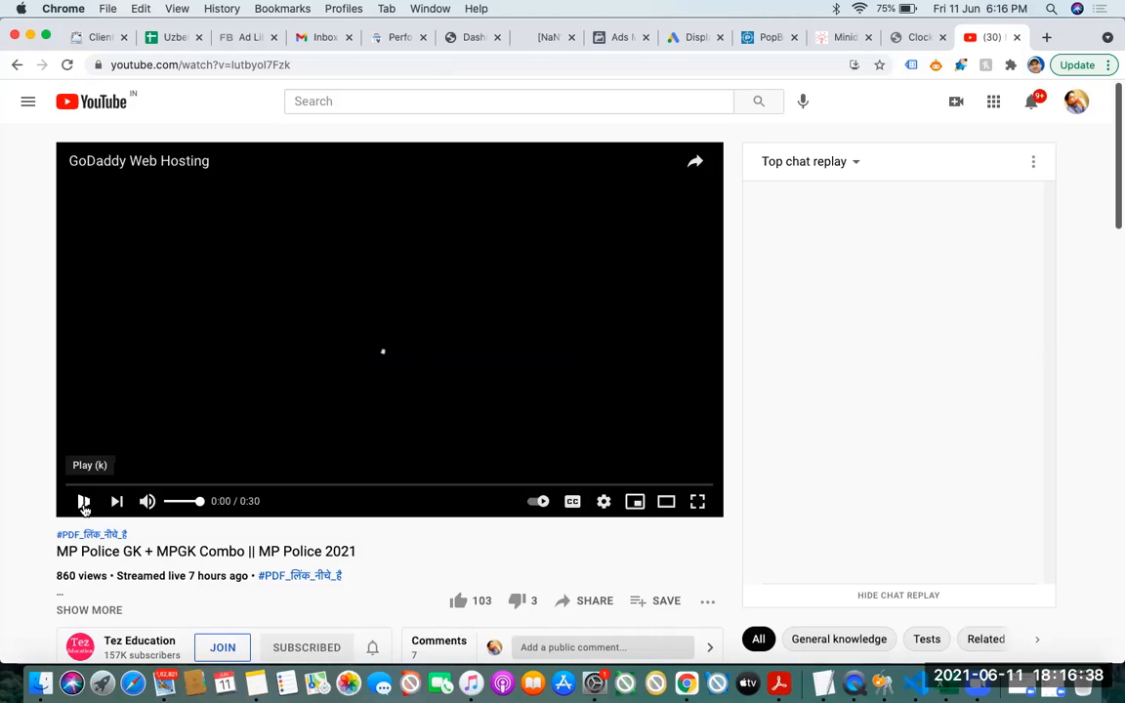
Load Blogger in a new tab and open the Care Life 2020 blog's PRIVACY POLICY page in HTML view
{"action": "left_click", "coordinate": [1046, 38]}
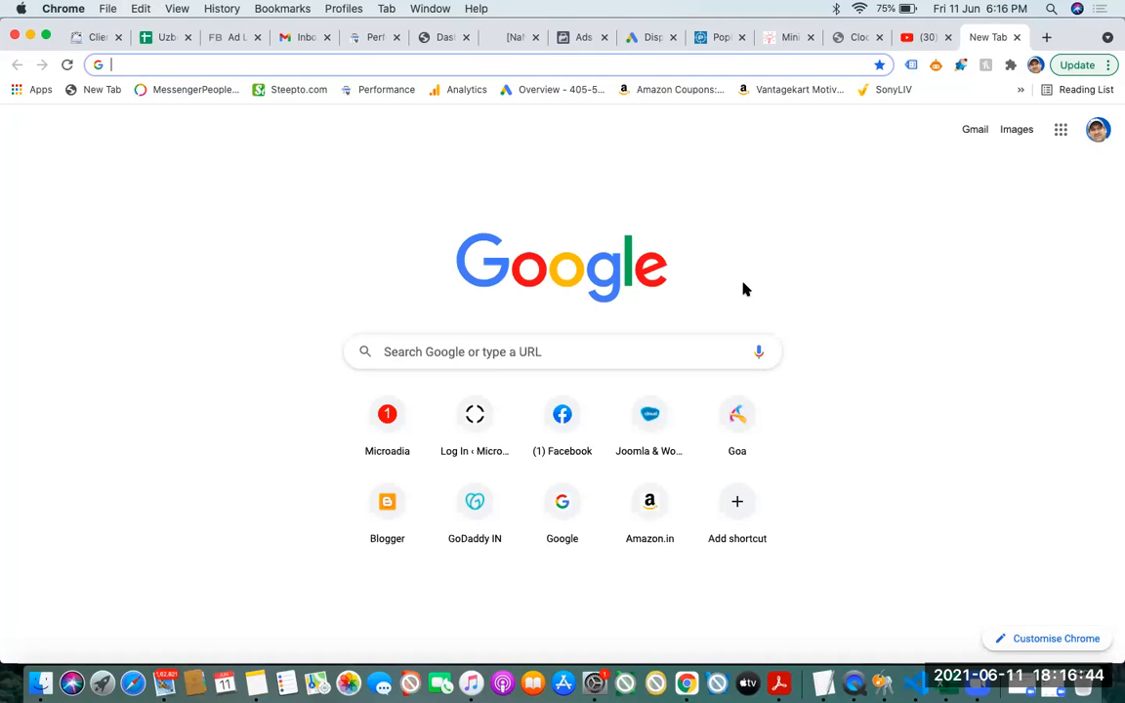
{"action": "type", "text": "blog"}
{"action": "key", "text": "Return"}
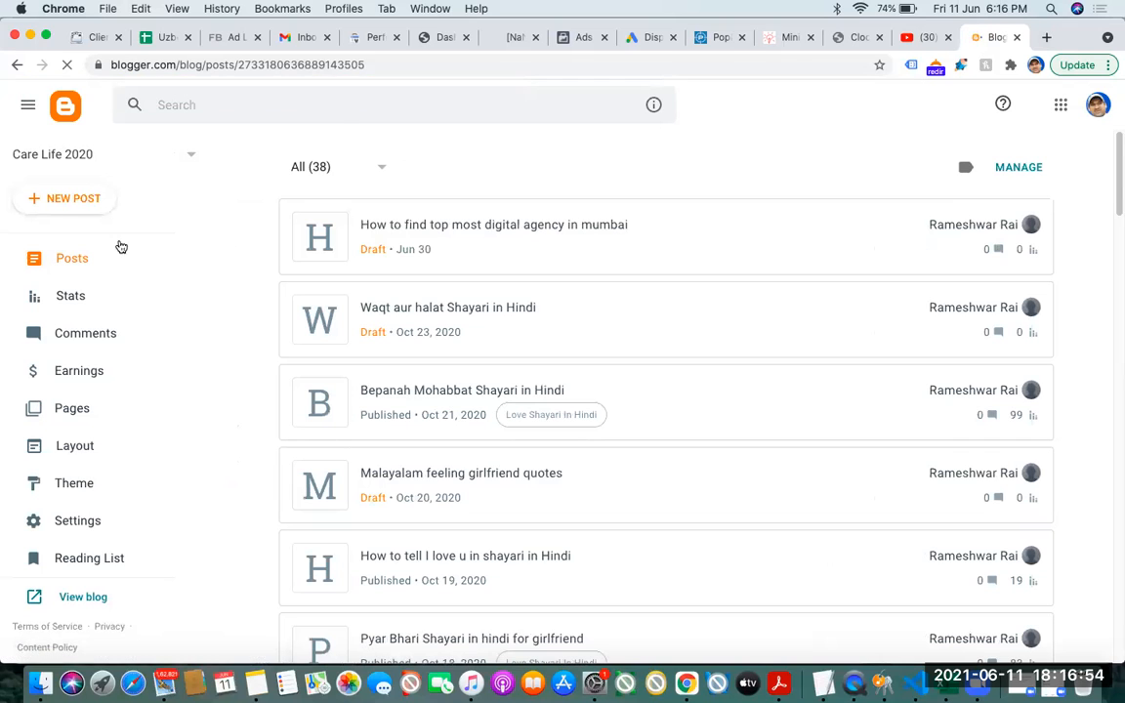
{"action": "left_click", "coordinate": [86, 415]}
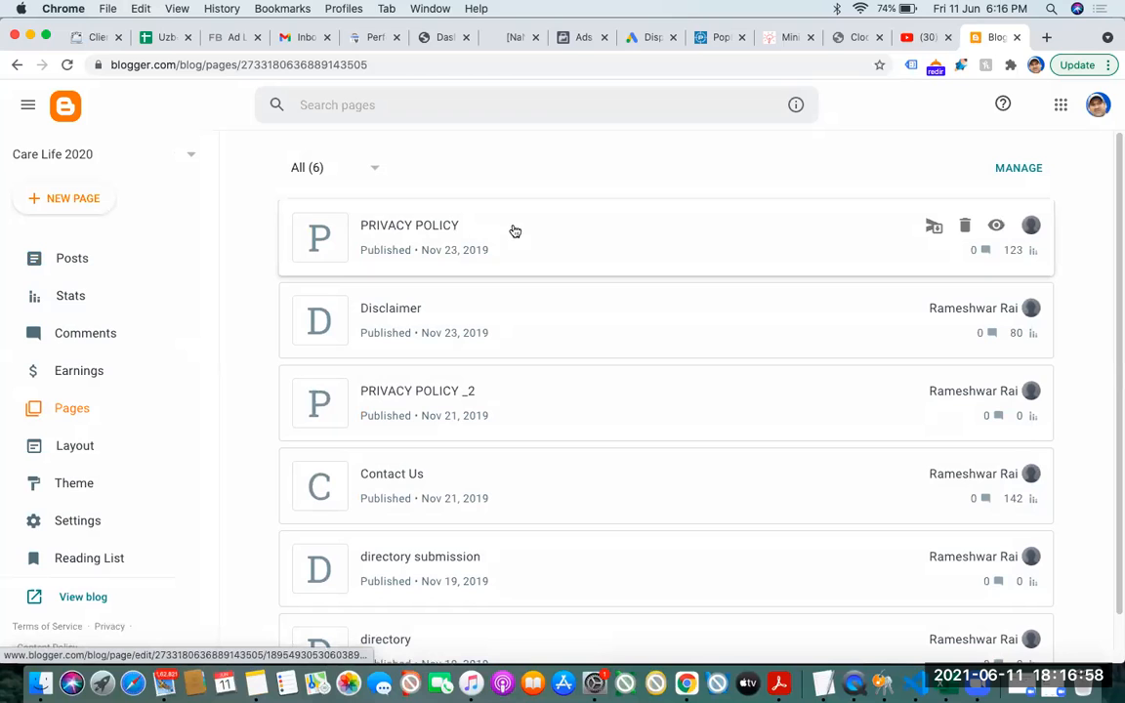
{"action": "left_click", "coordinate": [515, 230]}
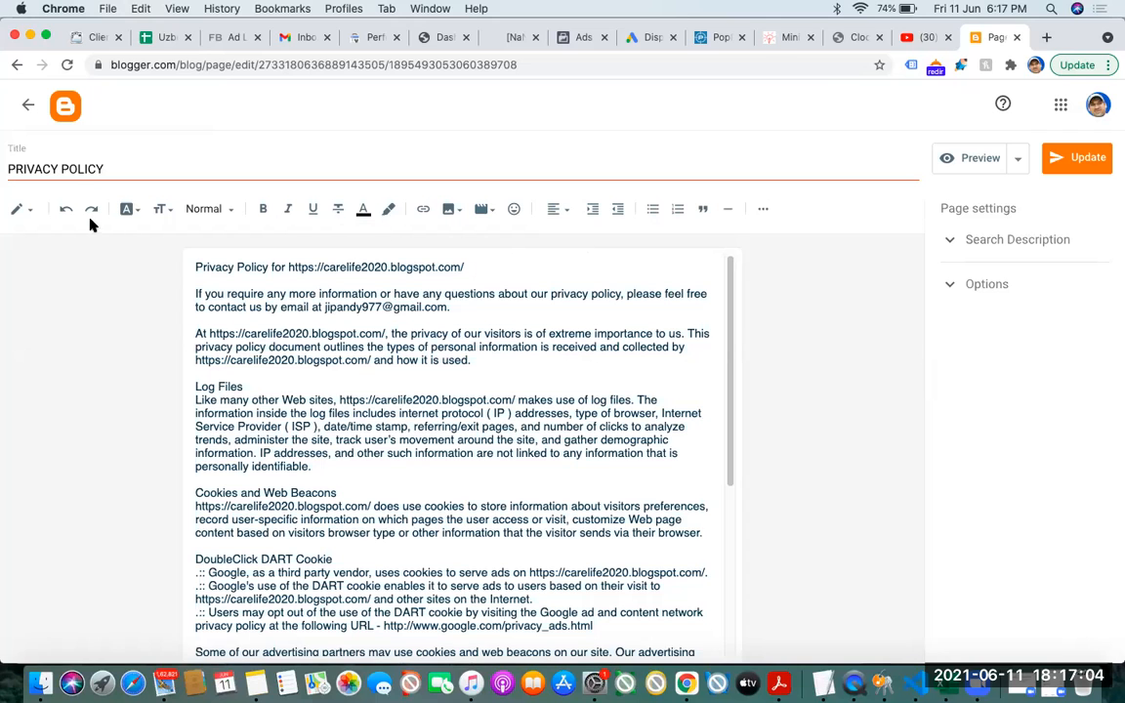
{"action": "left_click", "coordinate": [23, 209]}
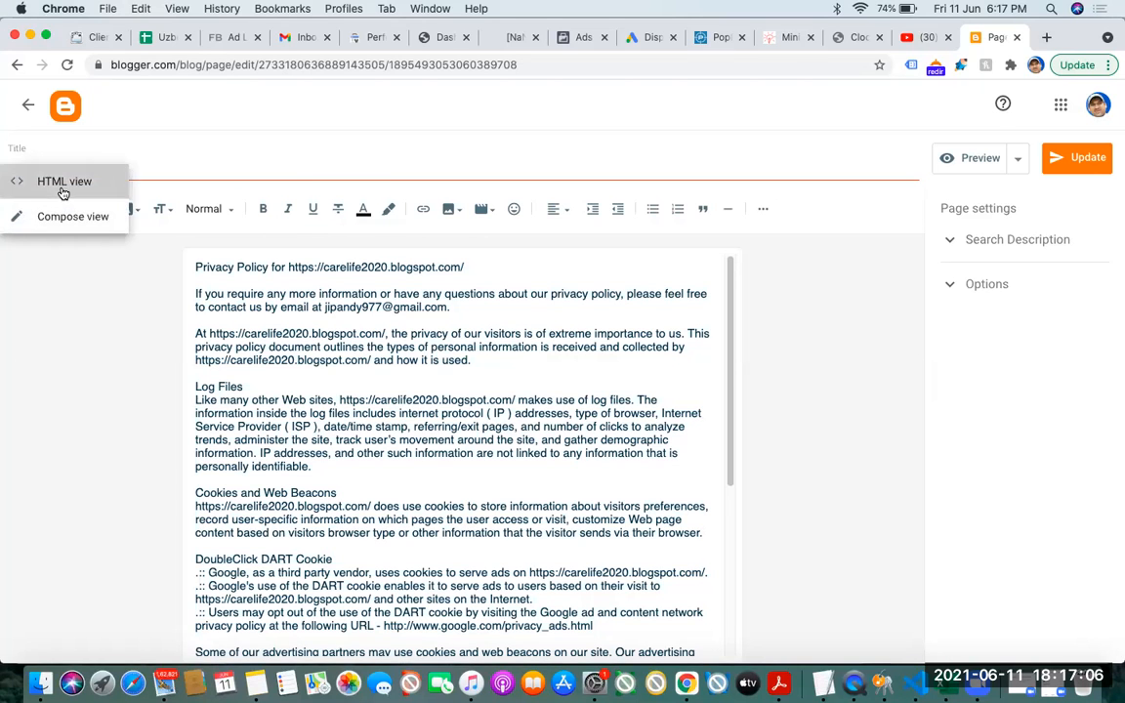
{"action": "left_click", "coordinate": [65, 191]}
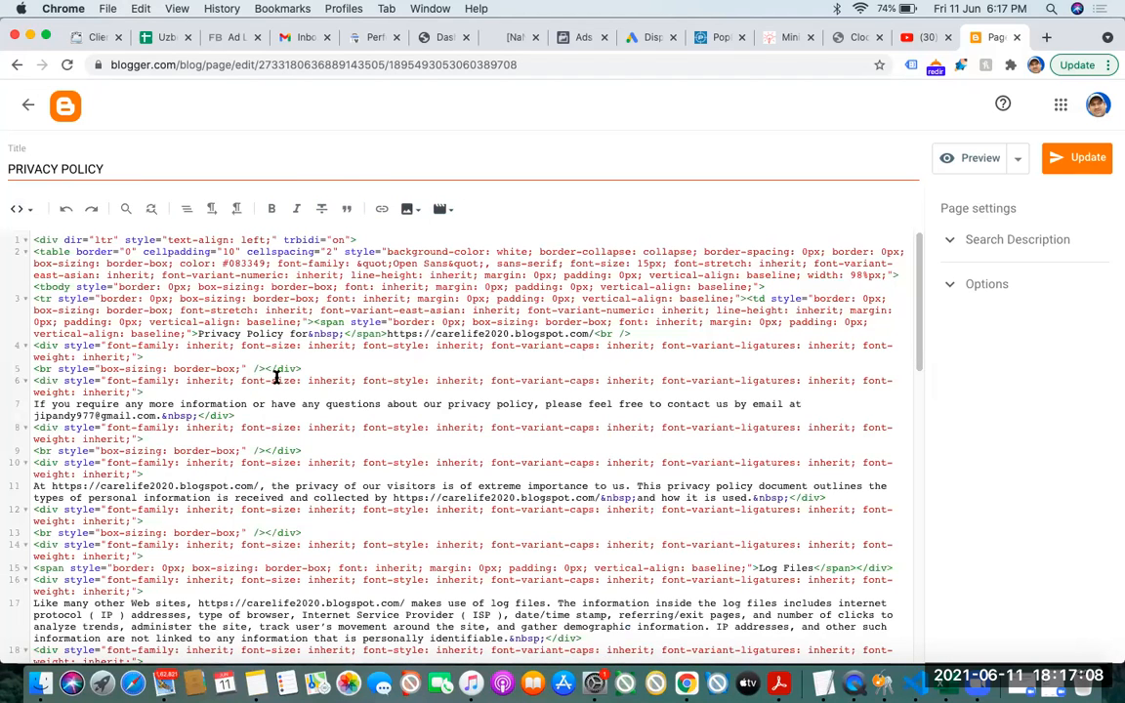
Insert the copied YouTube embed code on a new line above the contact paragraph's opening div and update the page
{"action": "key", "text": "Return"}
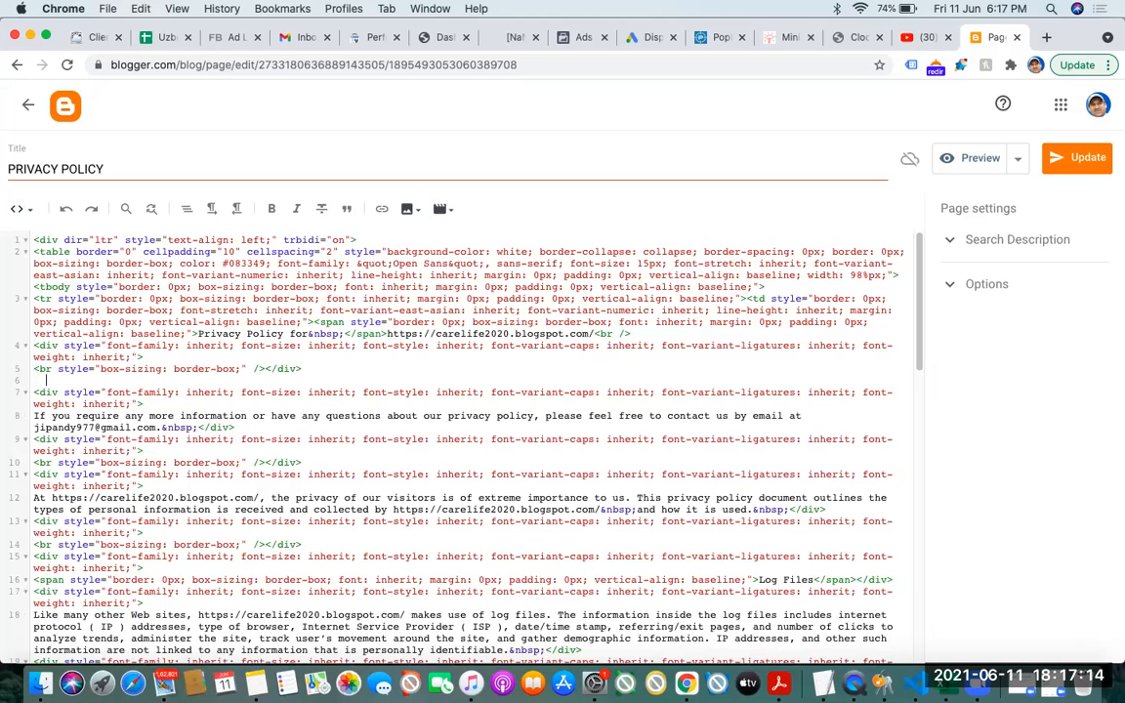
{"action": "key", "text": "super+v"}
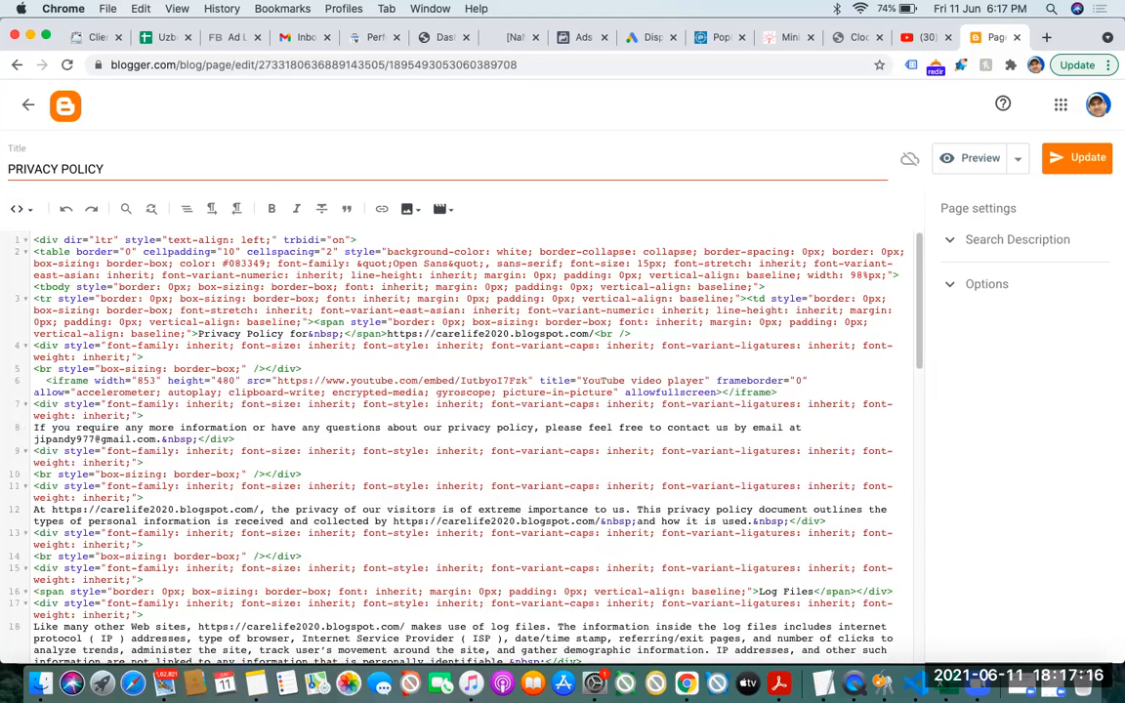
{"action": "left_click", "coordinate": [1079, 159]}
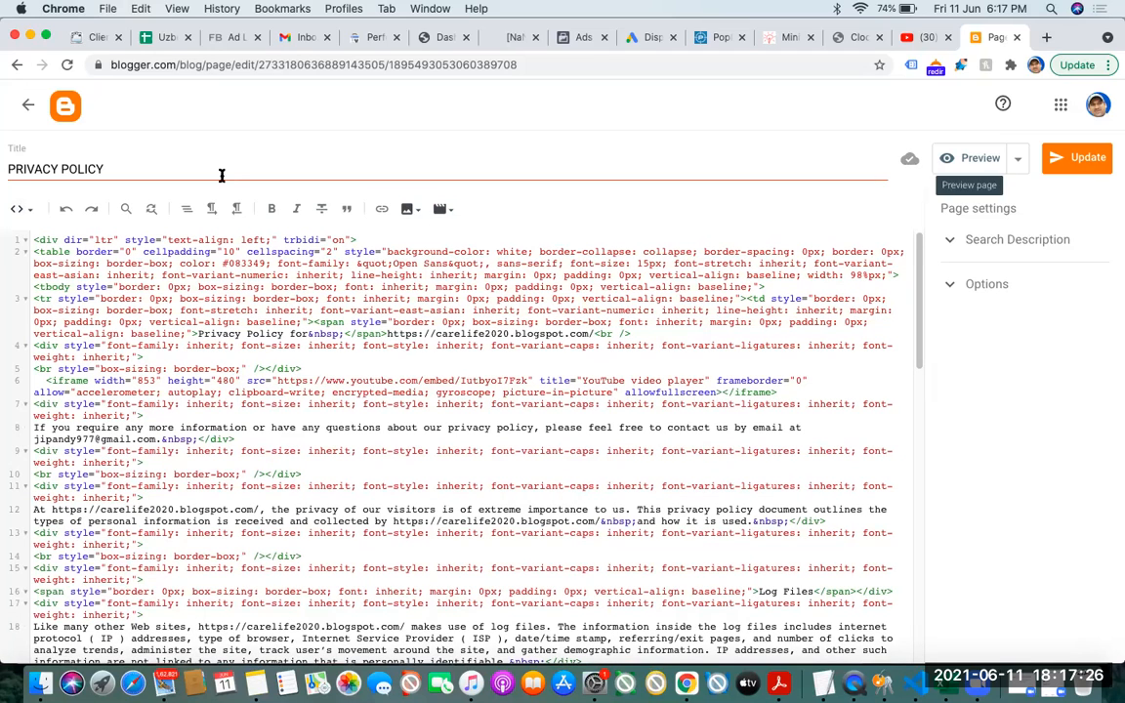
View the published Privacy Policy page and compare its embedded video with the Embedded YouTube videos exclusion in Google Ads
{"action": "left_click", "coordinate": [29, 108]}
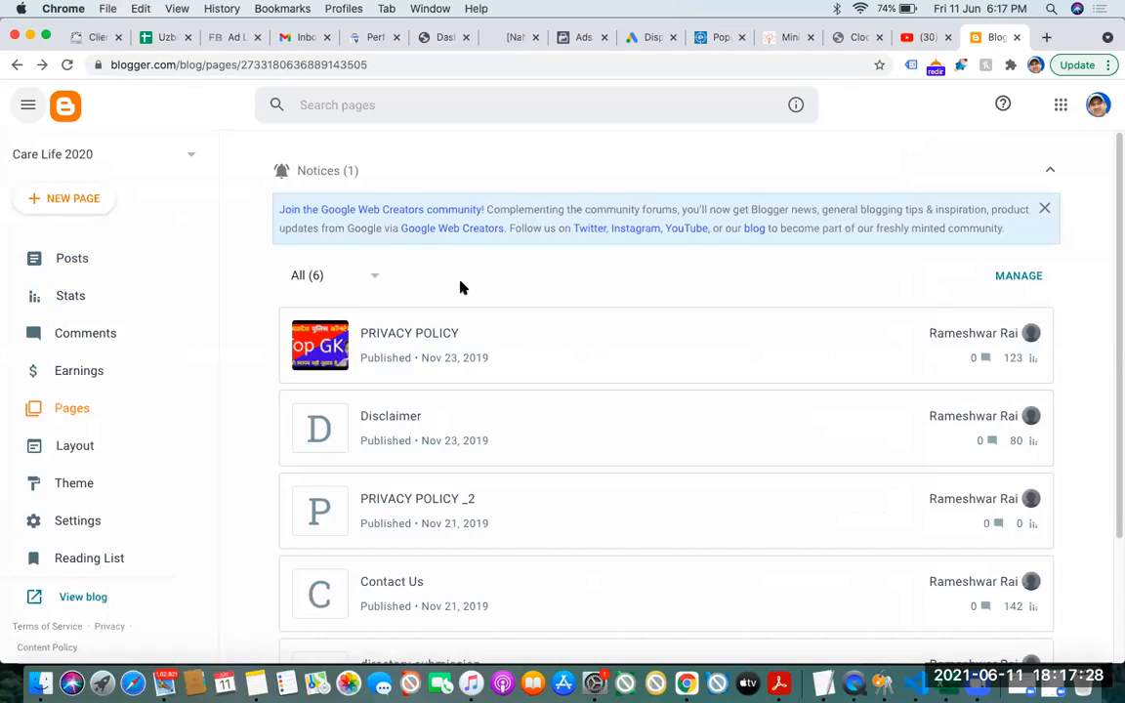
{"action": "left_click", "coordinate": [996, 333]}
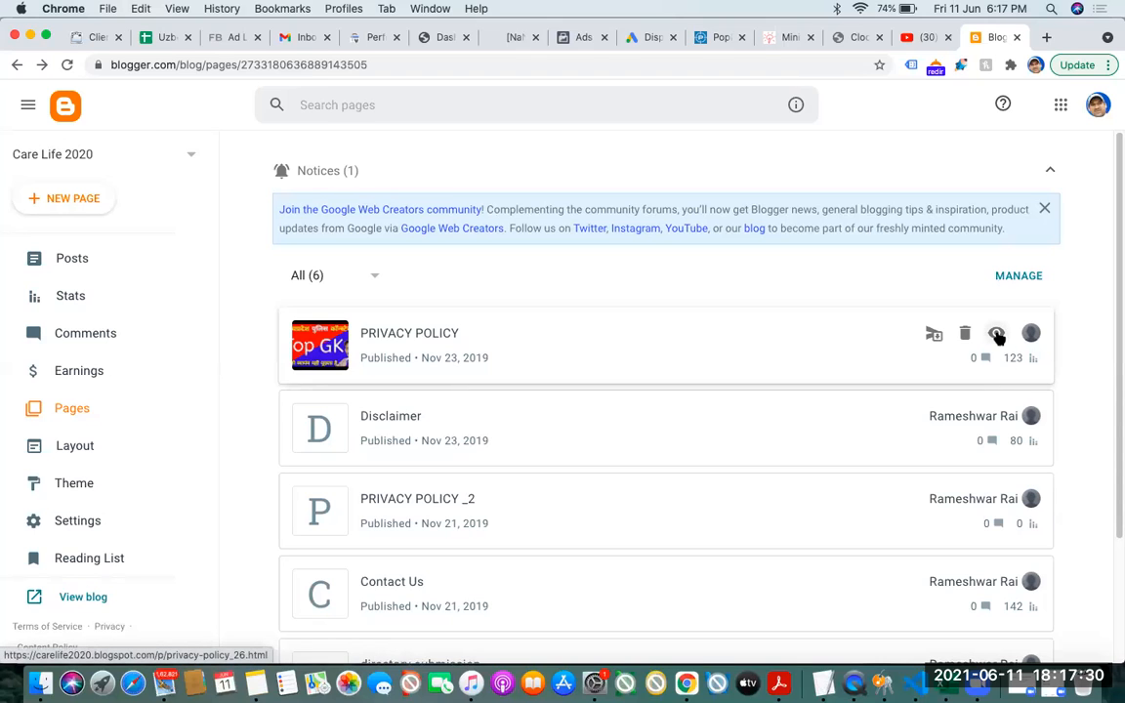
{"action": "left_click", "coordinate": [993, 39]}
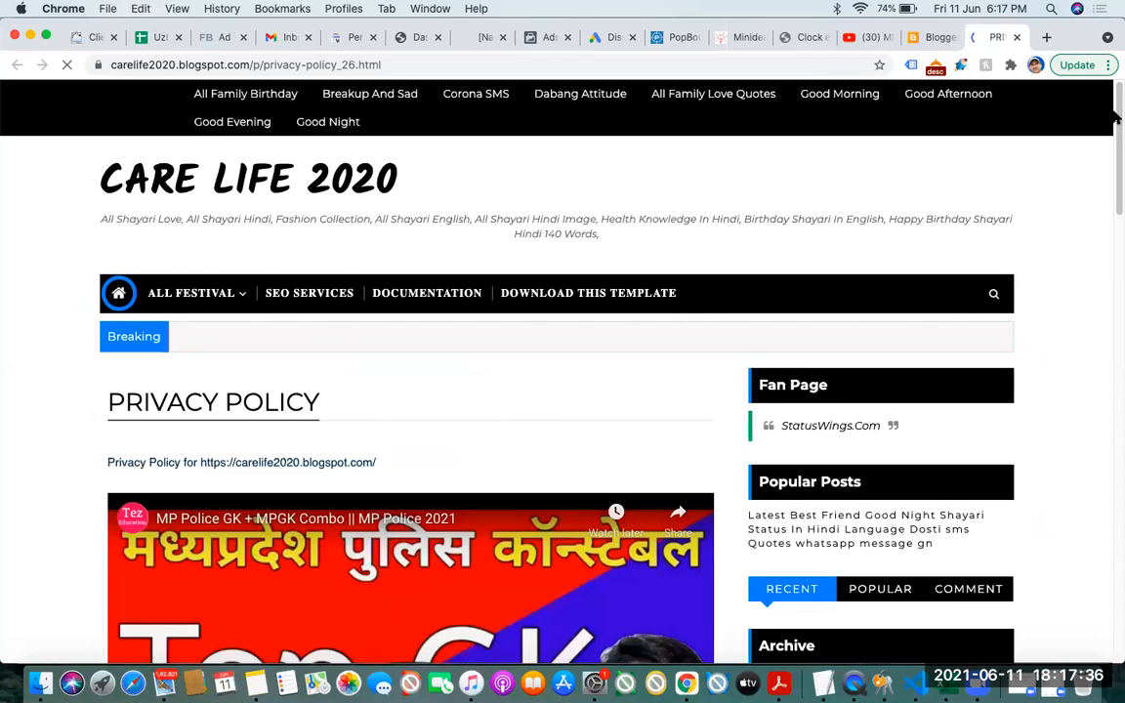
{"action": "scroll", "coordinate": [1114, 116], "scroll_direction": "down", "scroll_amount": 3}
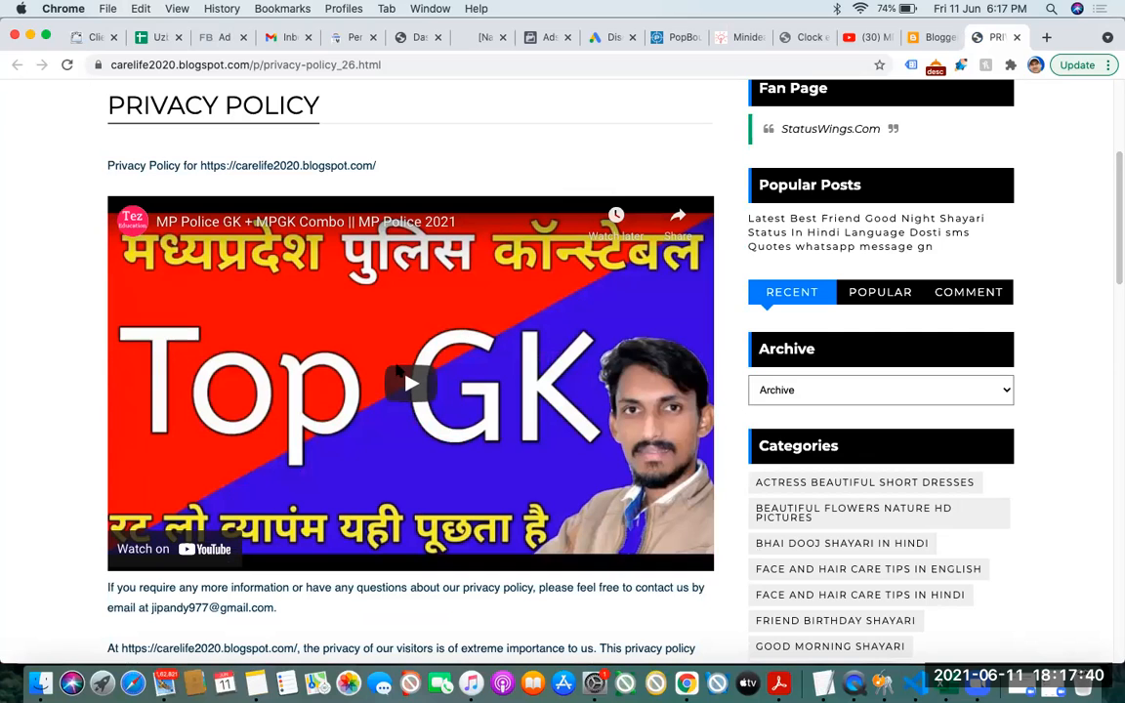
{"action": "left_click", "coordinate": [404, 379]}
{"action": "left_click", "coordinate": [598, 39]}
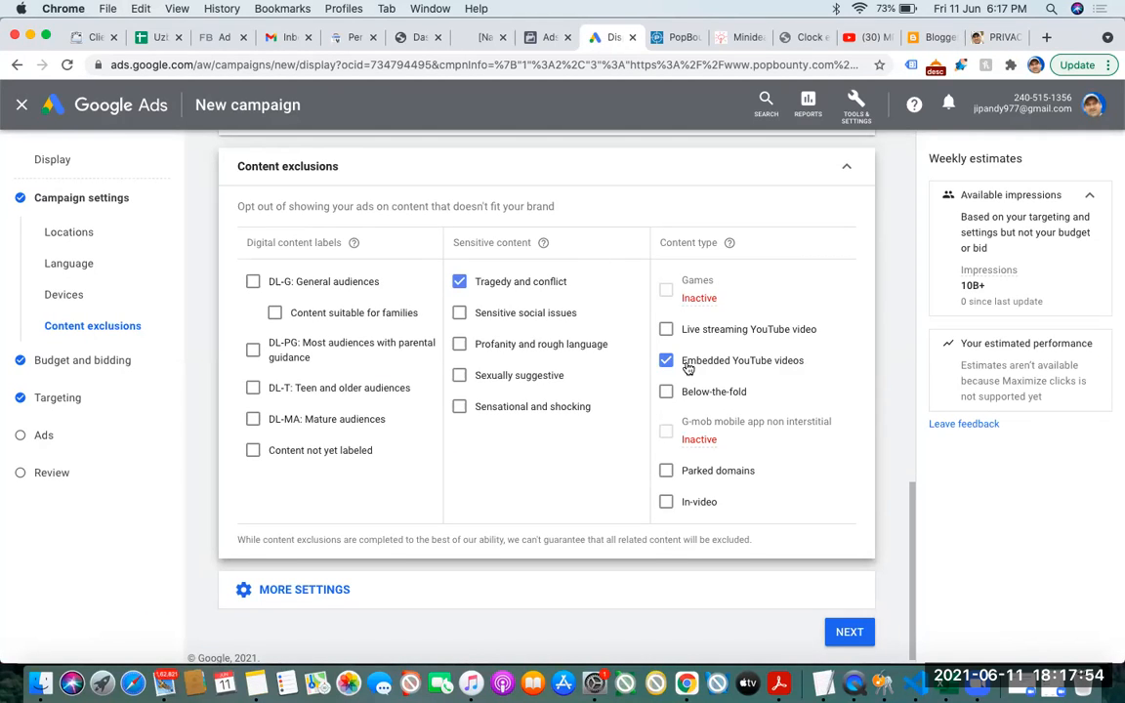
{"action": "left_click", "coordinate": [991, 41]}
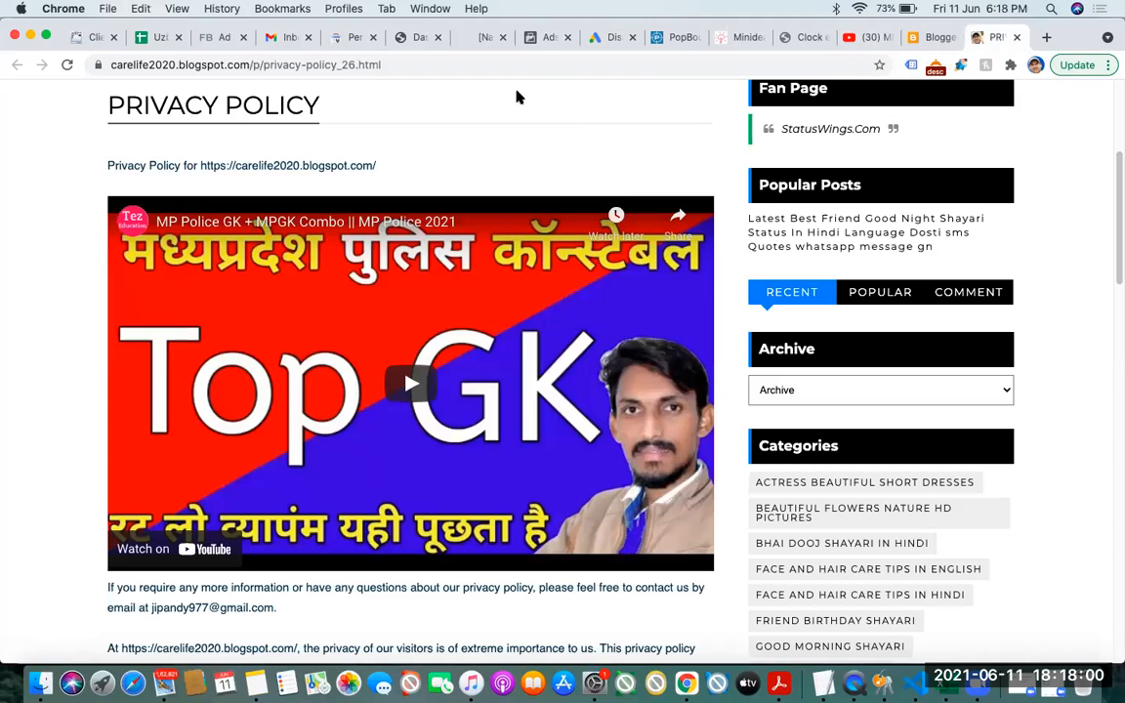
Back in Google Ads, remove the Embedded YouTube videos exclusion and toggle Sensitive social issues on and off again
{"action": "left_click", "coordinate": [615, 36]}
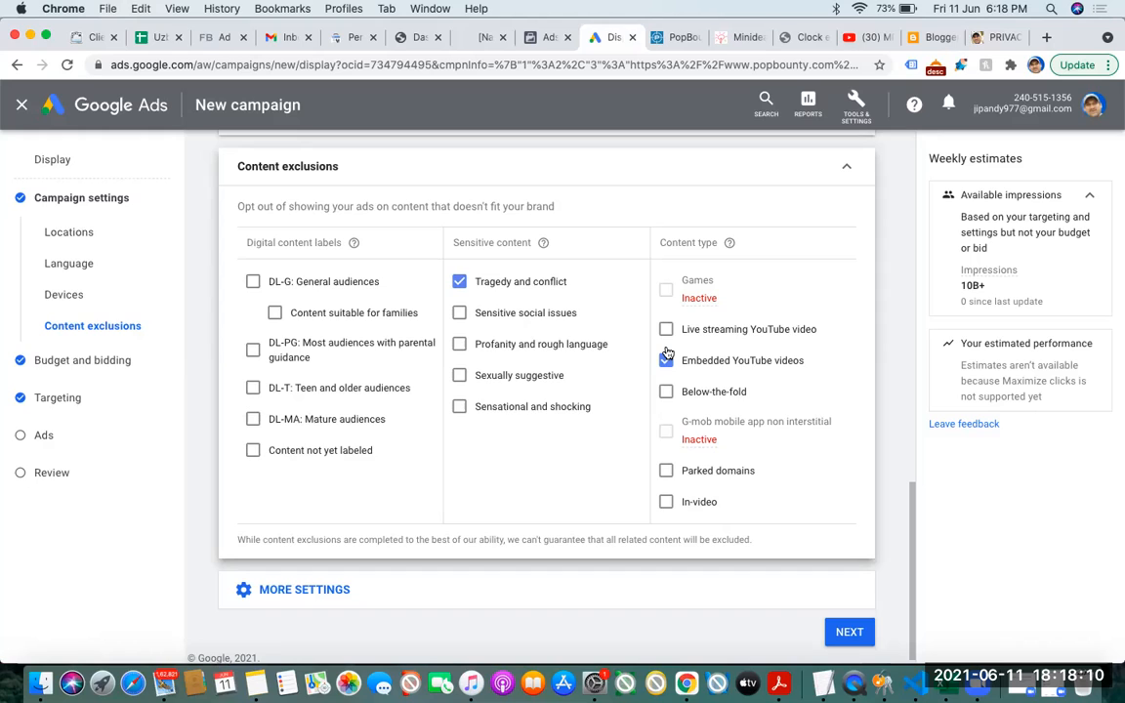
{"action": "left_click", "coordinate": [666, 362]}
{"action": "left_click", "coordinate": [462, 314]}
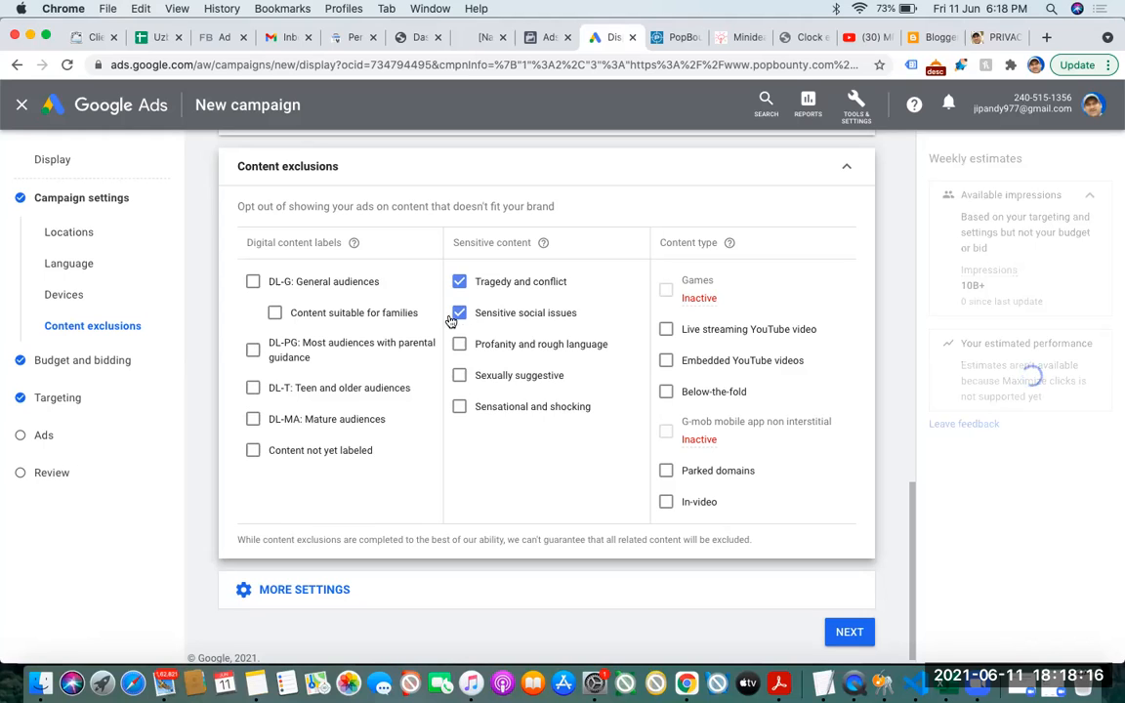
{"action": "left_click", "coordinate": [458, 314]}
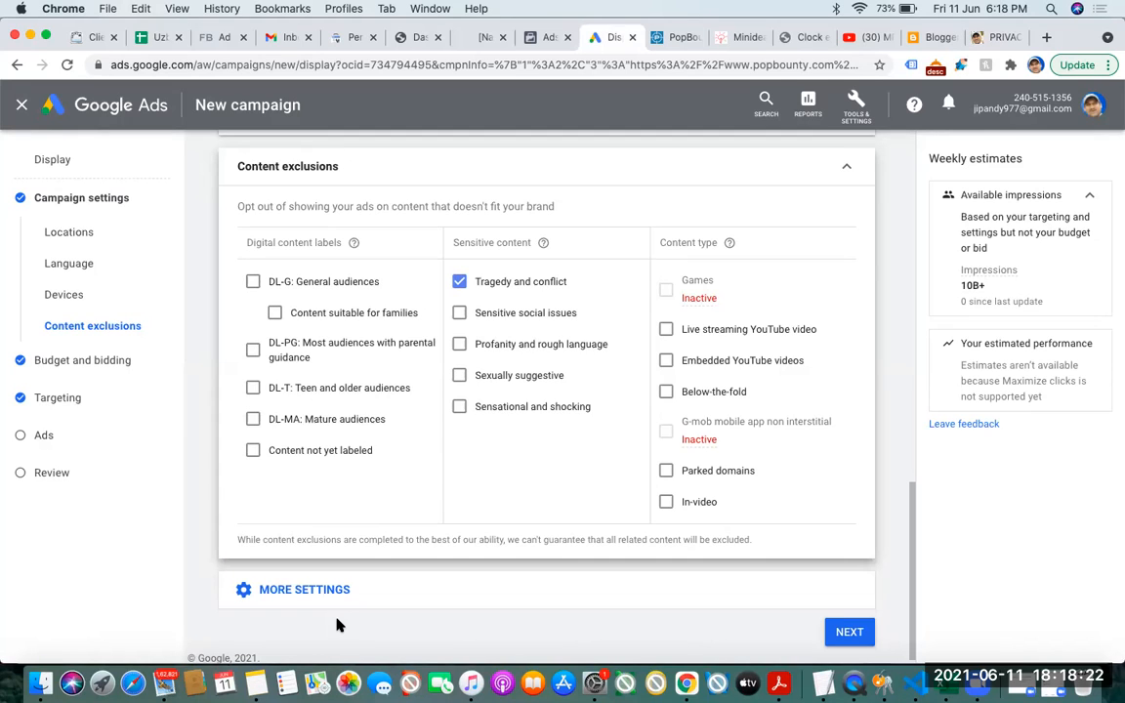
Return to audience targeting and look through the in-market audiences under what people are actively researching or planning
{"action": "left_click", "coordinate": [56, 400]}
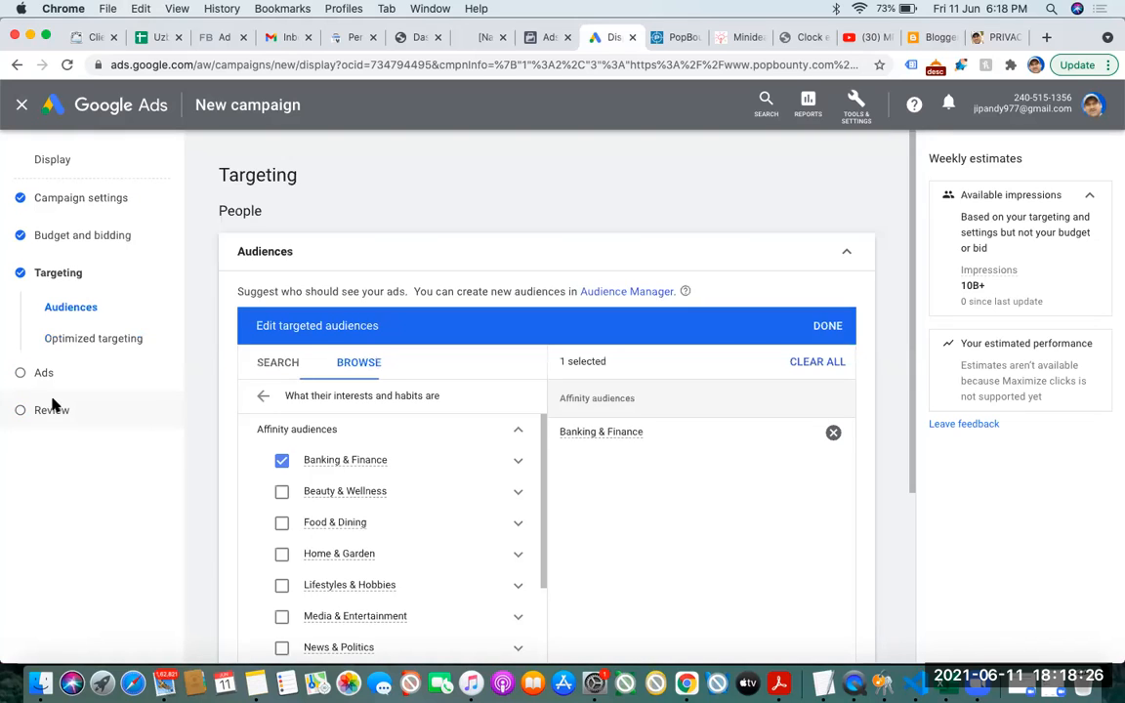
{"action": "left_click", "coordinate": [263, 396]}
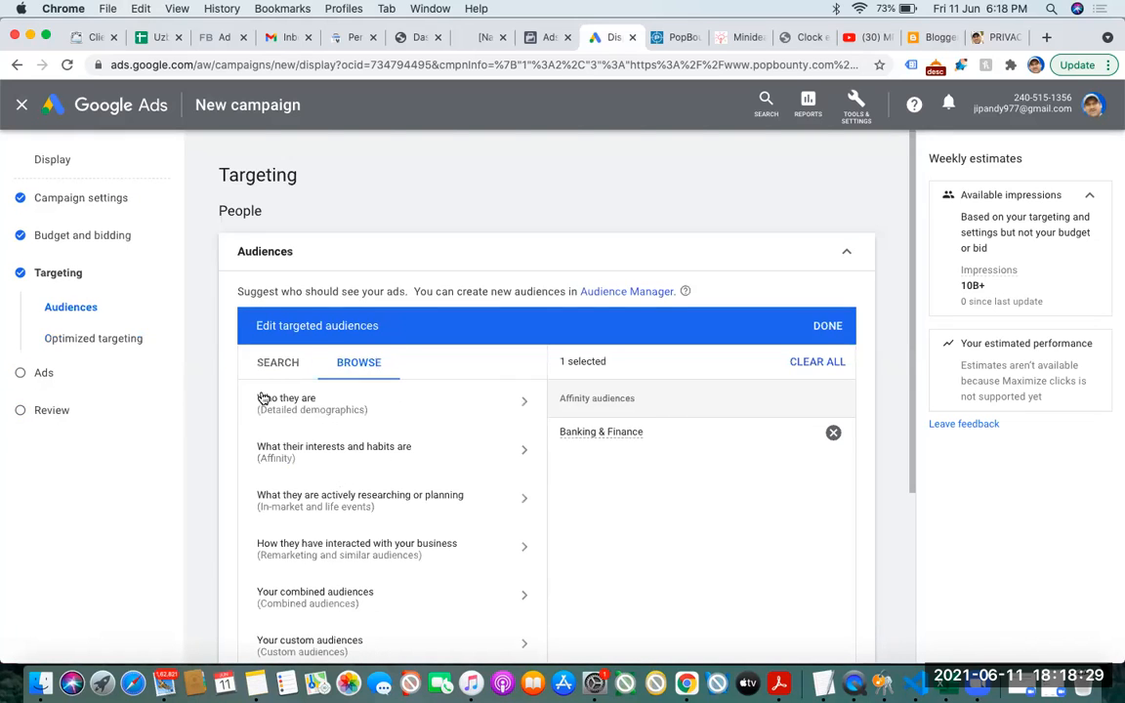
{"action": "left_click", "coordinate": [301, 509]}
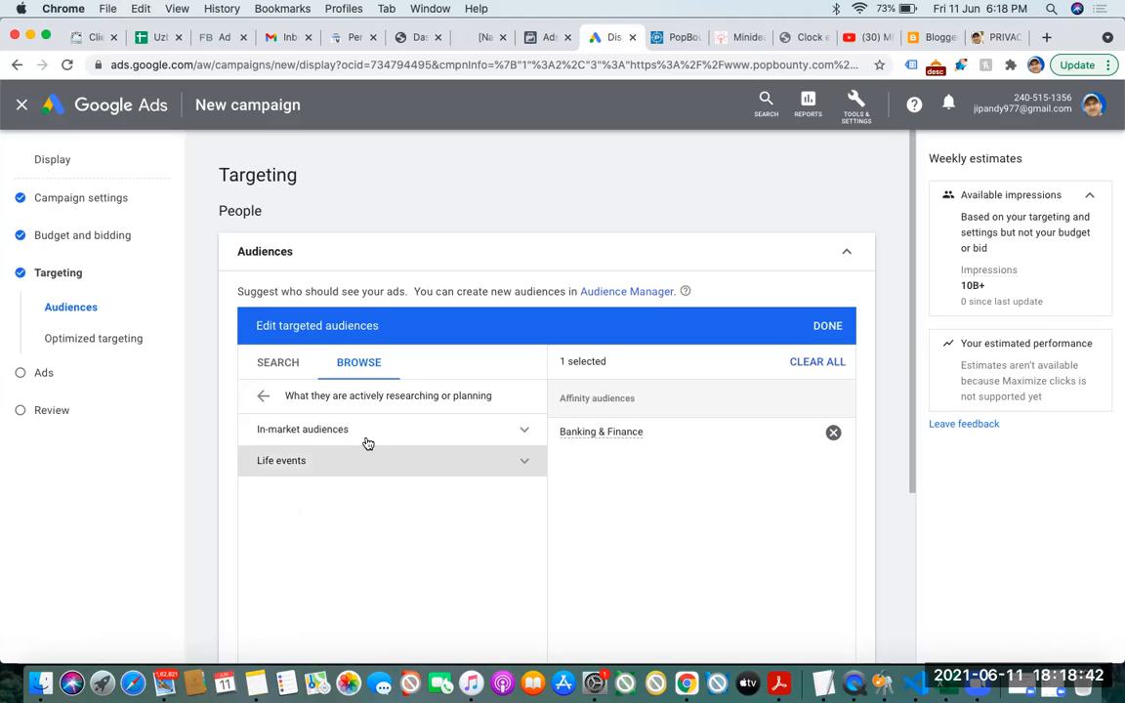
{"action": "left_click", "coordinate": [493, 437]}
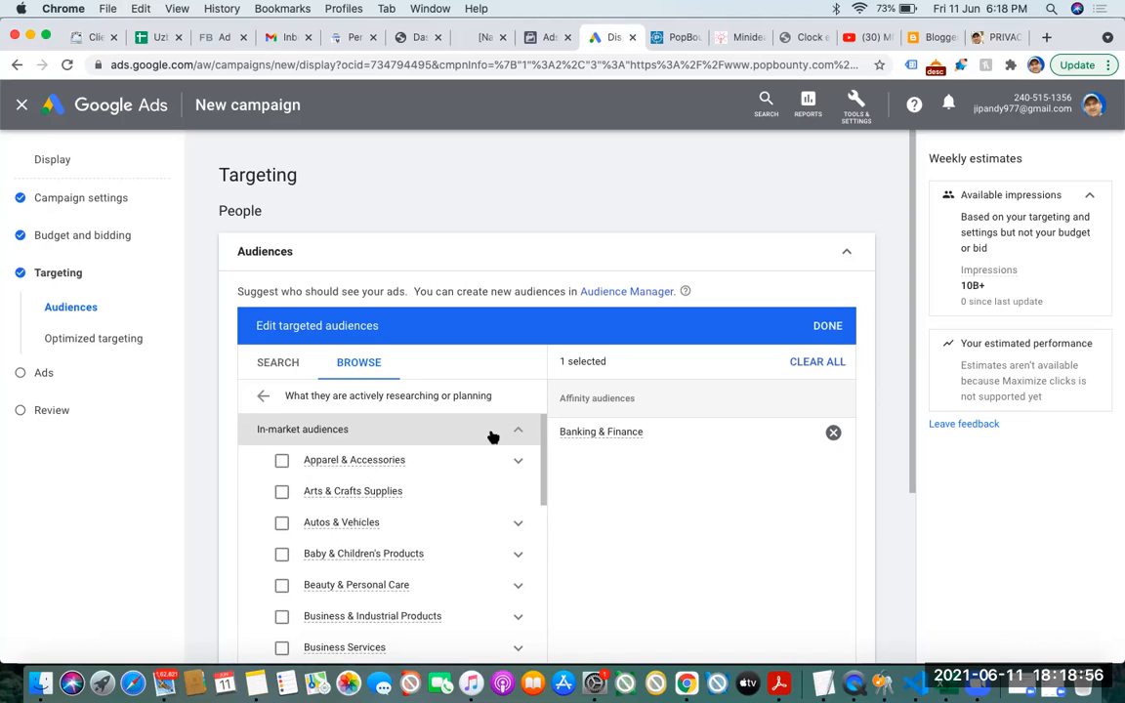
{"action": "left_click_drag", "start_coordinate": [545, 453], "coordinate": [542, 593]}
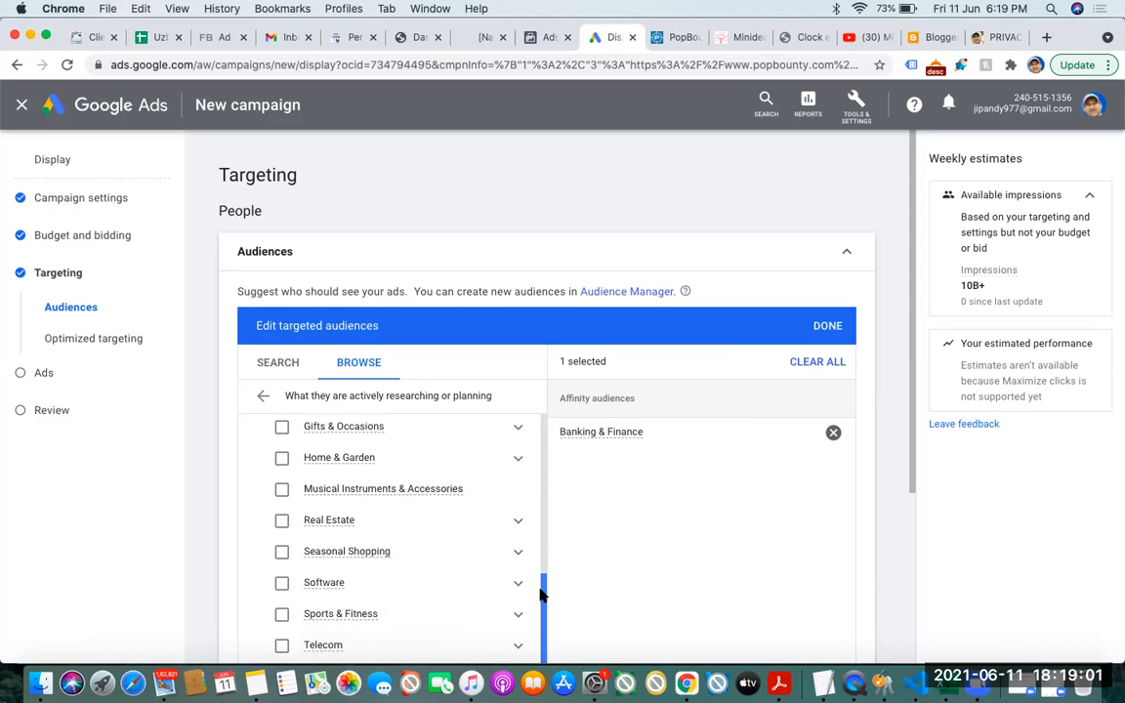
{"action": "left_click", "coordinate": [263, 400]}
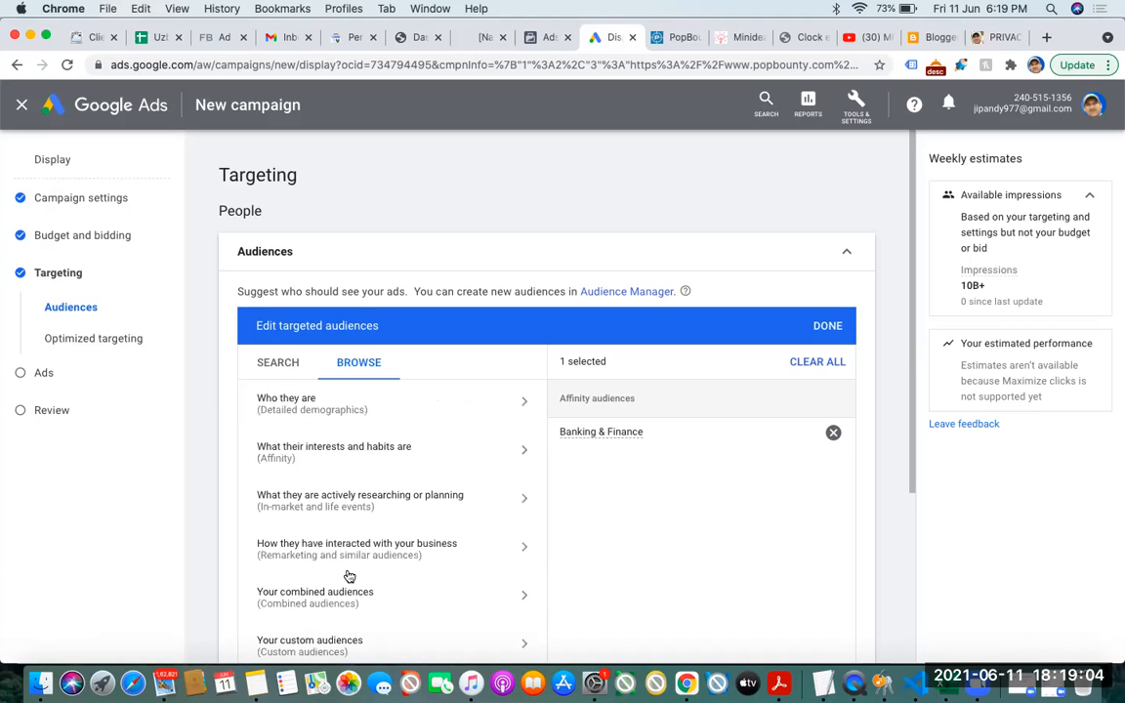
Examine the remarketing and similar audiences, check the display ads on minidea.co.in, and return to the campaign's targeting
{"action": "left_click", "coordinate": [396, 554]}
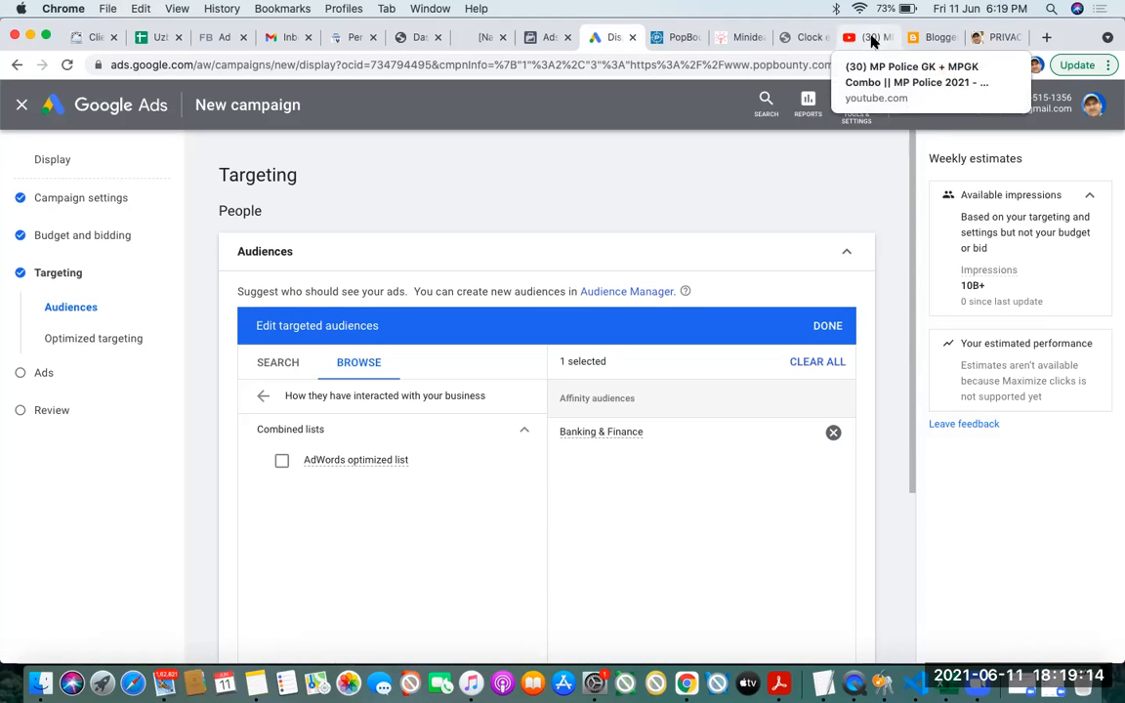
{"action": "left_click", "coordinate": [732, 39]}
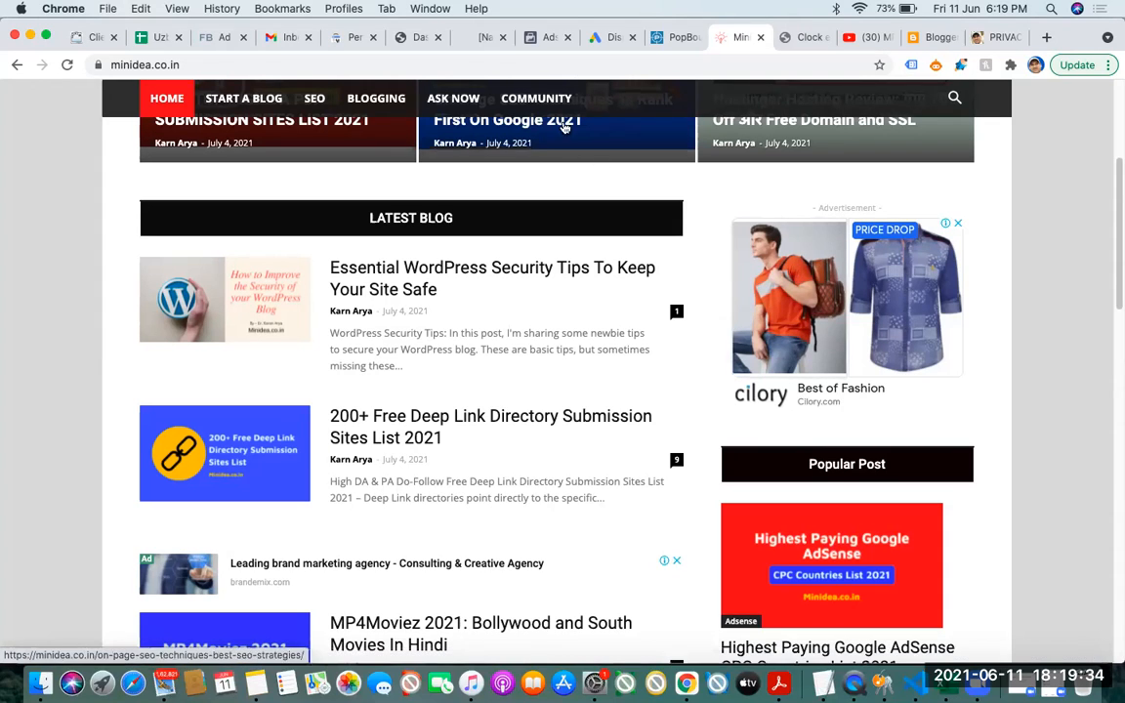
{"action": "left_click", "coordinate": [602, 38]}
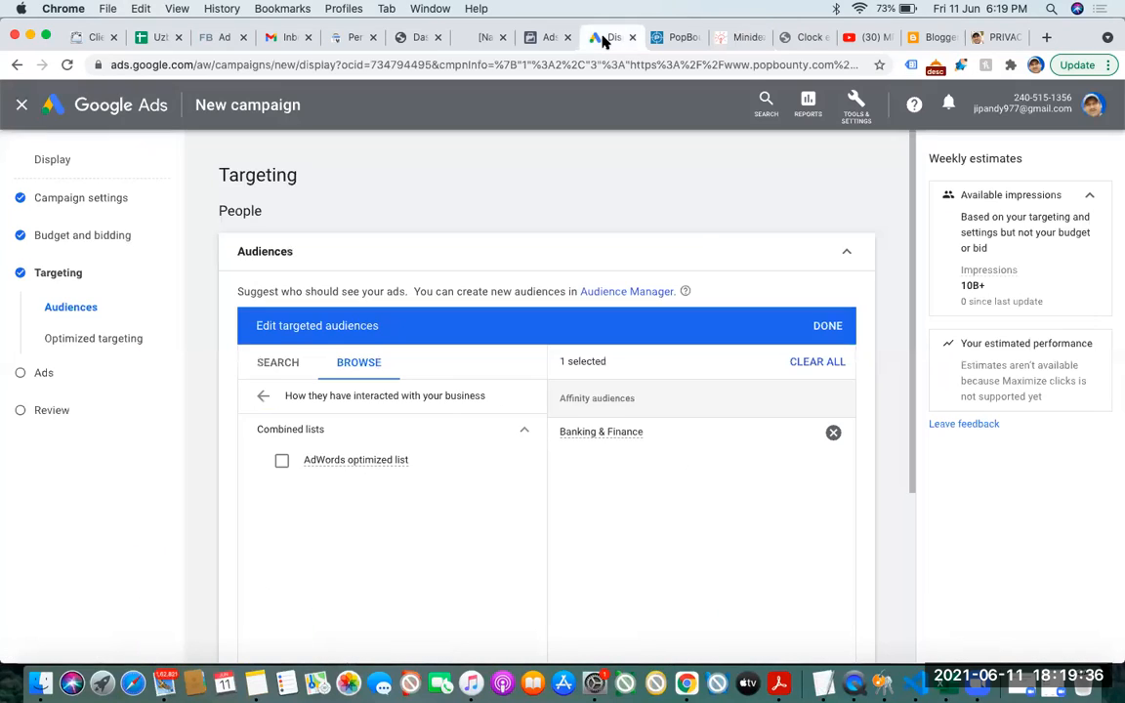
Go back to the audience categories and remove Banking & Finance from the targeted audiences
{"action": "left_click", "coordinate": [260, 400]}
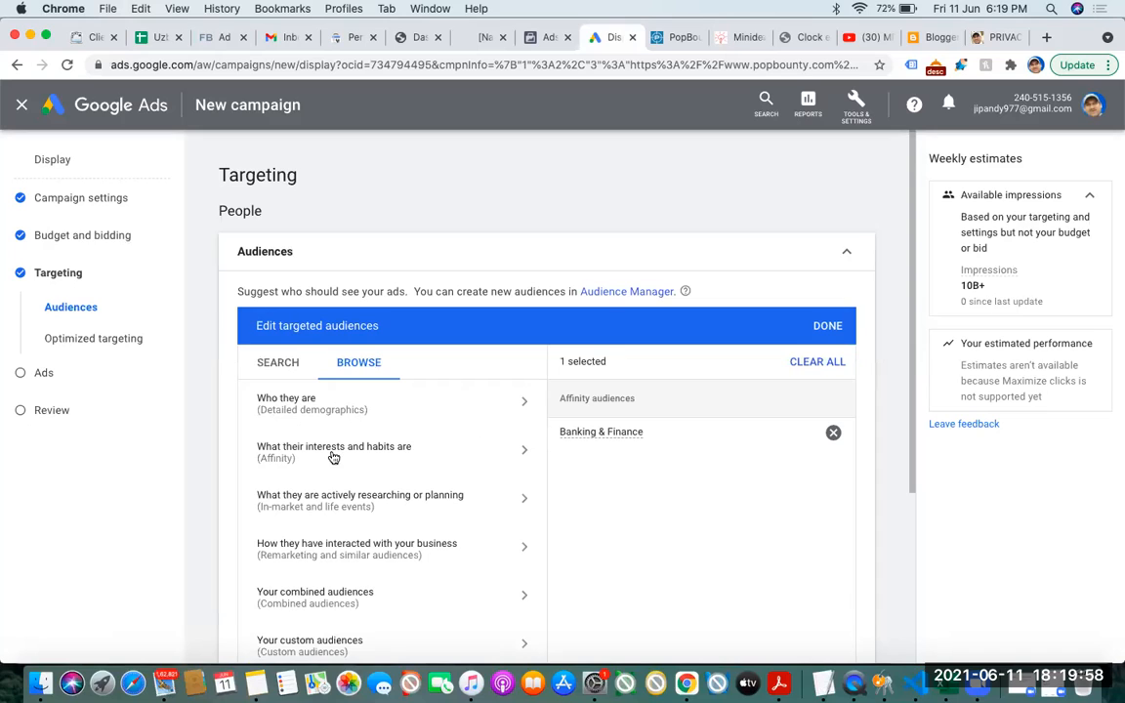
{"action": "left_click", "coordinate": [833, 434]}
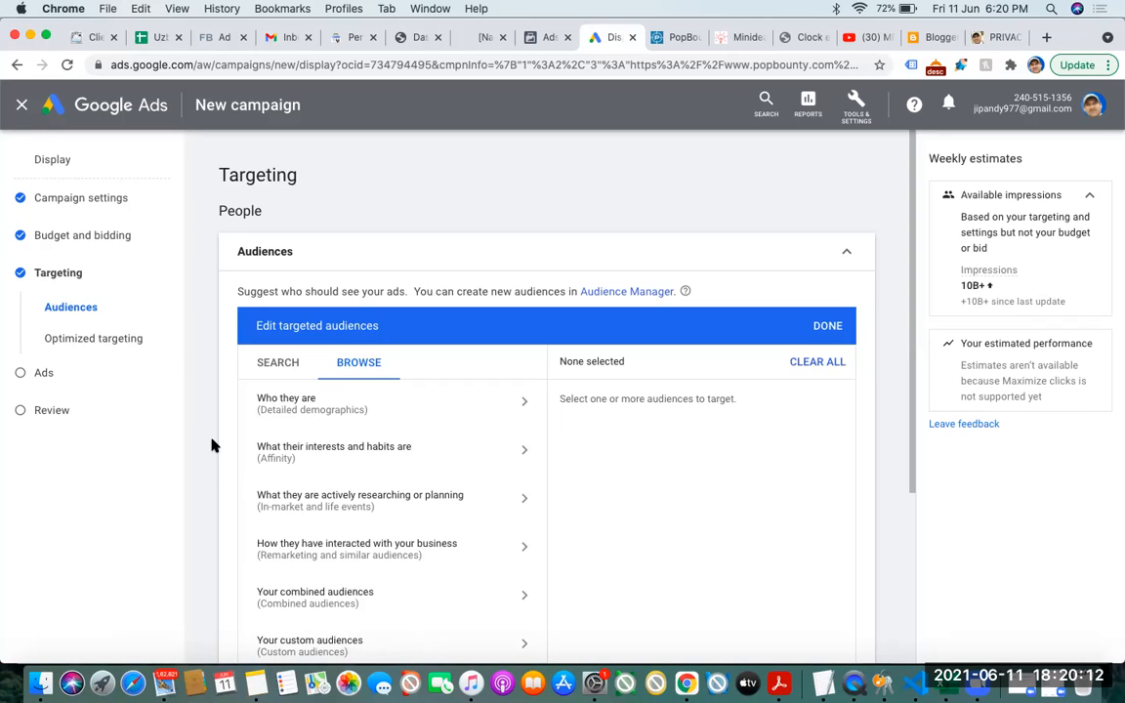
Search Google for "google analytics" in a new browser tab and try to follow the Google Analytics result
{"action": "left_click", "coordinate": [1043, 37]}
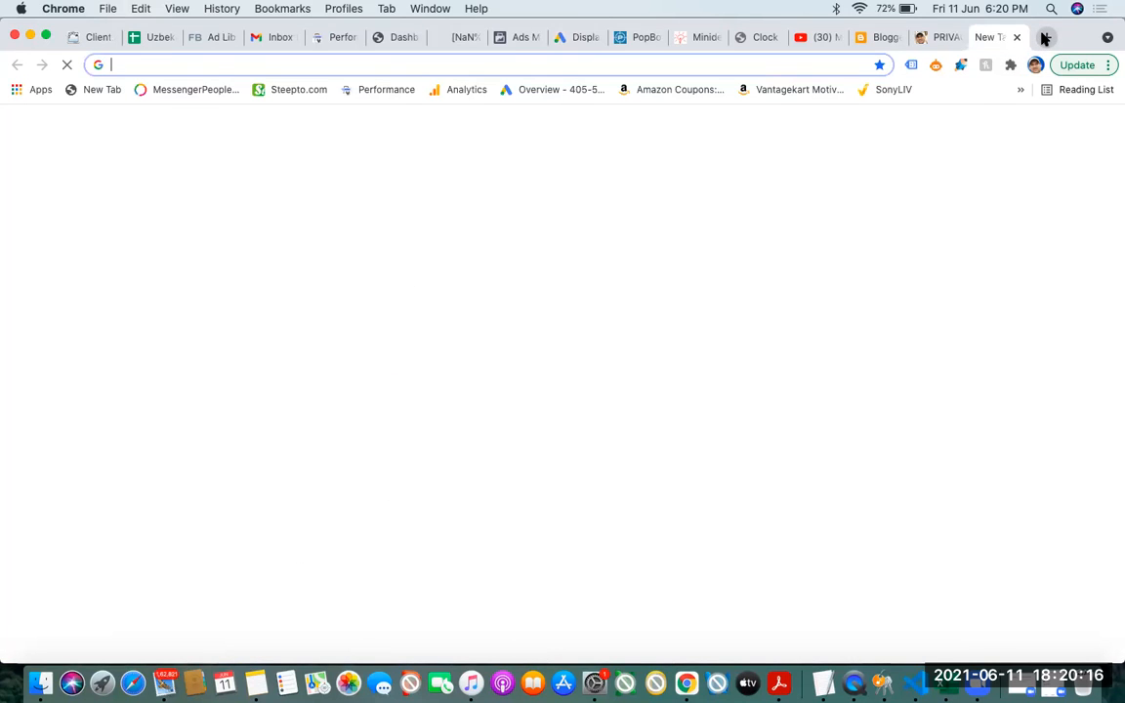
{"action": "type", "text": "g"}
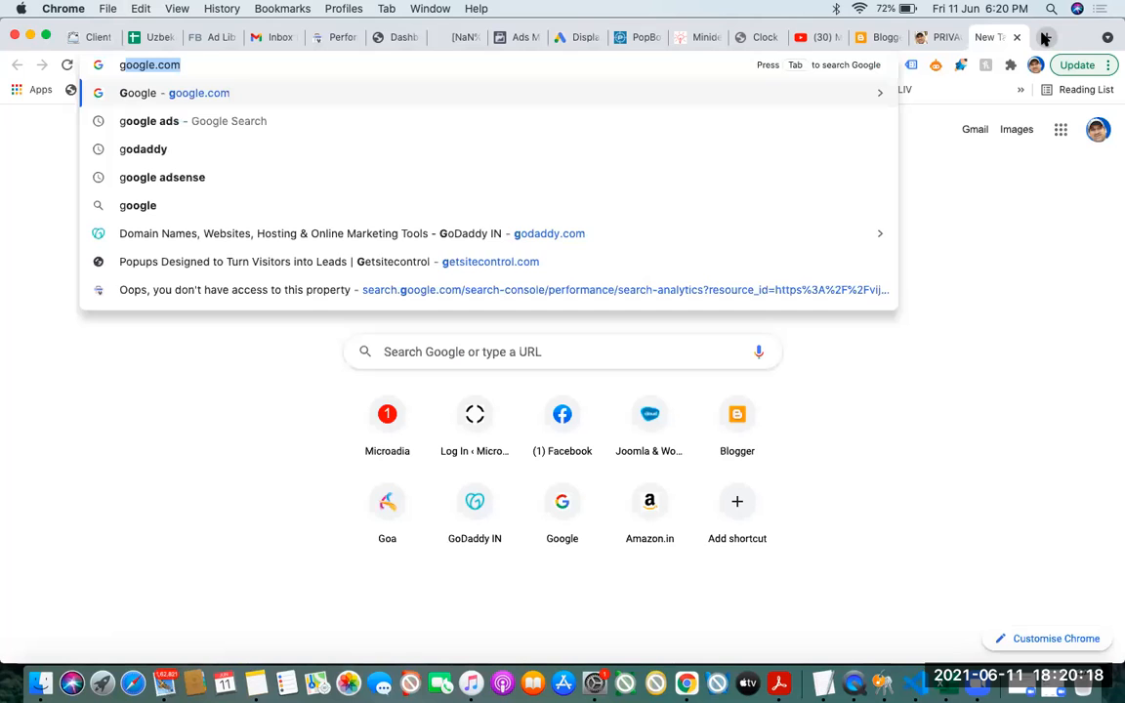
{"action": "type", "text": "oogl"}
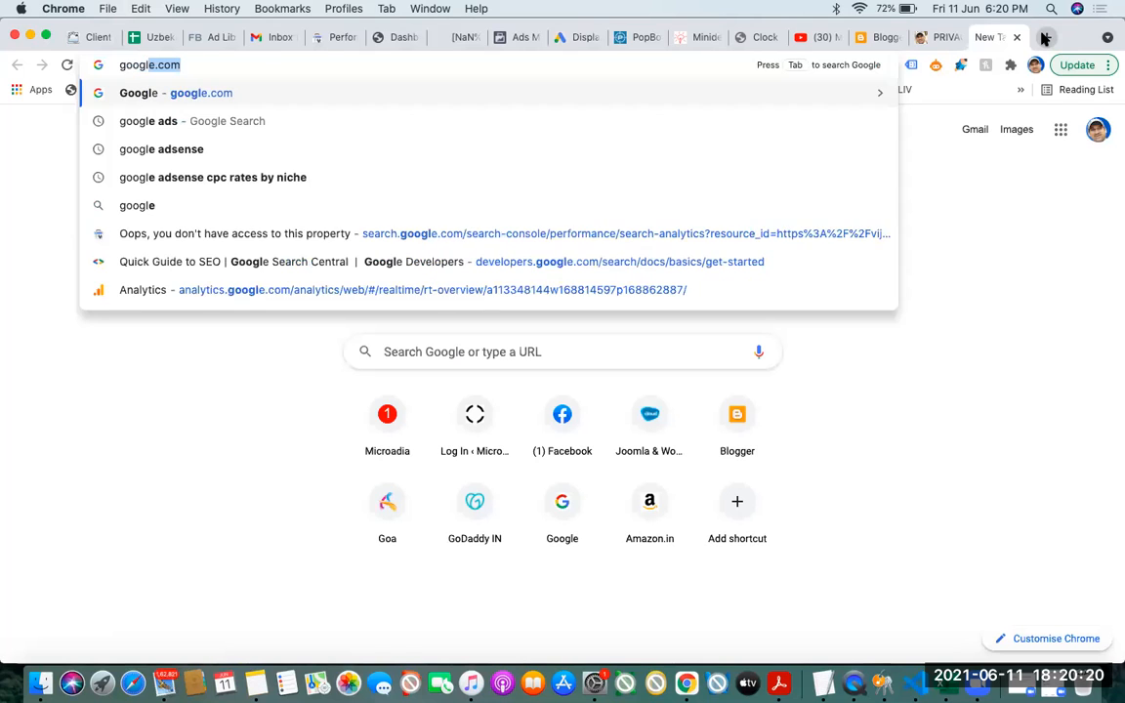
{"action": "type", "text": "e ad"}
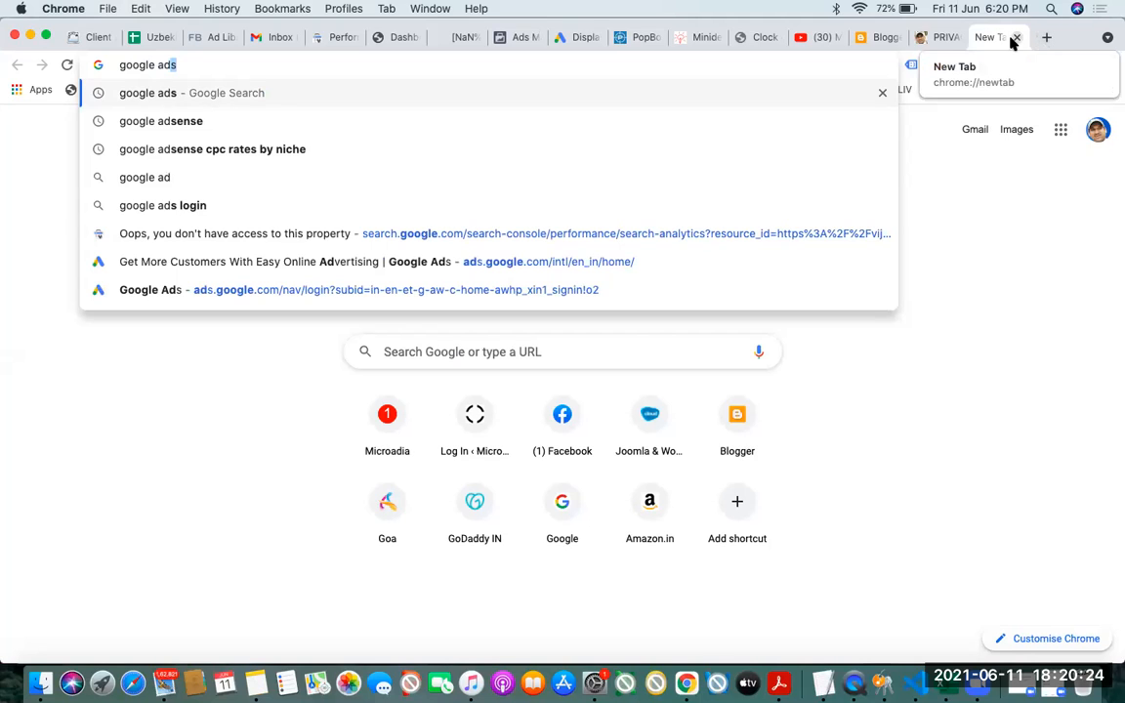
{"action": "key", "text": "BackSpace"}
{"action": "key", "text": "BackSpace"}
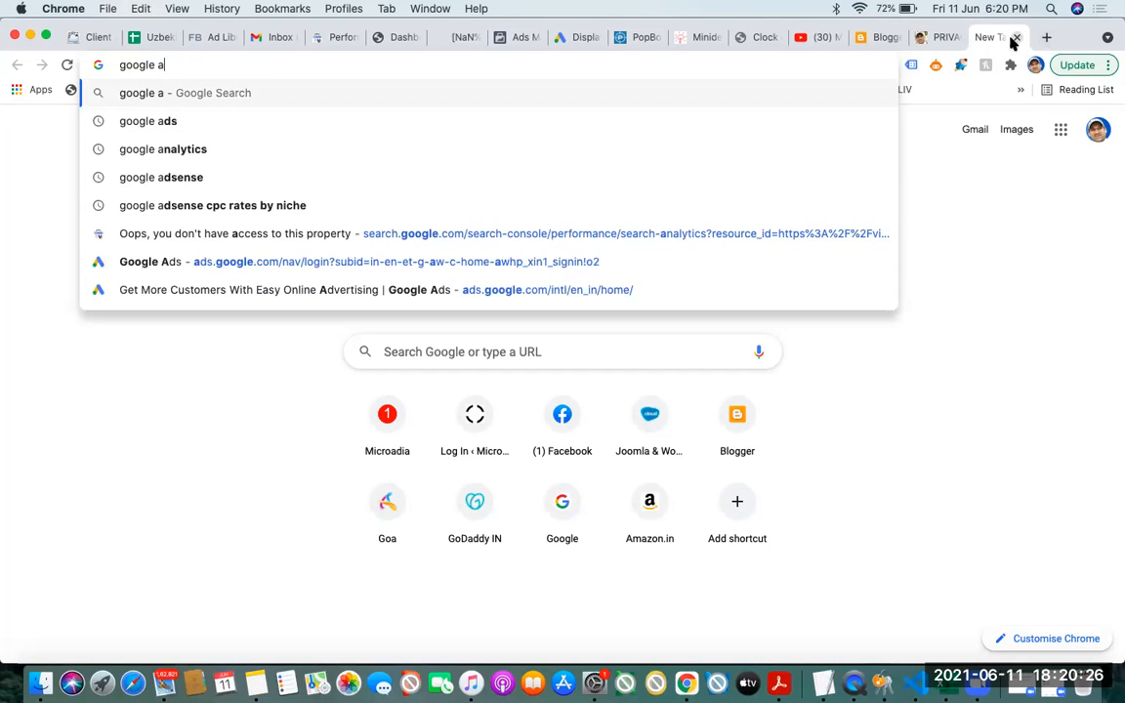
{"action": "type", "text": "na"}
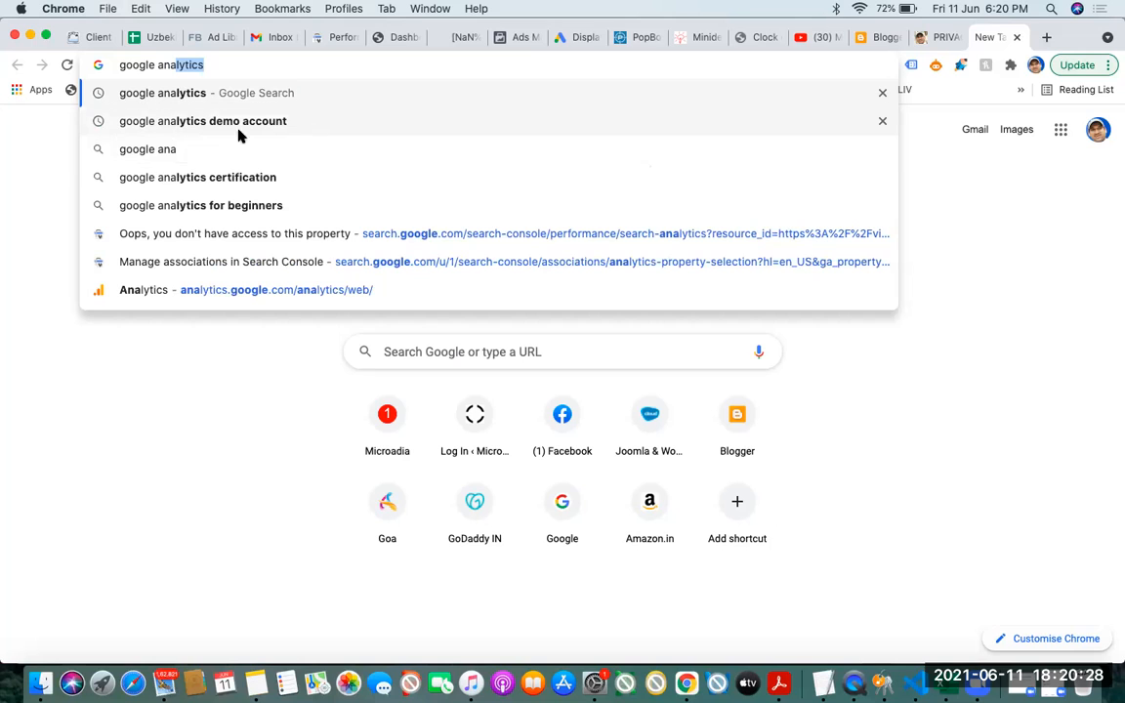
{"action": "left_click", "coordinate": [190, 96]}
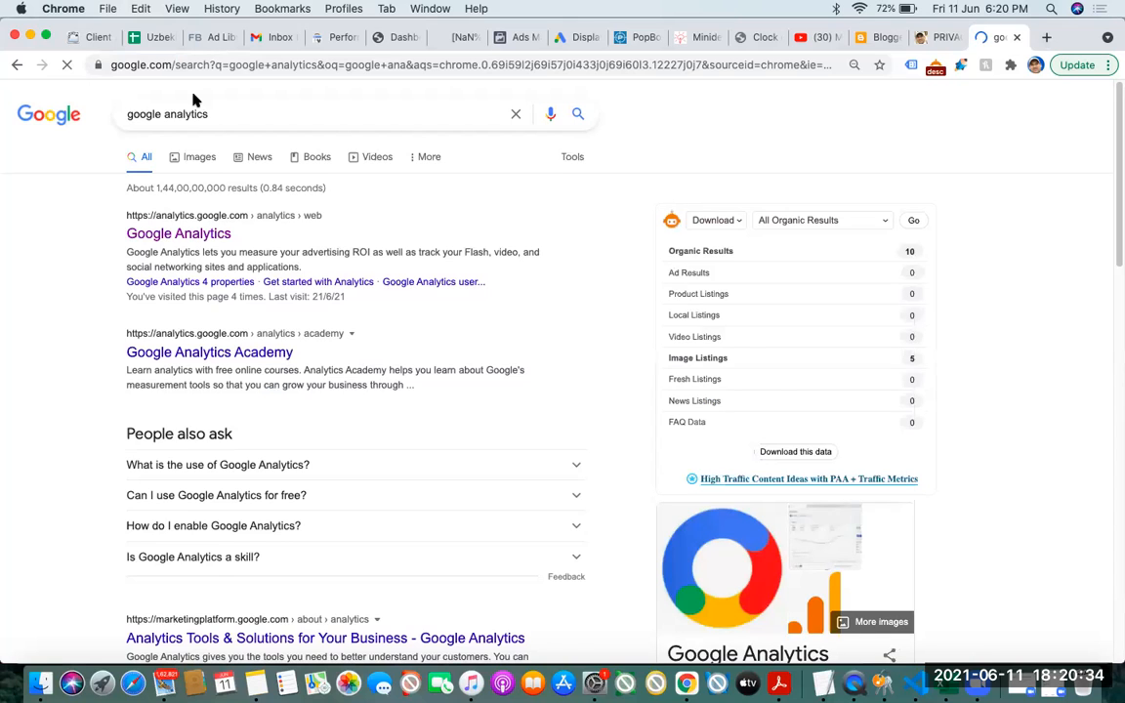
{"action": "left_click", "coordinate": [239, 237]}
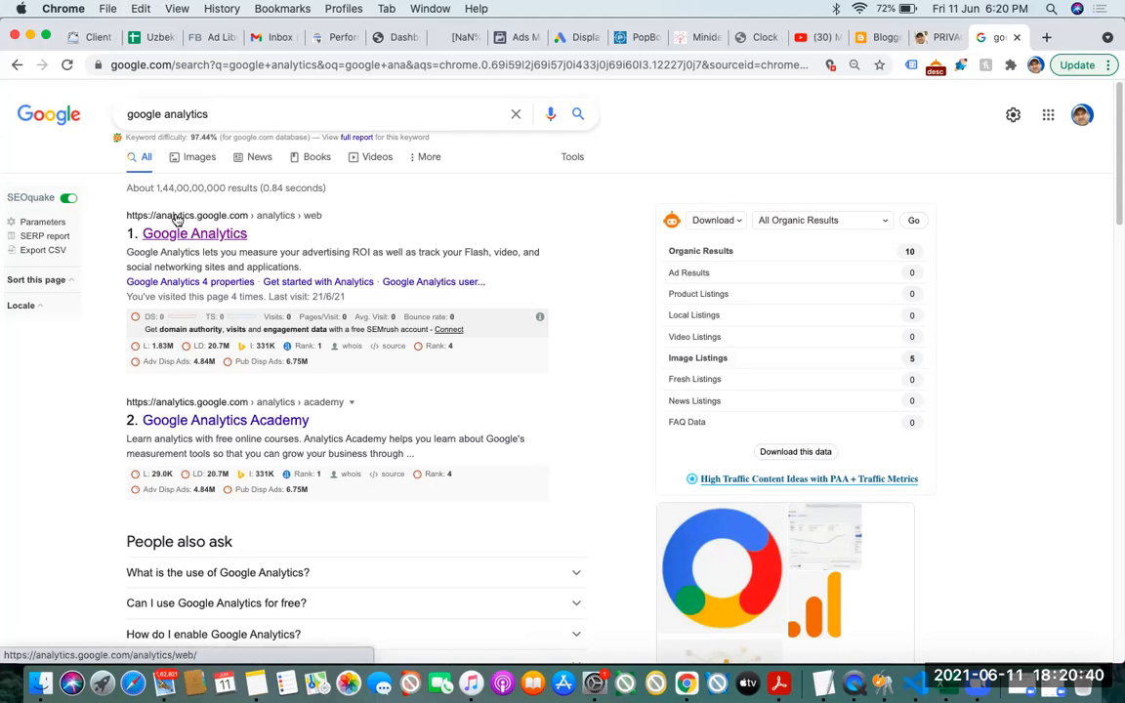
View the page source of minidea.co.in, find "google ana" and highlight the Google Analytics site tag code
{"action": "left_click", "coordinate": [930, 37]}
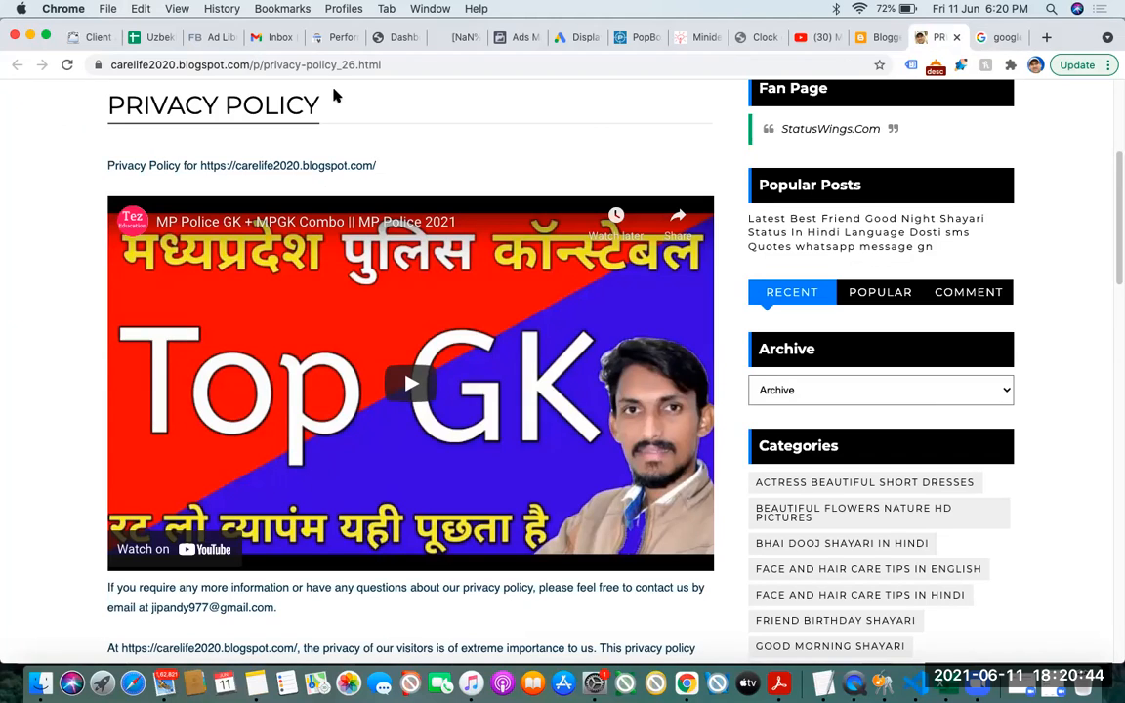
{"action": "left_click", "coordinate": [689, 37]}
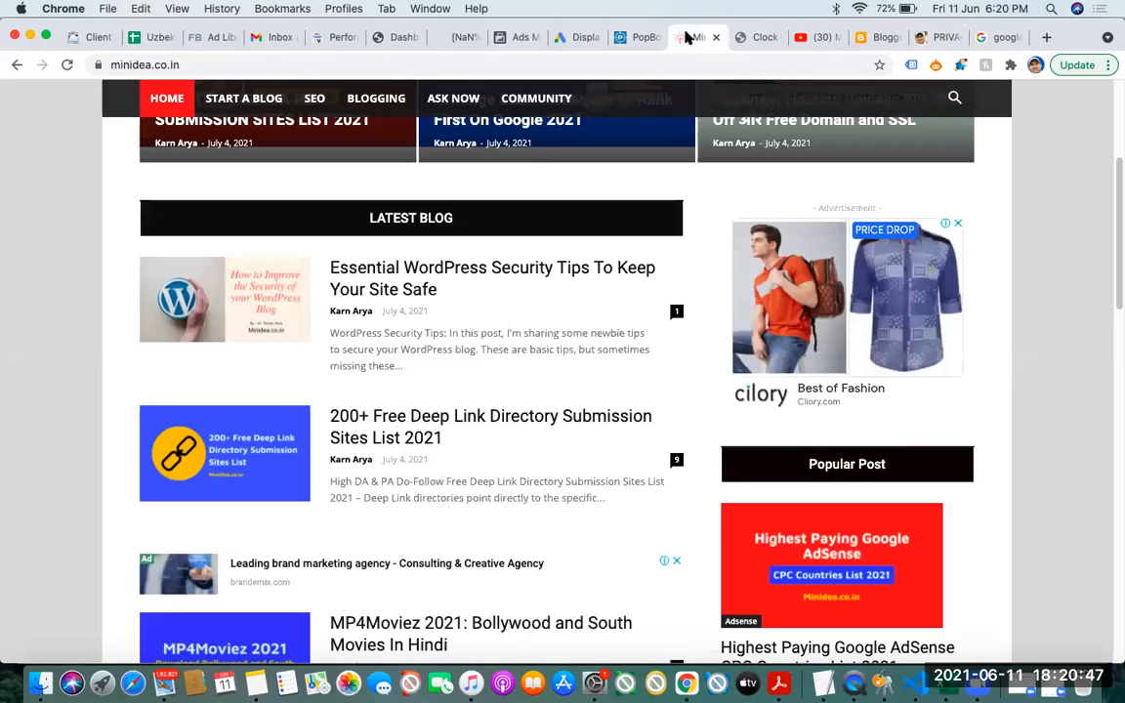
{"action": "right_click", "coordinate": [64, 170]}
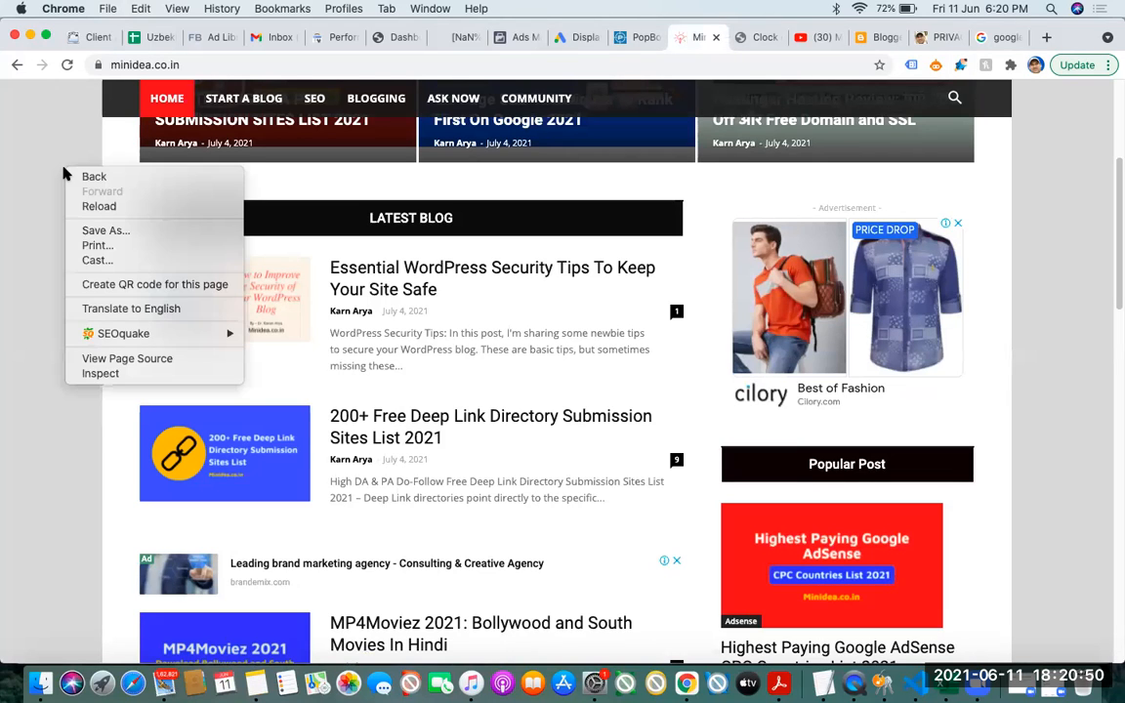
{"action": "left_click", "coordinate": [125, 359]}
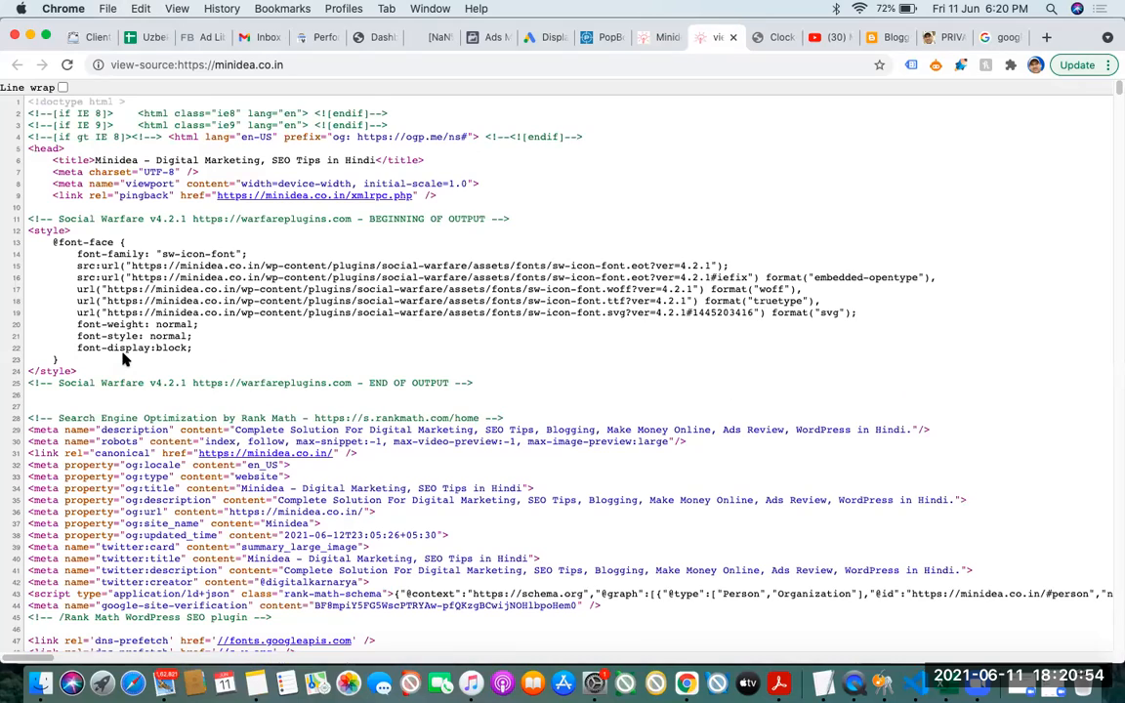
{"action": "key", "text": "super+f"}
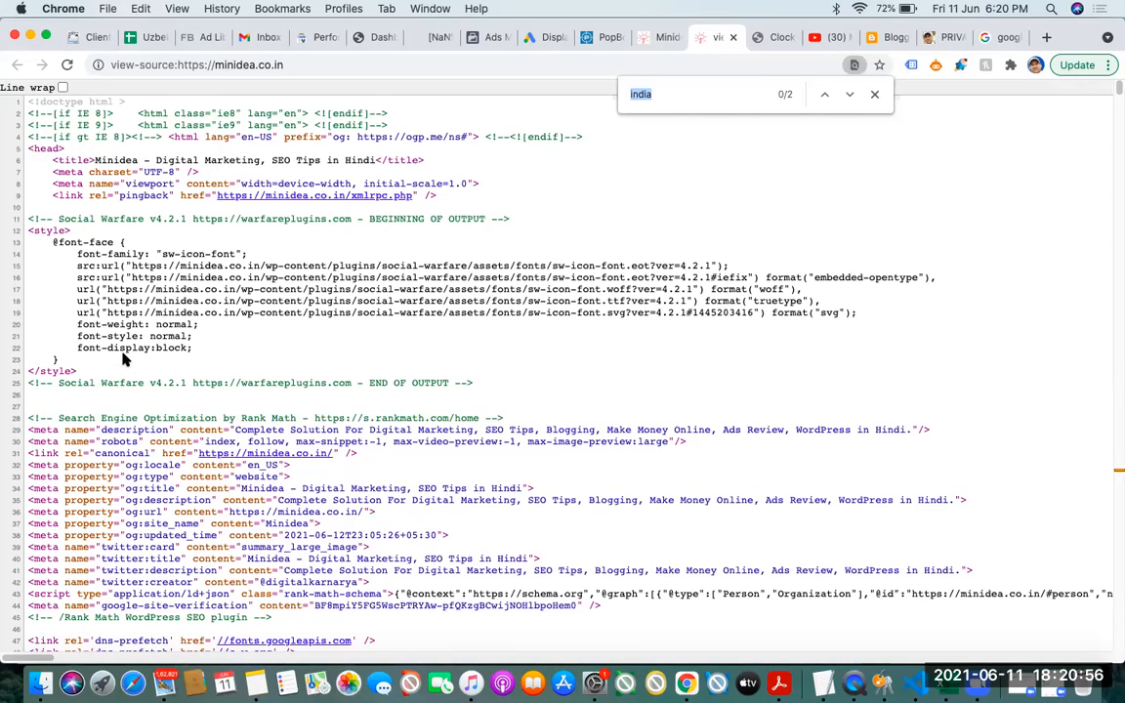
{"action": "type", "text": "google ana"}
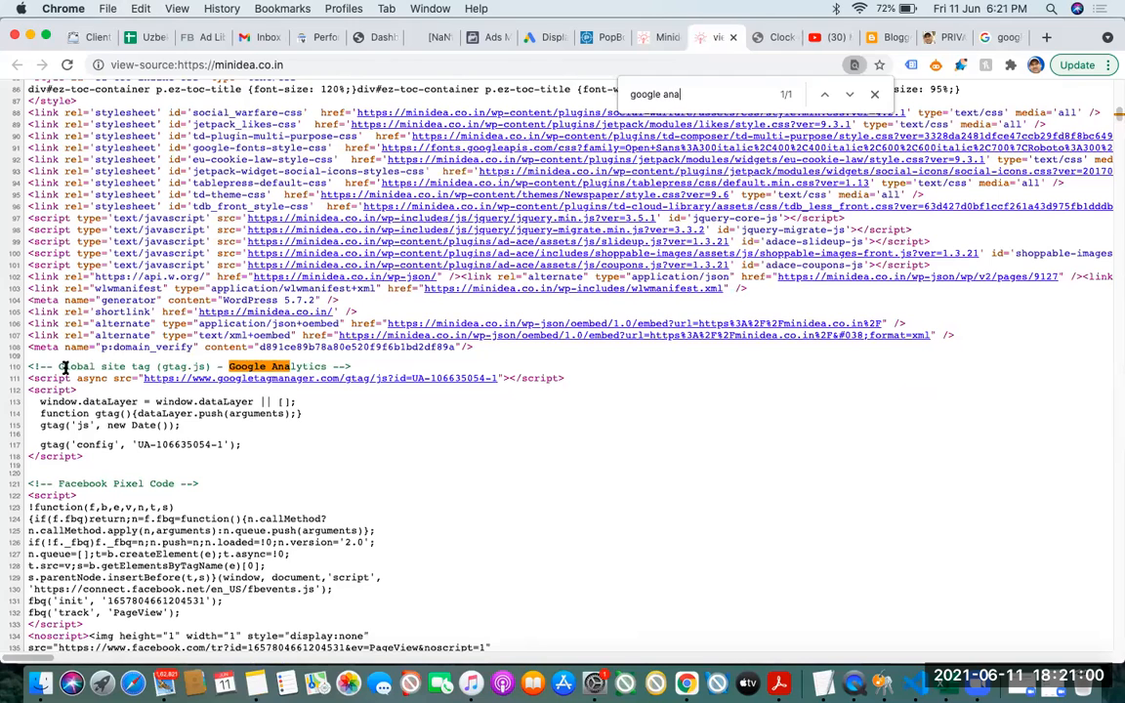
{"action": "left_click_drag", "start_coordinate": [65, 363], "coordinate": [358, 462]}
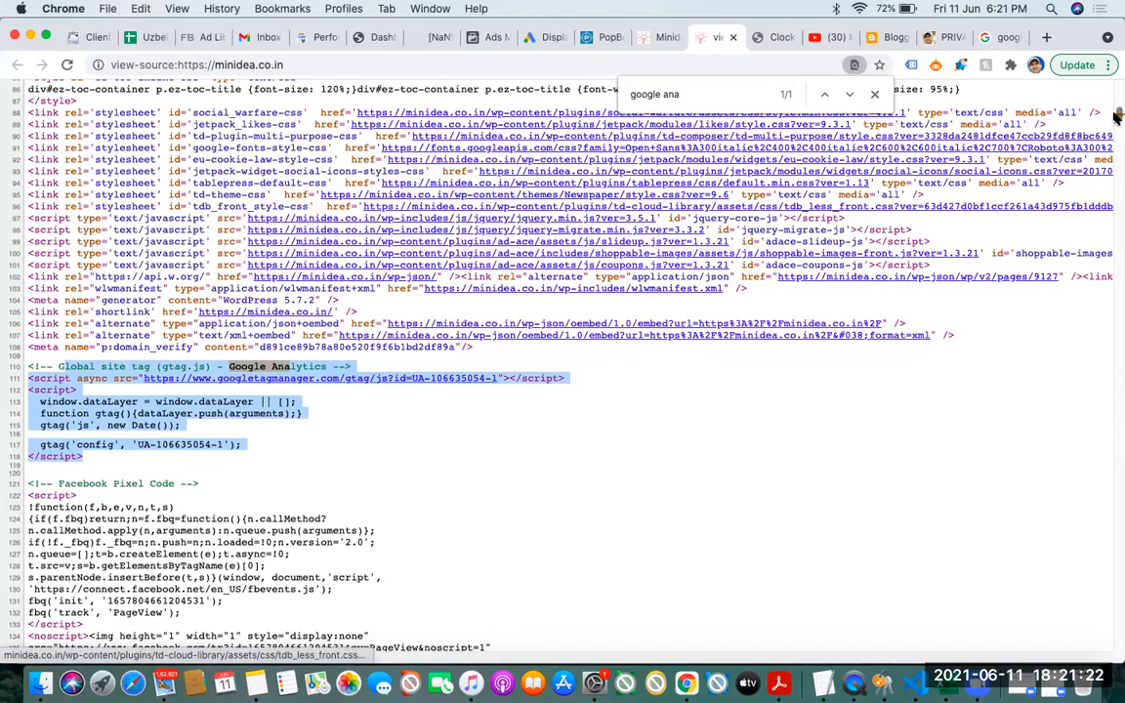
Examine the title line at the start of the minidea.co.in source, checking back briefly with the Google Ads targeting page
{"action": "left_click_drag", "start_coordinate": [1117, 113], "coordinate": [1005, 74]}
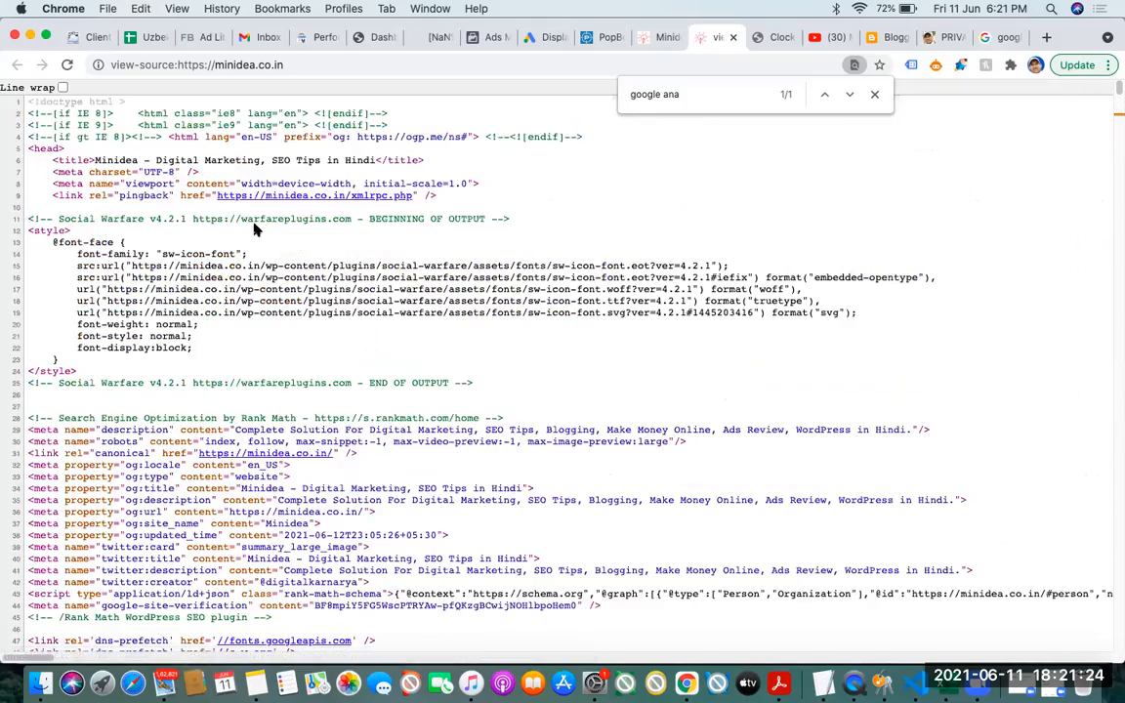
{"action": "left_click_drag", "start_coordinate": [91, 160], "coordinate": [391, 158]}
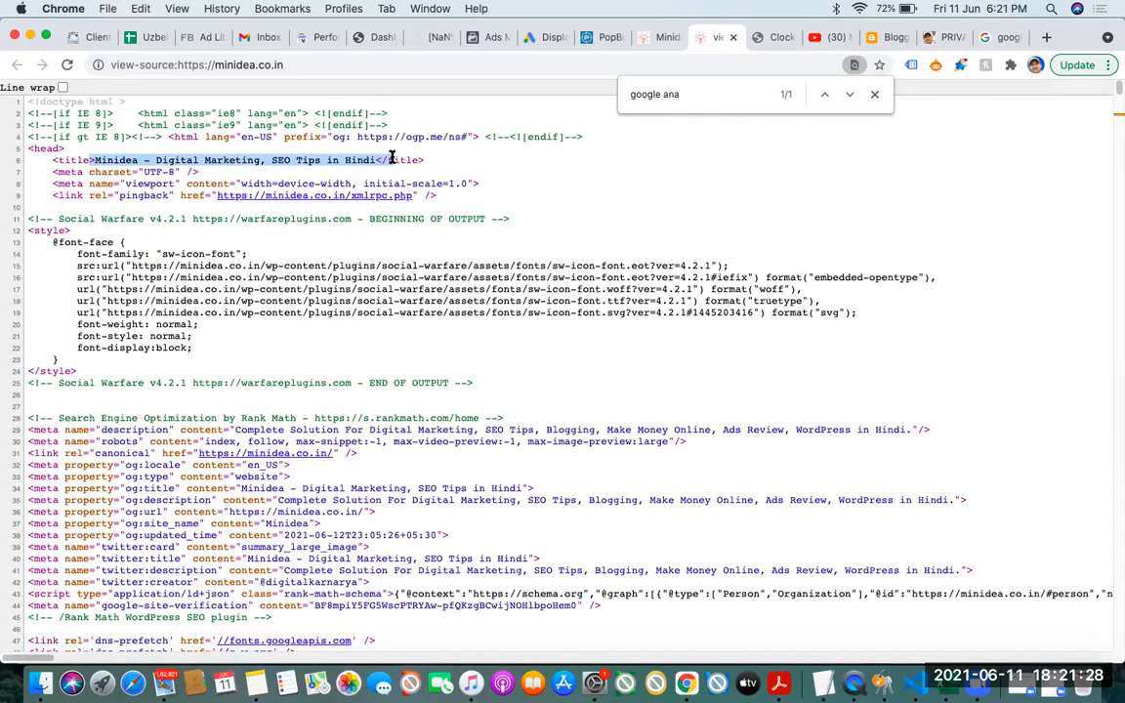
{"action": "left_click", "coordinate": [545, 39]}
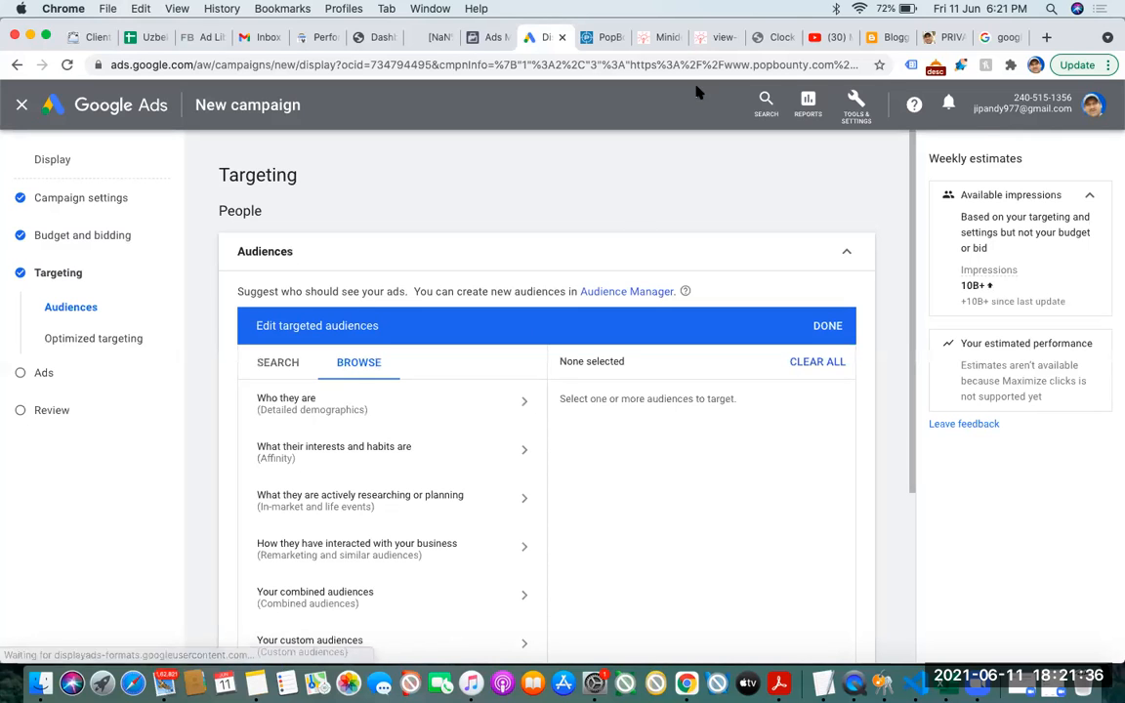
{"action": "key", "text": "super+f"}
{"action": "left_click", "coordinate": [717, 38]}
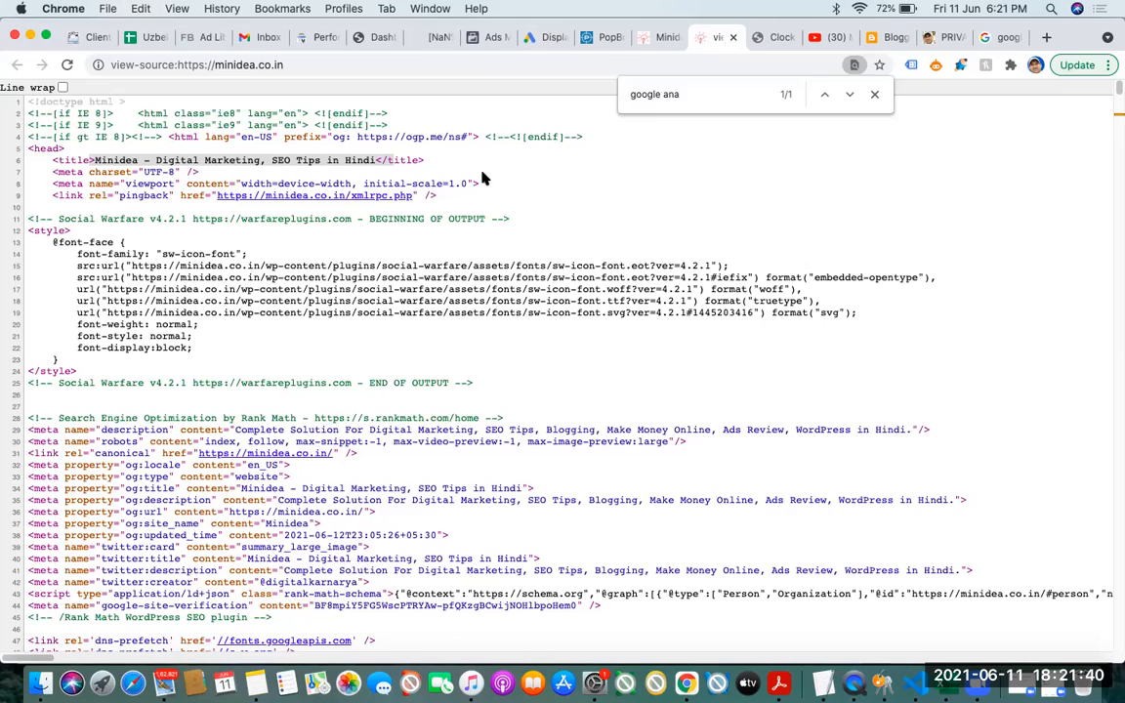
{"action": "left_click_drag", "start_coordinate": [82, 159], "coordinate": [332, 157]}
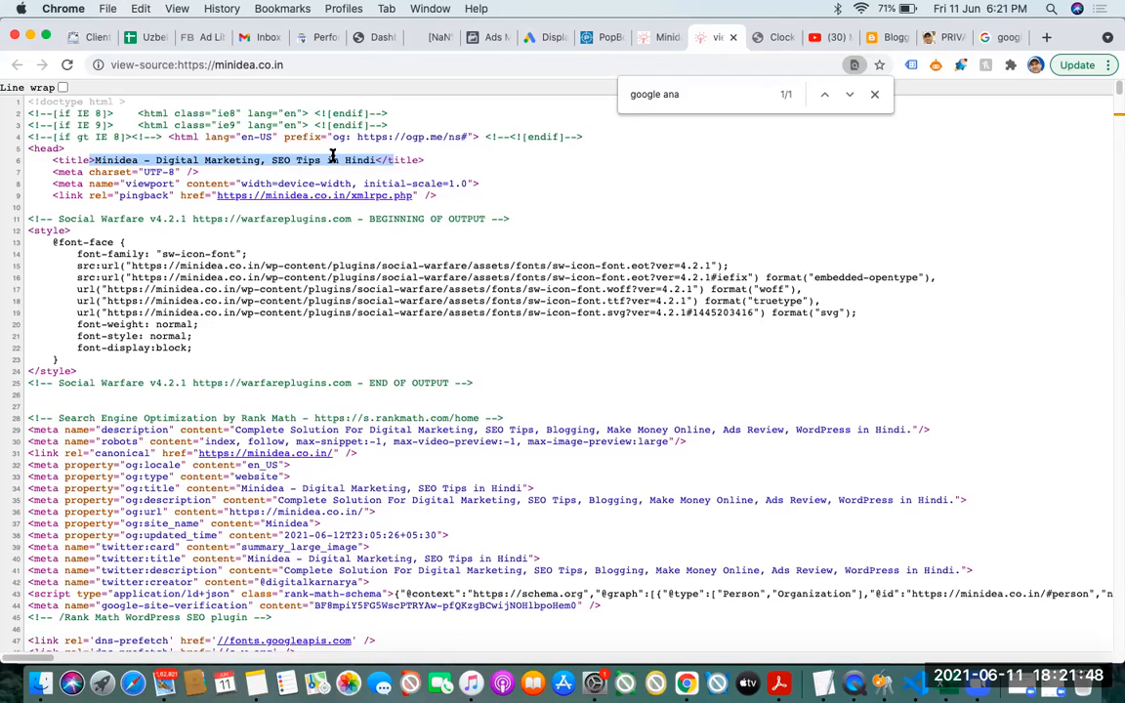
Return to the Google Ads campaign and add demographics to its targeting
{"action": "left_click", "coordinate": [544, 37]}
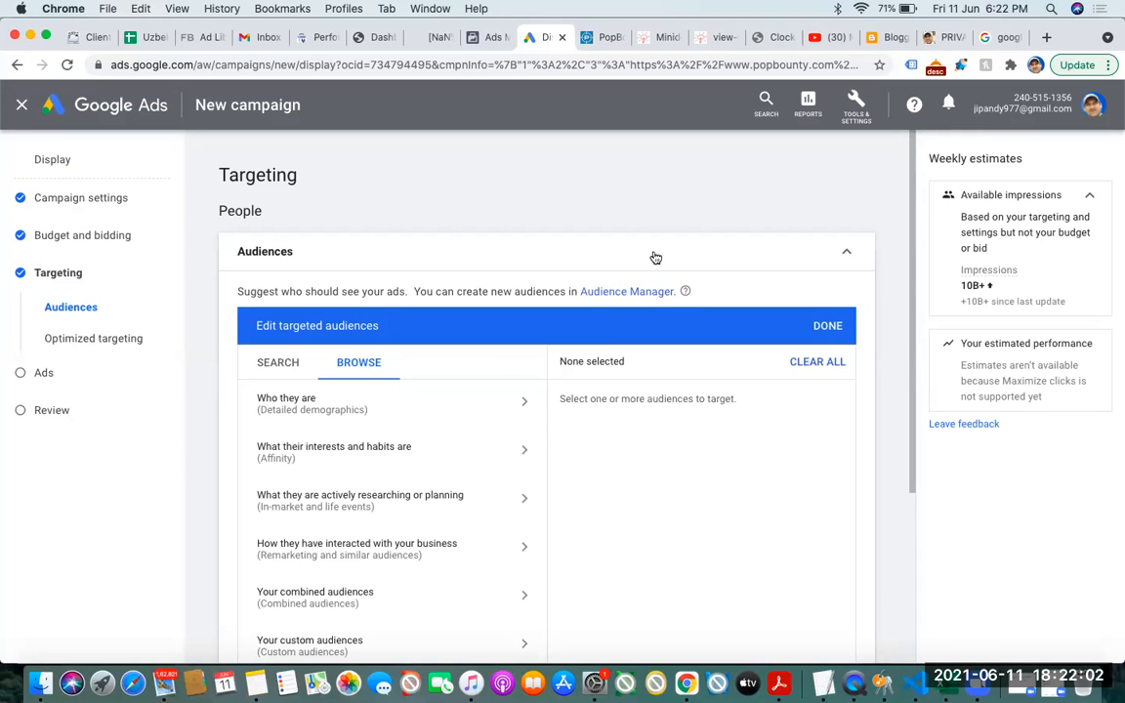
{"action": "left_click_drag", "start_coordinate": [910, 181], "coordinate": [914, 347]}
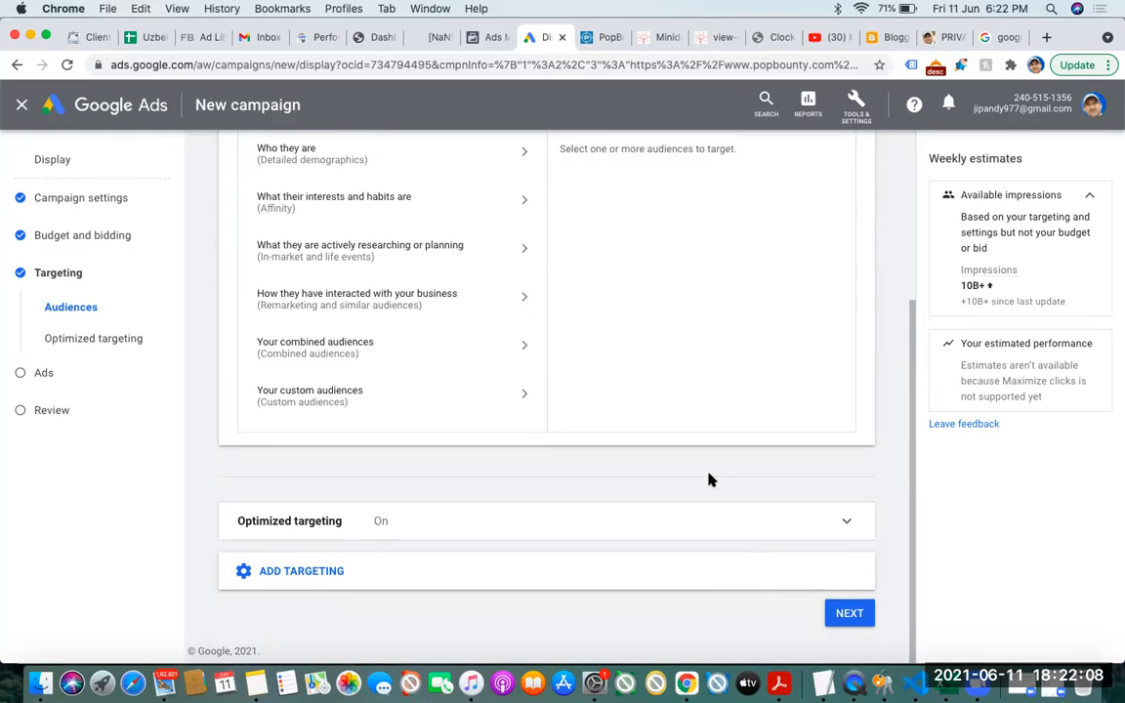
{"action": "left_click_drag", "start_coordinate": [911, 427], "coordinate": [879, 559]}
{"action": "scroll", "coordinate": [906, 335], "scroll_direction": "up", "scroll_amount": 2}
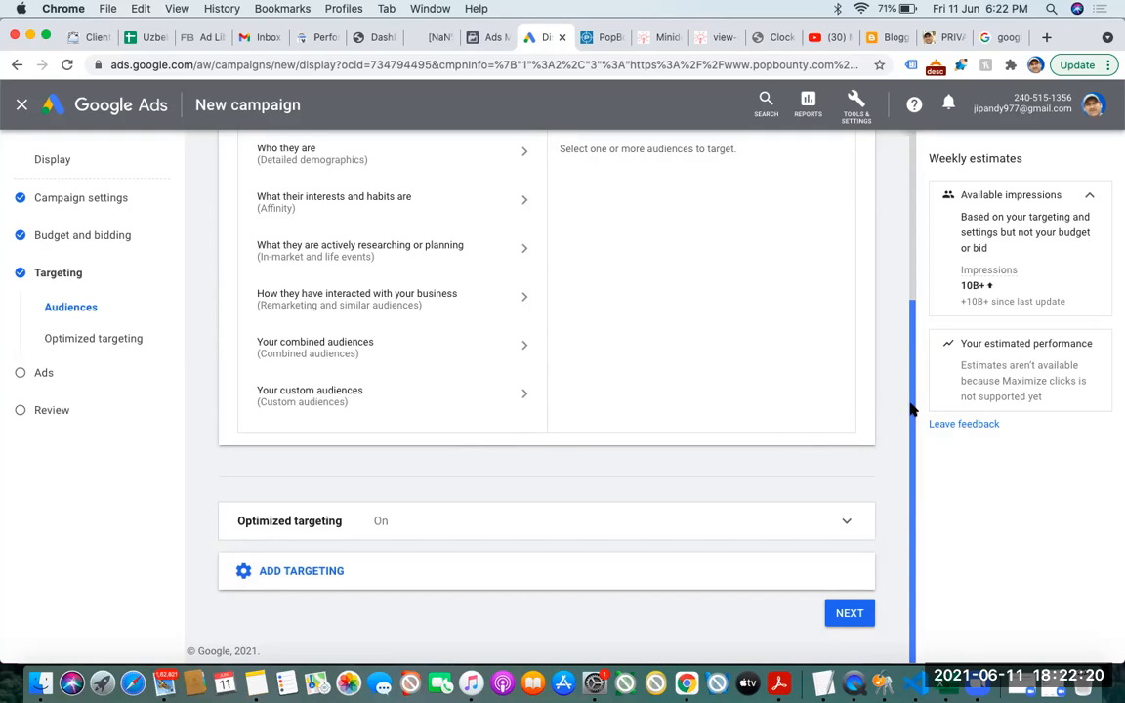
{"action": "left_click", "coordinate": [315, 571]}
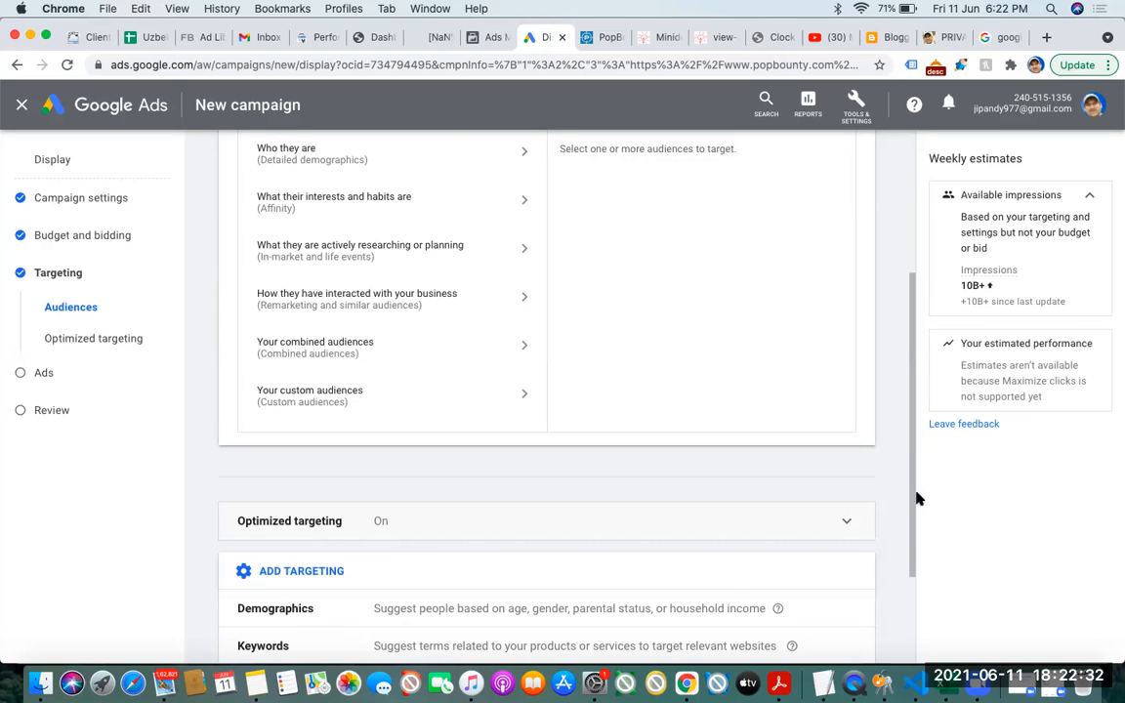
{"action": "scroll", "coordinate": [916, 527], "scroll_direction": "down", "scroll_amount": 3}
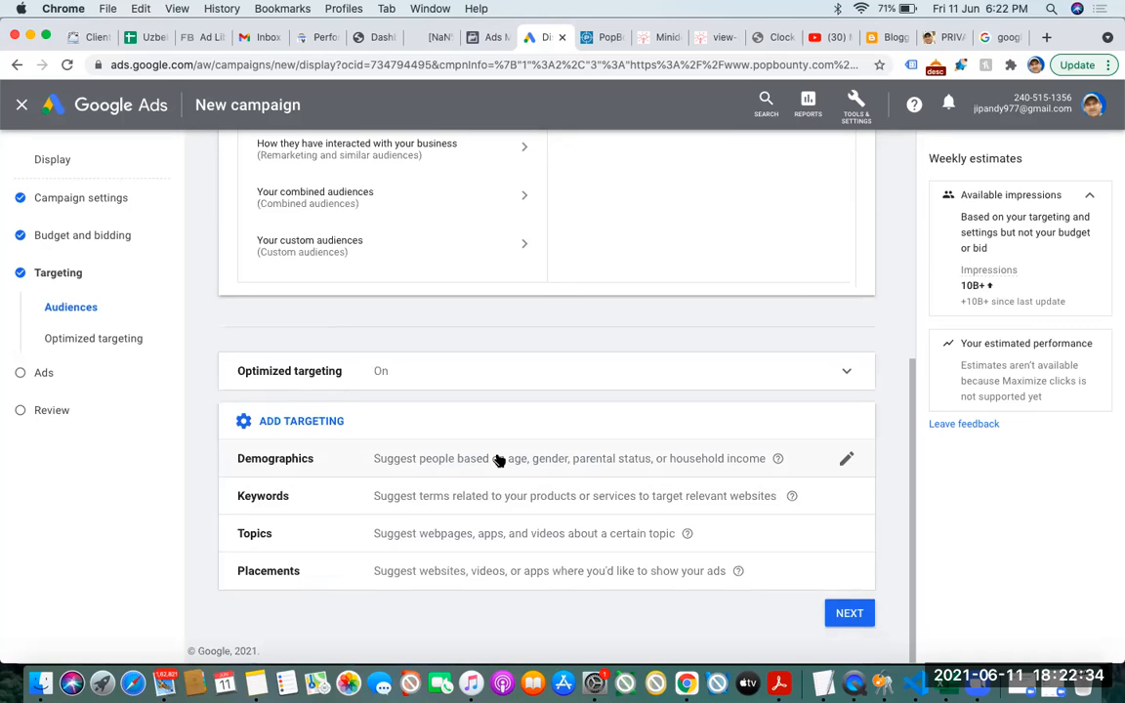
{"action": "left_click", "coordinate": [496, 459]}
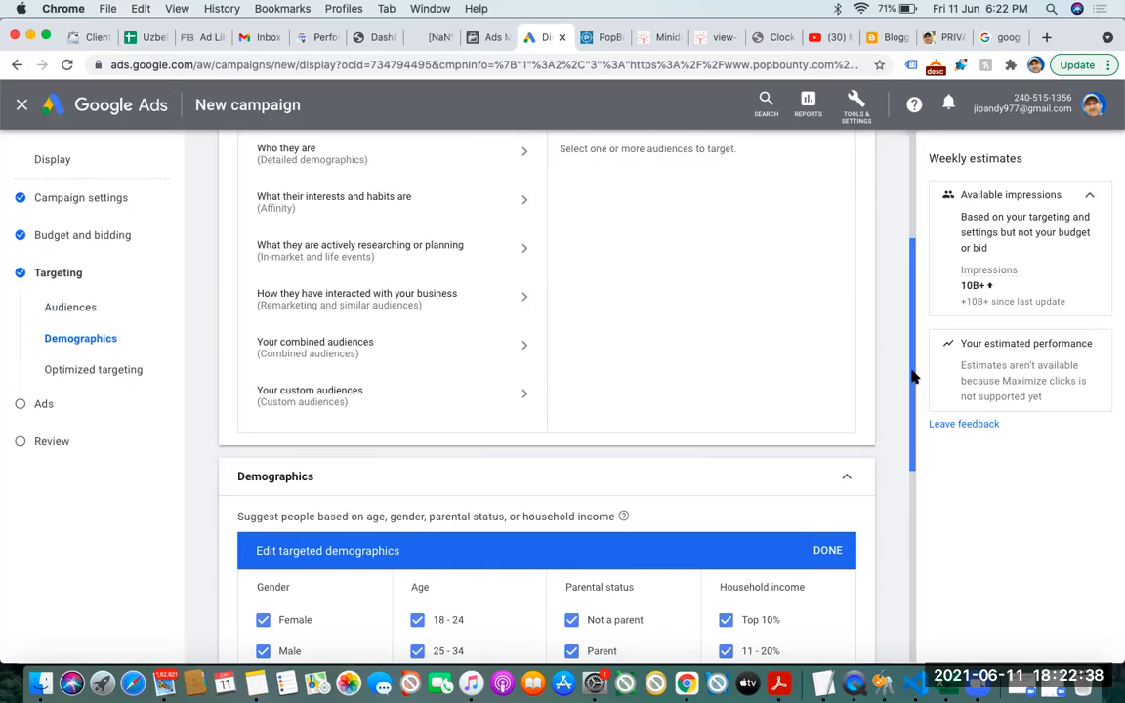
{"action": "left_click_drag", "start_coordinate": [912, 377], "coordinate": [929, 529]}
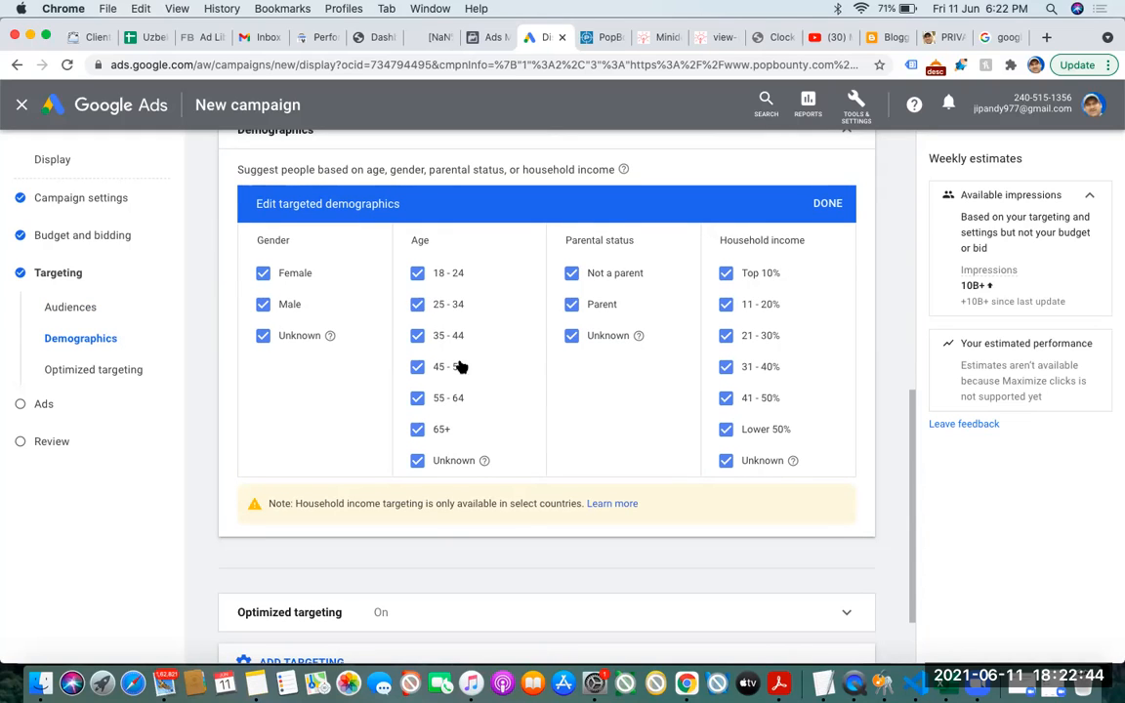
Exclude the 18 - 24, 55 - 64 and 65+ age groups from the targeted demographics
{"action": "left_click", "coordinate": [417, 274]}
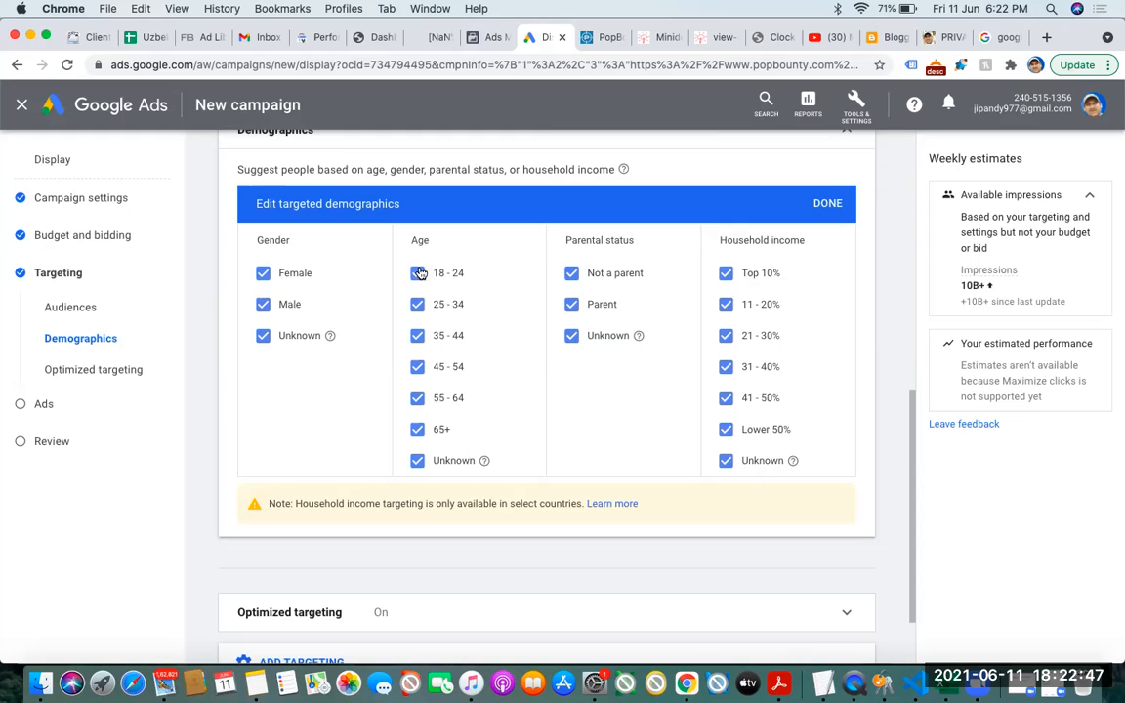
{"action": "left_click", "coordinate": [417, 399]}
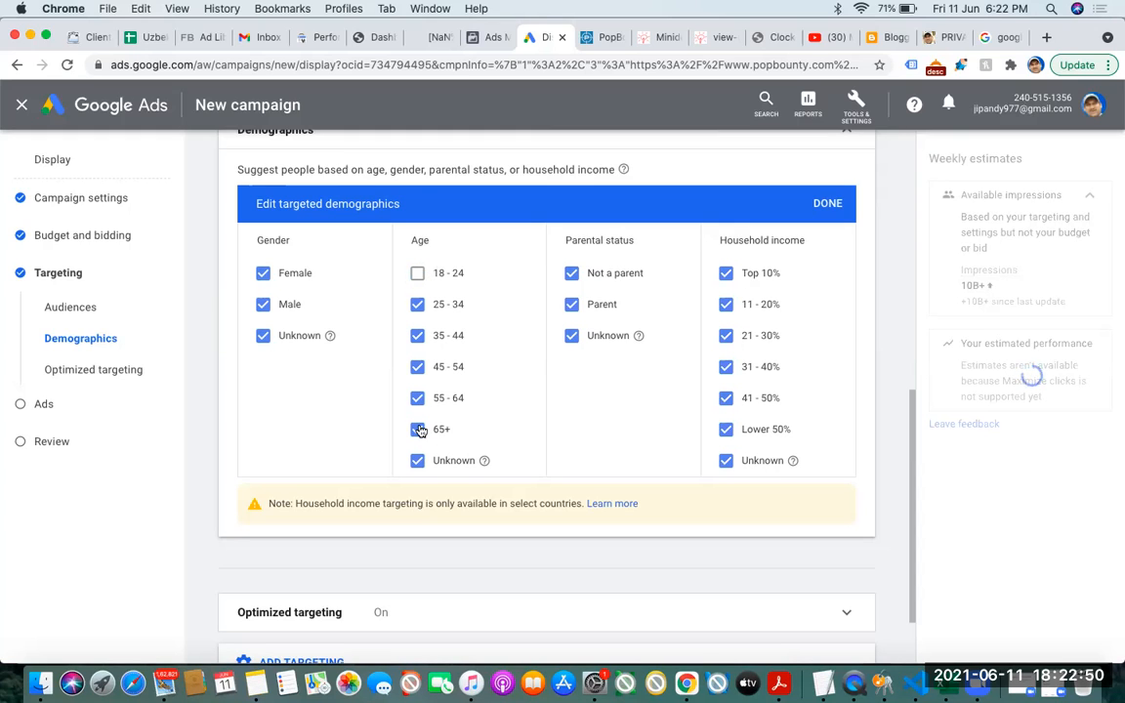
{"action": "left_click", "coordinate": [417, 429]}
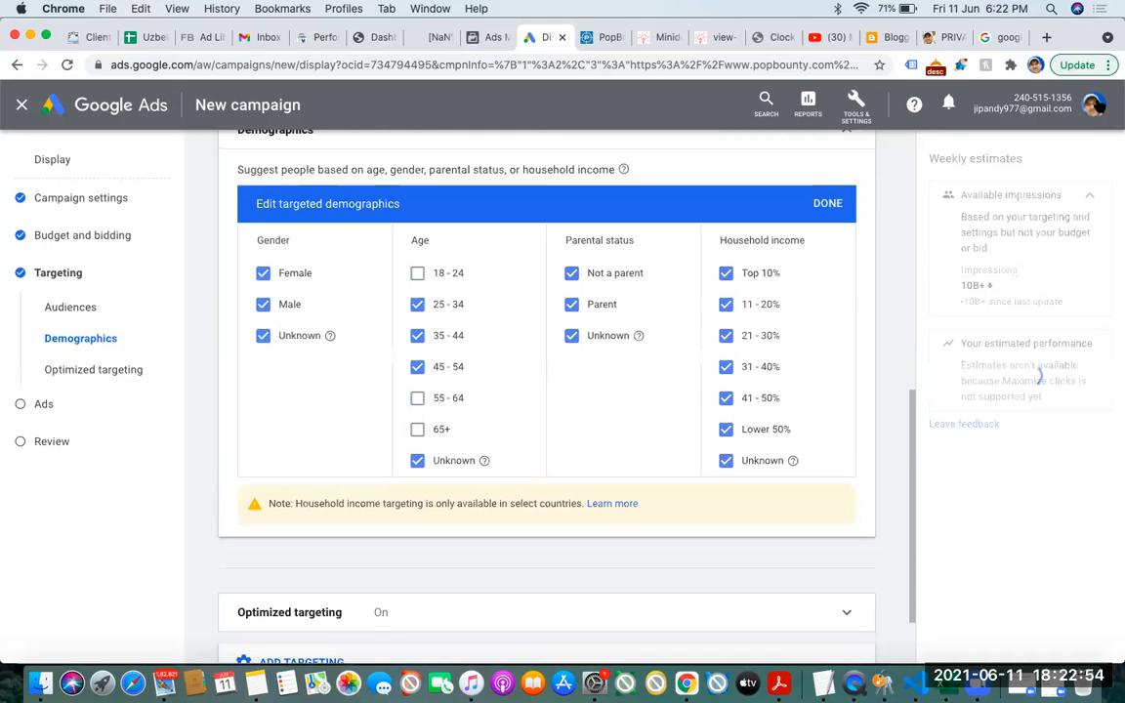
{"action": "left_click", "coordinate": [1091, 105]}
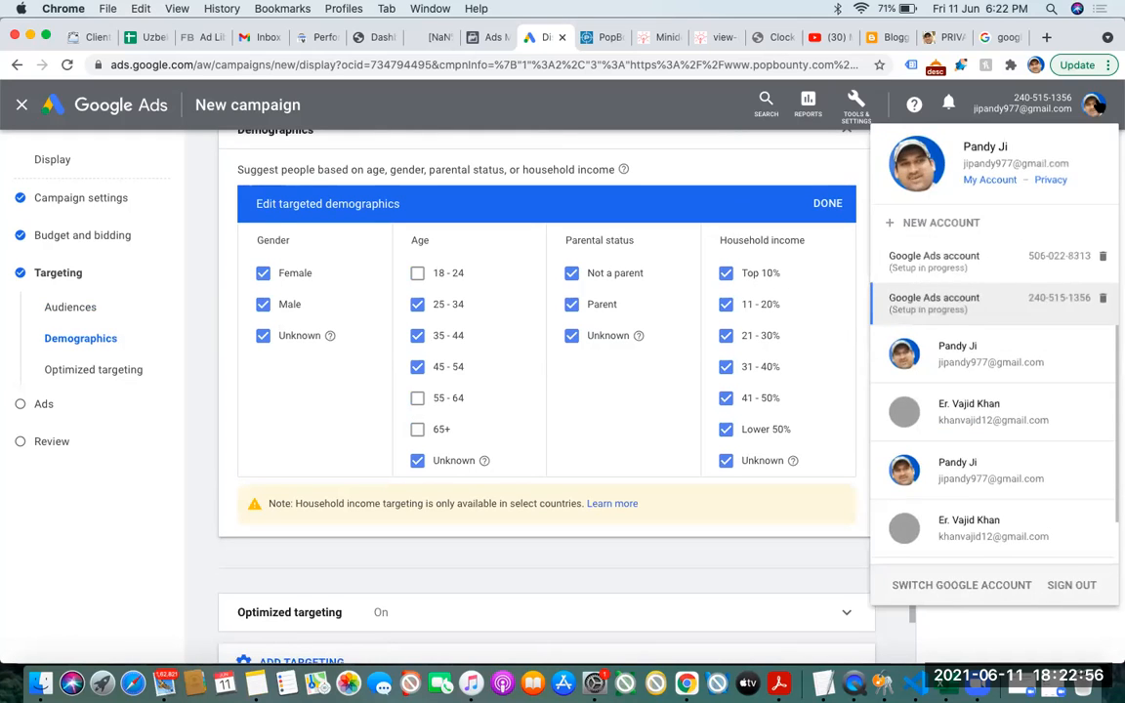
{"action": "left_click", "coordinate": [592, 107]}
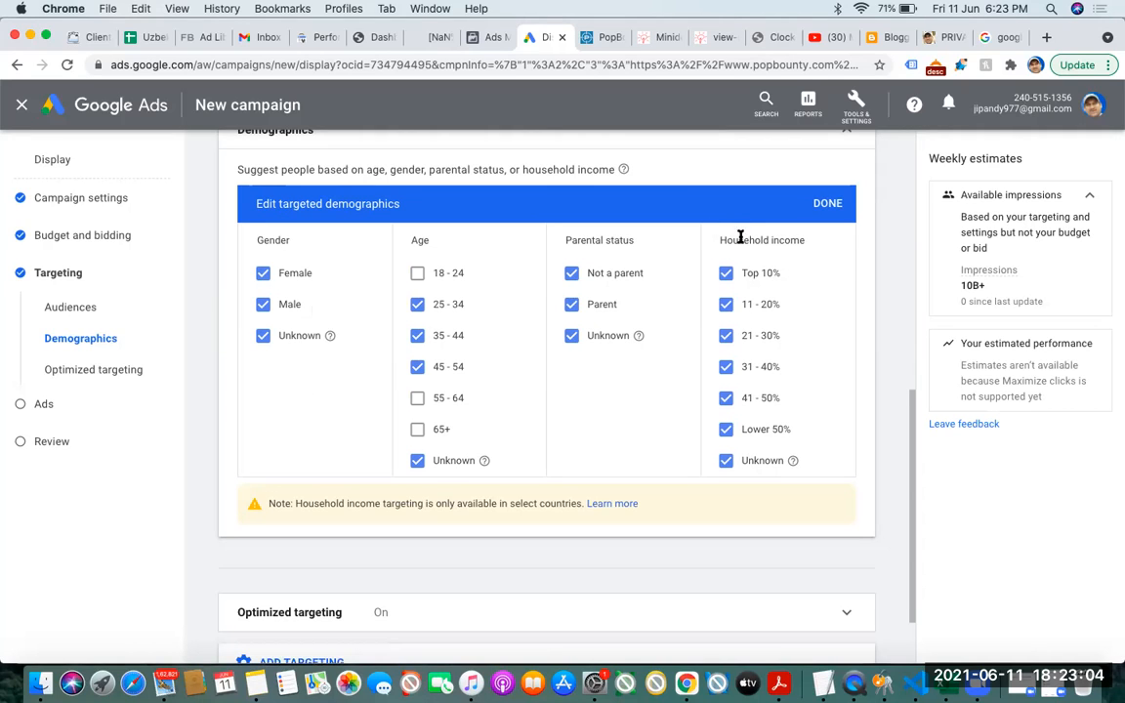
{"action": "left_click_drag", "start_coordinate": [739, 239], "coordinate": [834, 244]}
{"action": "left_click", "coordinate": [896, 289]}
Add keywords as another targeting type for the campaign
{"action": "left_click_drag", "start_coordinate": [914, 417], "coordinate": [904, 507]}
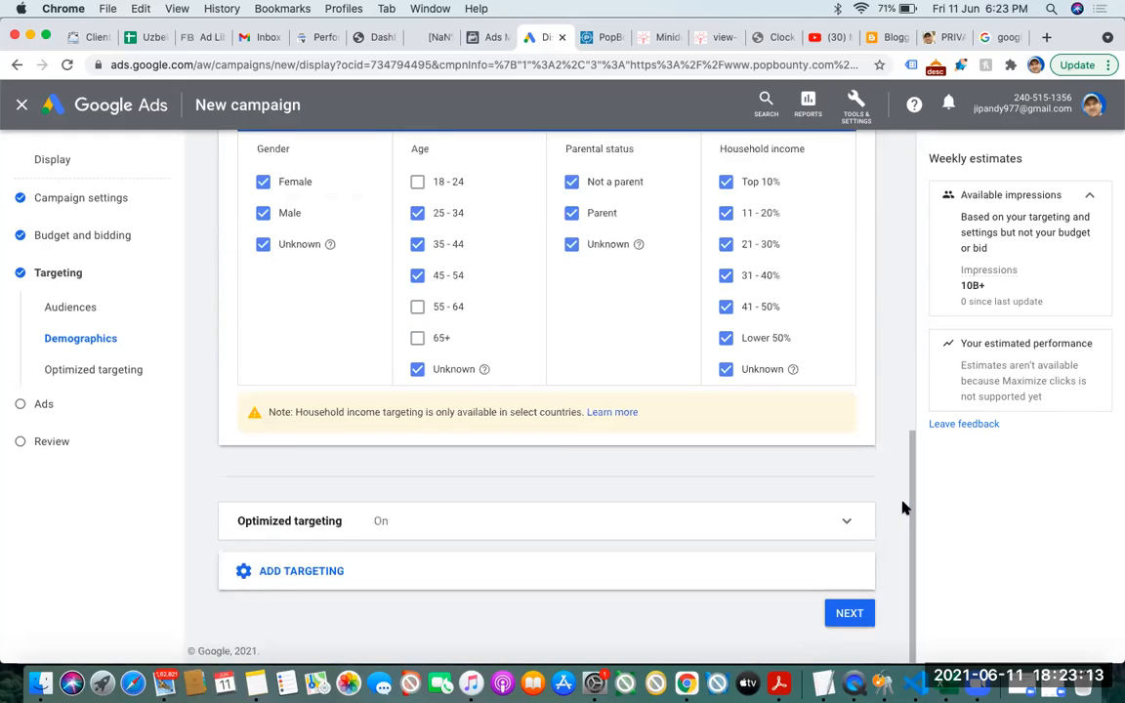
{"action": "left_click", "coordinate": [328, 574]}
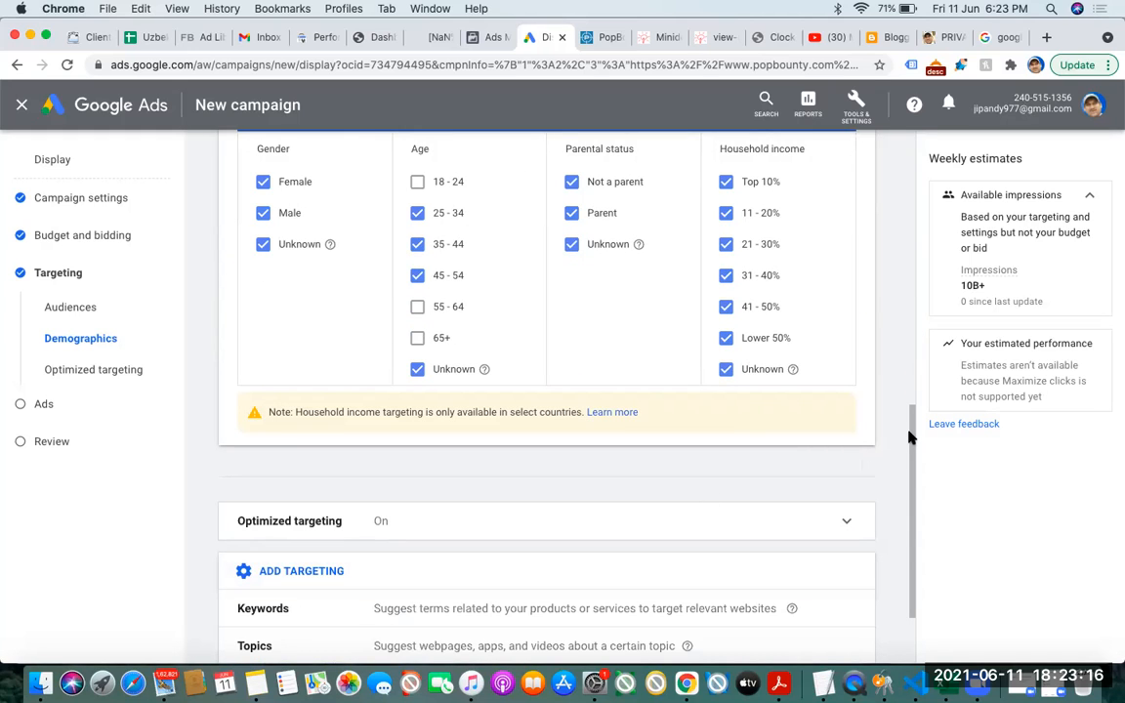
{"action": "left_click_drag", "start_coordinate": [908, 436], "coordinate": [914, 512]}
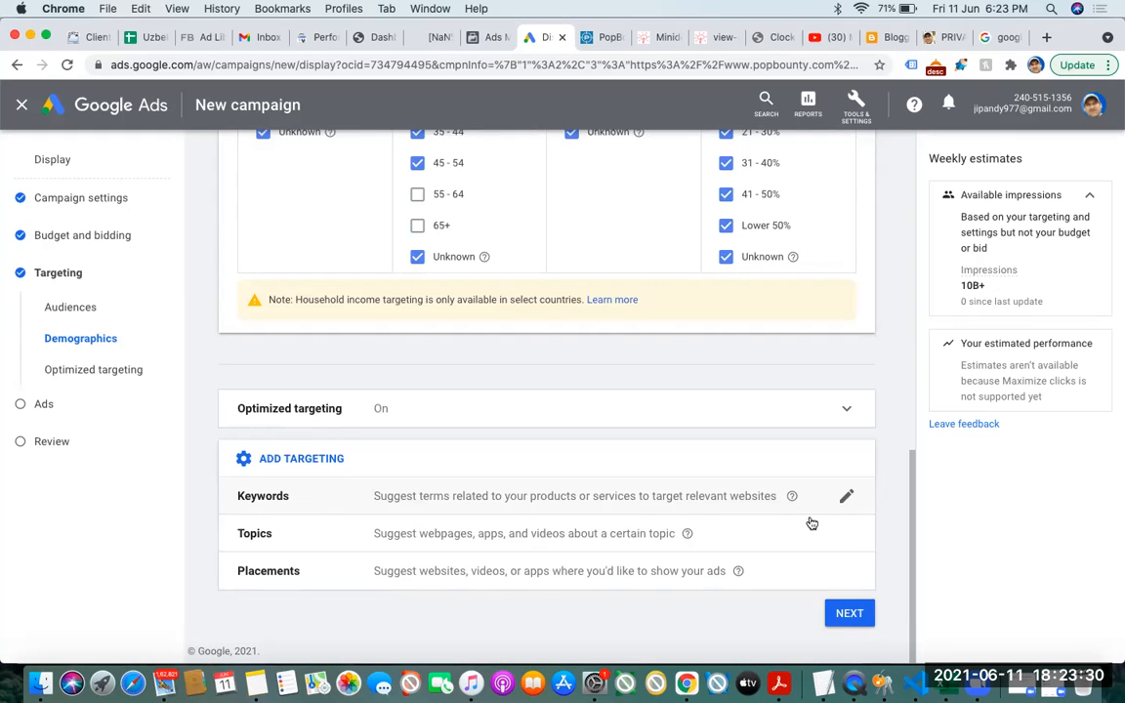
{"action": "left_click", "coordinate": [846, 498]}
{"action": "left_click_drag", "start_coordinate": [913, 469], "coordinate": [916, 537]}
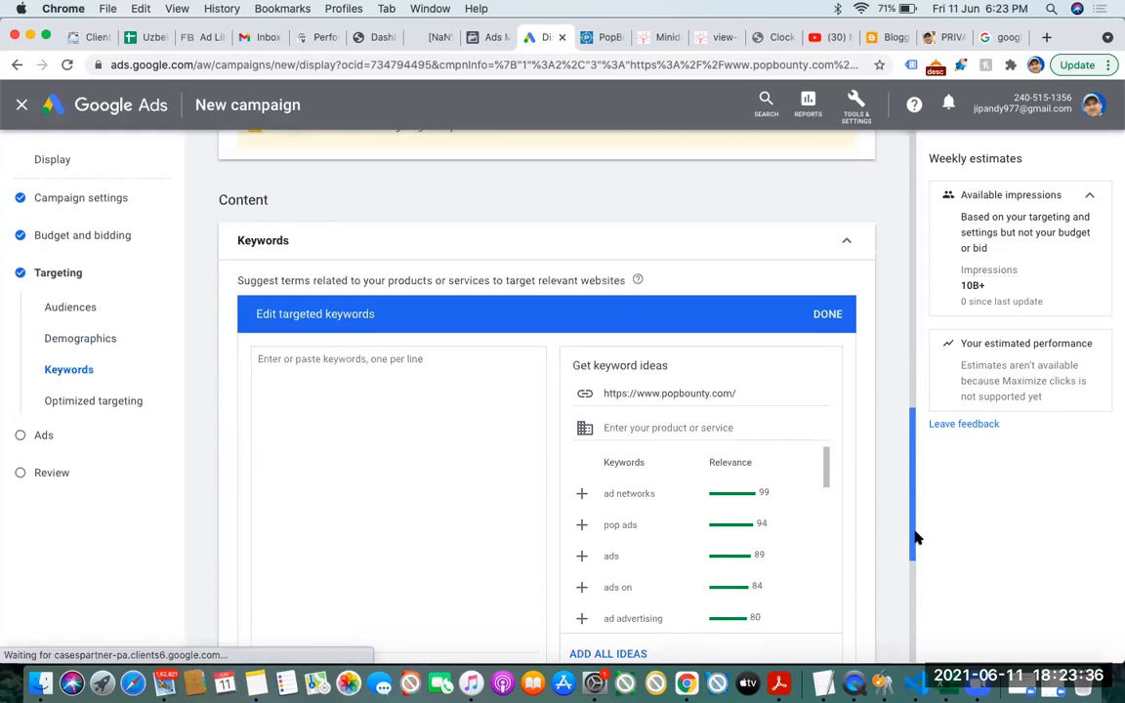
Enter seo as a targeted keyword
{"action": "left_click", "coordinate": [357, 354]}
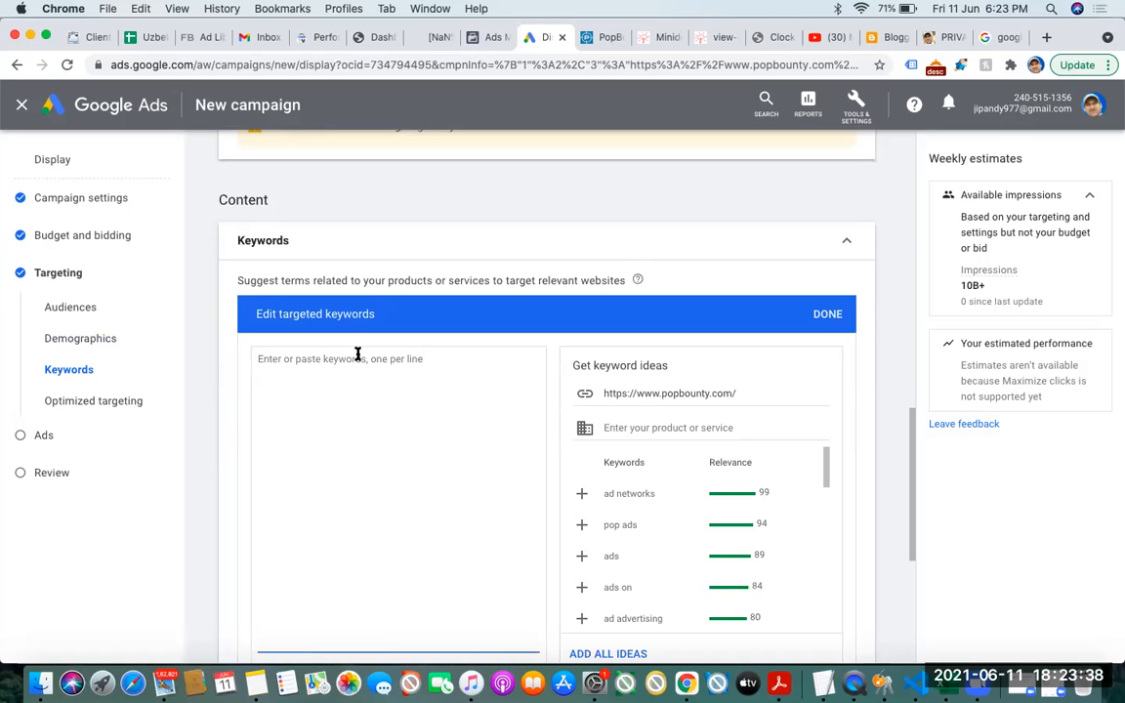
{"action": "left_click", "coordinate": [1000, 39]}
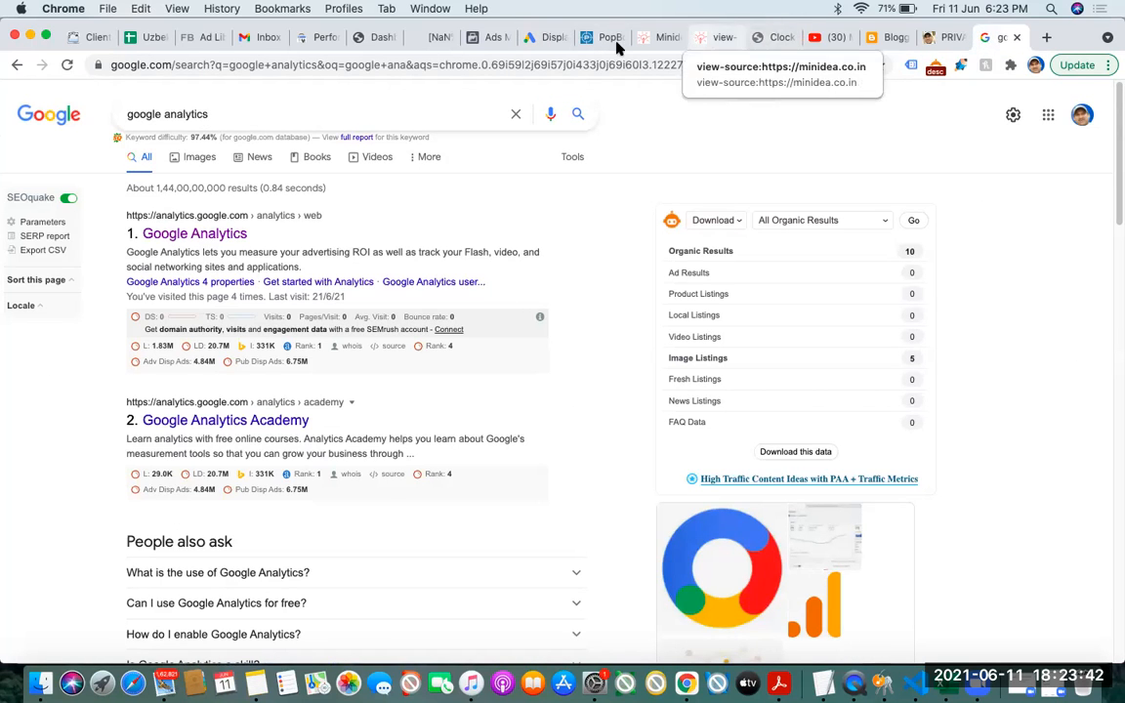
{"action": "left_click", "coordinate": [532, 38]}
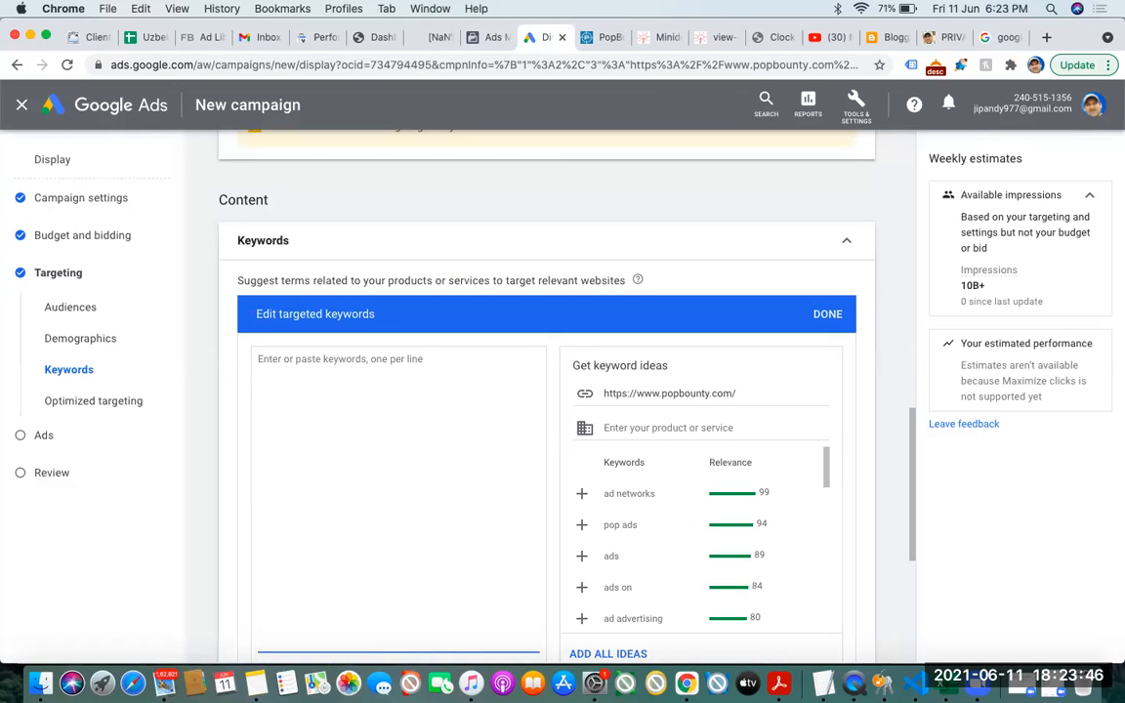
{"action": "type", "text": "seo"}
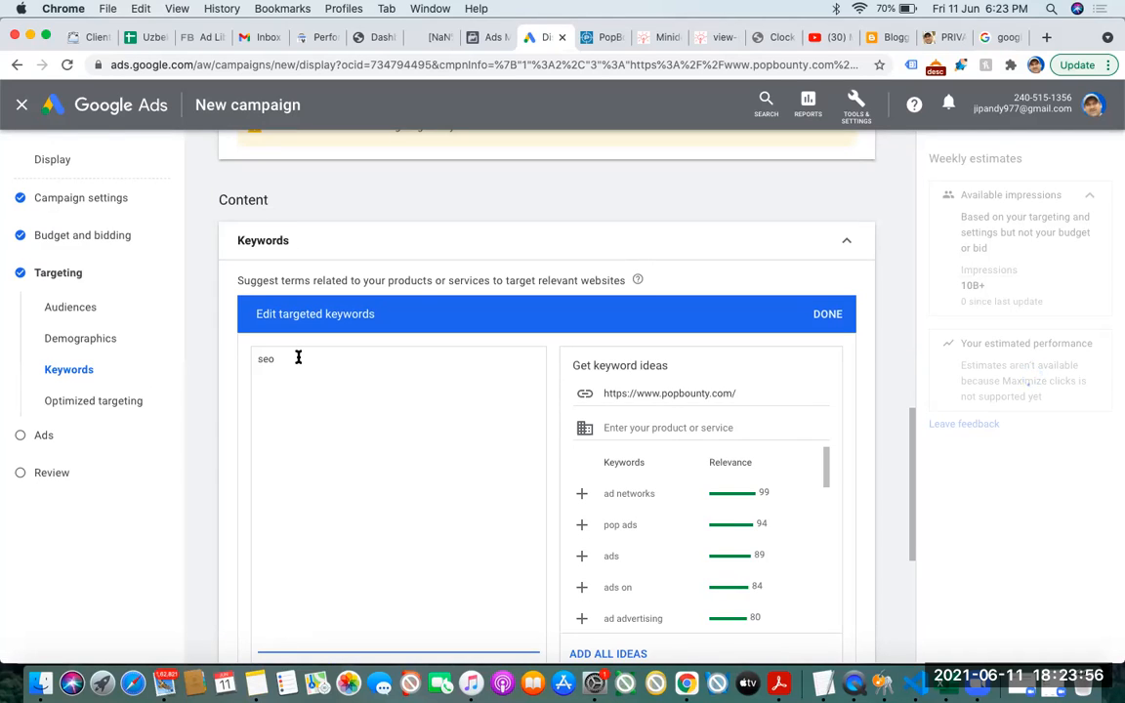
Enter "seo tips" as the targeted keyword for the display campaign
{"action": "type", "text": "tips"}
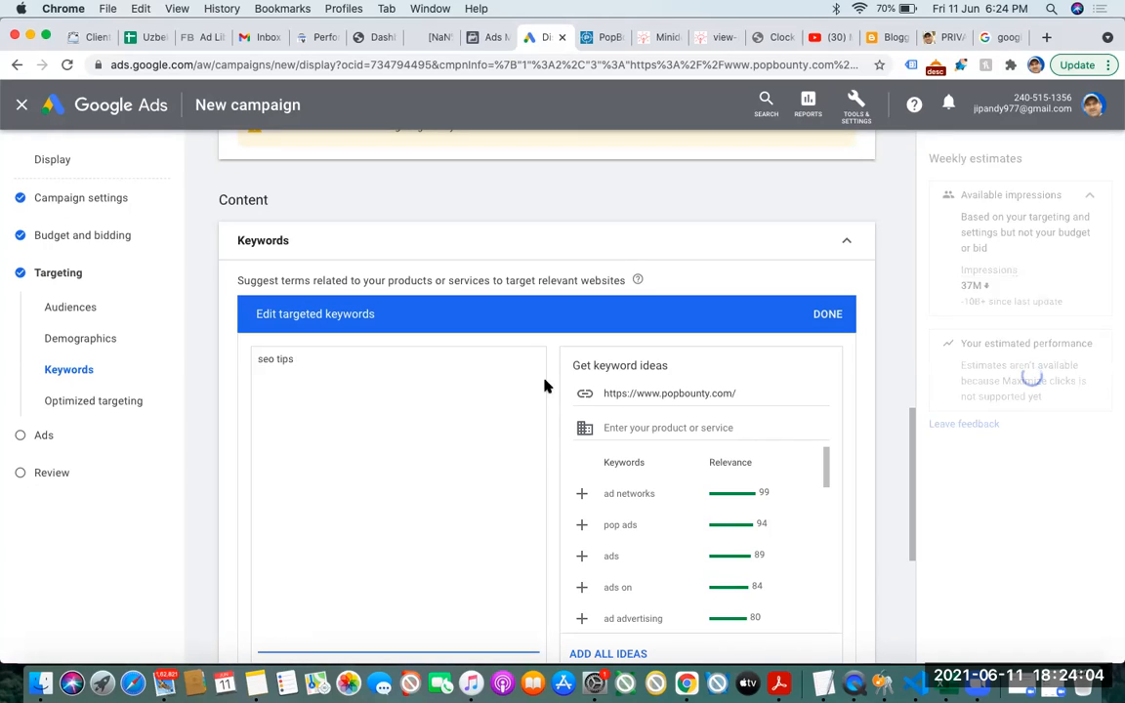
{"action": "triple_click", "coordinate": [259, 361]}
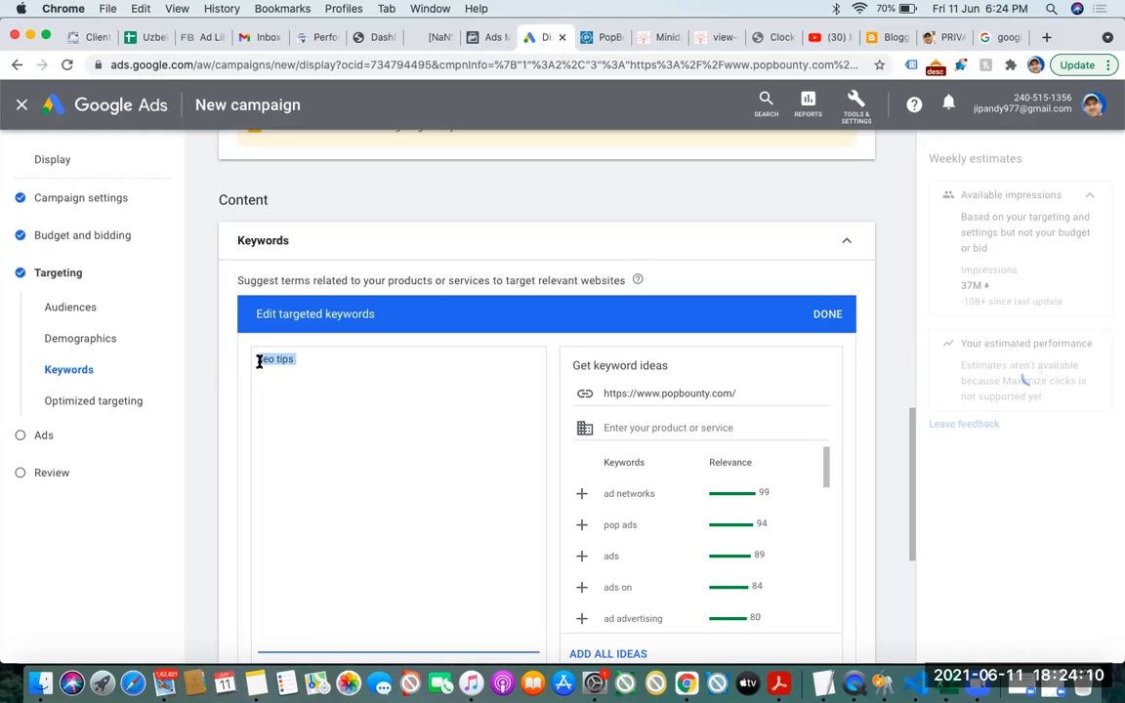
Search Google for "buy online antivirus" and for "seo tips" in the existing Google search page
{"action": "left_click", "coordinate": [1008, 36]}
{"action": "triple_click", "coordinate": [256, 116]}
{"action": "type", "text": "buy"}
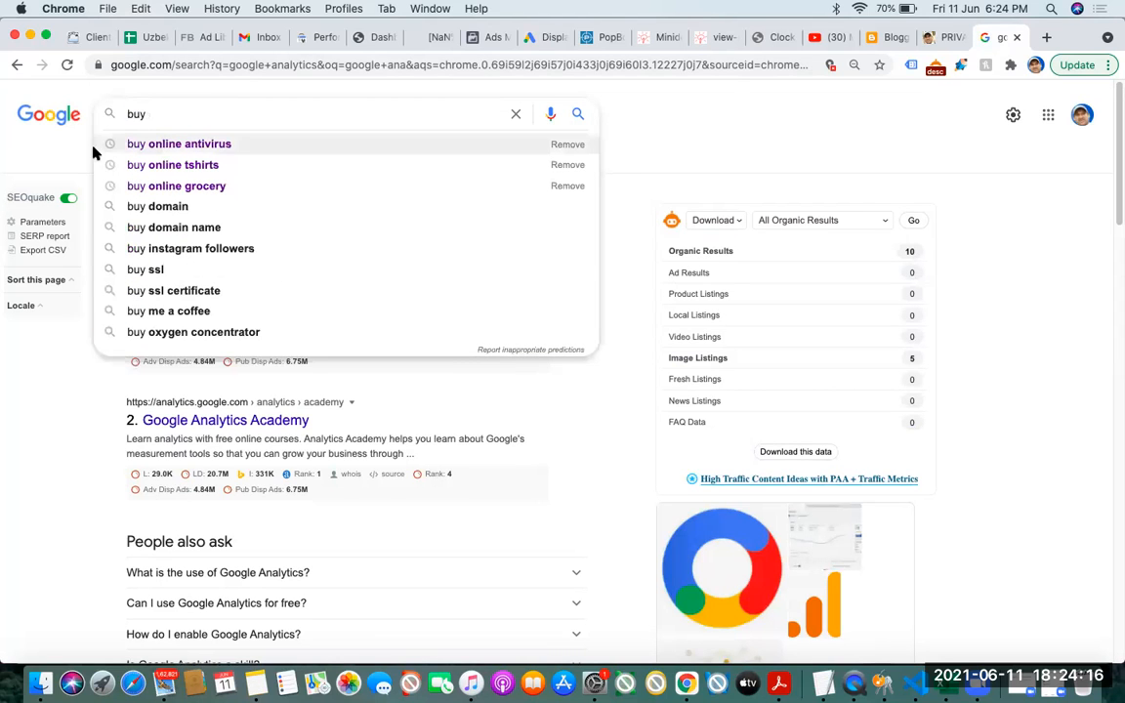
{"action": "left_click", "coordinate": [143, 146]}
{"action": "double_click", "coordinate": [204, 114]}
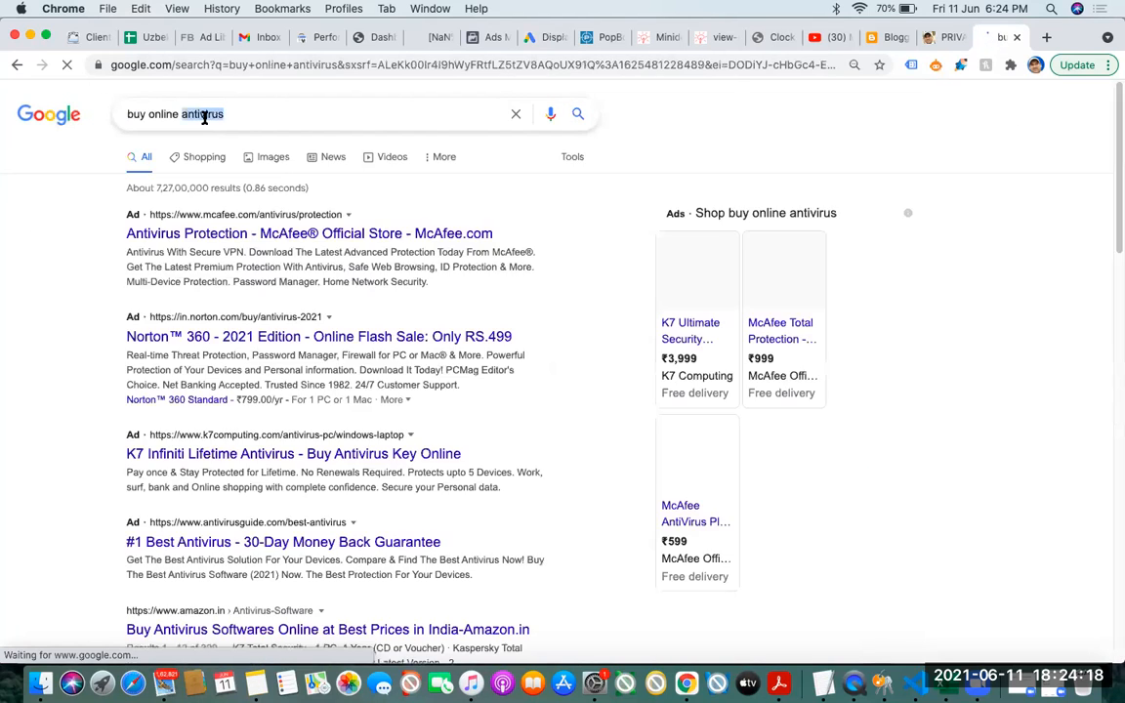
{"action": "triple_click", "coordinate": [204, 114]}
{"action": "type", "text": "seo tips"}
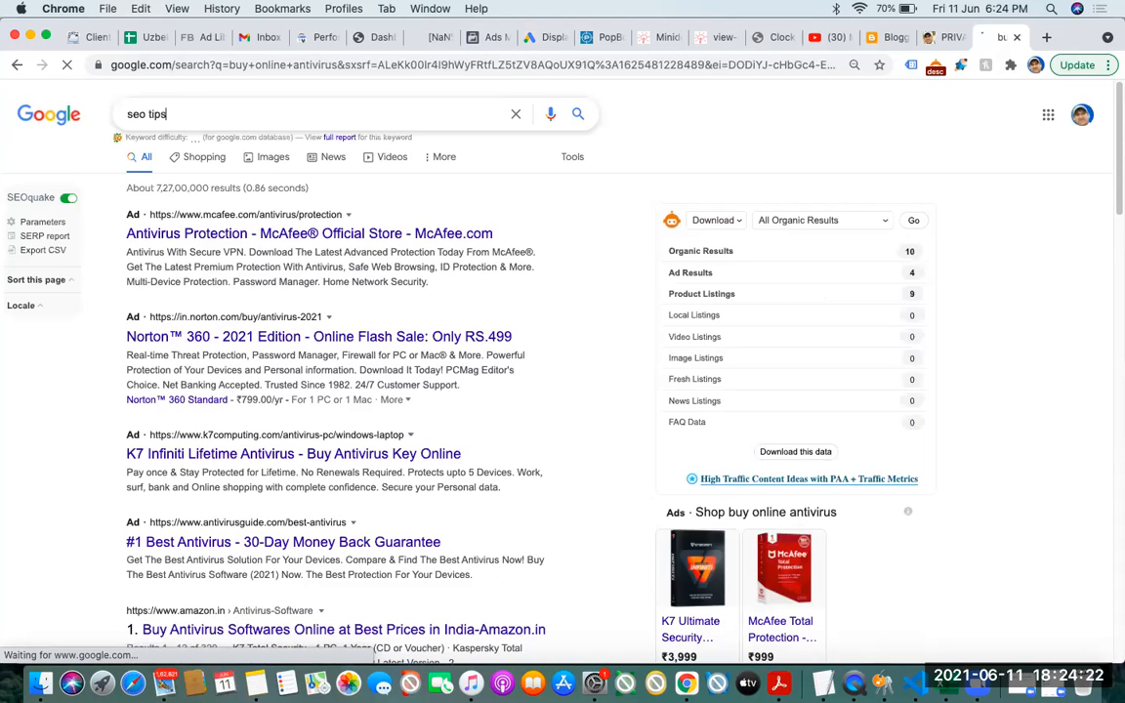
{"action": "key", "text": "Return"}
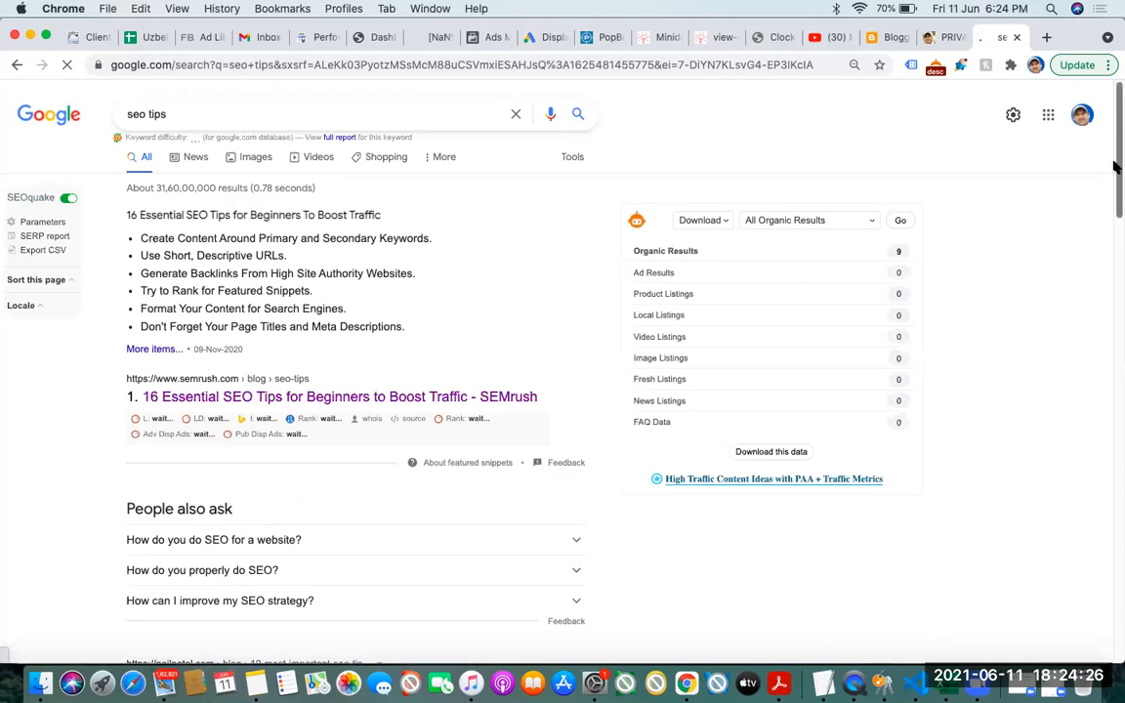
Open the OptinMonster "24 Expert SEO Tips" result separately, and view the display ads on the Minidea site
{"action": "scroll", "coordinate": [1115, 335], "scroll_direction": "down", "scroll_amount": 5}
{"action": "left_click_drag", "start_coordinate": [1115, 335], "coordinate": [1115, 370]}
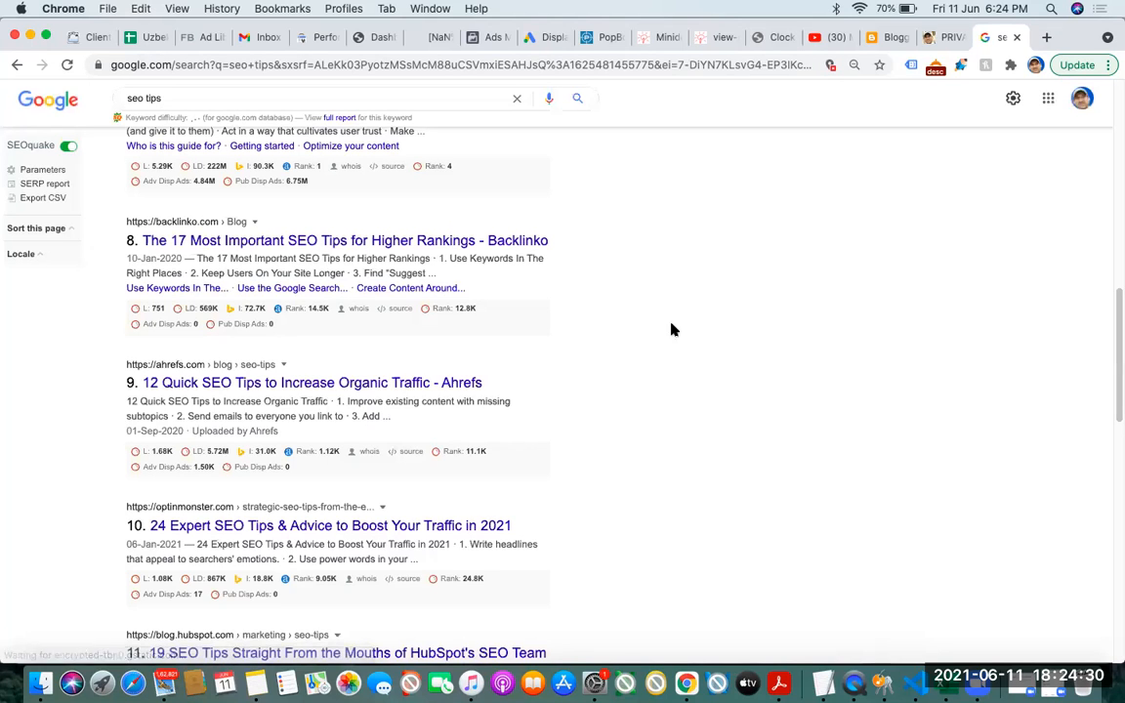
{"action": "left_click", "coordinate": [395, 528], "text": "super"}
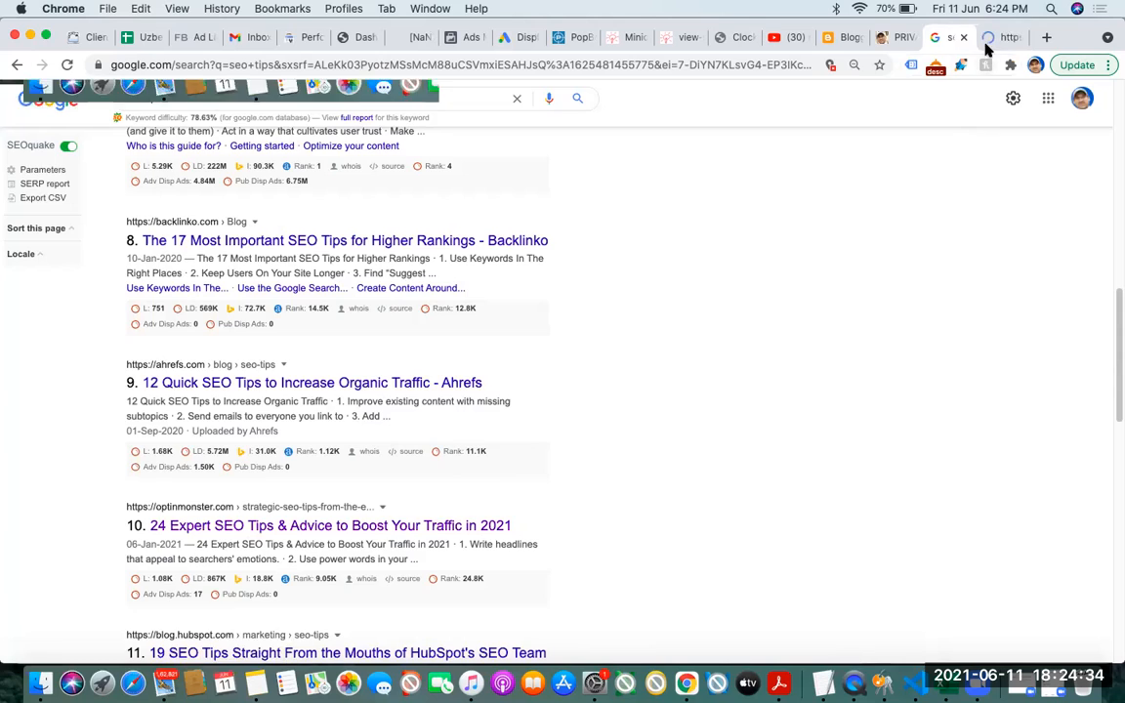
{"action": "left_click", "coordinate": [987, 39]}
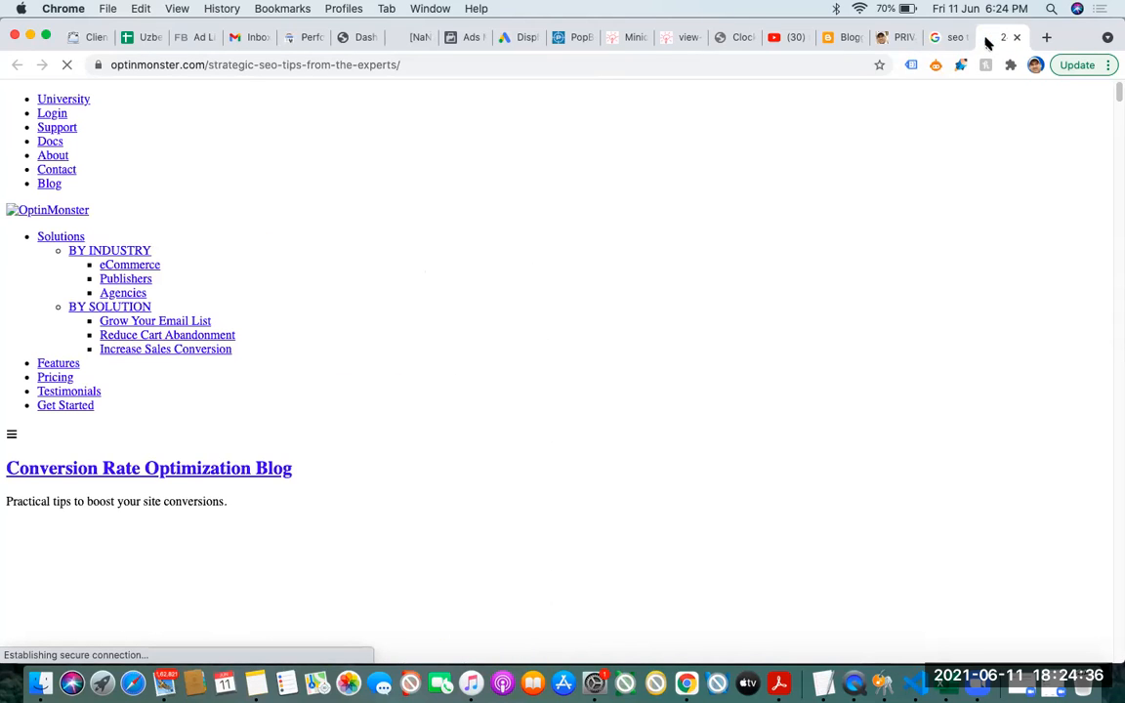
{"action": "left_click", "coordinate": [617, 41]}
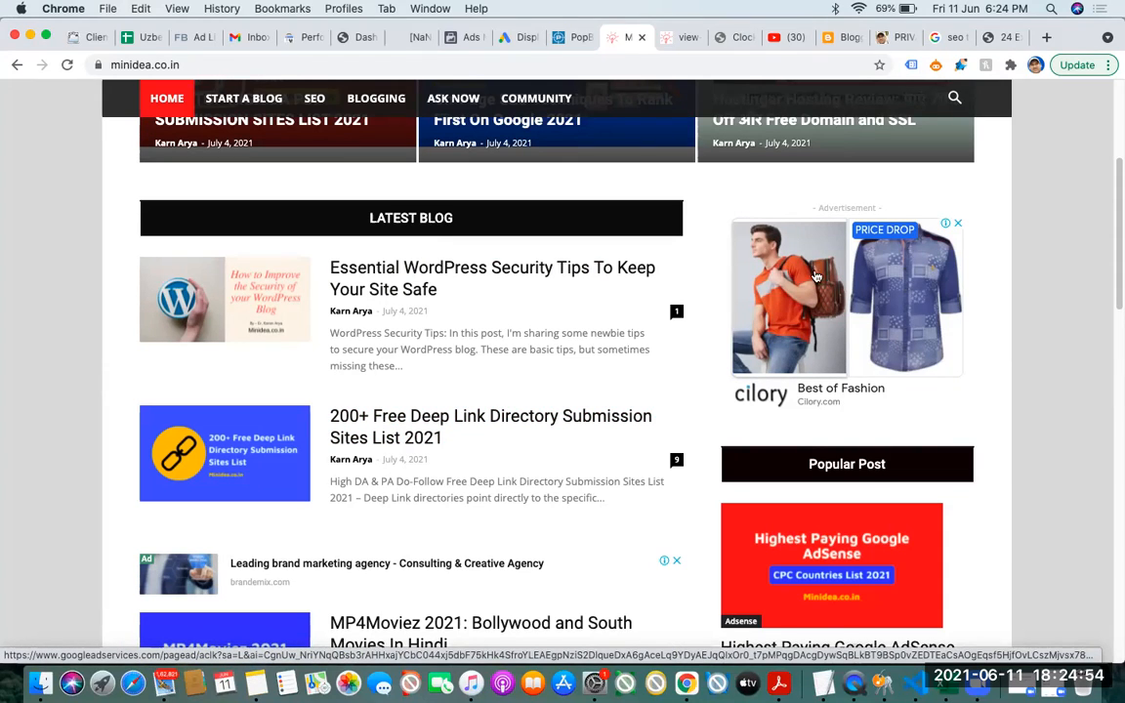
Return to the Google Ads campaign, remove the "seo tips" keyword and collapse the Keywords section
{"action": "left_click", "coordinate": [525, 38]}
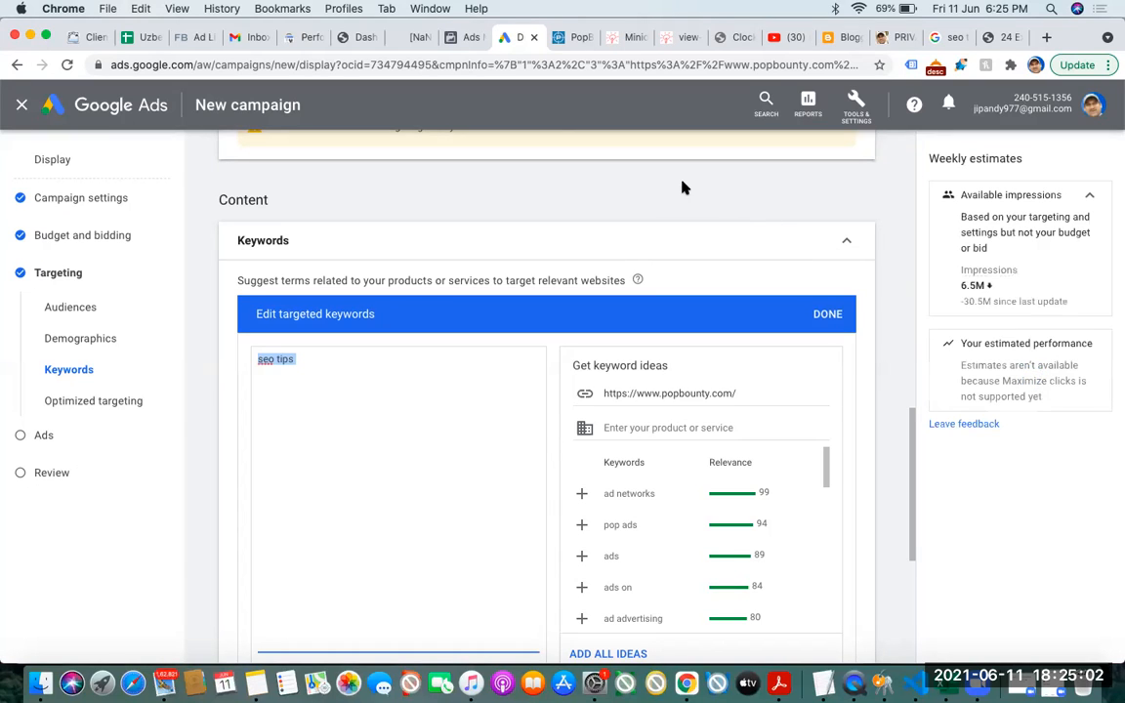
{"action": "key", "text": "BackSpace"}
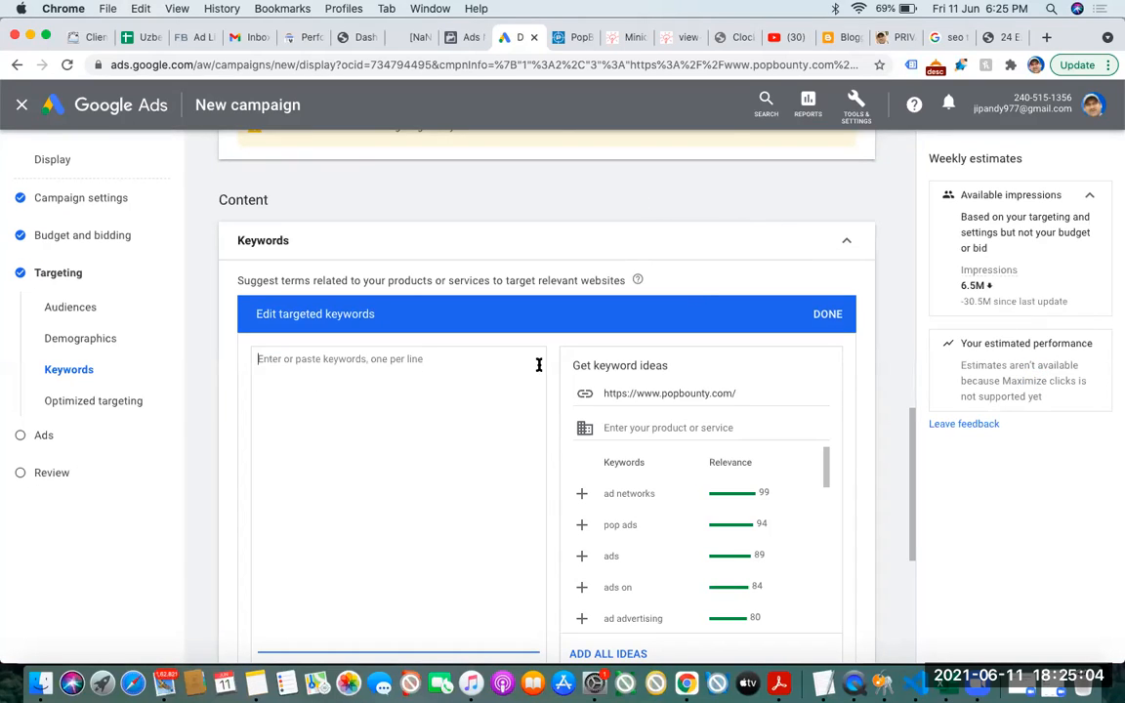
{"action": "left_click", "coordinate": [847, 244]}
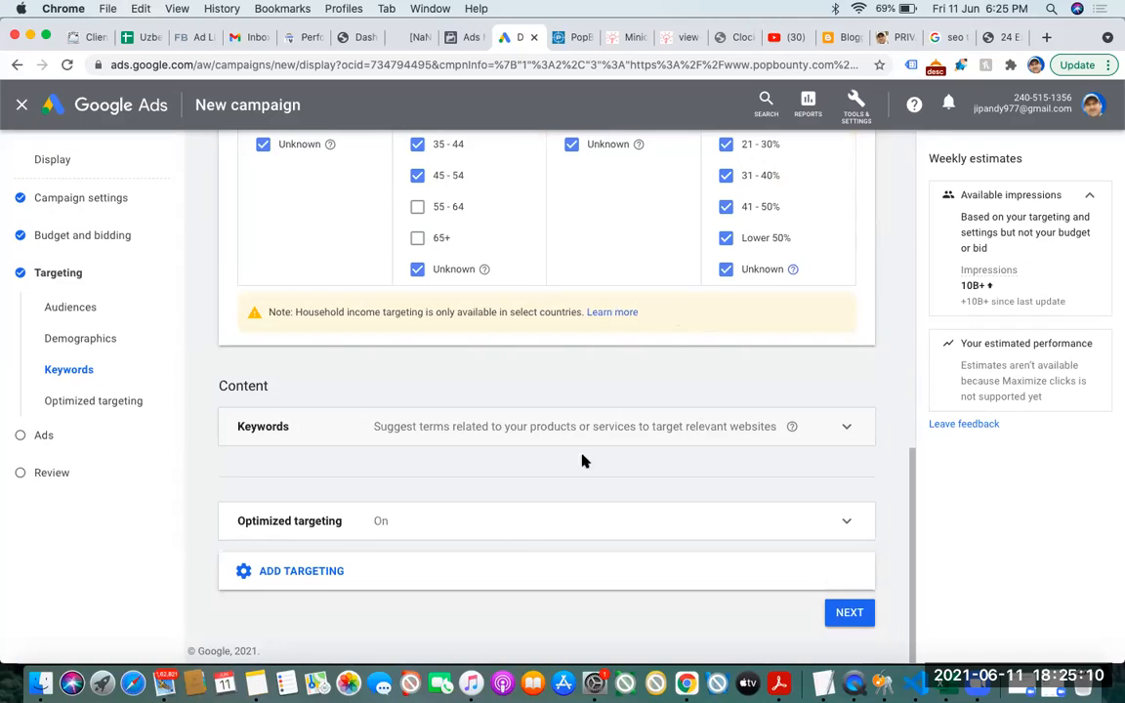
Add Topics to the campaign's targeting and select the Arts & Entertainment topic
{"action": "left_click", "coordinate": [307, 570]}
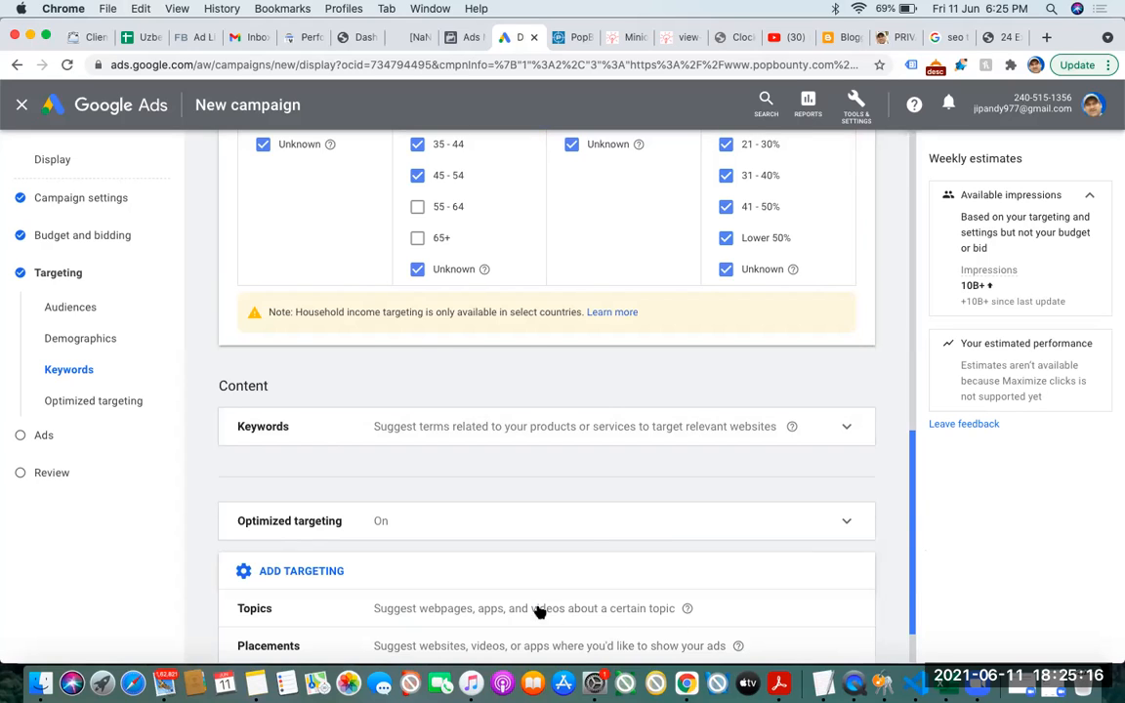
{"action": "scroll", "coordinate": [539, 611], "scroll_direction": "down", "scroll_amount": 2}
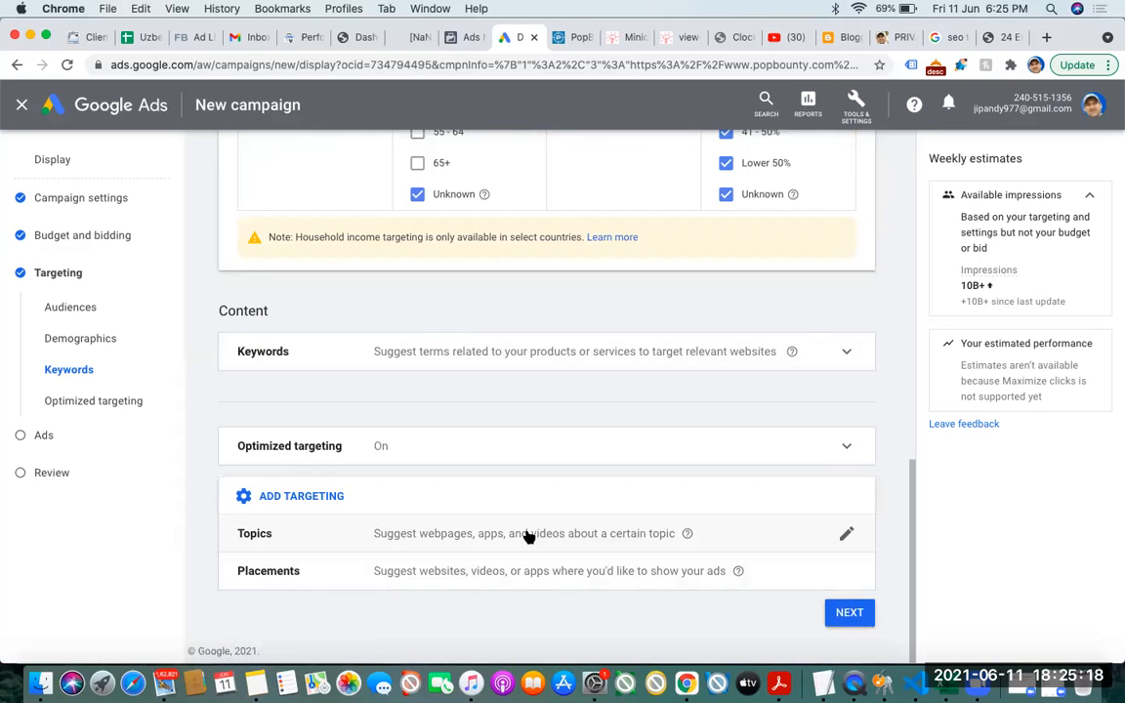
{"action": "left_click", "coordinate": [846, 533]}
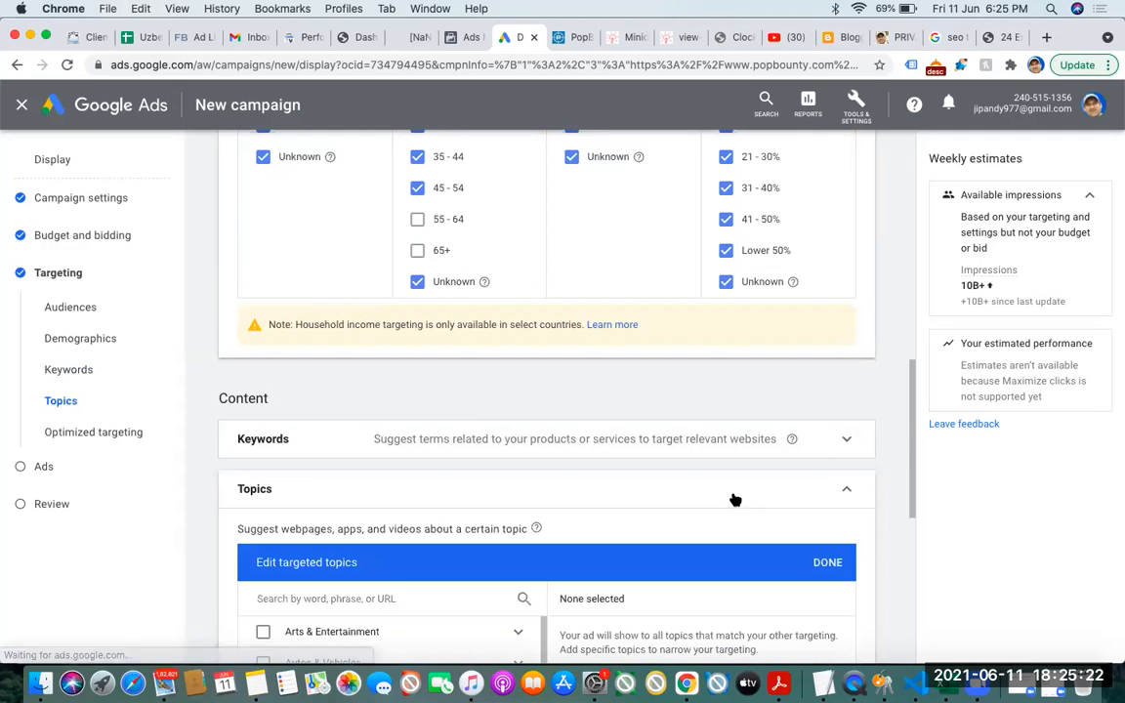
{"action": "left_click_drag", "start_coordinate": [913, 433], "coordinate": [918, 519]}
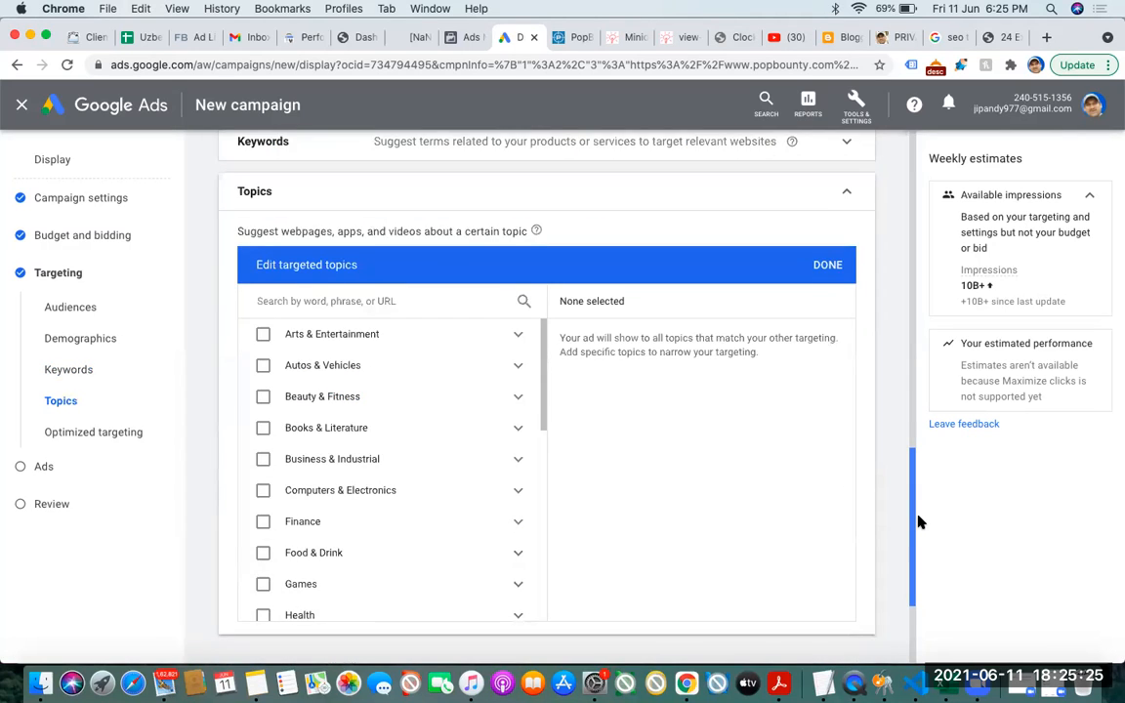
{"action": "left_click", "coordinate": [262, 336]}
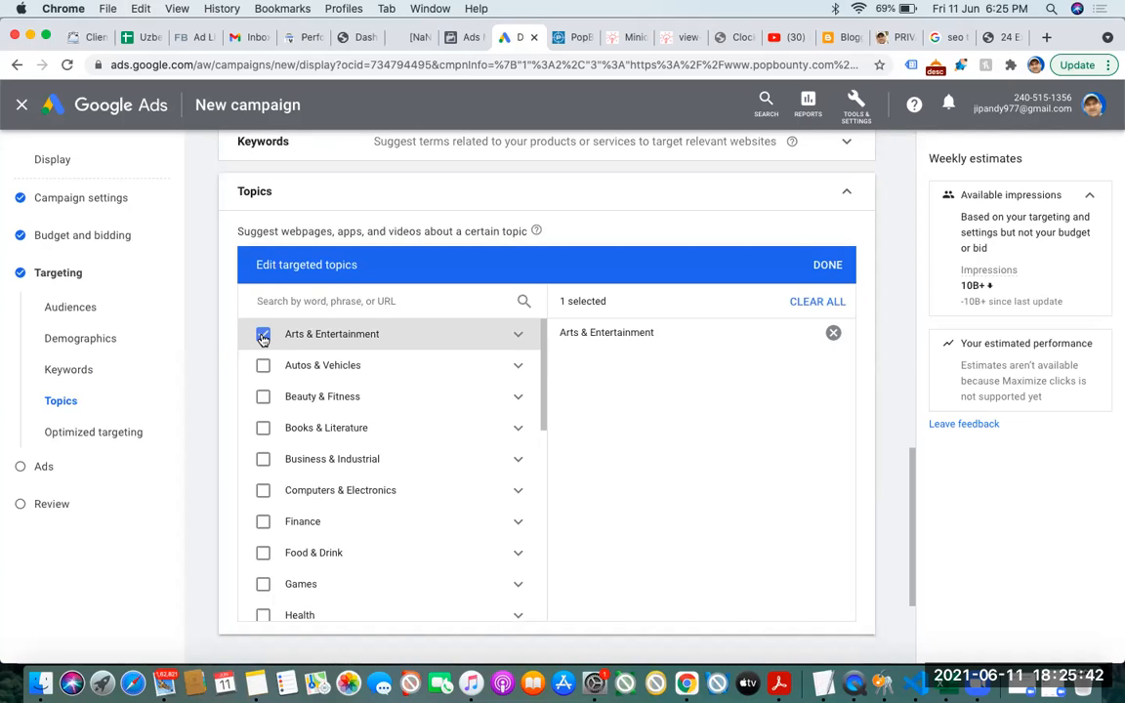
Try the Banking & Finance affinity audience under interests and habits, and deselect it again
{"action": "left_click_drag", "start_coordinate": [912, 457], "coordinate": [892, 180]}
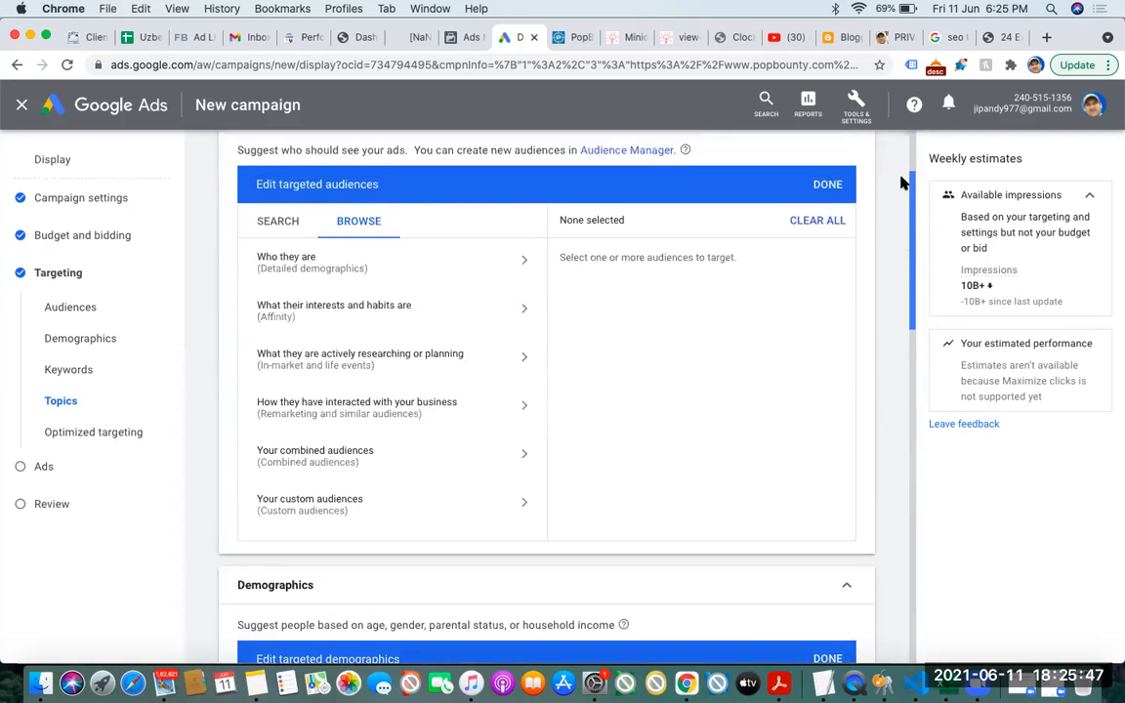
{"action": "left_click", "coordinate": [494, 311]}
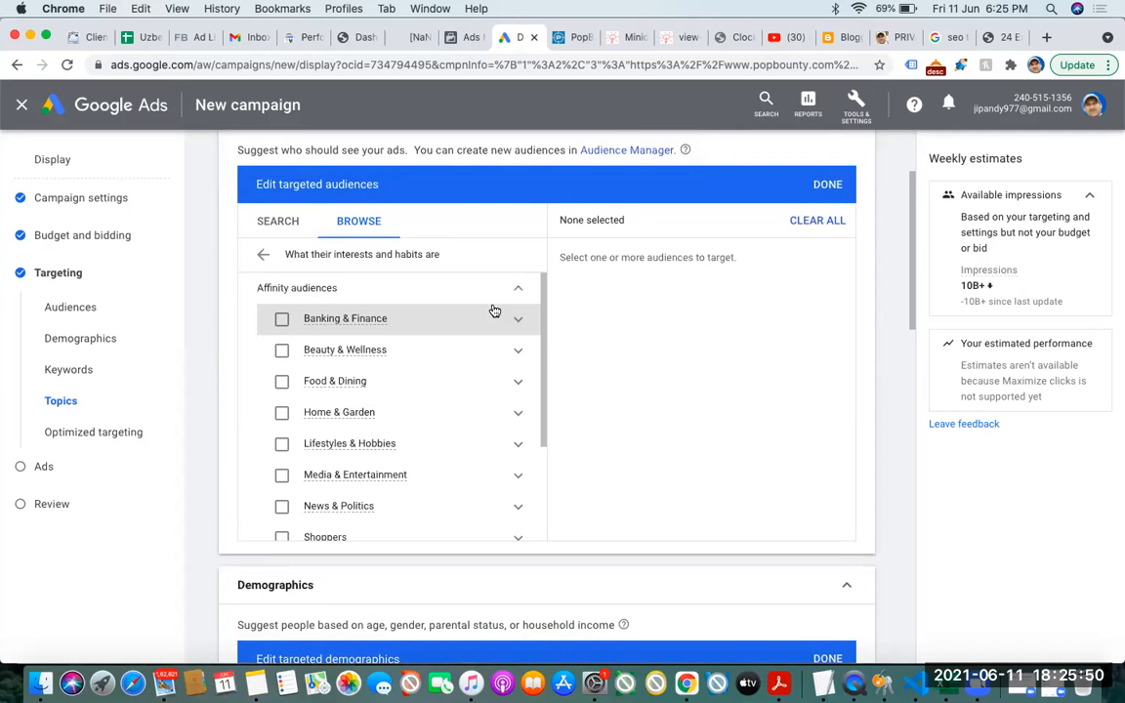
{"action": "left_click", "coordinate": [282, 322]}
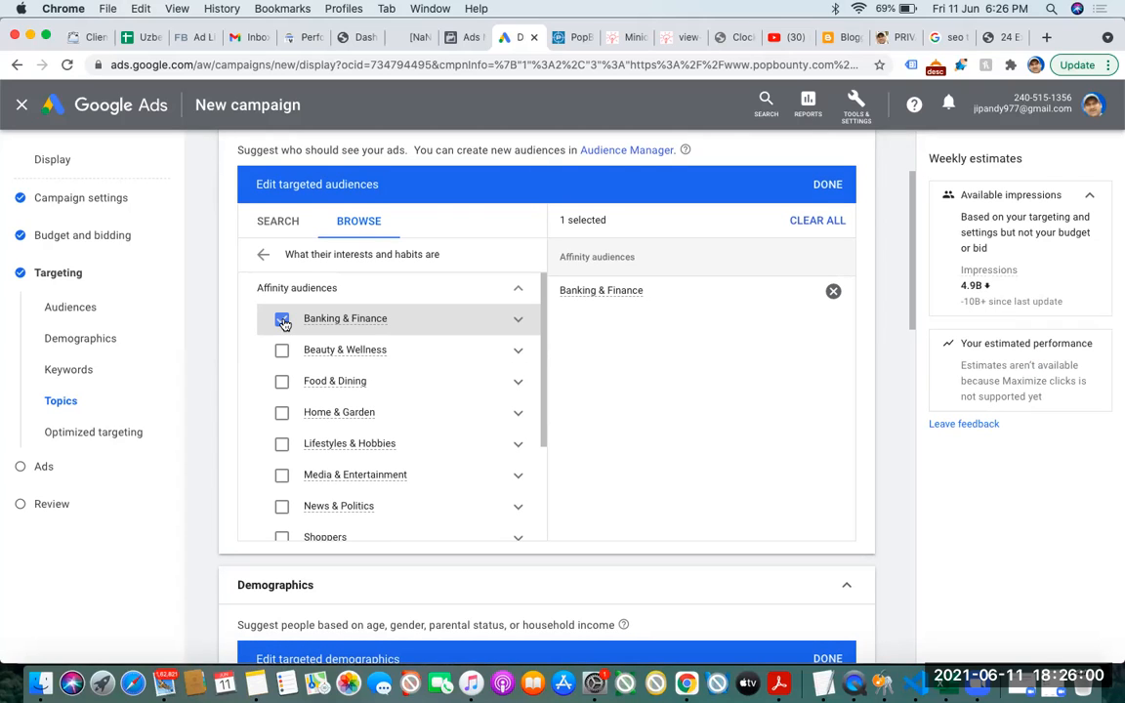
{"action": "left_click", "coordinate": [282, 322]}
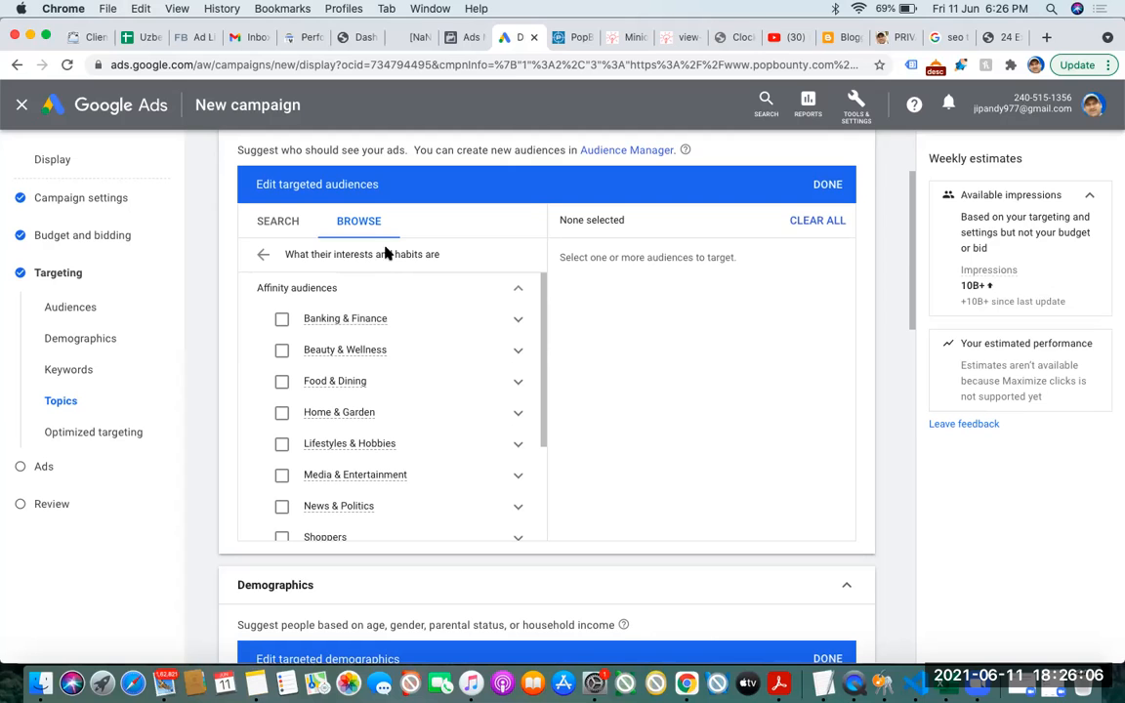
Check the Minidea site again, and remove Arts & Entertainment from the campaign's targeted topics
{"action": "left_click_drag", "start_coordinate": [910, 272], "coordinate": [918, 583]}
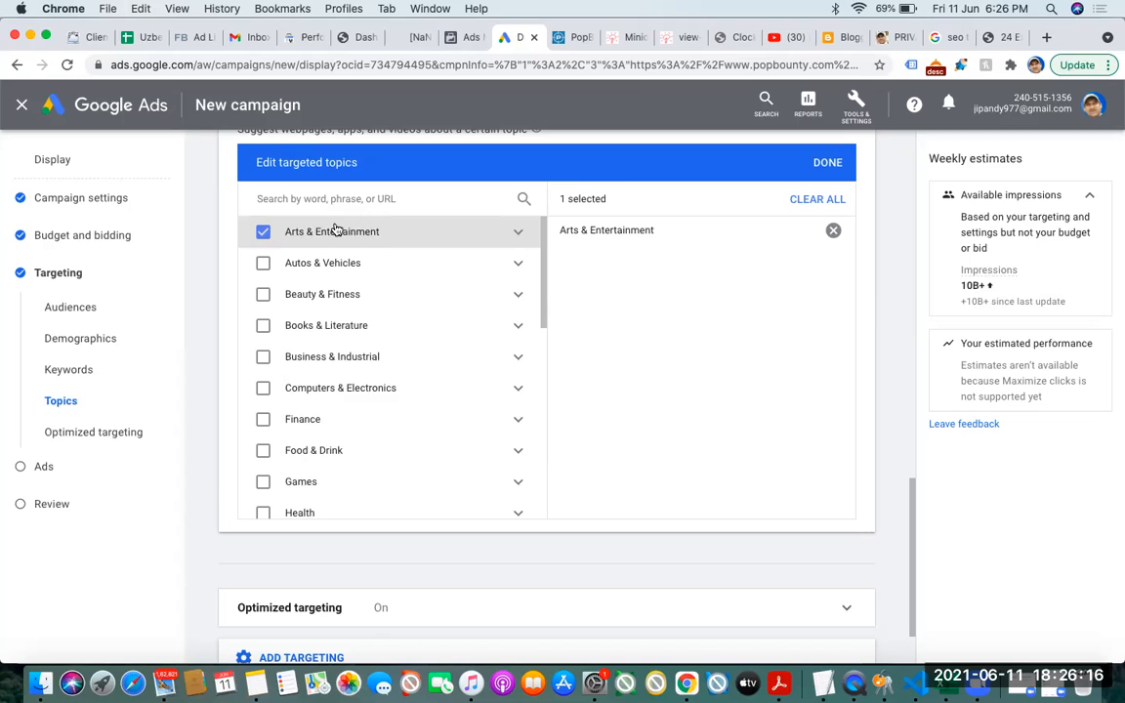
{"action": "left_click", "coordinate": [624, 39]}
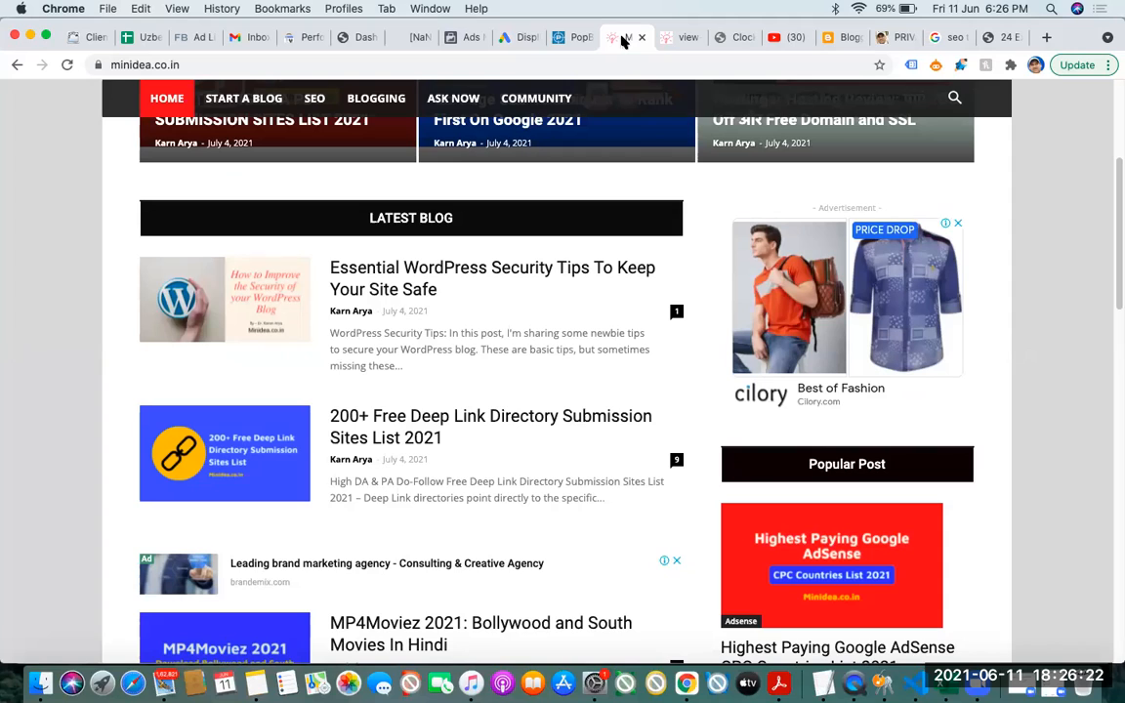
{"action": "left_click", "coordinate": [520, 37]}
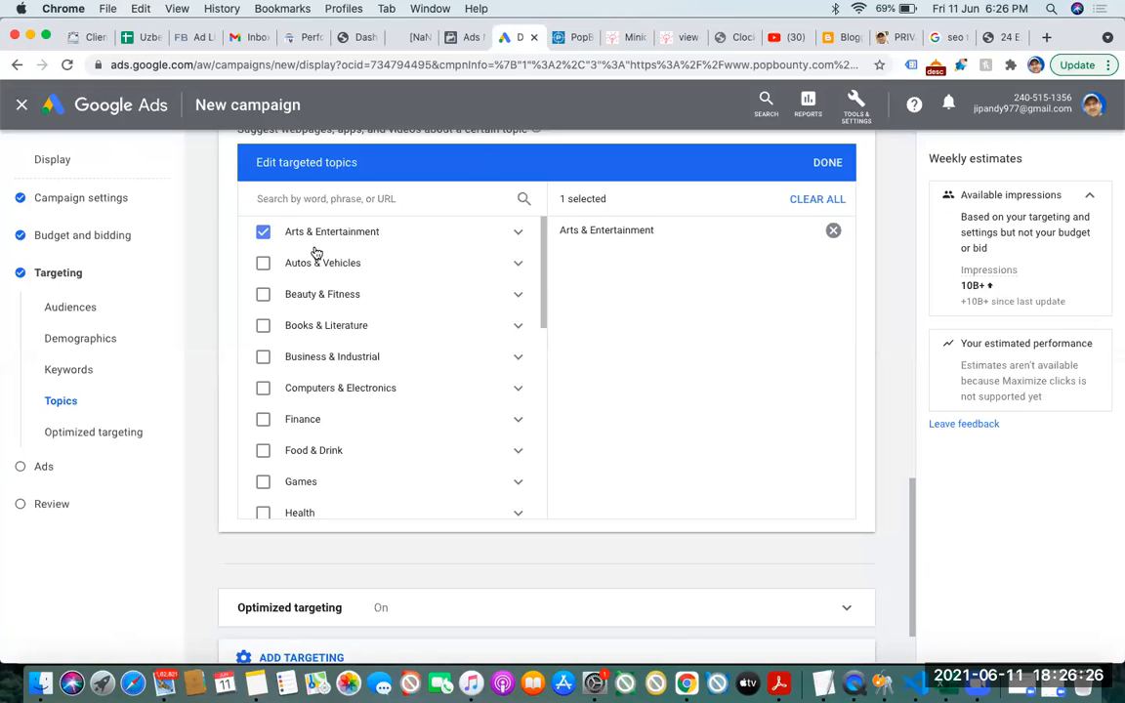
{"action": "left_click", "coordinate": [263, 237]}
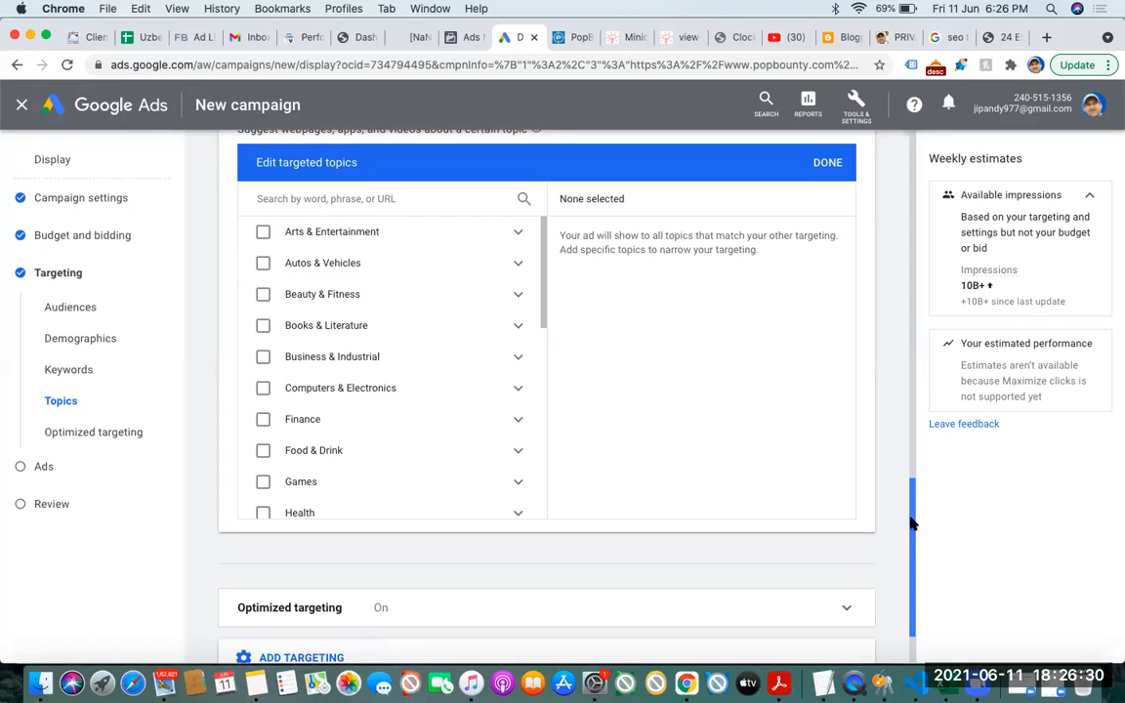
Add Placements to the campaign's targeting and show its list of placement types
{"action": "left_click_drag", "start_coordinate": [909, 520], "coordinate": [916, 593]}
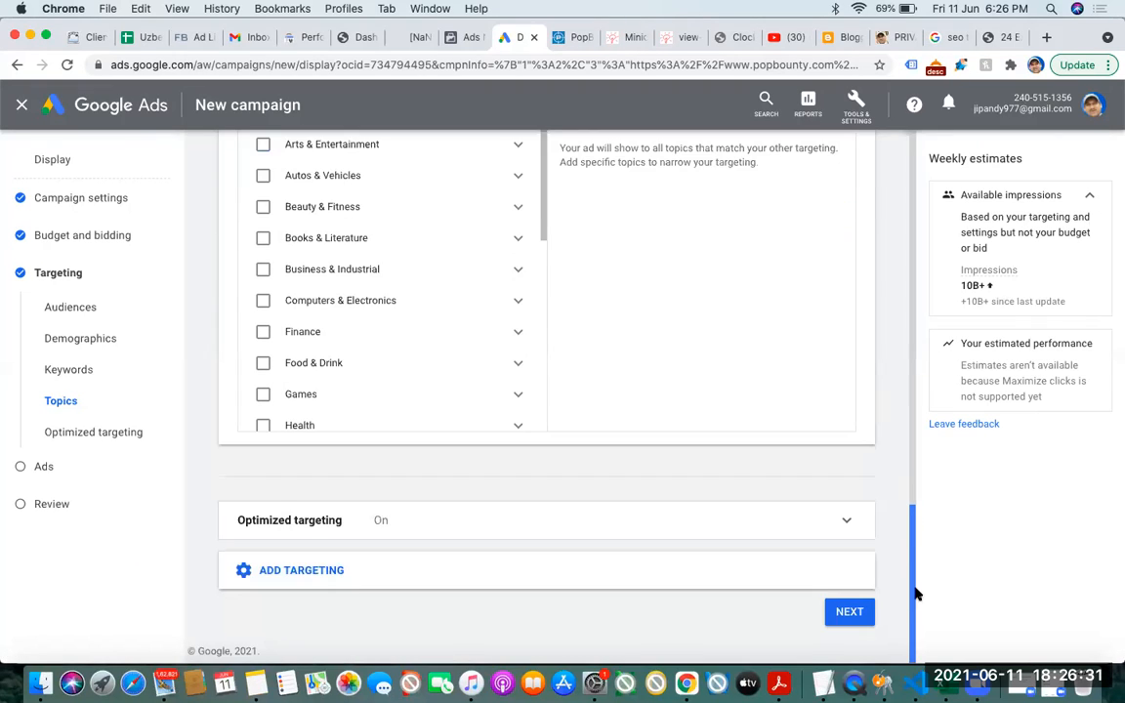
{"action": "left_click", "coordinate": [321, 572]}
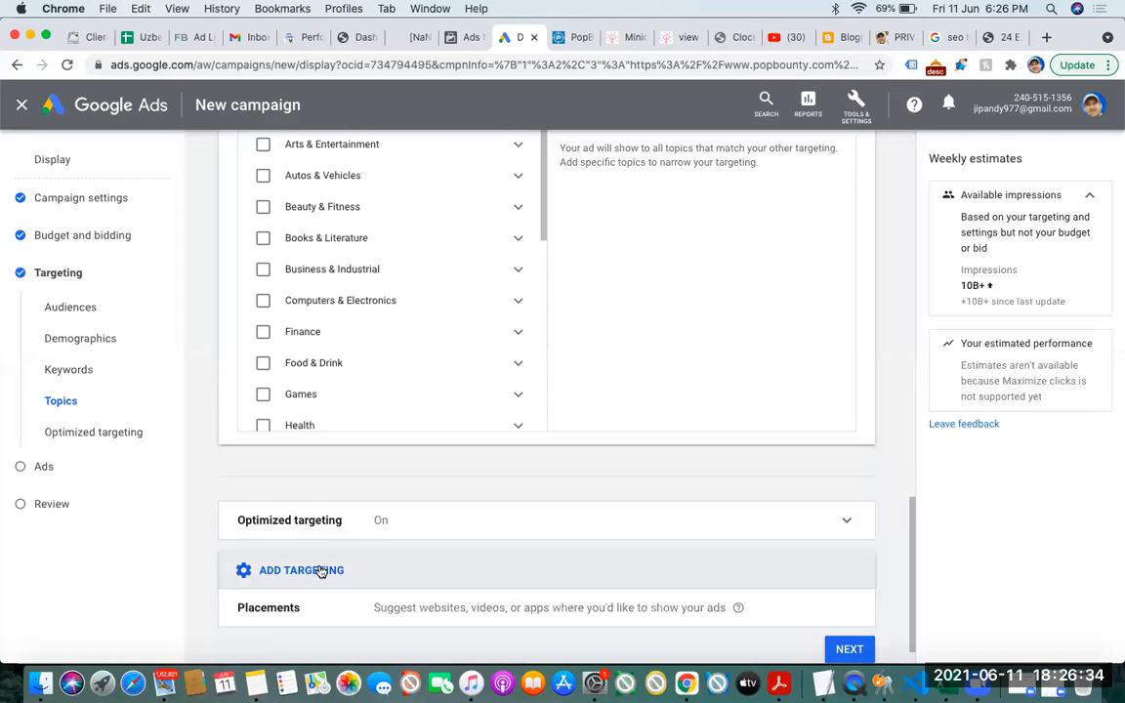
{"action": "left_click", "coordinate": [439, 614]}
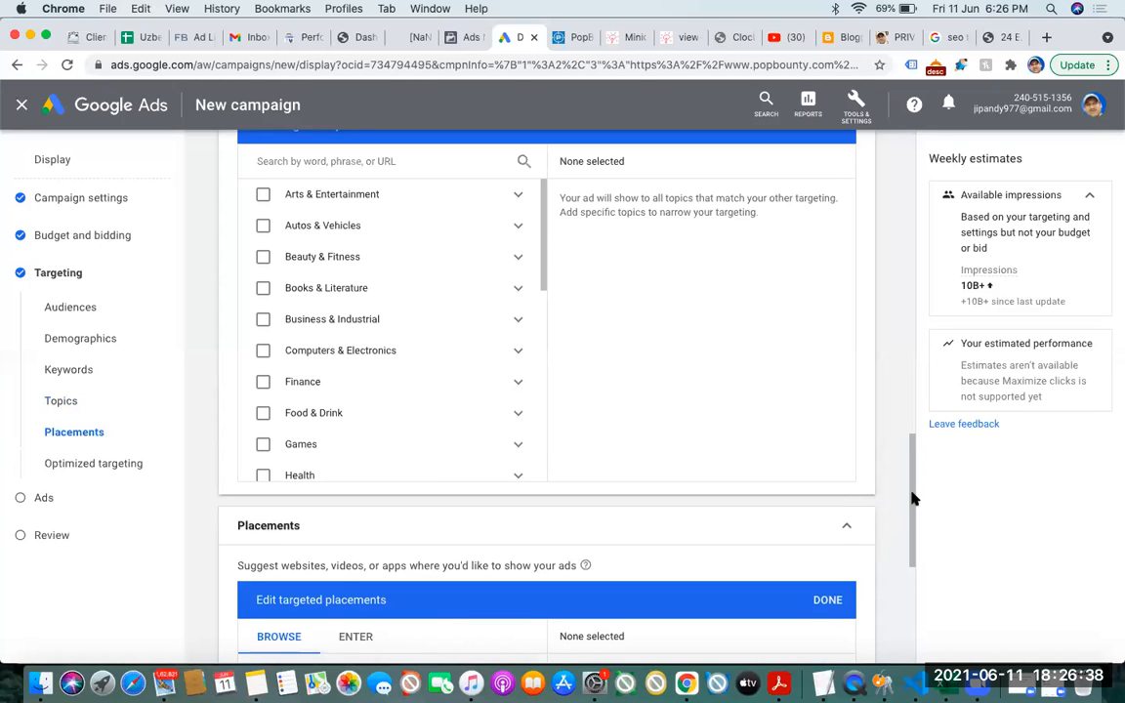
{"action": "scroll", "coordinate": [914, 505], "scroll_direction": "down", "scroll_amount": 1}
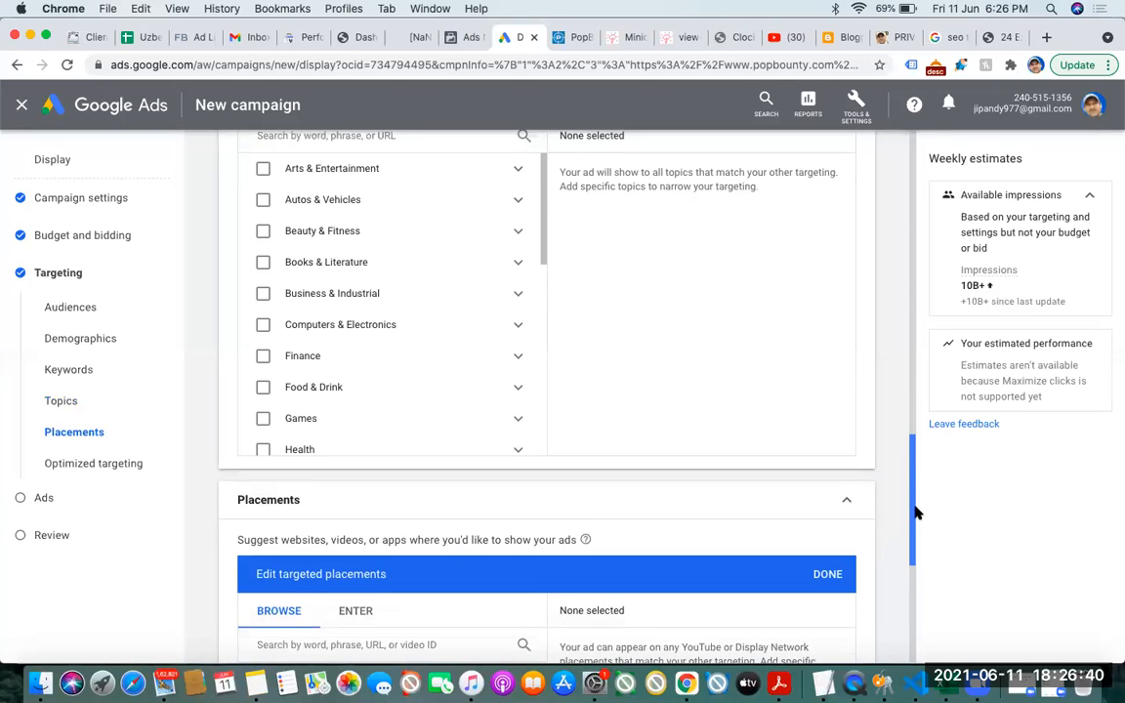
{"action": "scroll", "coordinate": [916, 512], "scroll_direction": "down", "scroll_amount": 5}
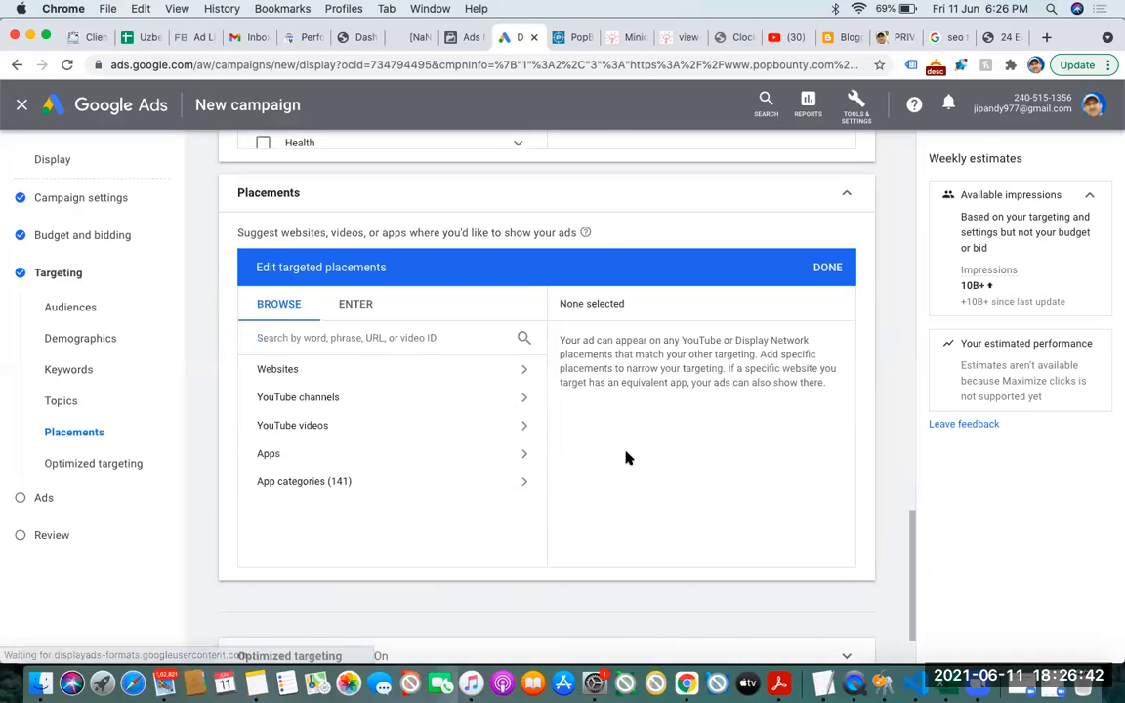
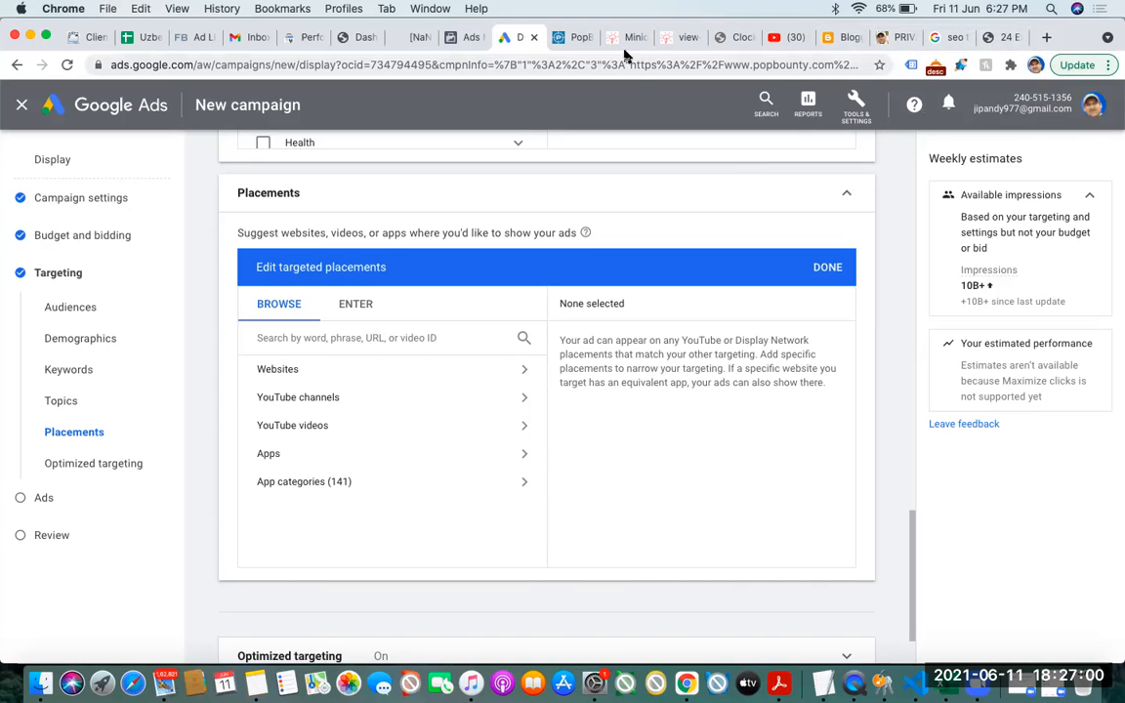
Load smallseotools.com in place of the OptinMonster article
{"action": "left_click", "coordinate": [994, 36]}
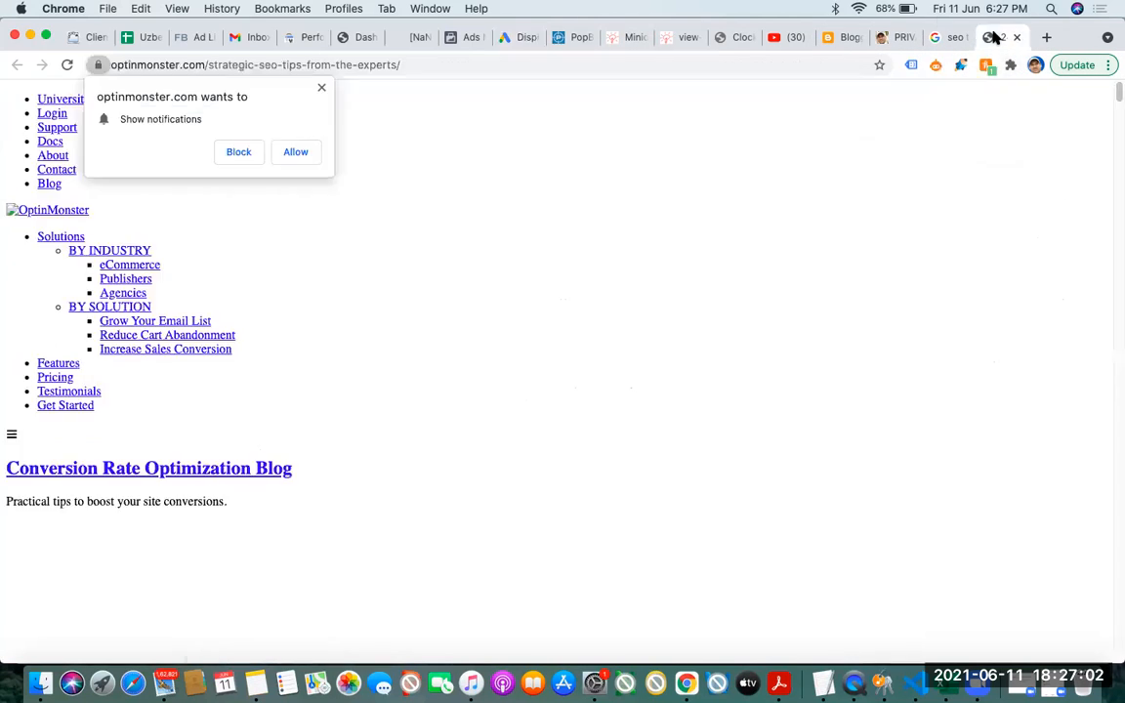
{"action": "left_click", "coordinate": [717, 65]}
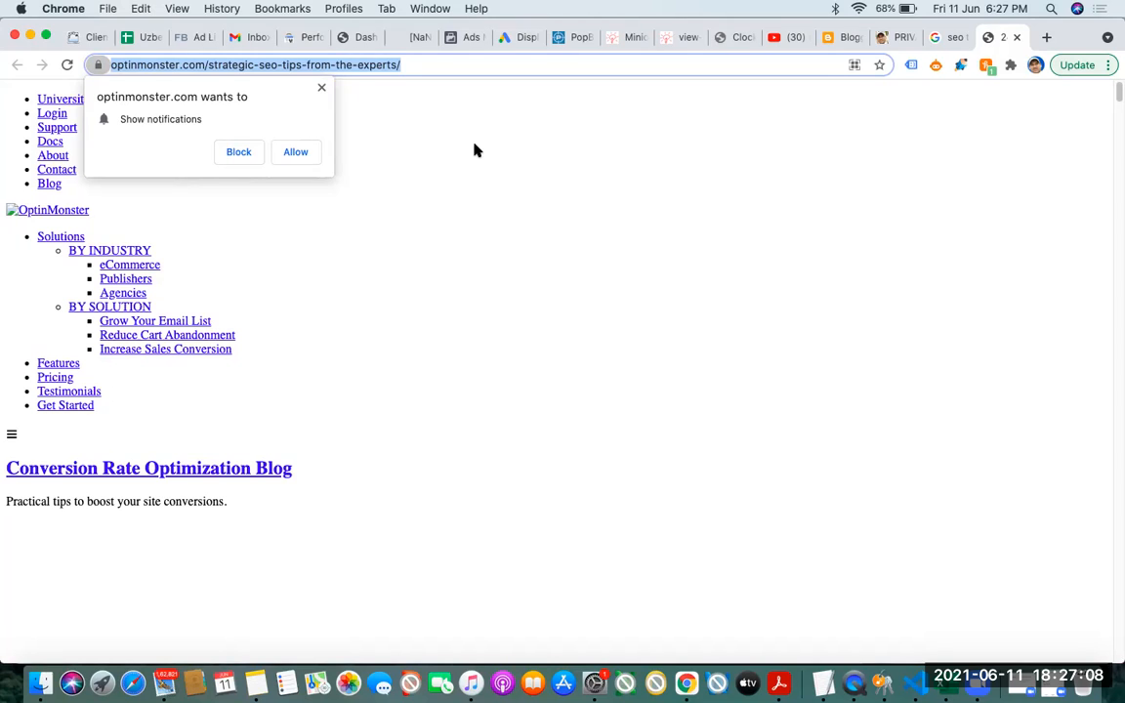
{"action": "type", "text": "smallseotools.com"}
{"action": "key", "text": "Return"}
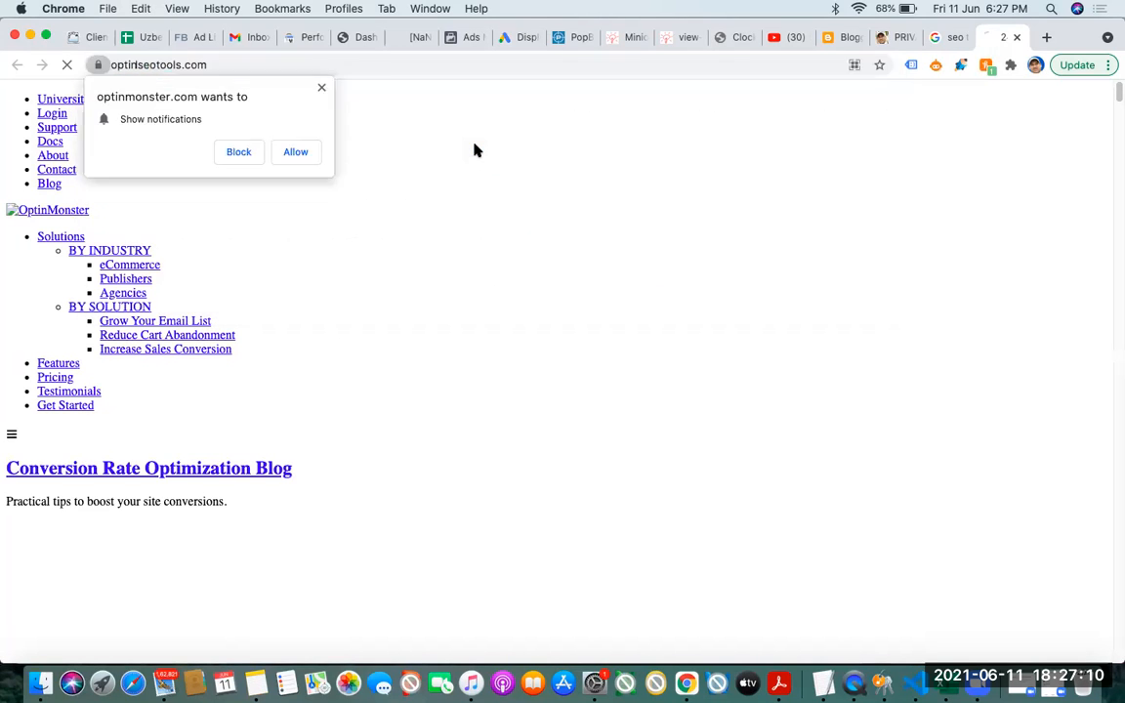
Copy the smallseotools.com address and show the advanced details of the clock warning
{"action": "left_click", "coordinate": [302, 65]}
{"action": "key", "text": "super+c"}
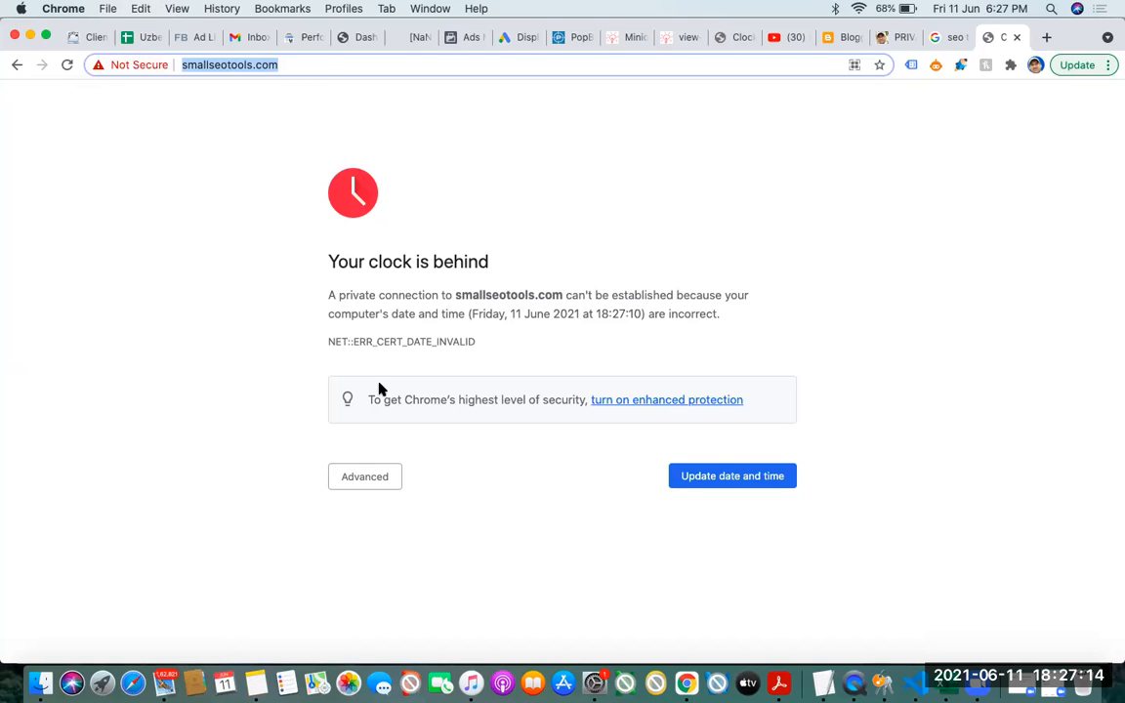
{"action": "left_click", "coordinate": [361, 475]}
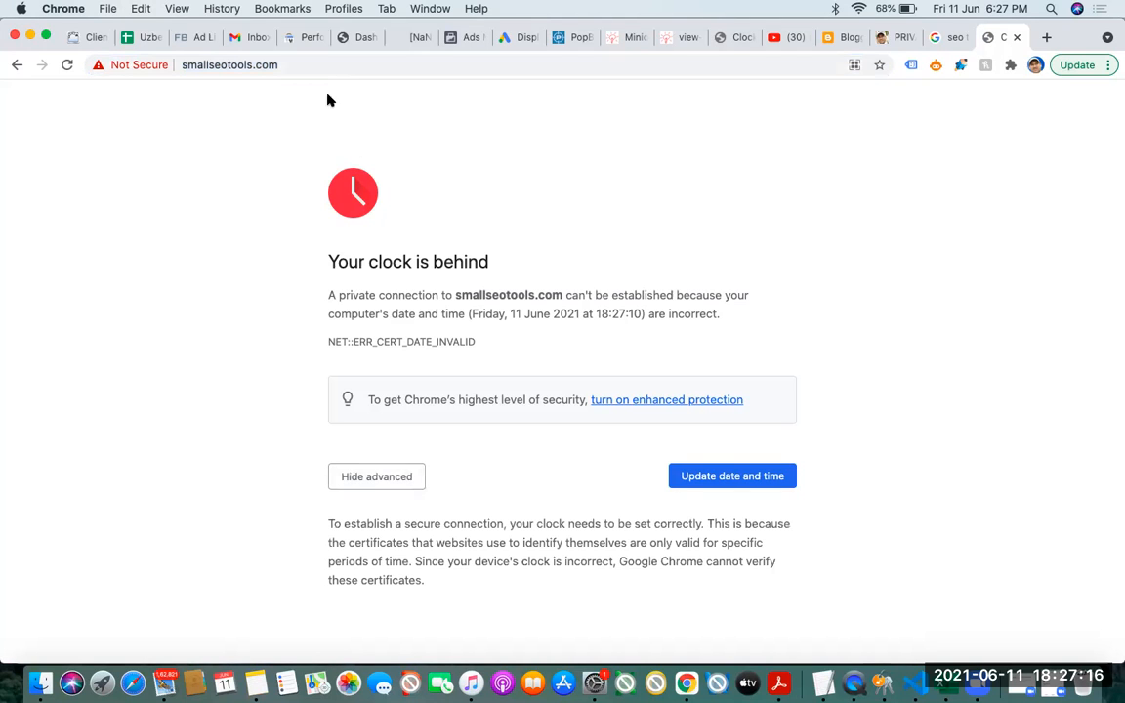
Check the ads shown beside and between the latest blog posts on the Minidea homepage
{"action": "left_click", "coordinate": [625, 37]}
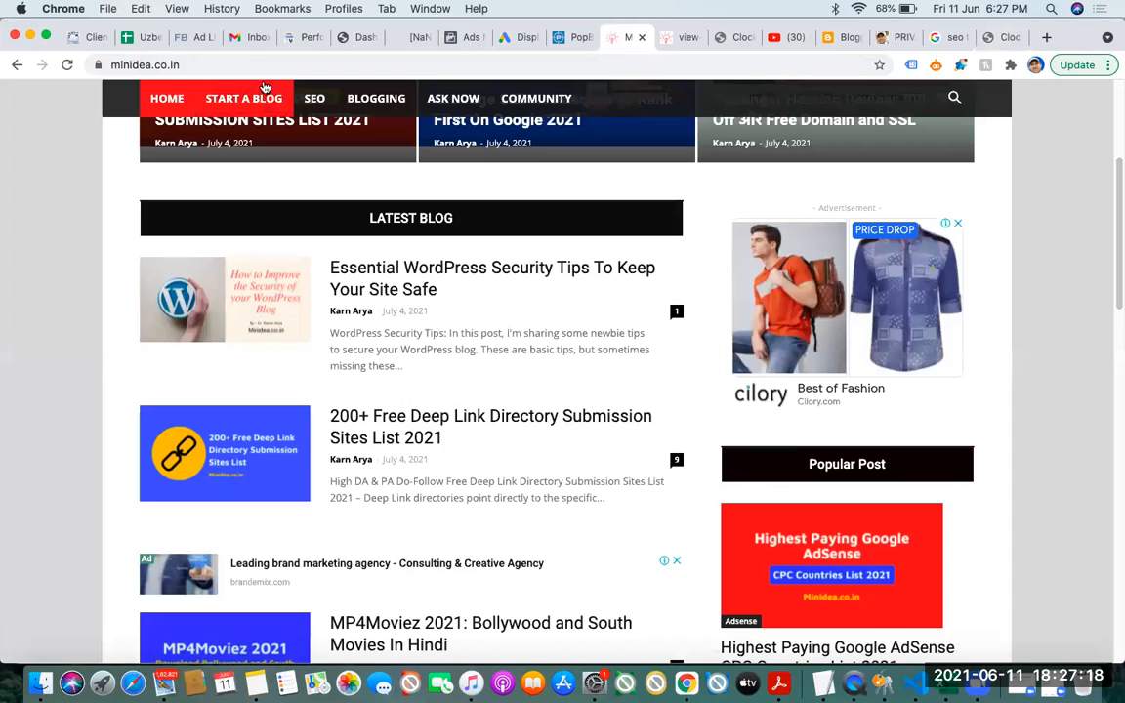
{"action": "key", "text": "super+l"}
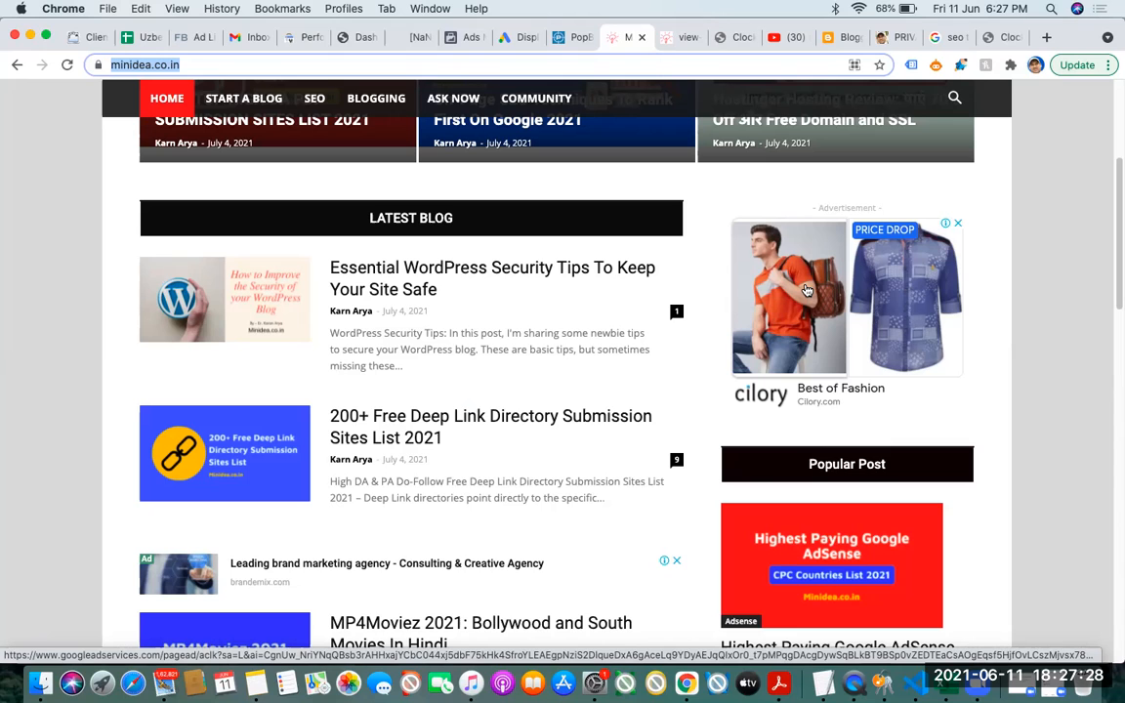
{"action": "left_click", "coordinate": [1116, 235]}
{"action": "mouse_move", "coordinate": [1116, 235]}
{"action": "left_mouse_down"}
{"action": "mouse_move", "coordinate": [1116, 131]}
{"action": "mouse_move", "coordinate": [1116, 217]}
{"action": "left_mouse_up"}
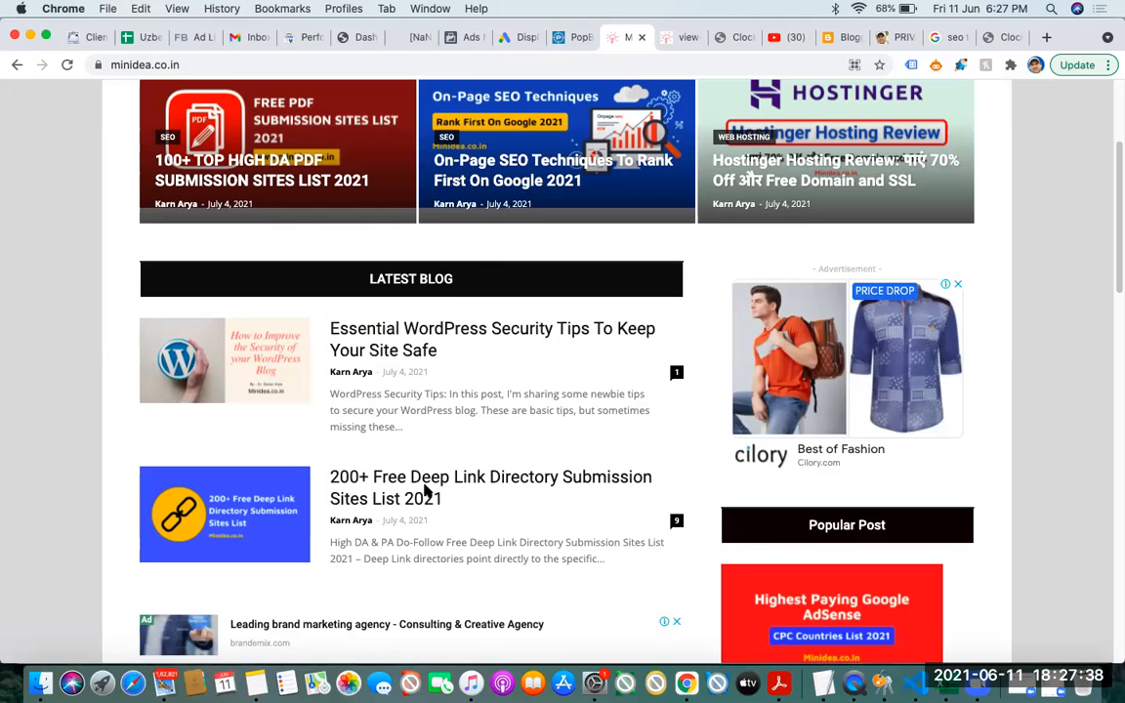
{"action": "left_click", "coordinate": [522, 39]}
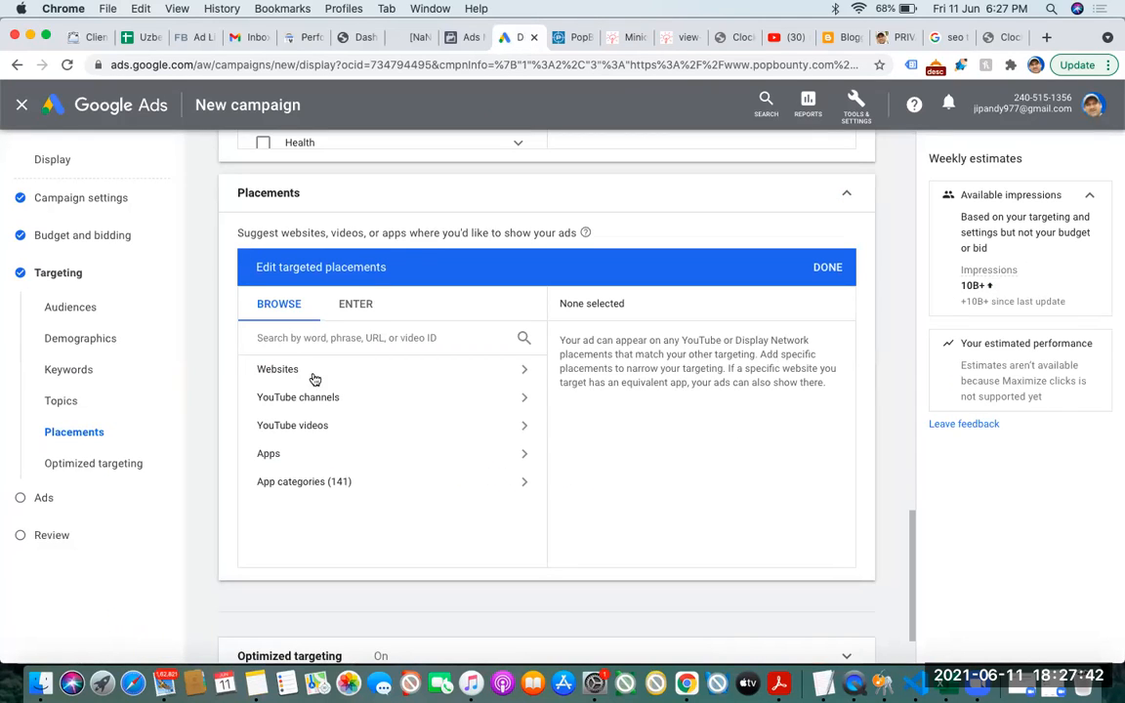
{"action": "left_click", "coordinate": [291, 368]}
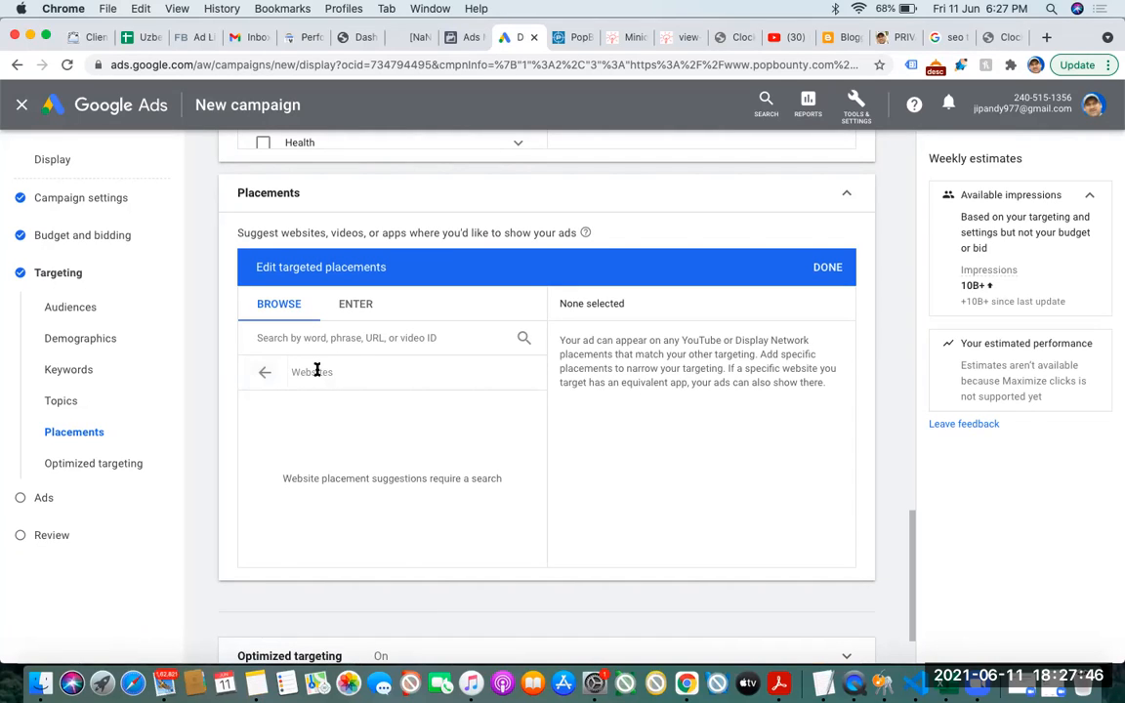
{"action": "left_click", "coordinate": [346, 338]}
{"action": "key", "text": "super+v"}
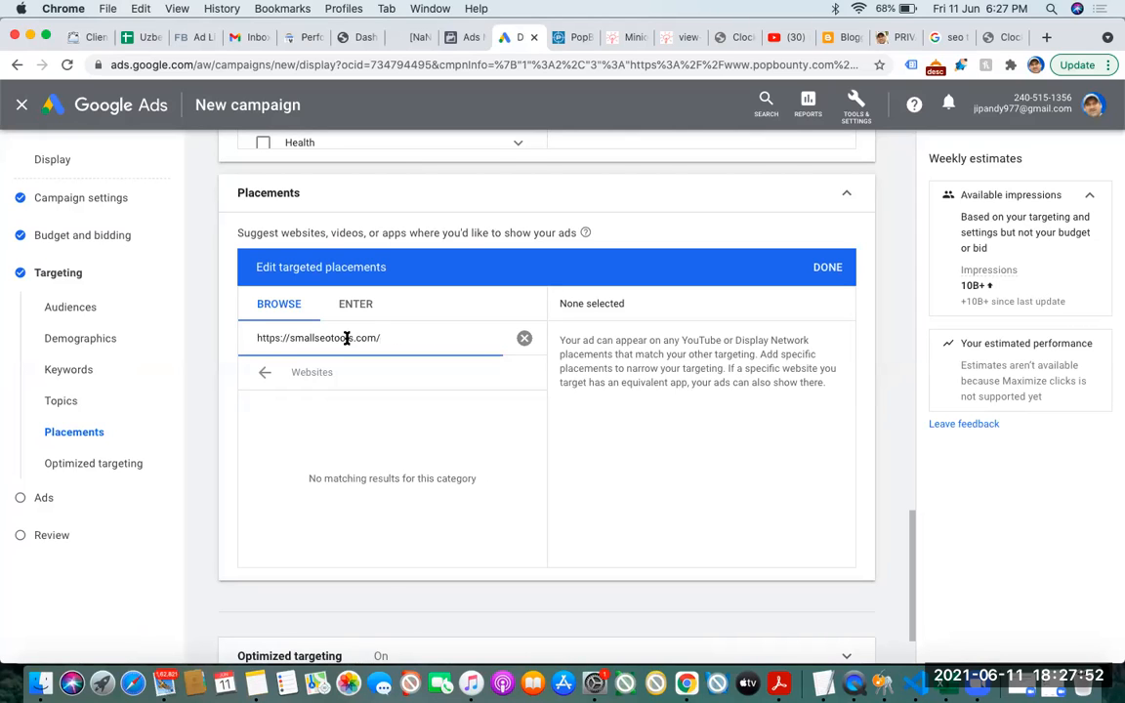
{"action": "left_click", "coordinate": [524, 338]}
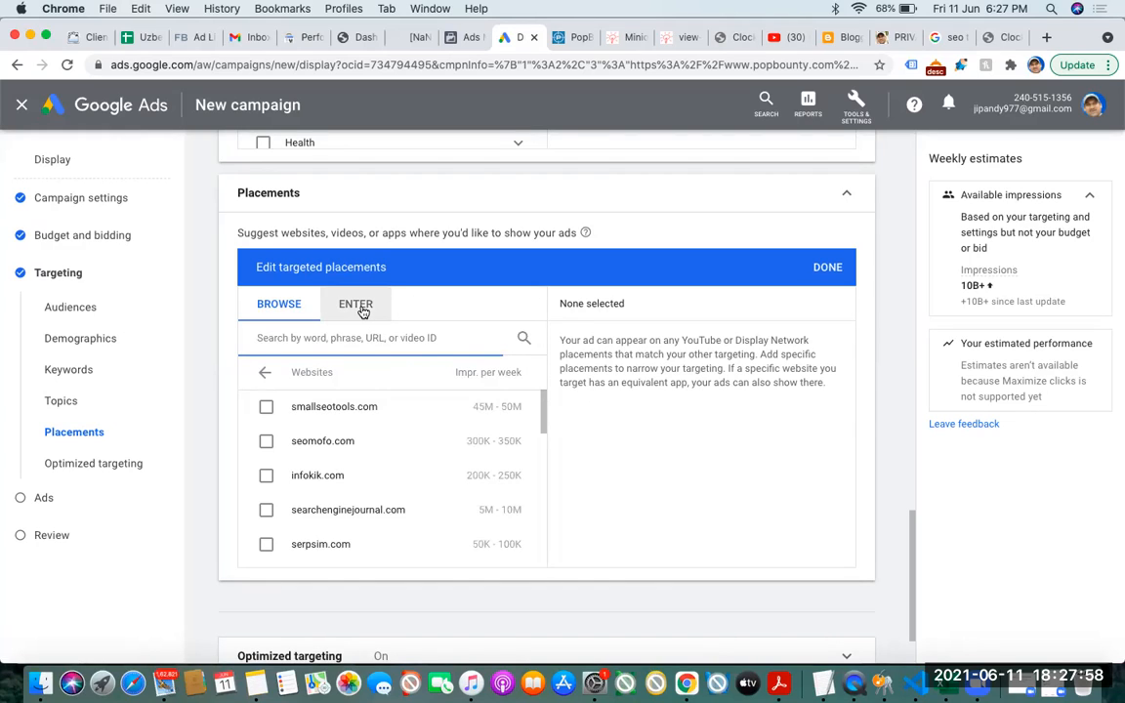
{"action": "left_click", "coordinate": [361, 307]}
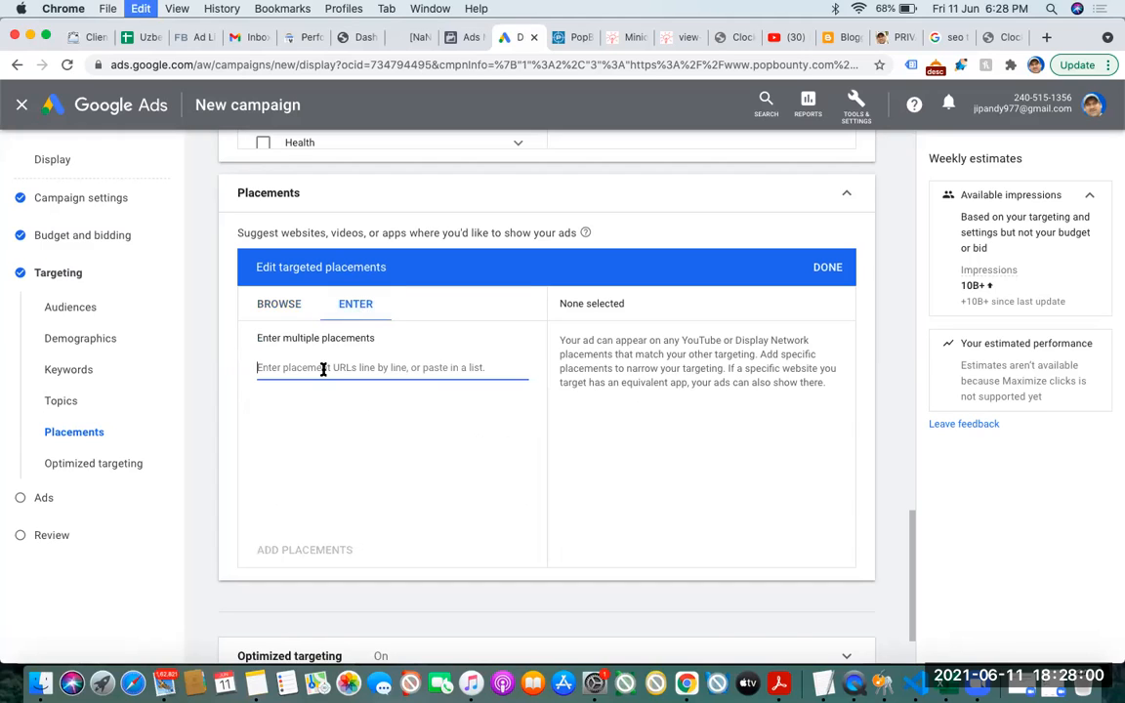
{"action": "key", "text": "super+v"}
{"action": "key", "text": "Return"}
{"action": "key", "text": "super+v"}
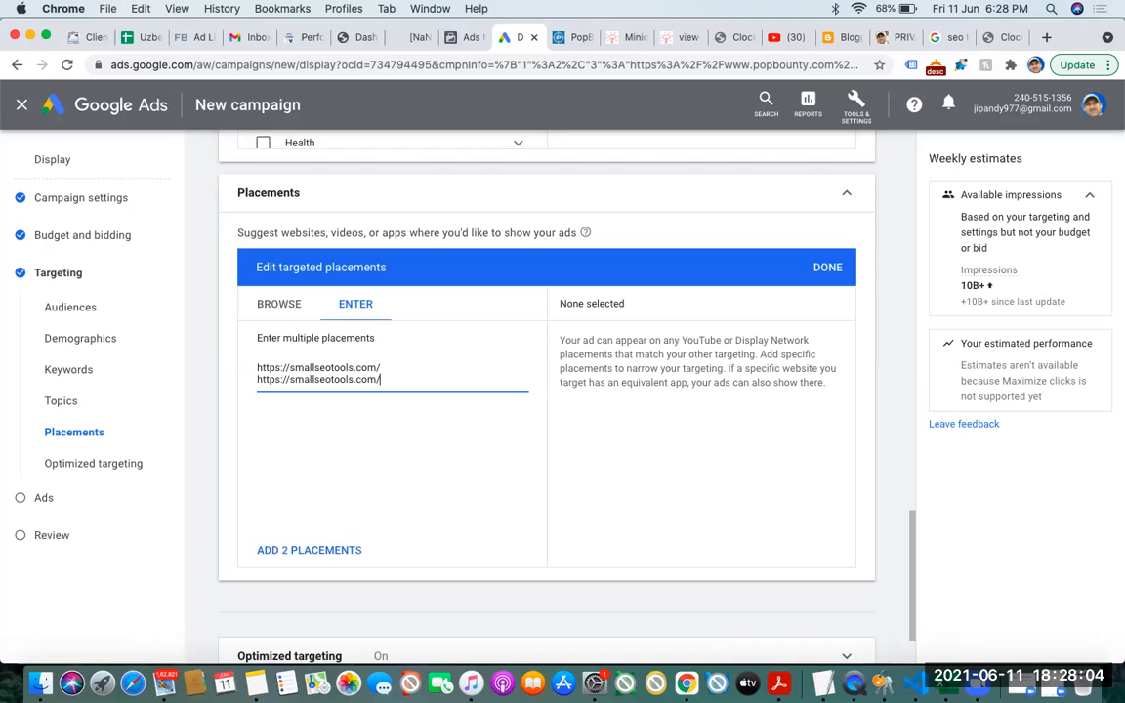
{"action": "key", "text": "Return"}
{"action": "key", "text": "super+v"}
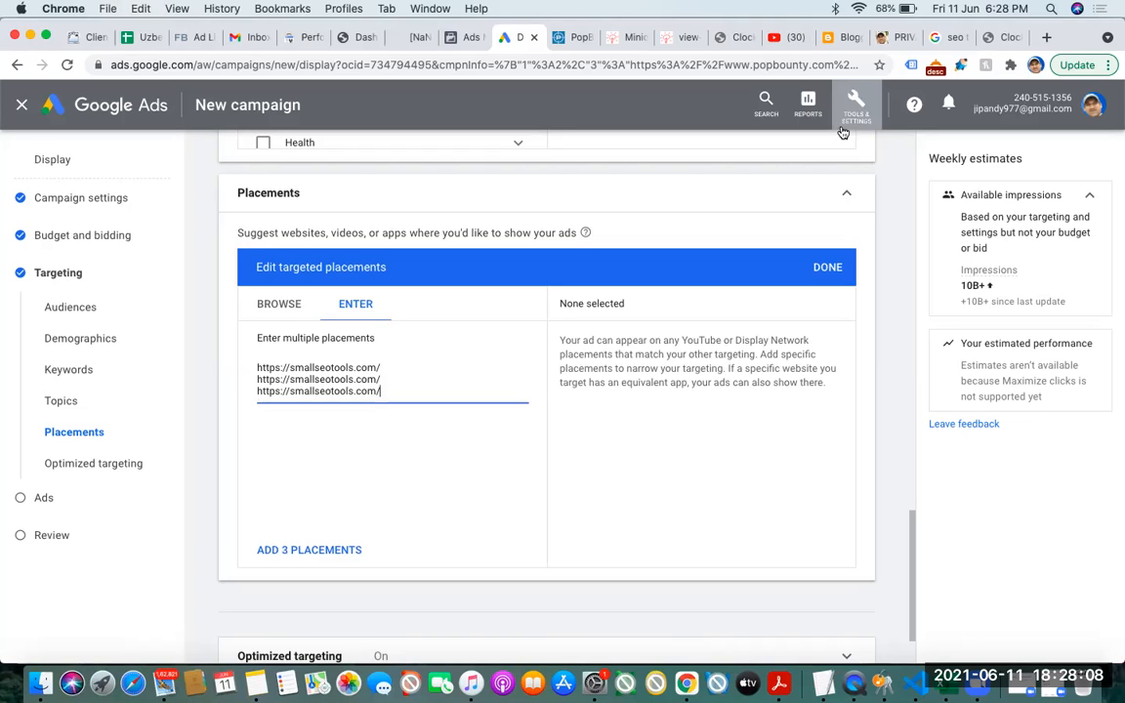
Examine the header, sidebar and in-feed ad spots on the Minidea homepage, and bring up the "seo tips" search results
{"action": "left_click", "coordinate": [617, 37]}
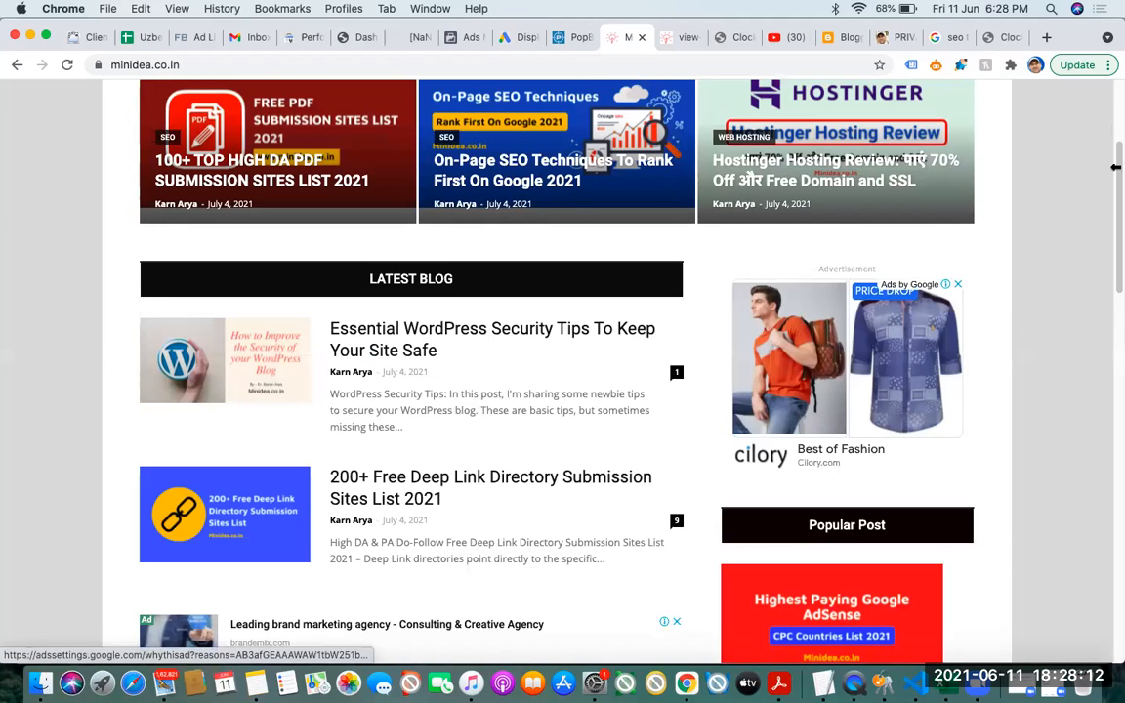
{"action": "left_click_drag", "start_coordinate": [1117, 154], "coordinate": [1116, 97]}
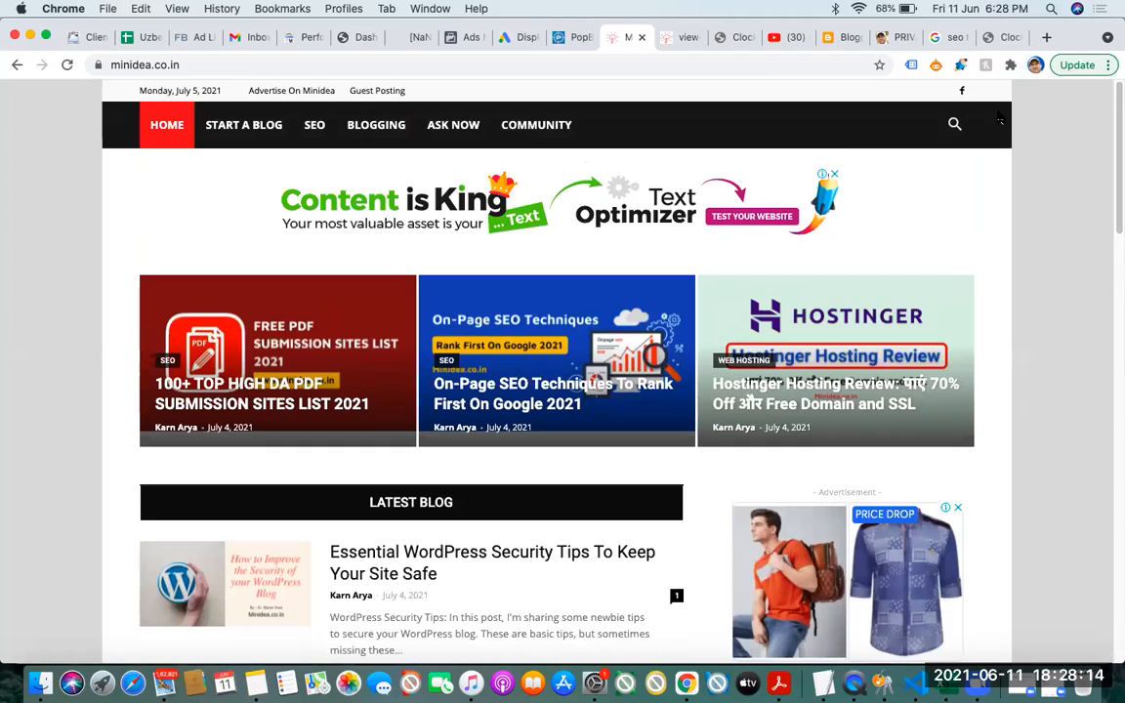
{"action": "mouse_move", "coordinate": [821, 182]}
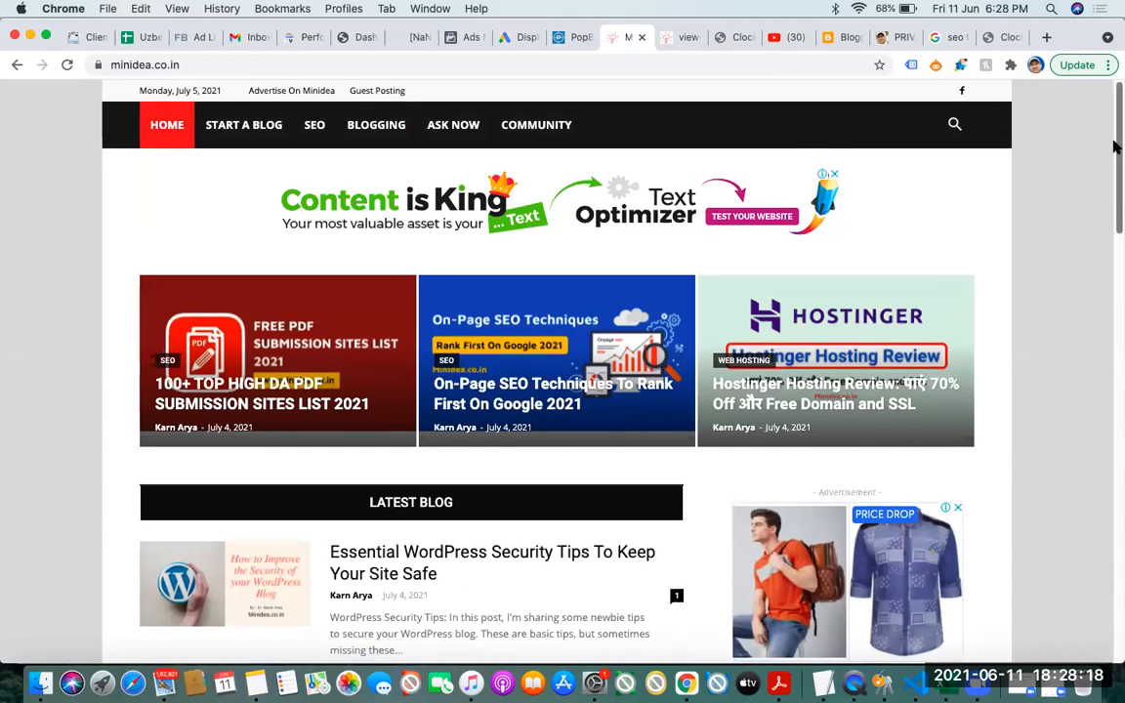
{"action": "left_click_drag", "start_coordinate": [1113, 146], "coordinate": [1113, 225]}
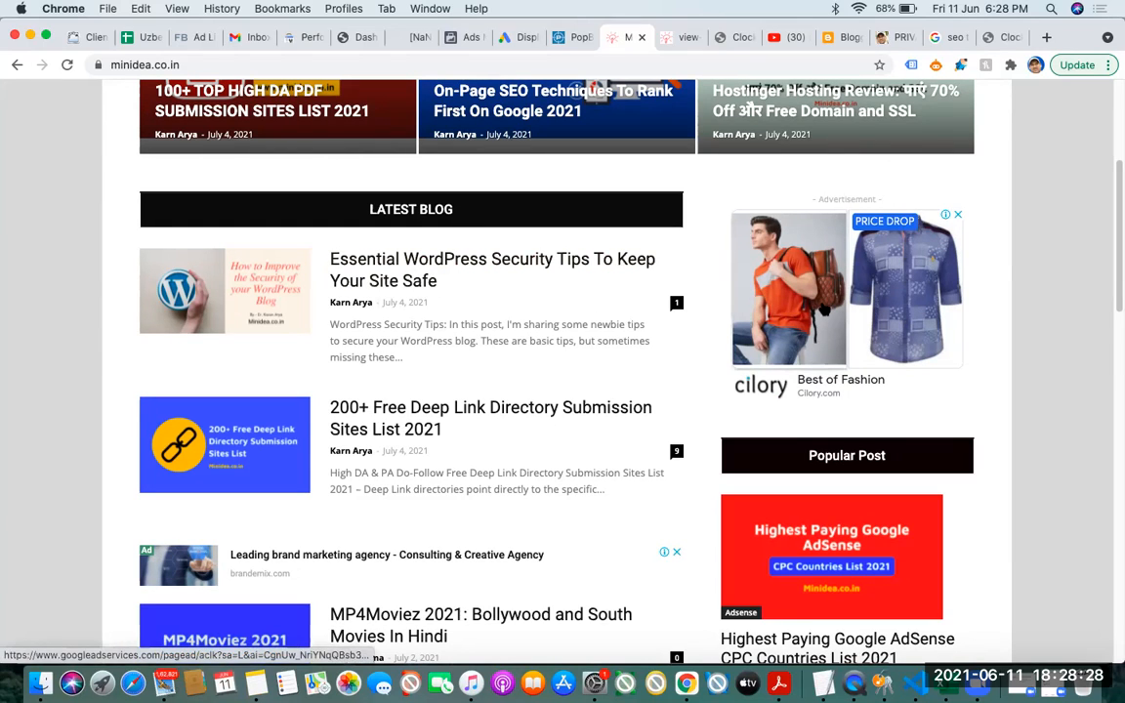
{"action": "left_click", "coordinate": [512, 39]}
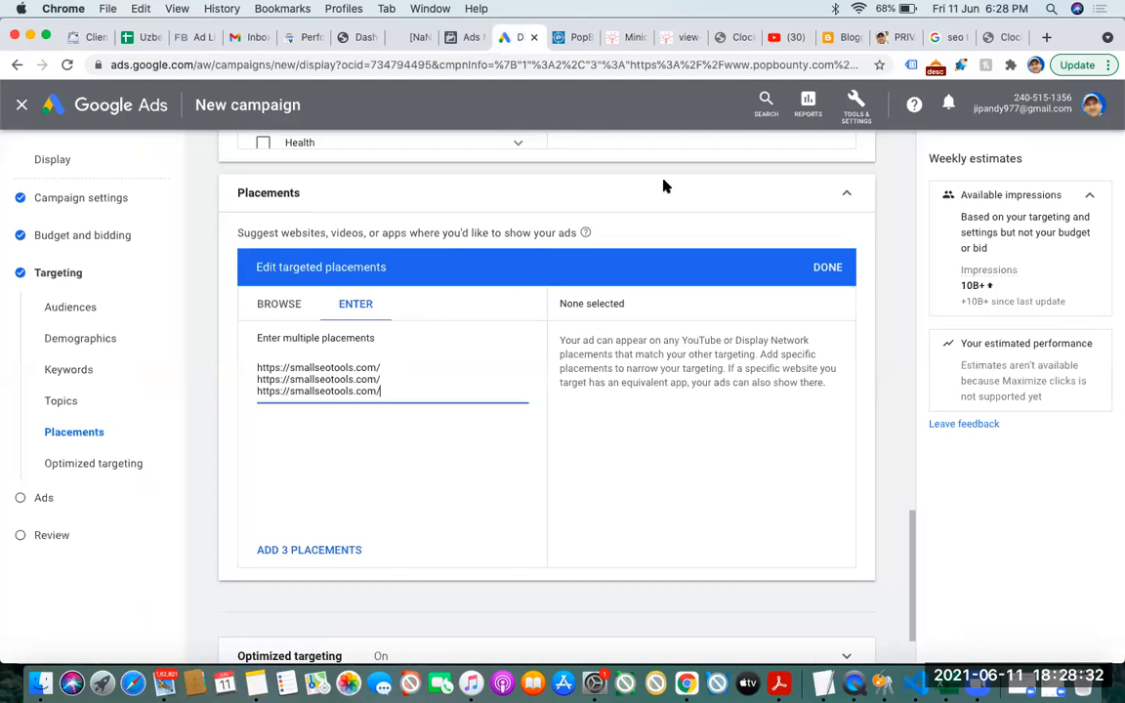
{"action": "left_click", "coordinate": [628, 38]}
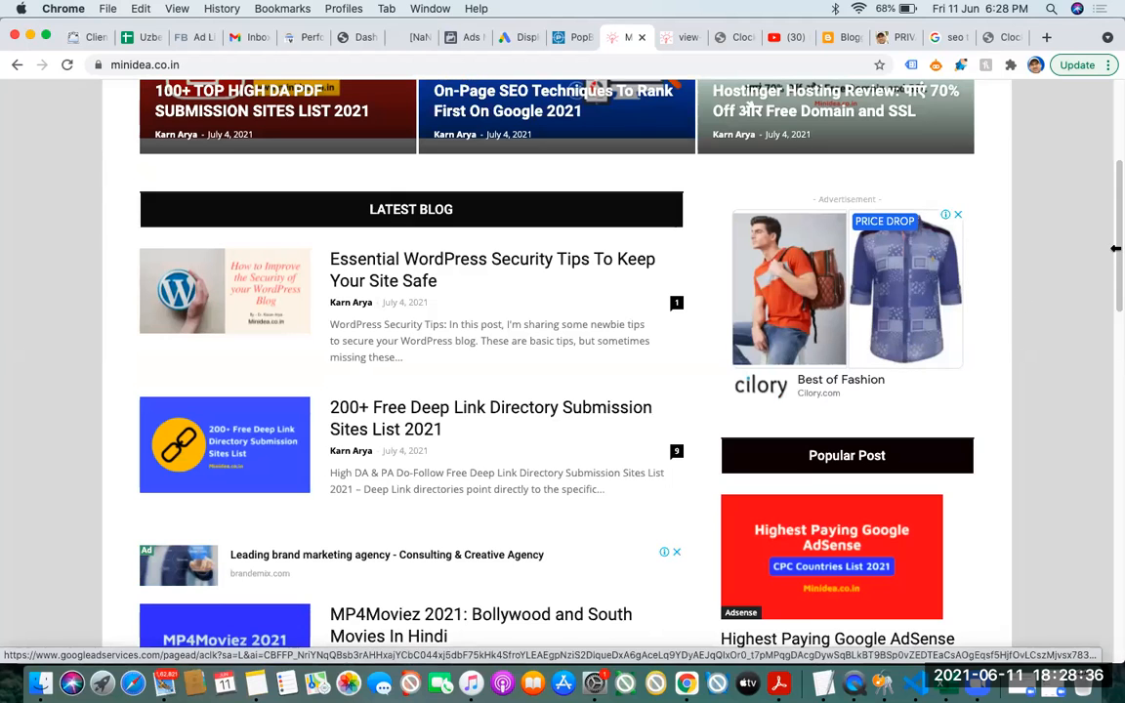
{"action": "scroll", "coordinate": [1116, 156], "scroll_direction": "up", "scroll_amount": 2}
{"action": "scroll", "coordinate": [1116, 156], "scroll_direction": "up", "scroll_amount": 4}
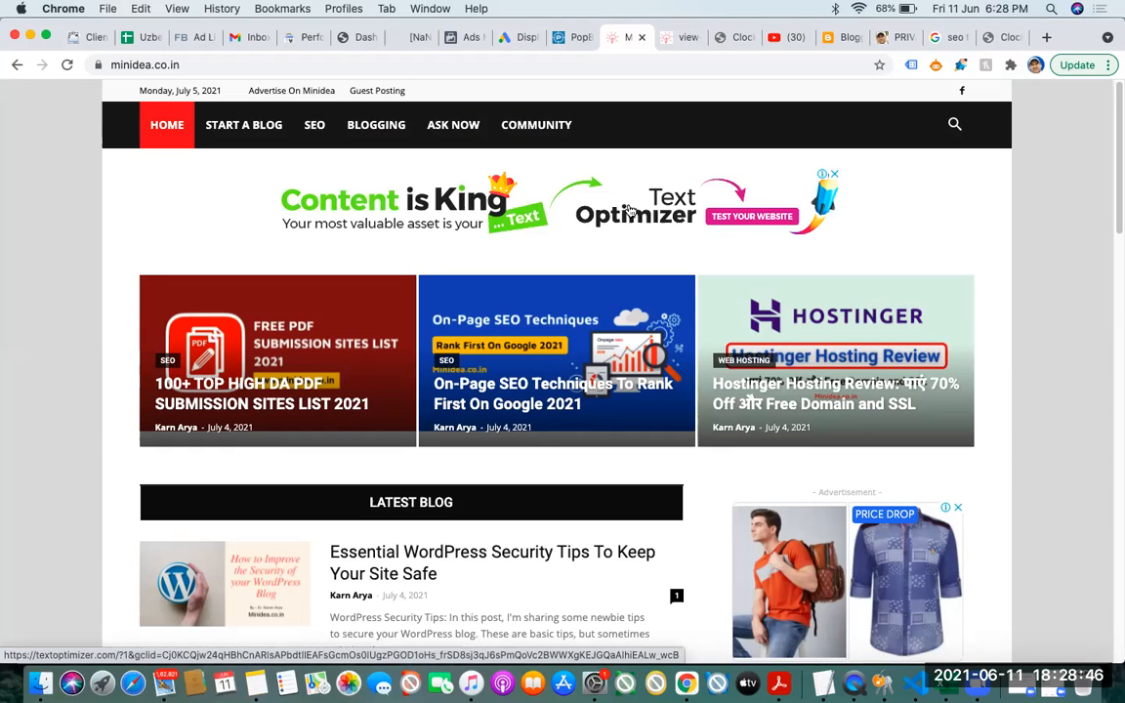
{"action": "left_click_drag", "start_coordinate": [1113, 176], "coordinate": [1113, 291]}
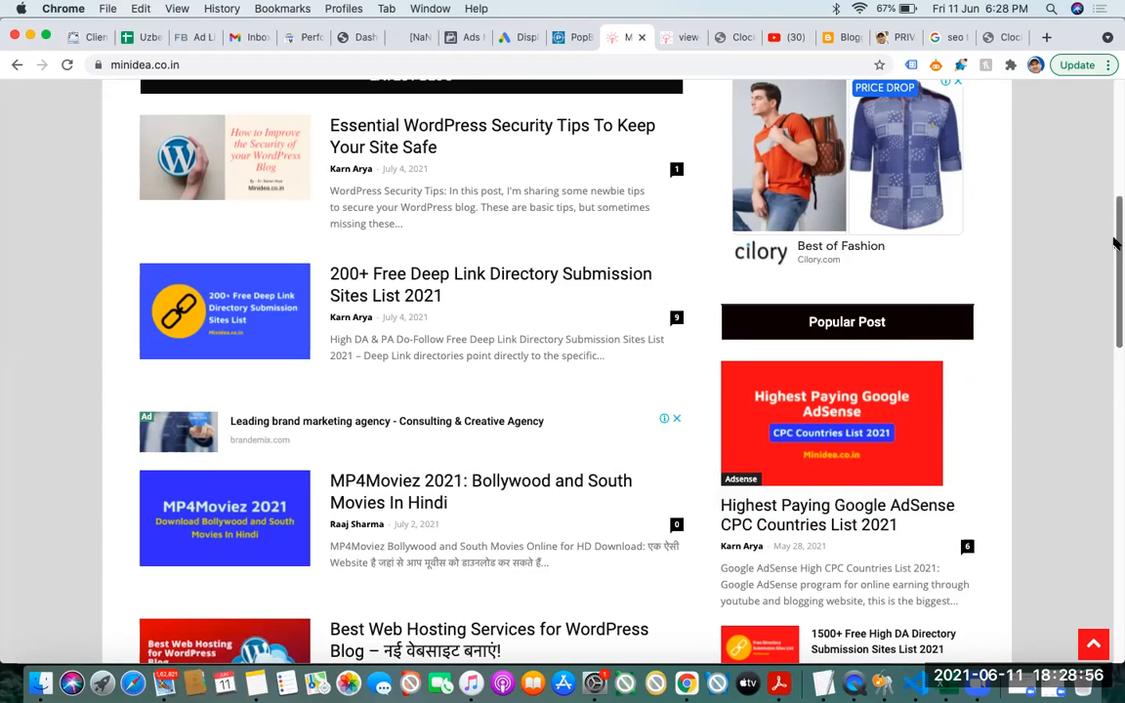
{"action": "left_click_drag", "start_coordinate": [1113, 238], "coordinate": [1115, 98]}
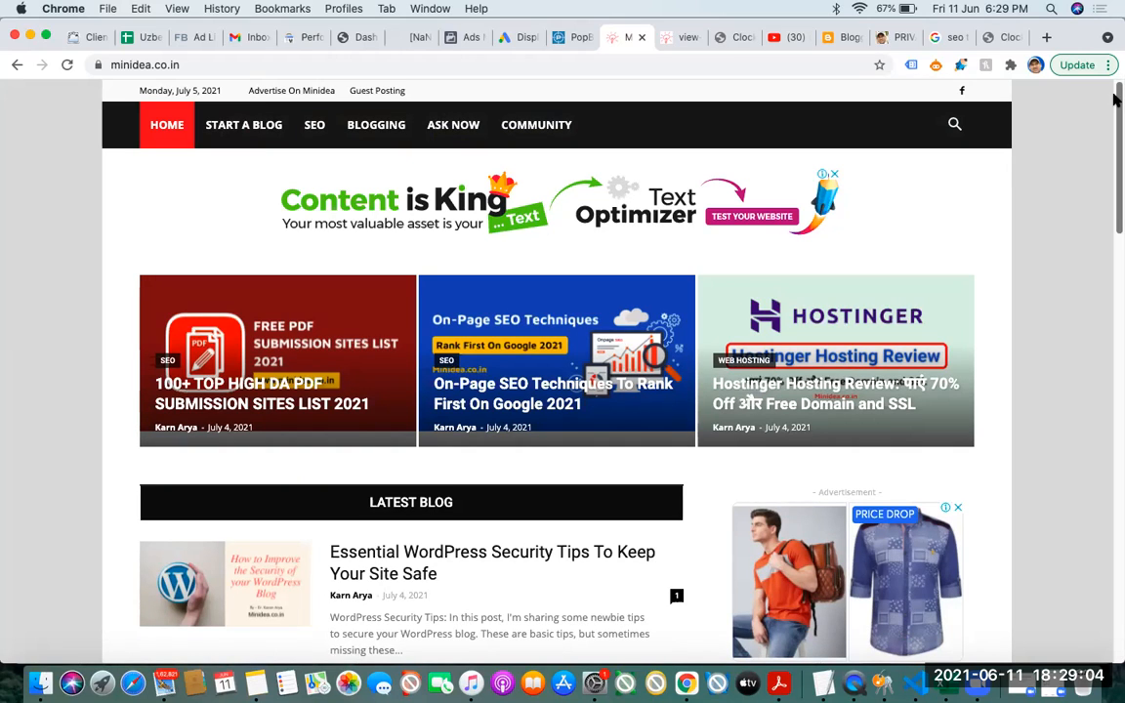
{"action": "left_click", "coordinate": [955, 37]}
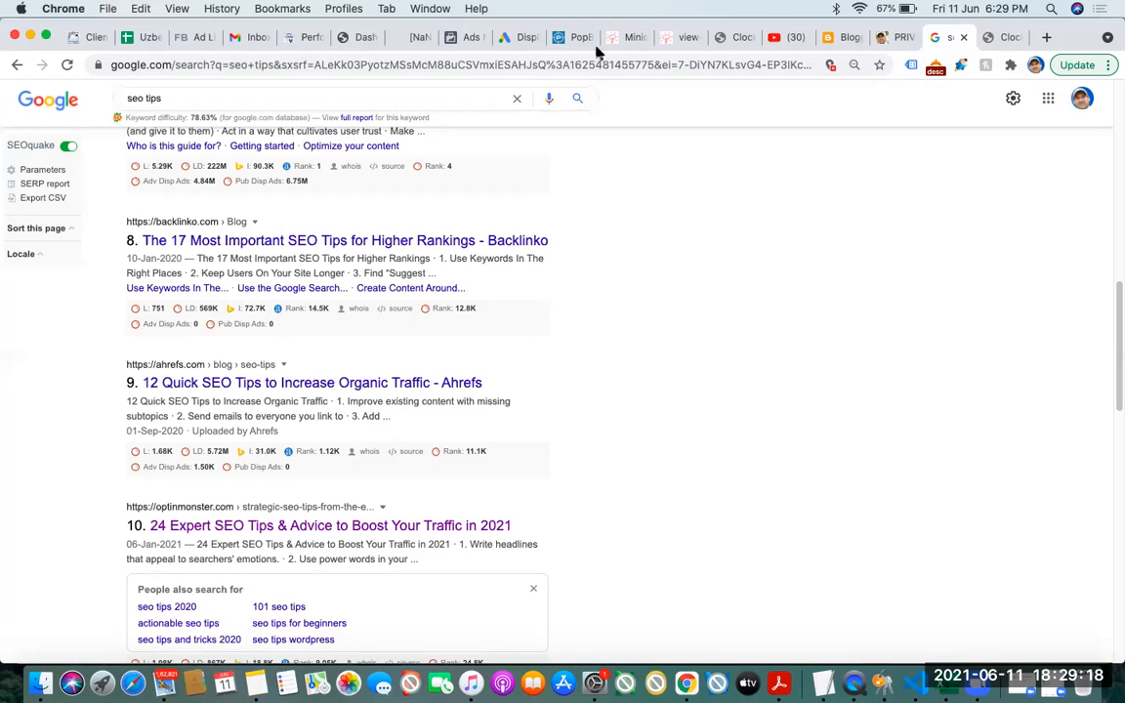
{"action": "left_click", "coordinate": [502, 39]}
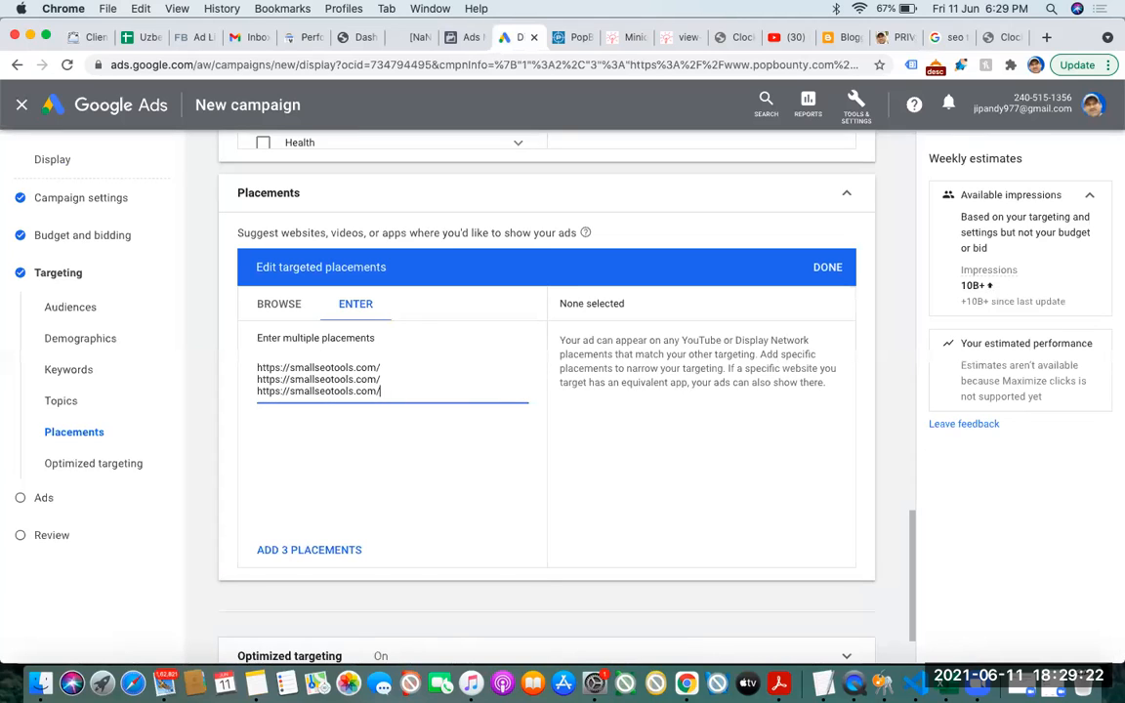
{"action": "key", "text": "Return"}
{"action": "key", "text": "Return"}
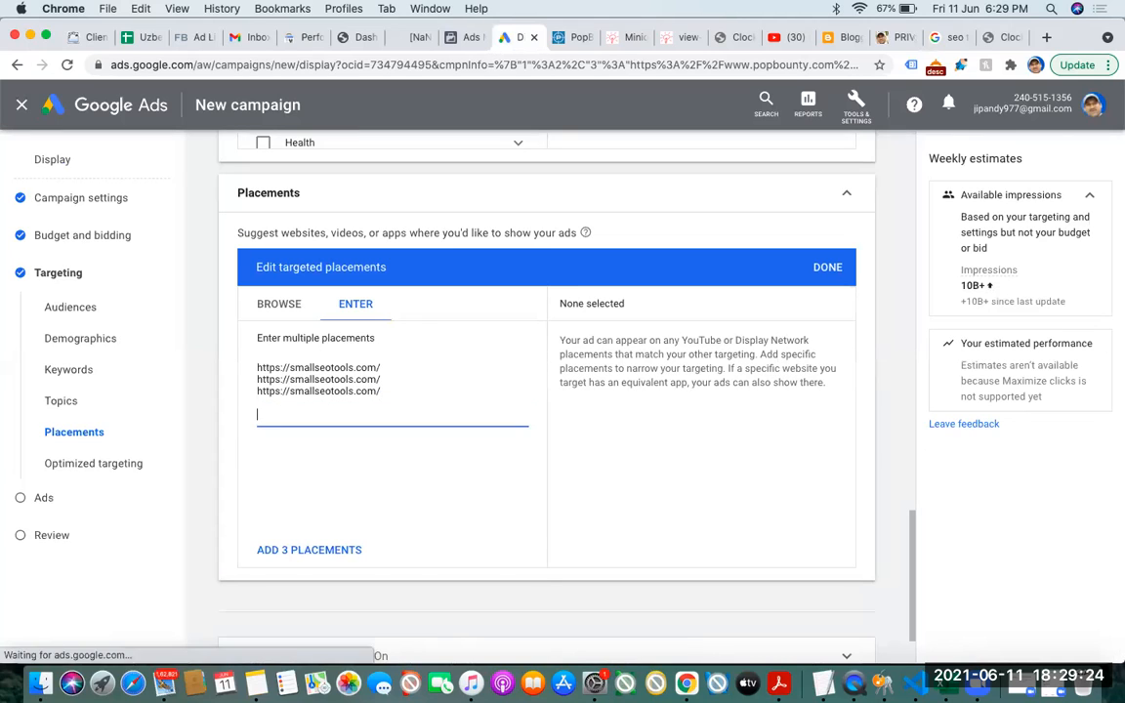
{"action": "type", "text": "https://smallseotools.com/"}
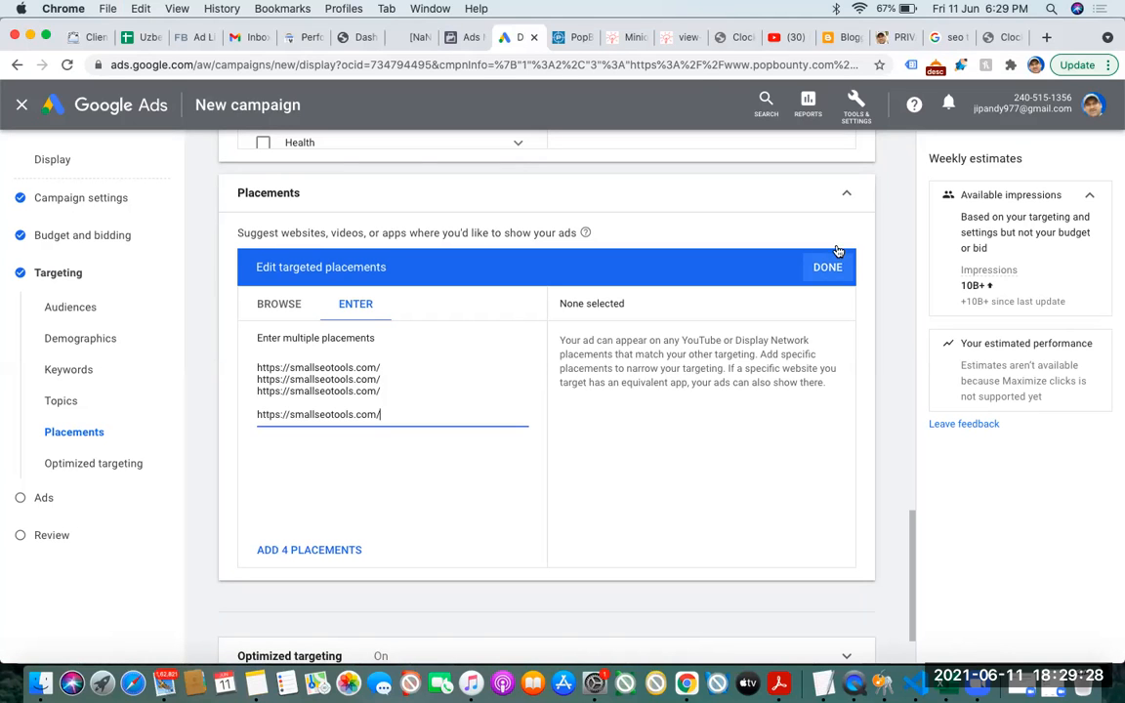
Check the Minidea header ad, and delete all smallseotools.com entries from the placement URL list
{"action": "left_click", "coordinate": [625, 39]}
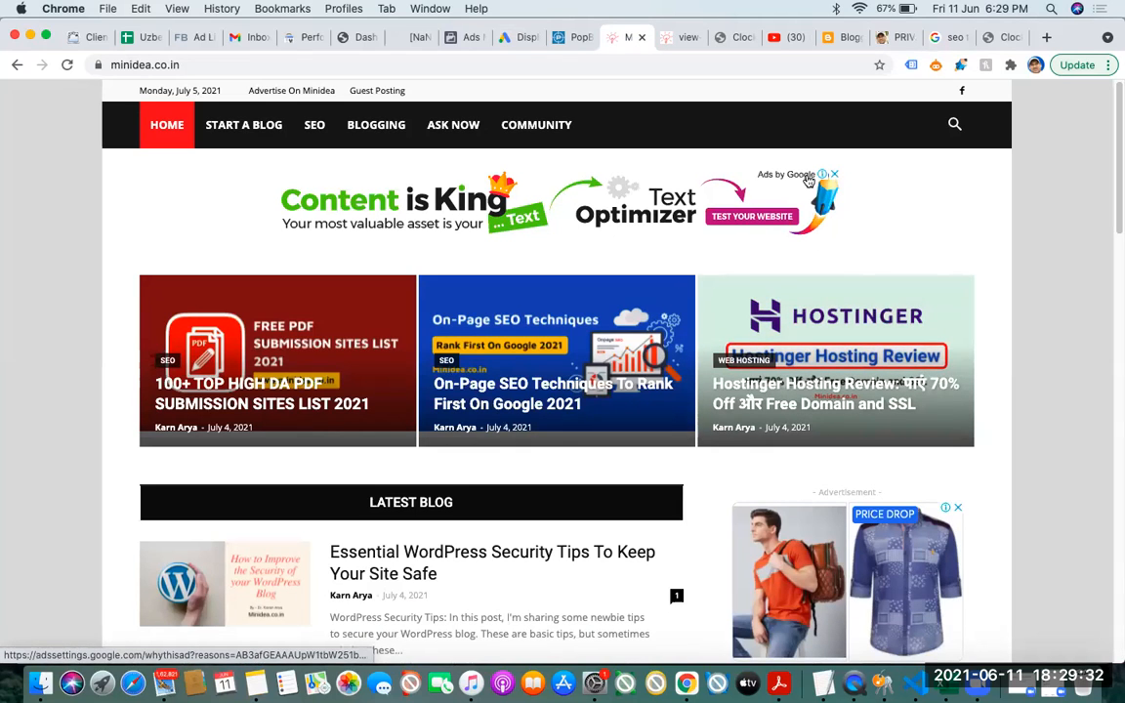
{"action": "left_click", "coordinate": [508, 37]}
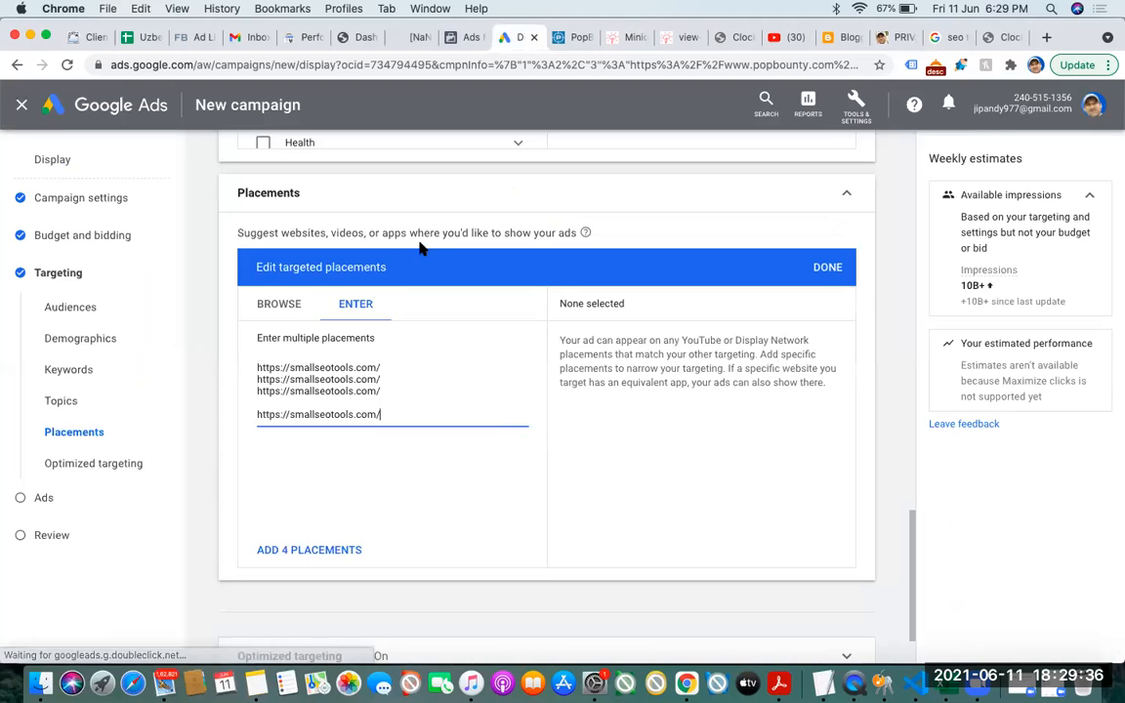
{"action": "triple_click", "coordinate": [321, 368]}
{"action": "key", "text": "shift+Down"}
{"action": "key", "text": "shift+Down"}
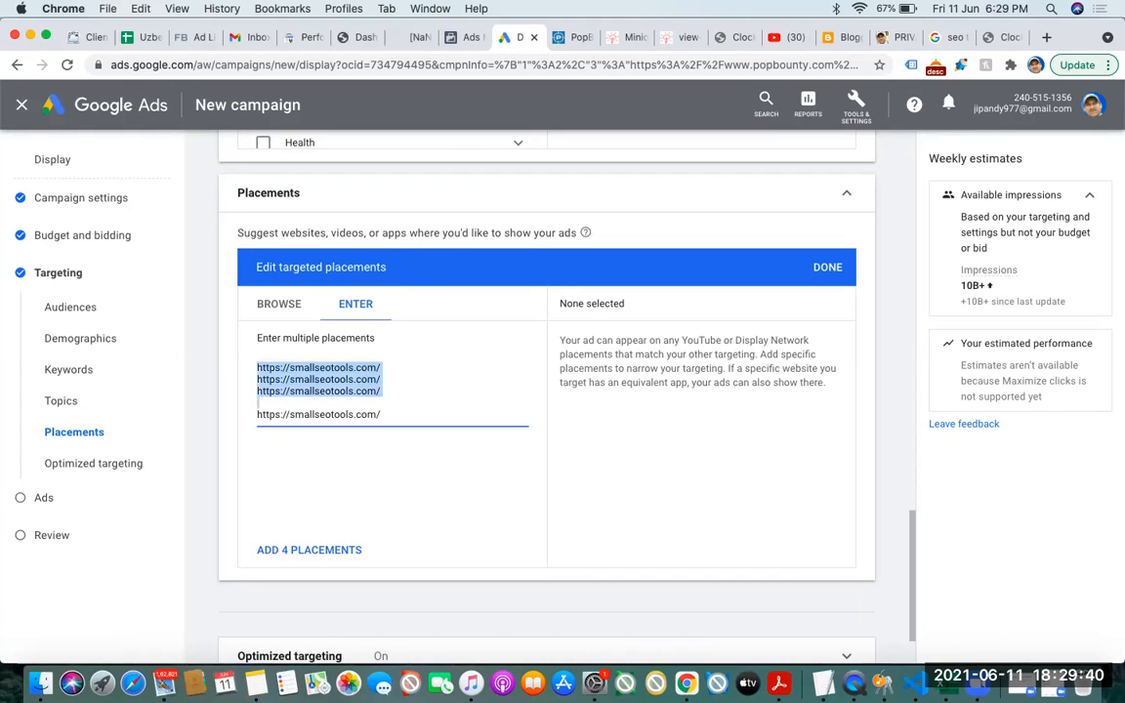
{"action": "key", "text": "shift+Down"}
{"action": "key", "text": "shift+Down"}
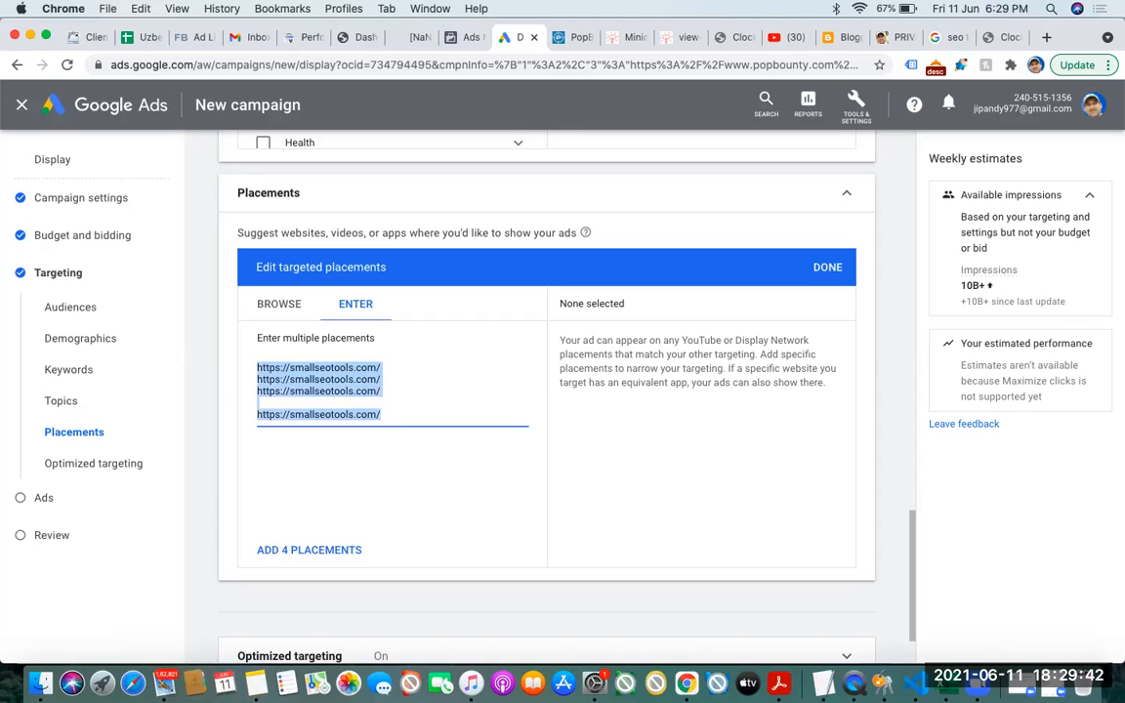
{"action": "key", "text": "BackSpace"}
Browse to the YouTube channels placement category, and copy the URL of the MP Police GK + MPGK Combo video on YouTube
{"action": "left_click", "coordinate": [280, 306]}
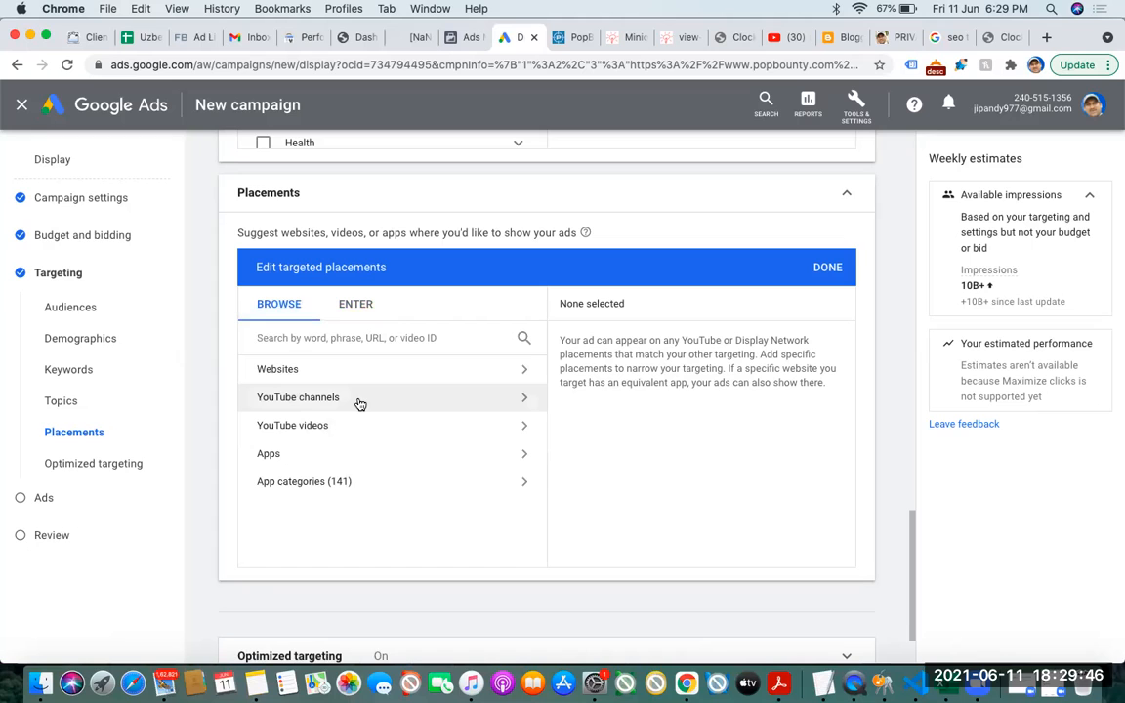
{"action": "left_click", "coordinate": [358, 399]}
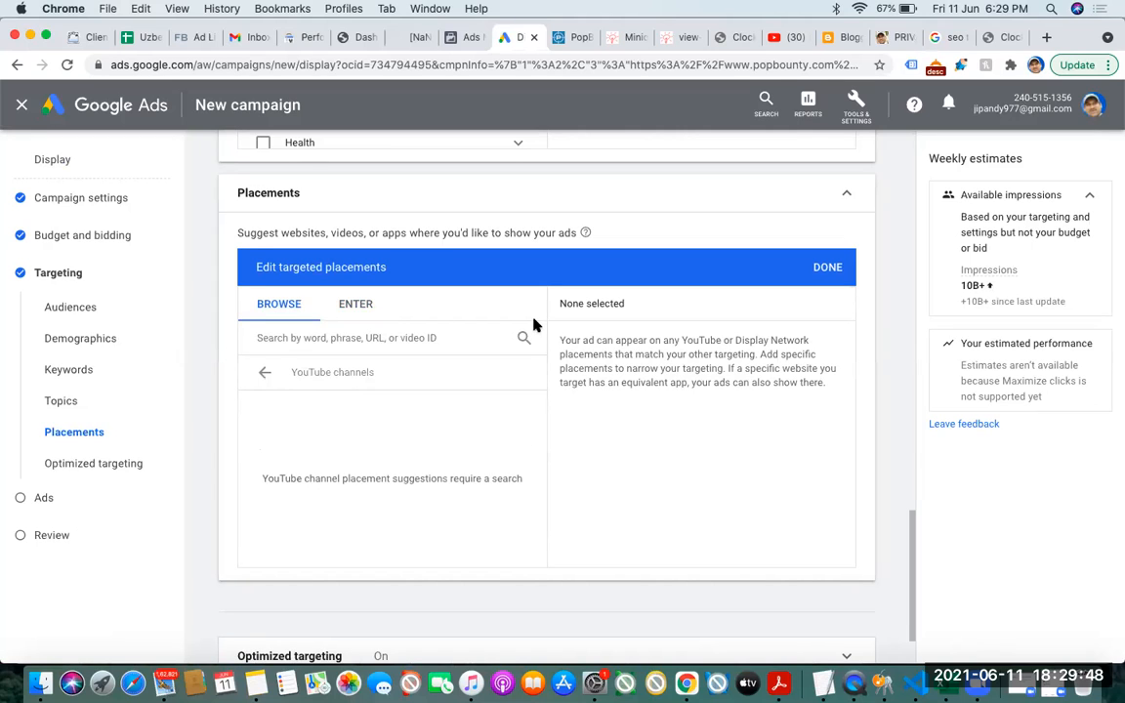
{"action": "left_click", "coordinate": [779, 37]}
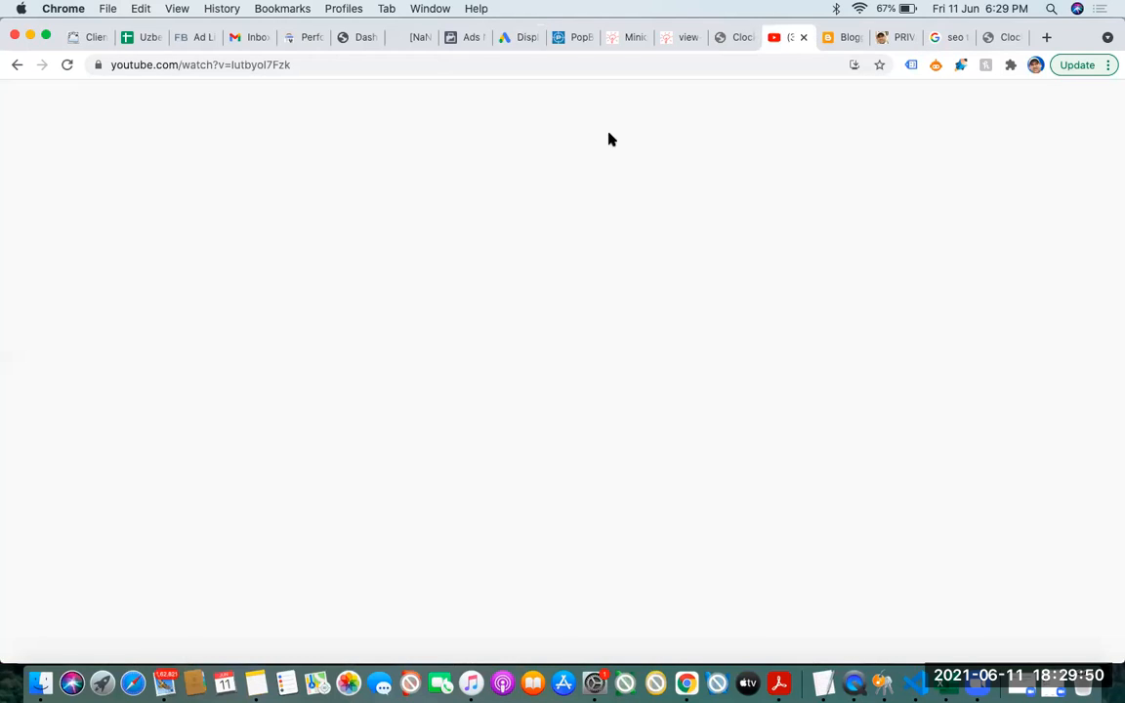
{"action": "left_click", "coordinate": [105, 500]}
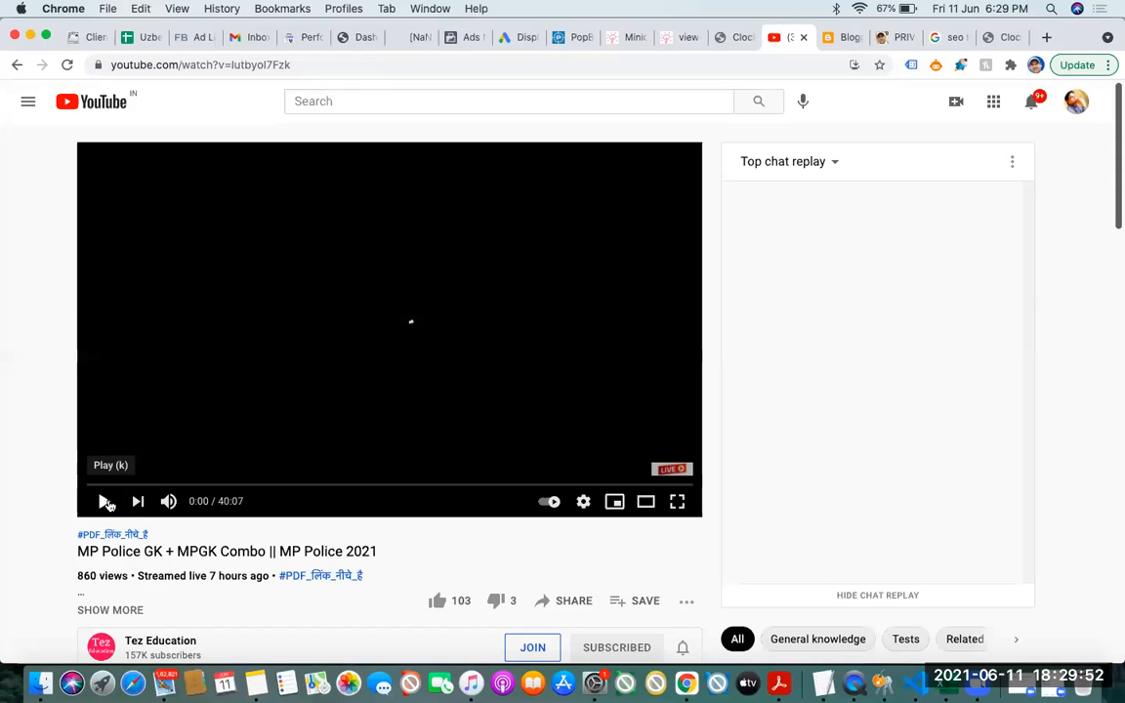
{"action": "right_click", "coordinate": [364, 252]}
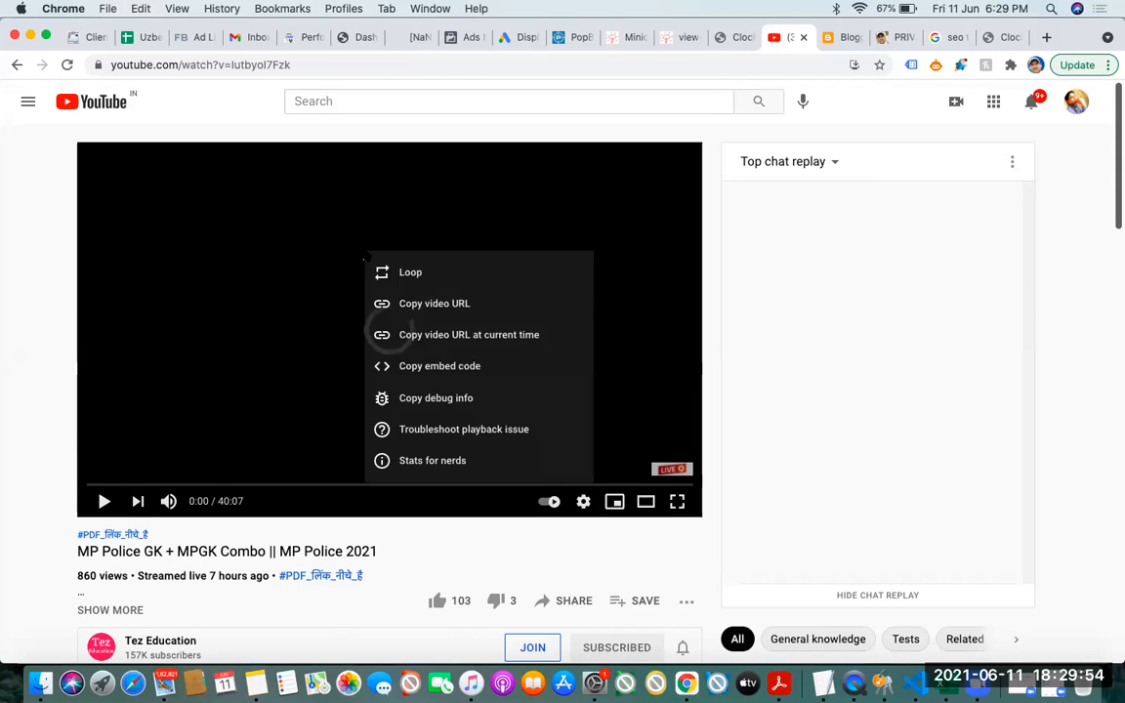
{"action": "left_click", "coordinate": [457, 304]}
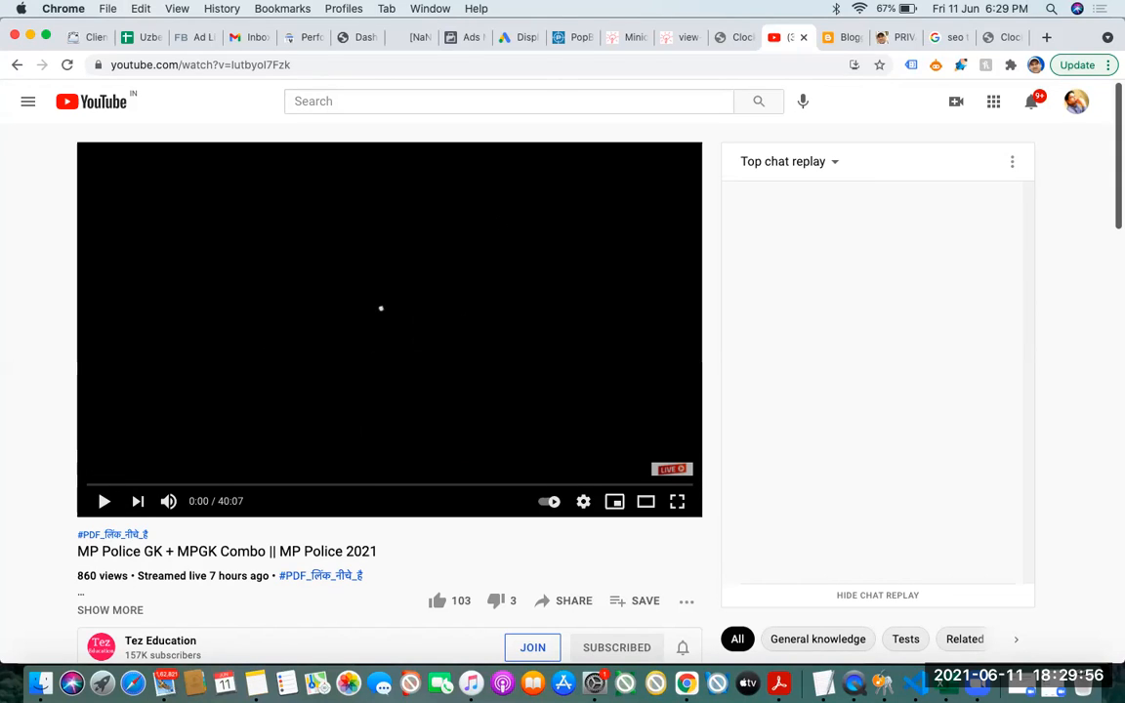
{"action": "left_click", "coordinate": [521, 39]}
{"action": "left_click", "coordinate": [263, 378]}
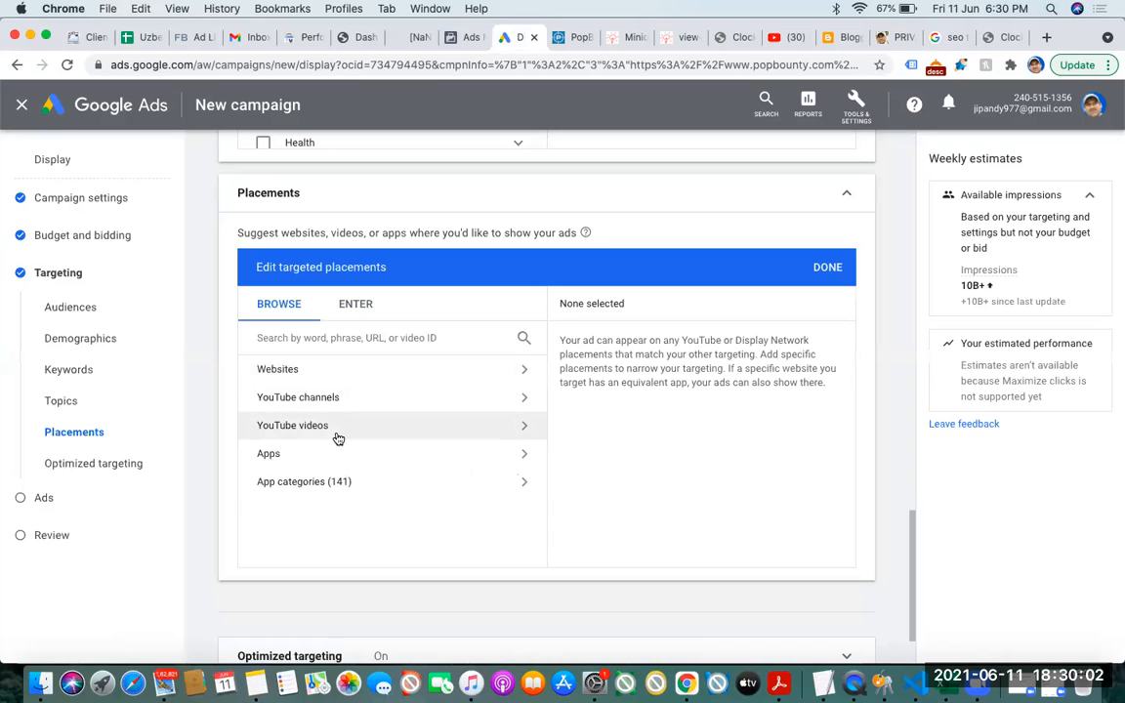
{"action": "left_click", "coordinate": [337, 438]}
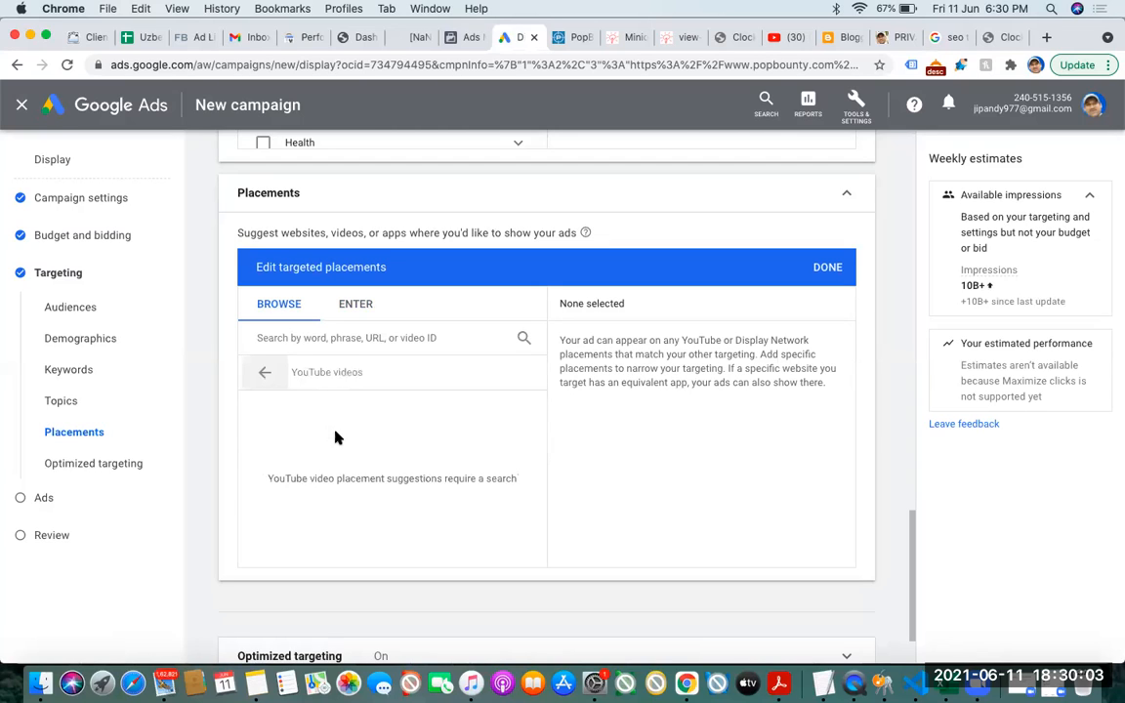
{"action": "left_click", "coordinate": [347, 345]}
{"action": "type", "text": "https://youtu.be/lutbyol7Fzk"}
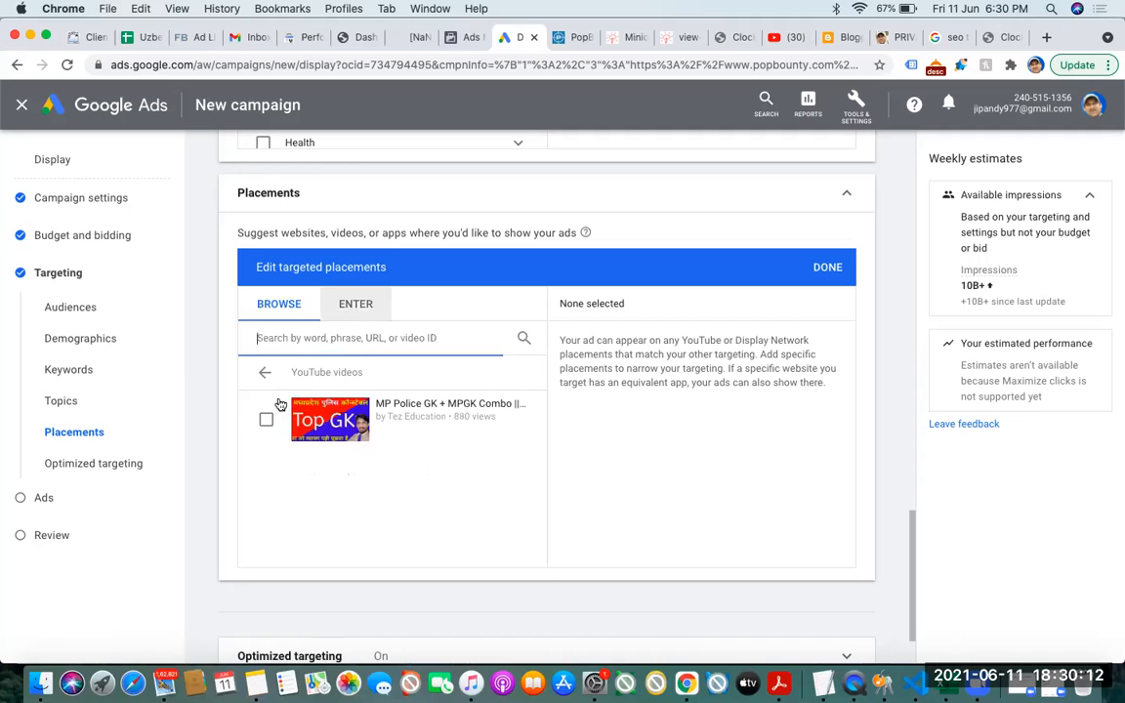
Repeat the YouTube video search with the same URL, try the MP Police GK + MPGK Combo video as a placement, and clear the selection and search
{"action": "left_click", "coordinate": [264, 372]}
{"action": "left_click", "coordinate": [355, 304]}
{"action": "left_click", "coordinate": [282, 306]}
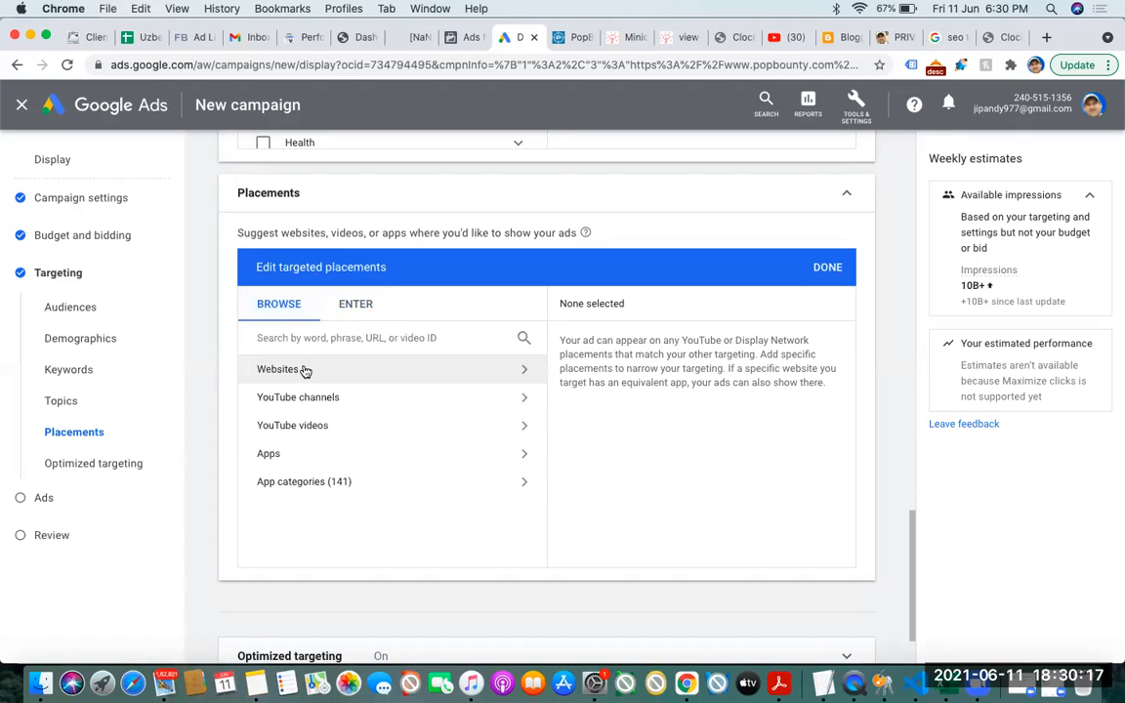
{"action": "left_click", "coordinate": [308, 429]}
{"action": "left_click", "coordinate": [335, 338]}
{"action": "type", "text": "https://youtu.be/Jtbyol7Fzk"}
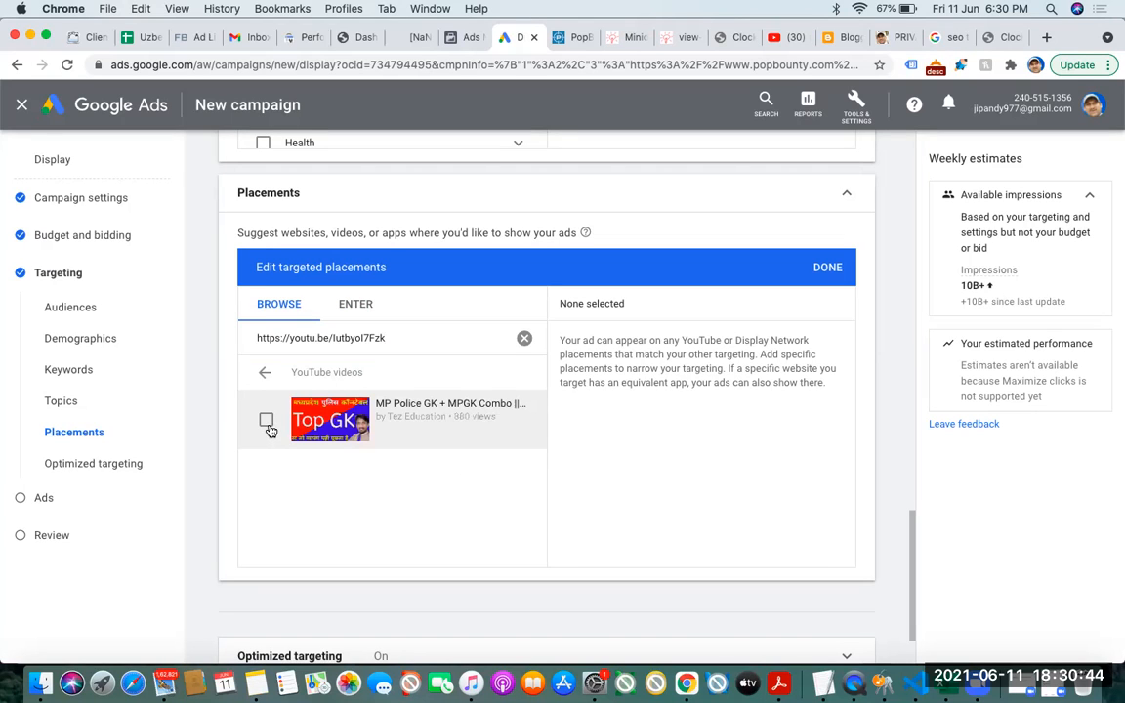
{"action": "left_click", "coordinate": [265, 422]}
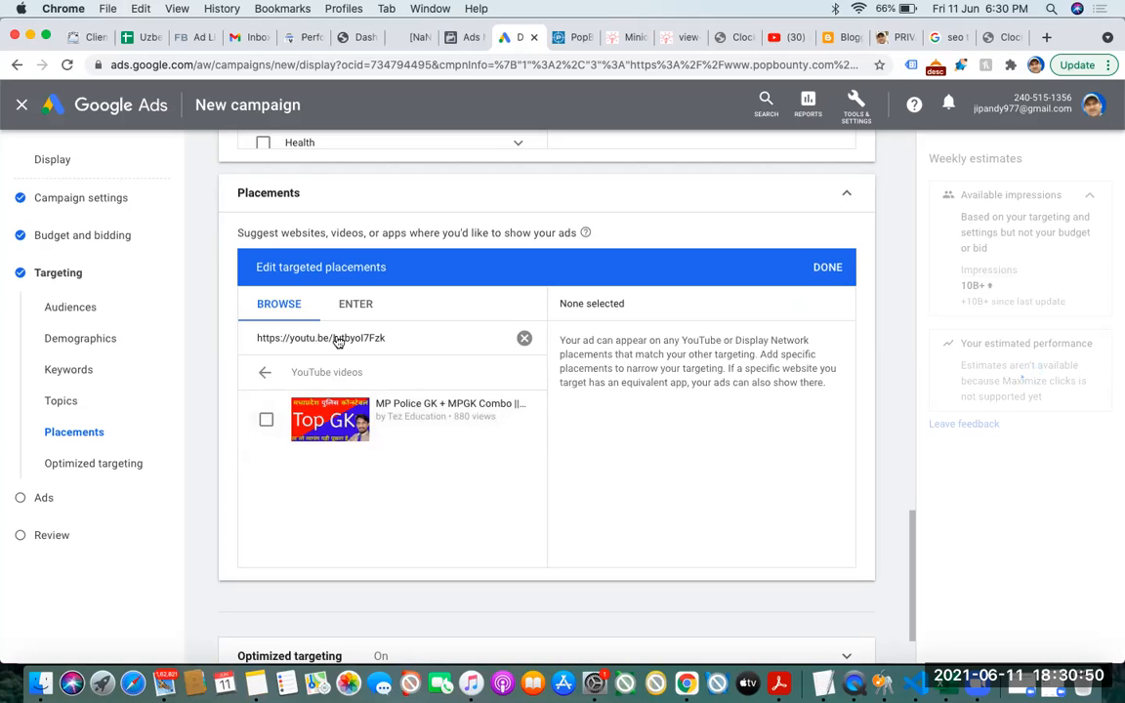
{"action": "left_click", "coordinate": [523, 338]}
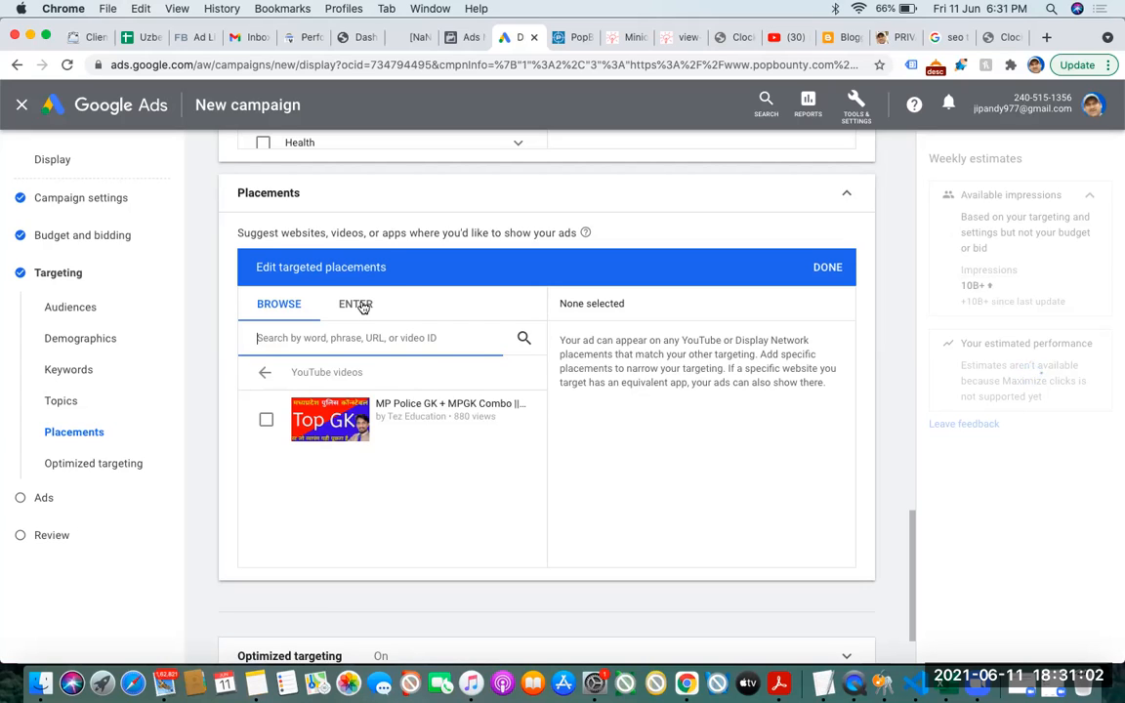
{"action": "left_click", "coordinate": [363, 307]}
{"action": "left_click", "coordinate": [363, 306]}
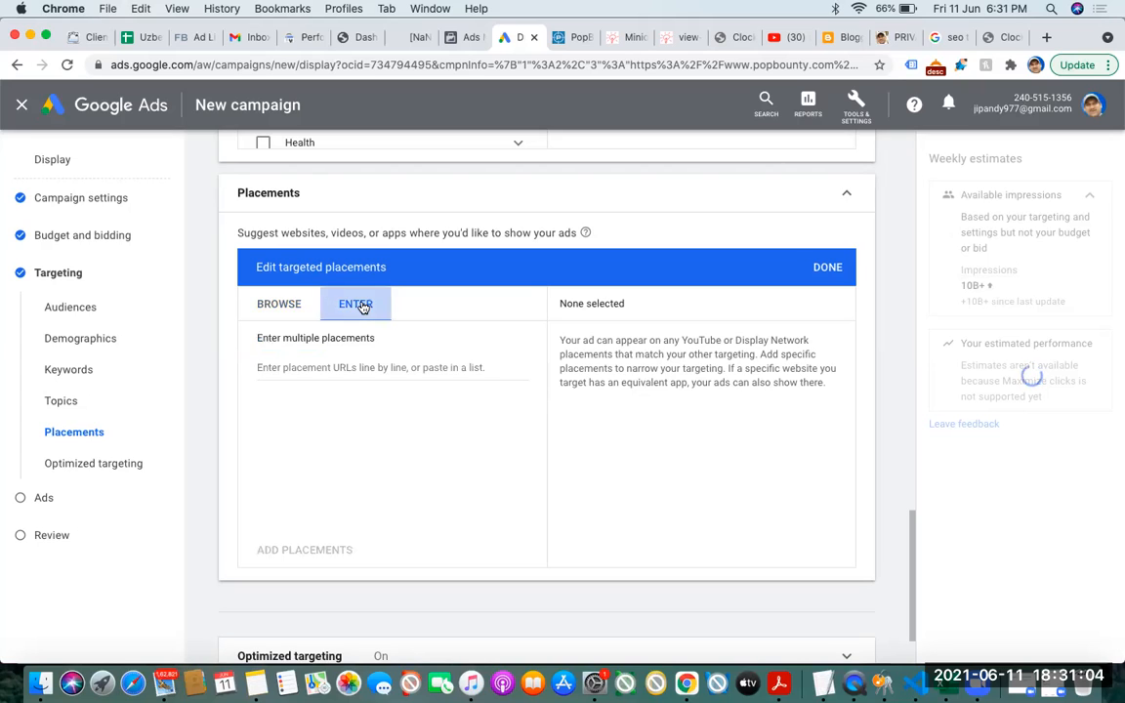
{"action": "left_click", "coordinate": [308, 367]}
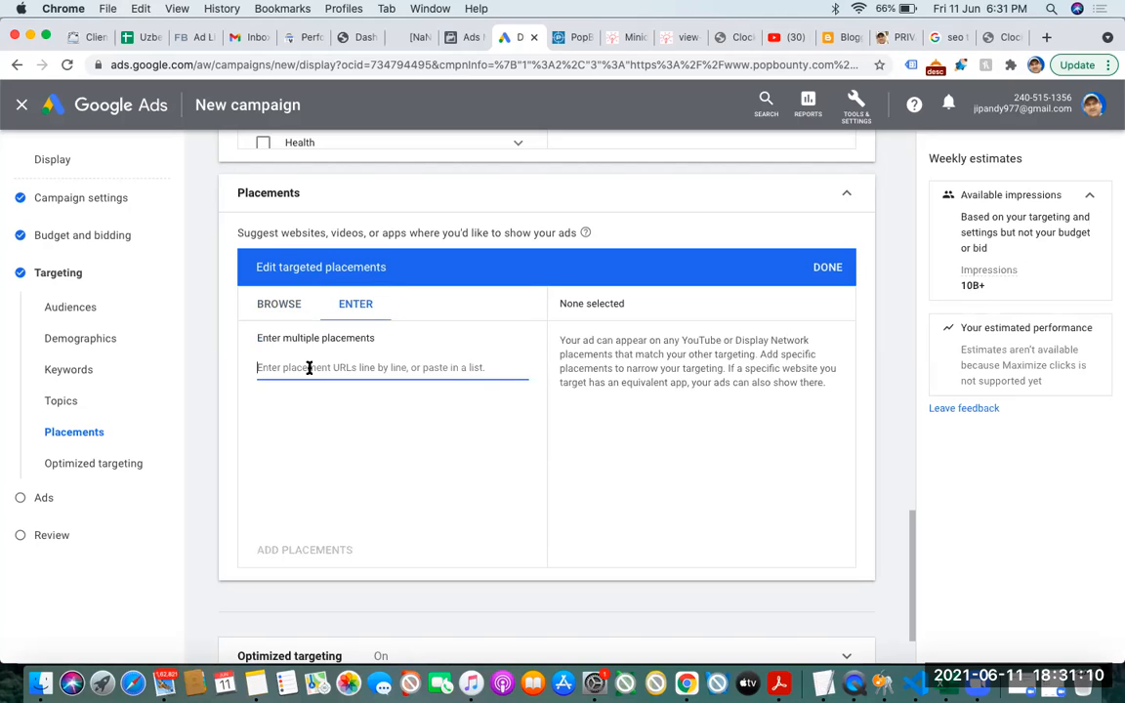
{"action": "type", "text": "https://youtu.be/lutbyol7Fzk"}
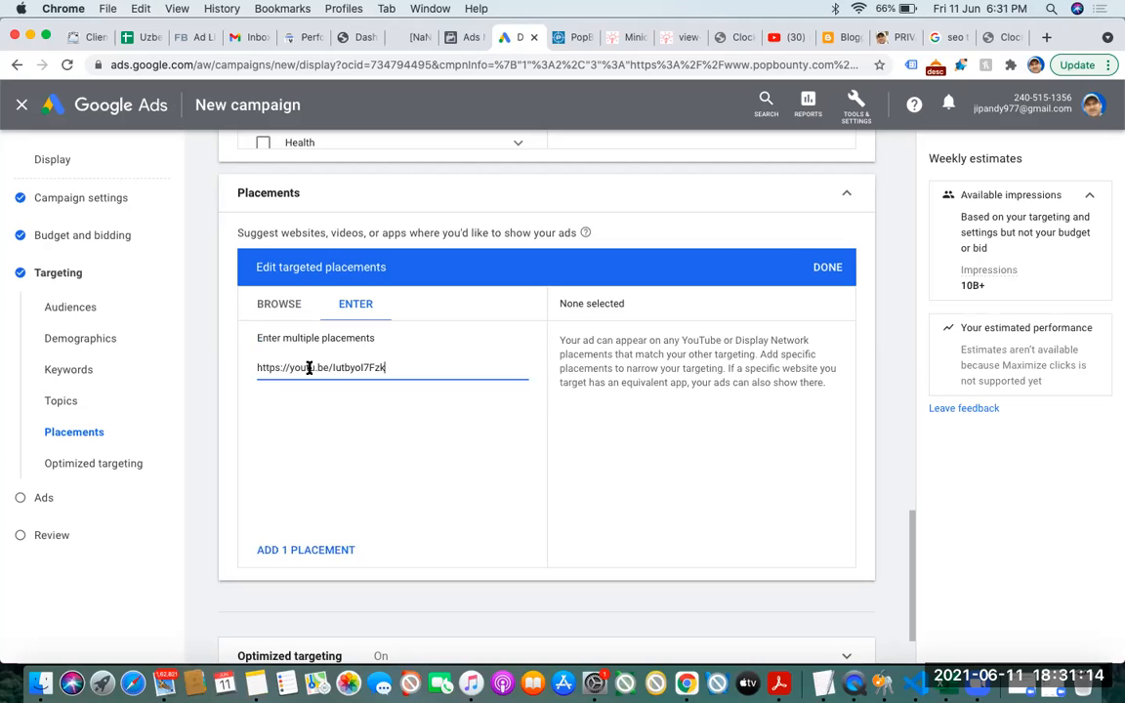
{"action": "key", "text": "Return"}
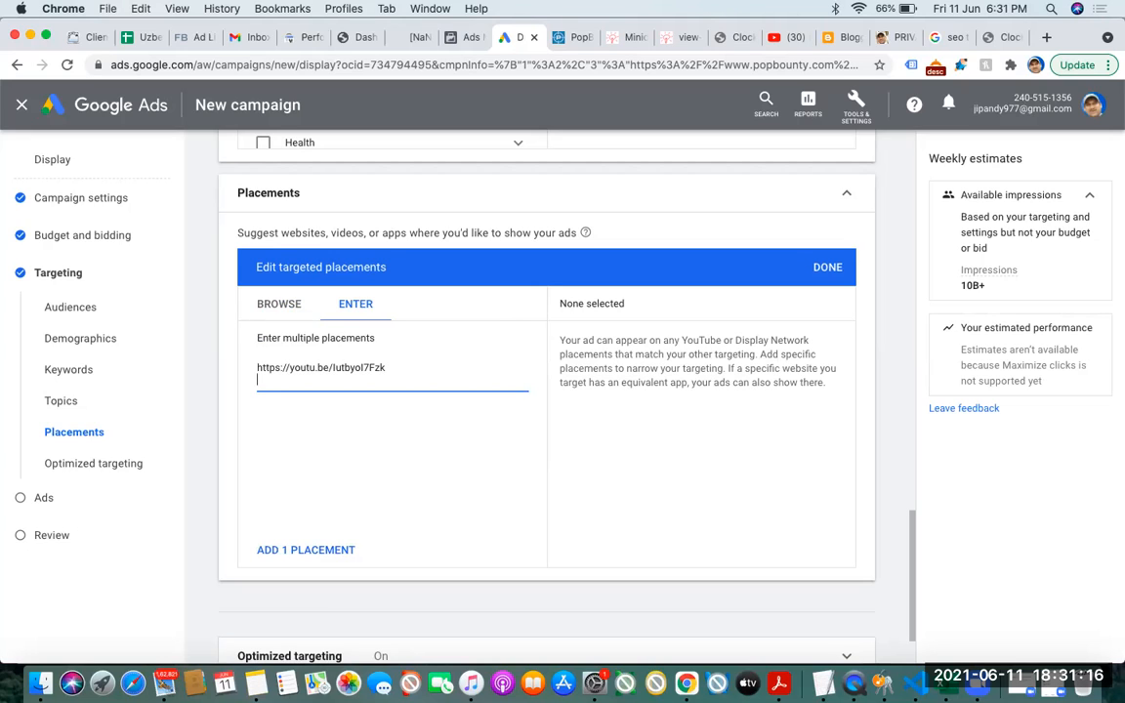
{"action": "type", "text": "https://youtu.be/lutbyol7Fzk"}
{"action": "key", "text": "Return"}
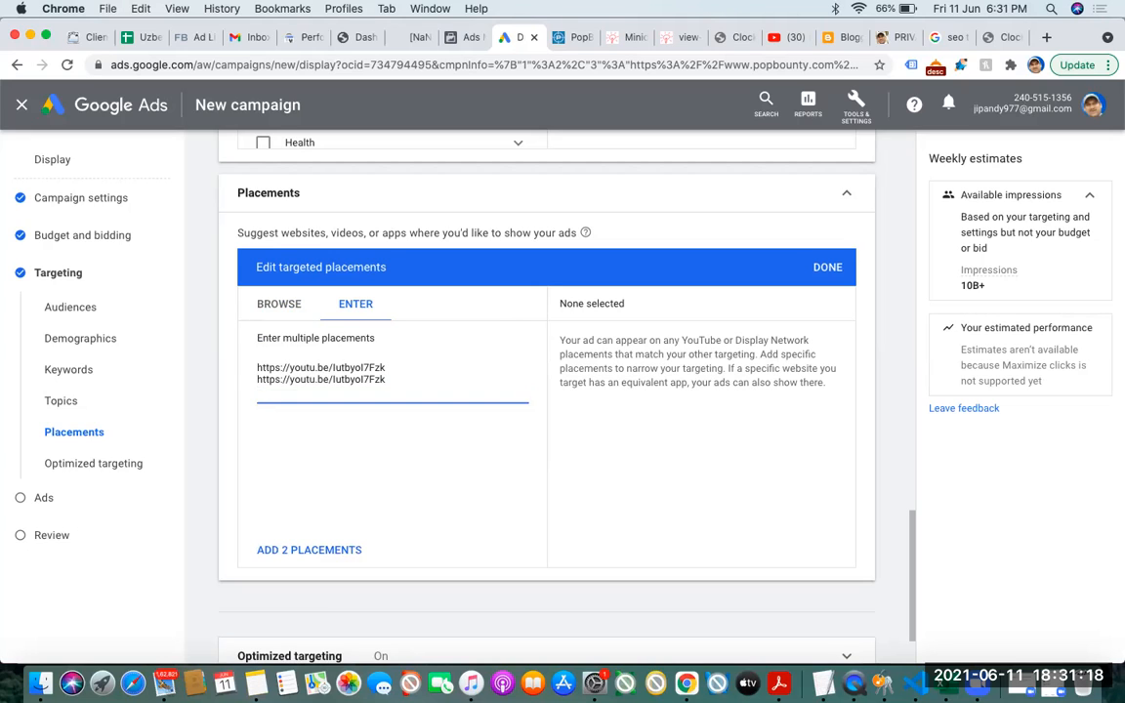
{"action": "type", "text": "https://youtu.be/IutbyoI7Fzk"}
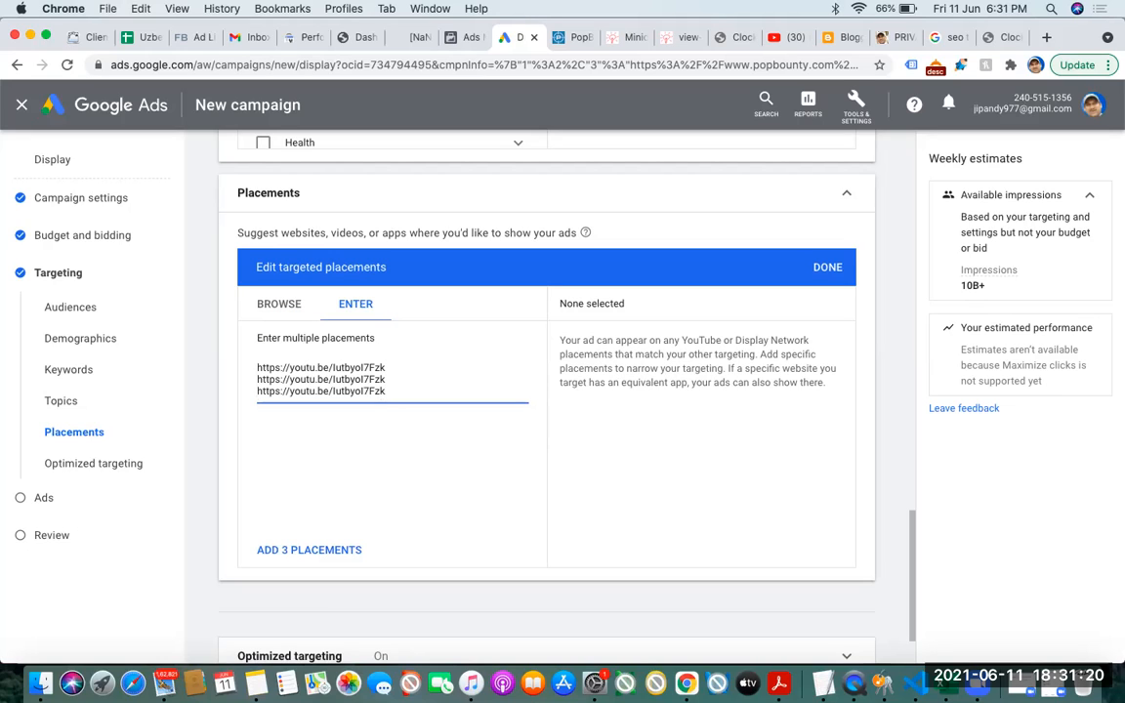
Switch to YouTube, open the Tez Education channel from the video page, and copy the channel's URL
{"action": "left_click", "coordinate": [788, 37]}
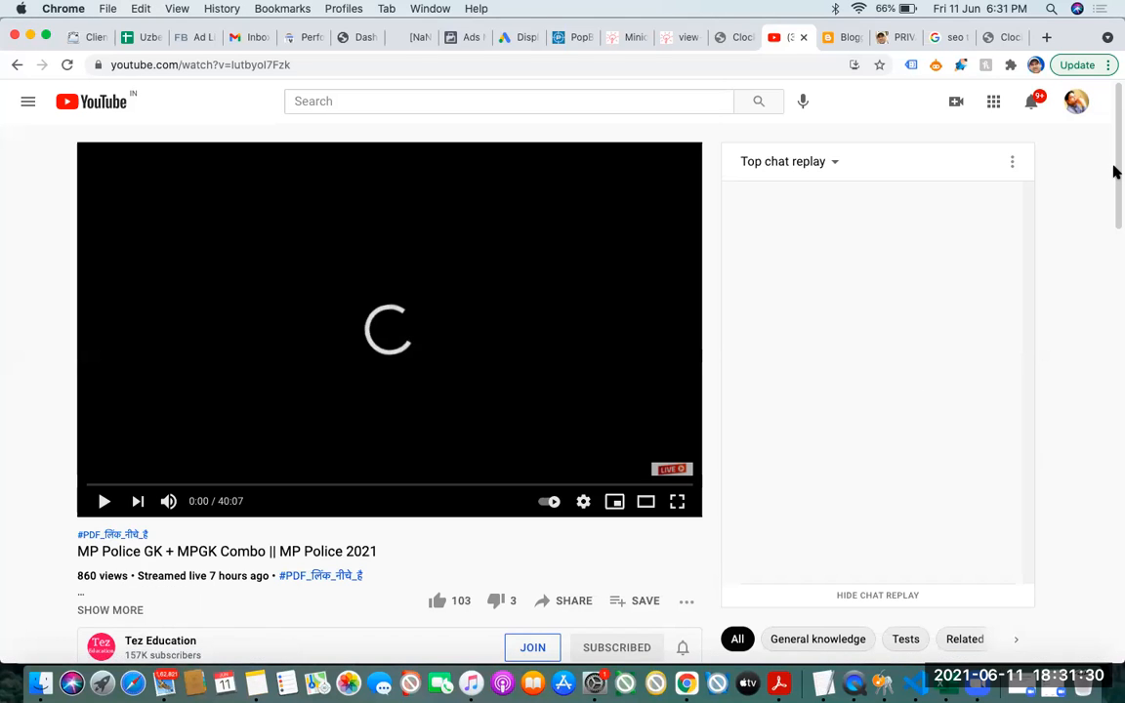
{"action": "scroll", "coordinate": [1116, 210], "scroll_direction": "down", "scroll_amount": 1}
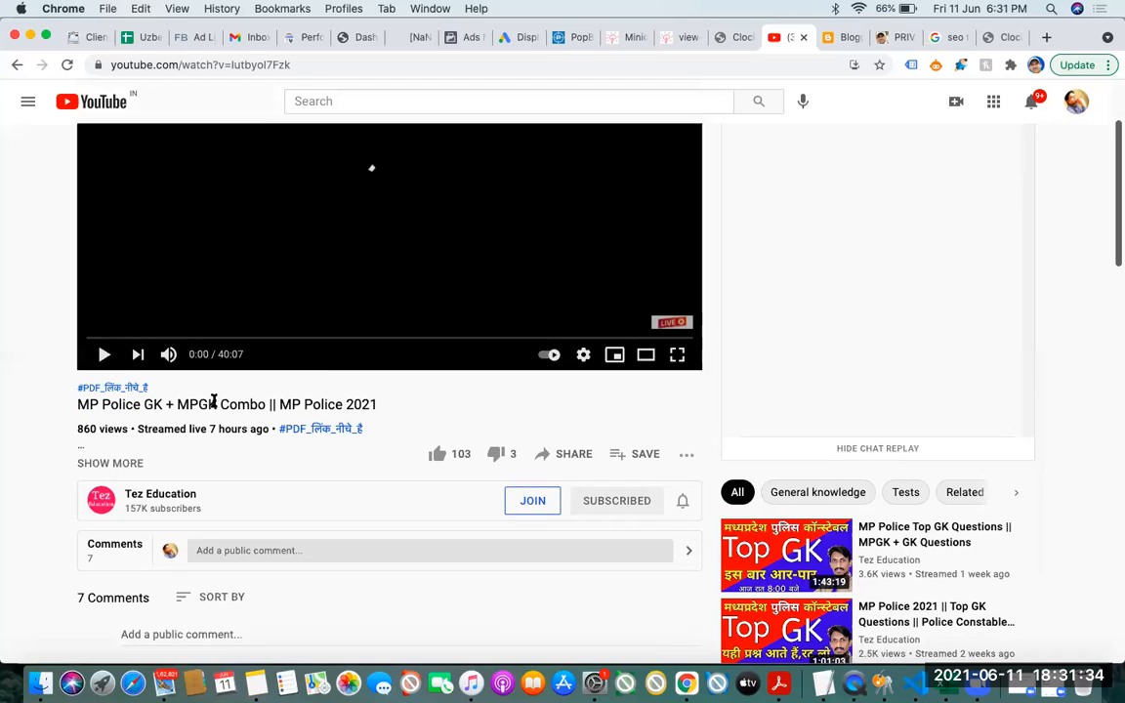
{"action": "left_click", "coordinate": [168, 497]}
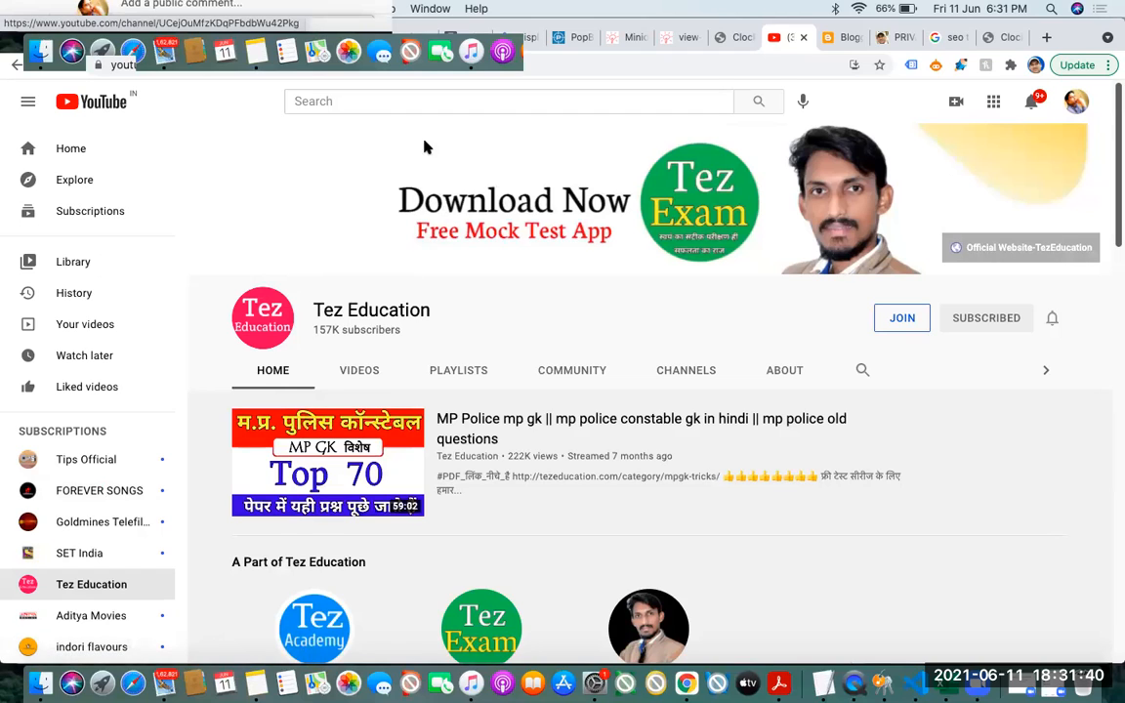
{"action": "left_click", "coordinate": [387, 65]}
{"action": "key", "text": "super+c"}
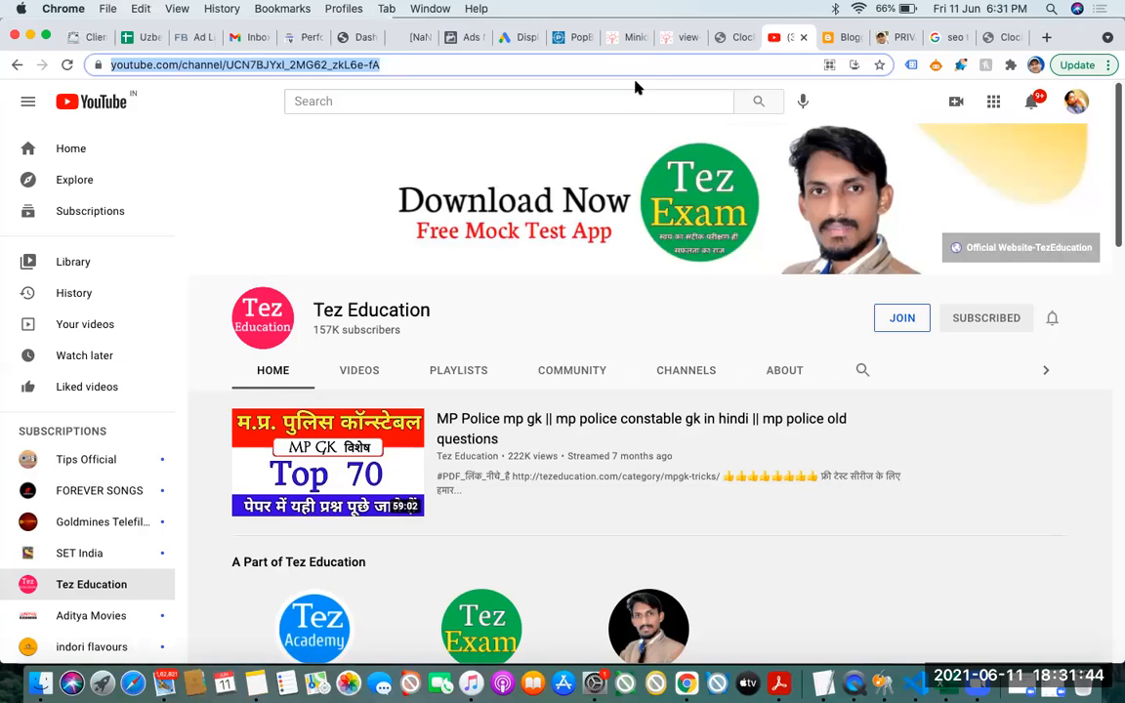
Return to the Google Ads campaign and delete all three video URLs from the multiple placements list
{"action": "left_click", "coordinate": [517, 38]}
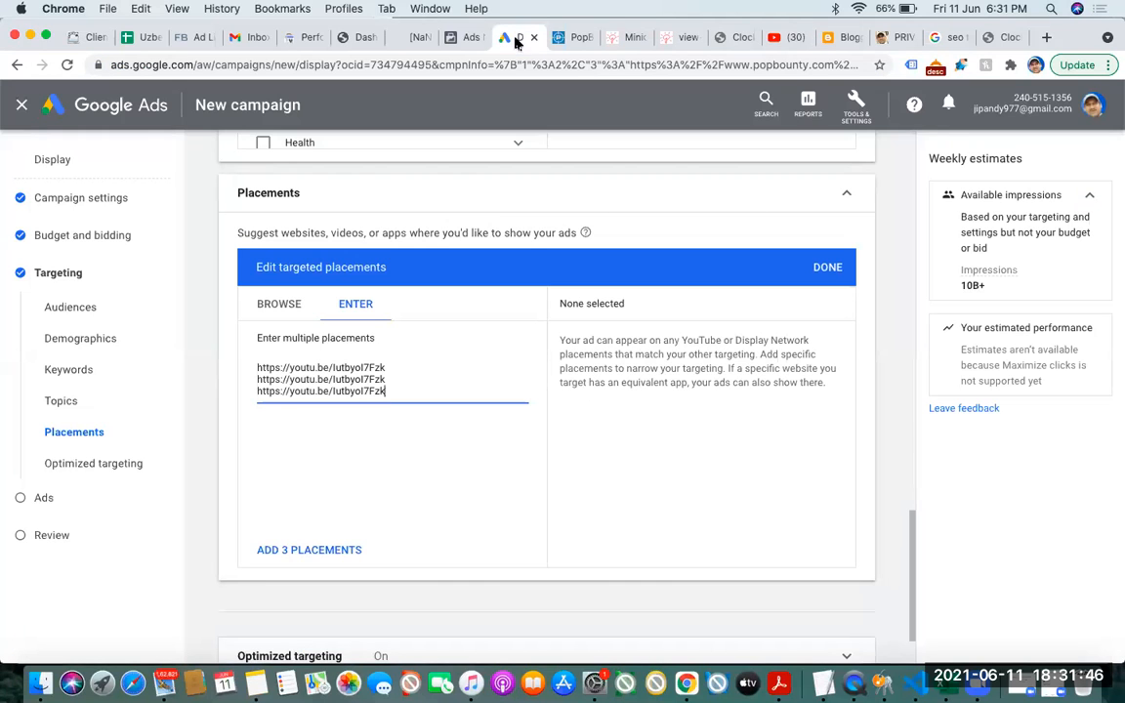
{"action": "triple_click", "coordinate": [305, 368]}
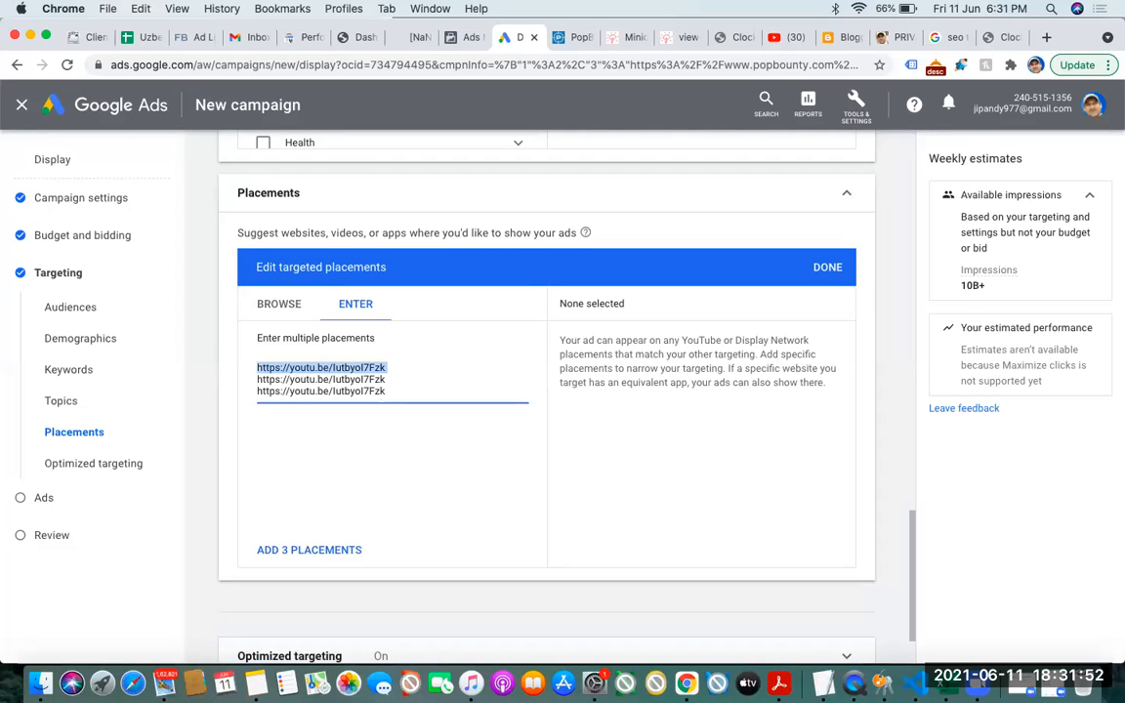
{"action": "key", "text": "shift+Down"}
{"action": "key", "text": "shift+Down"}
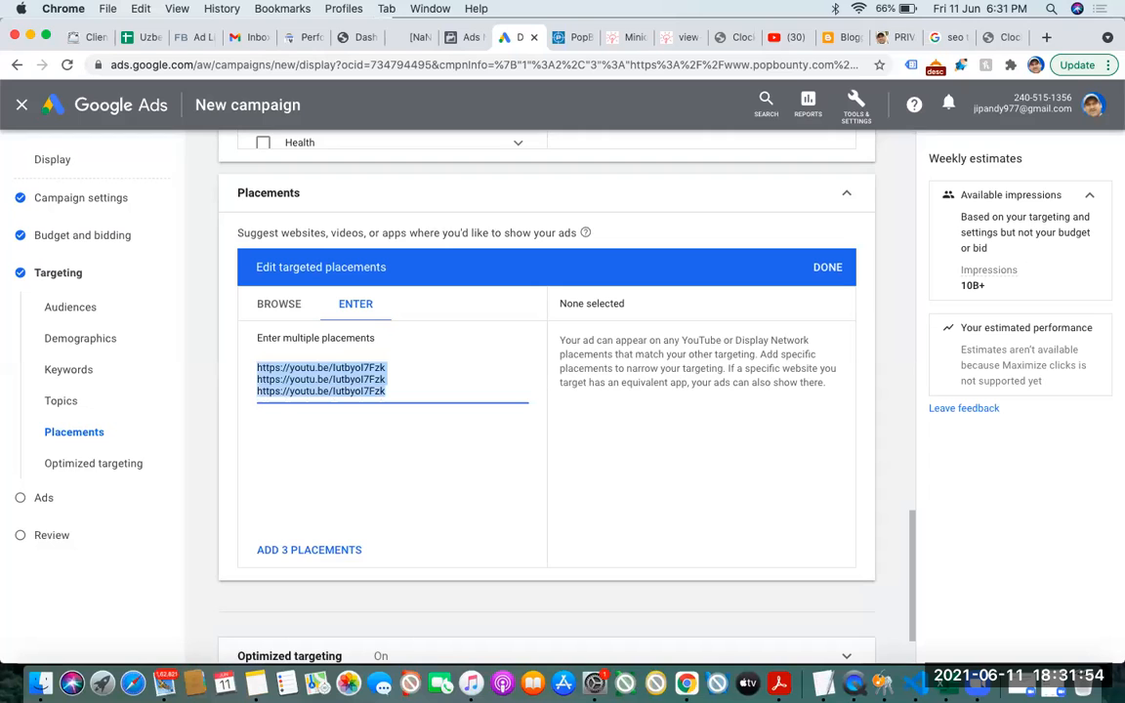
{"action": "key", "text": "BackSpace"}
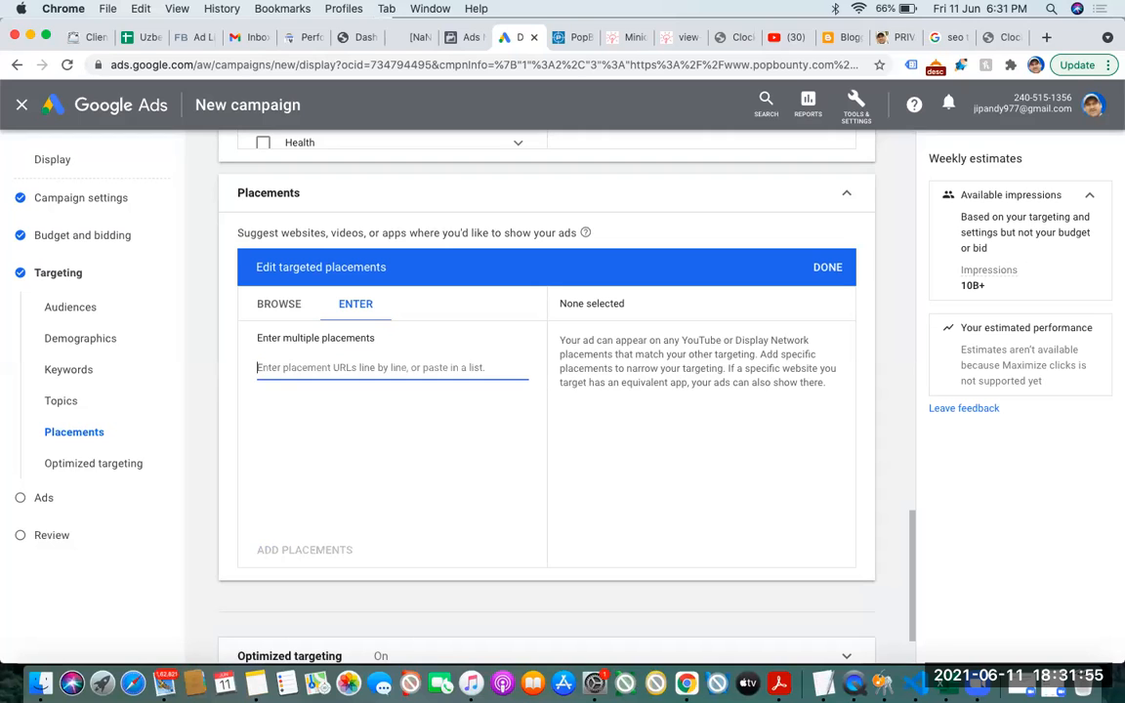
Search the YouTube channels category for the copied channel URL and select Tez Education as a placement
{"action": "left_click", "coordinate": [285, 304]}
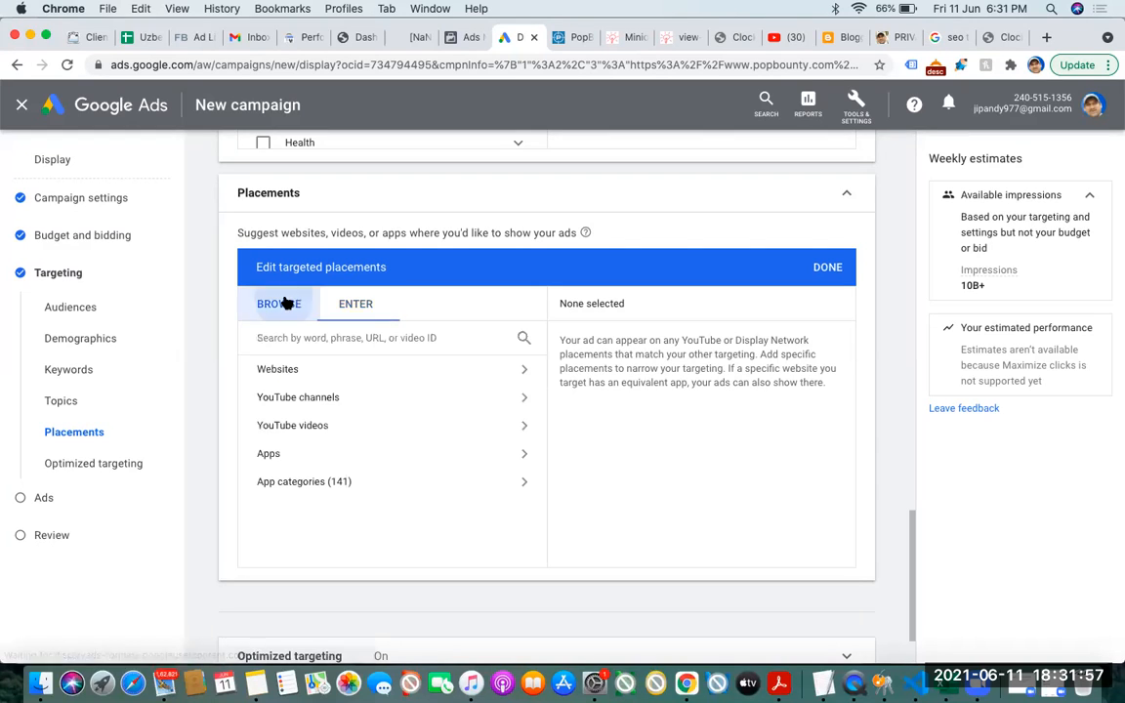
{"action": "left_click", "coordinate": [362, 399]}
{"action": "left_click", "coordinate": [331, 336]}
{"action": "key", "text": "super+v"}
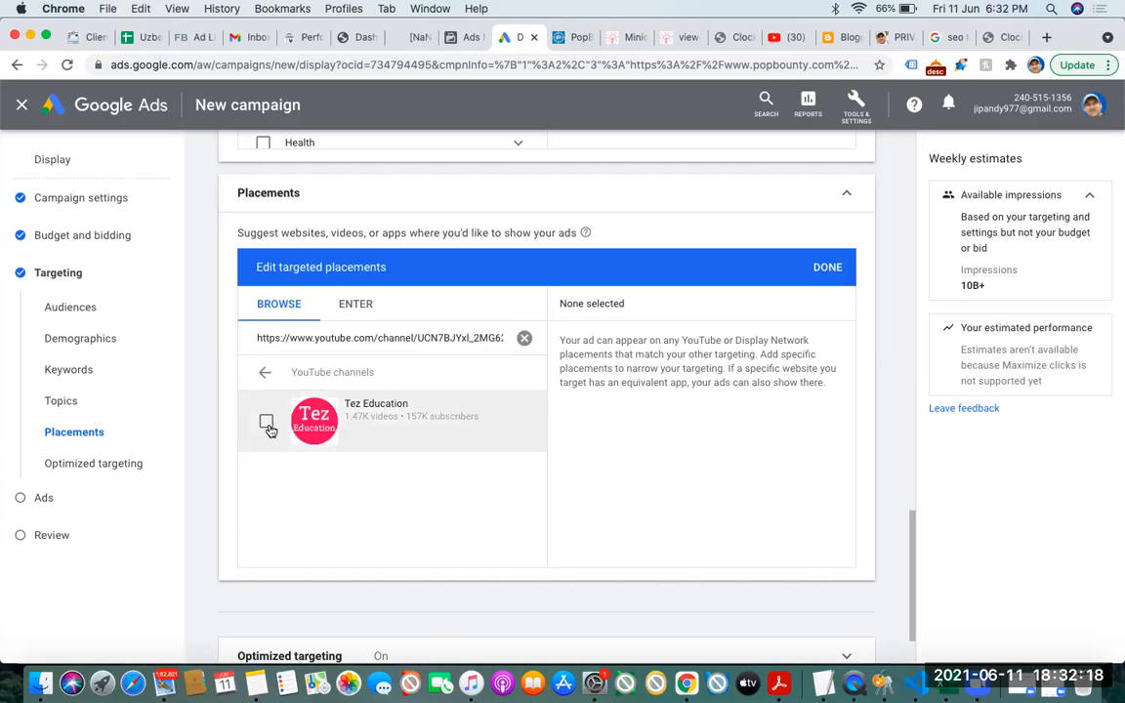
{"action": "left_click", "coordinate": [267, 426]}
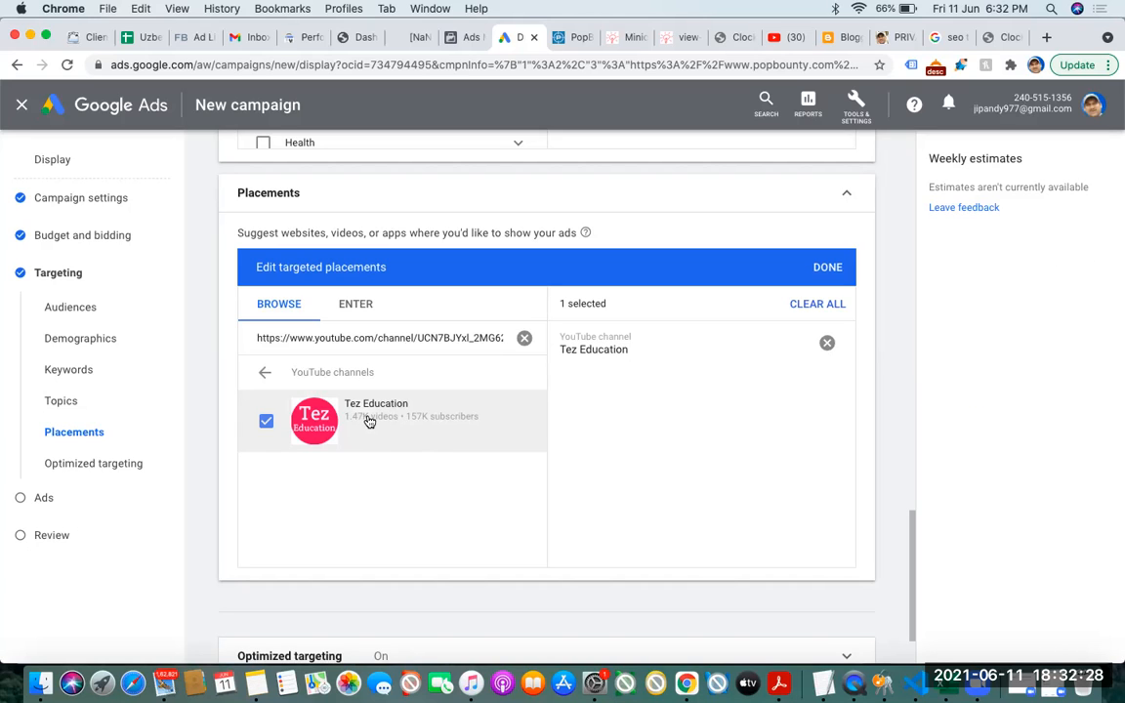
Deselect the Tez Education channel, clear the placement search, and return to the list of placement categories
{"action": "left_click", "coordinate": [266, 422]}
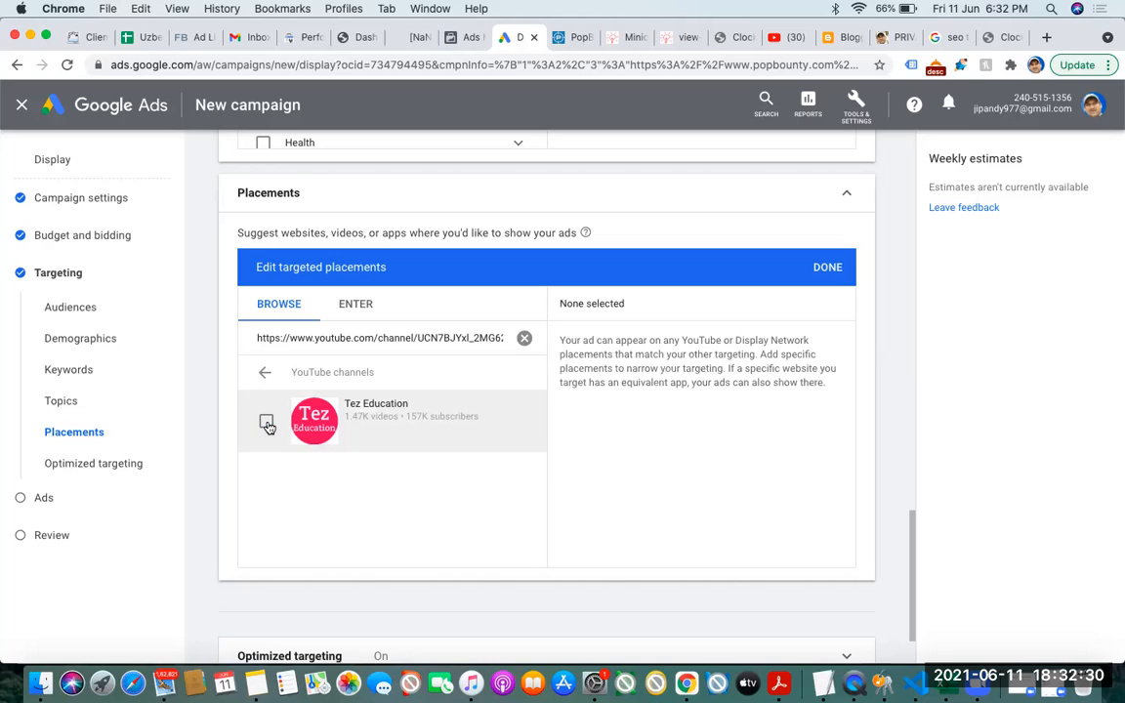
{"action": "left_click", "coordinate": [524, 339]}
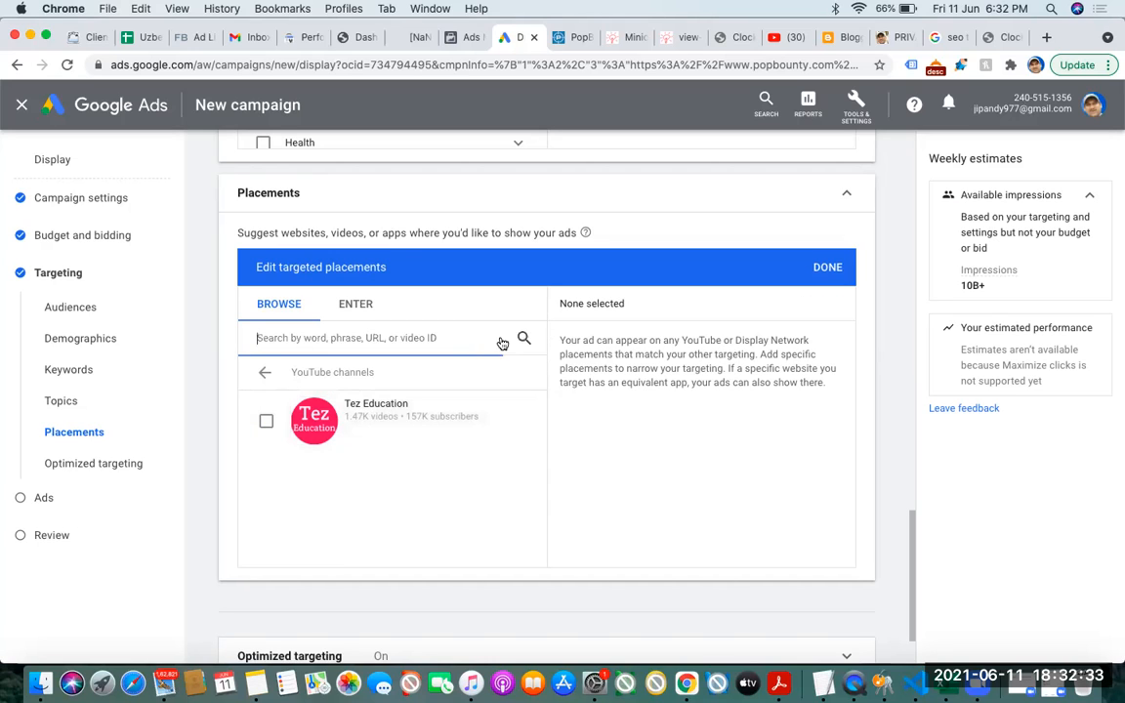
{"action": "left_click", "coordinate": [263, 374]}
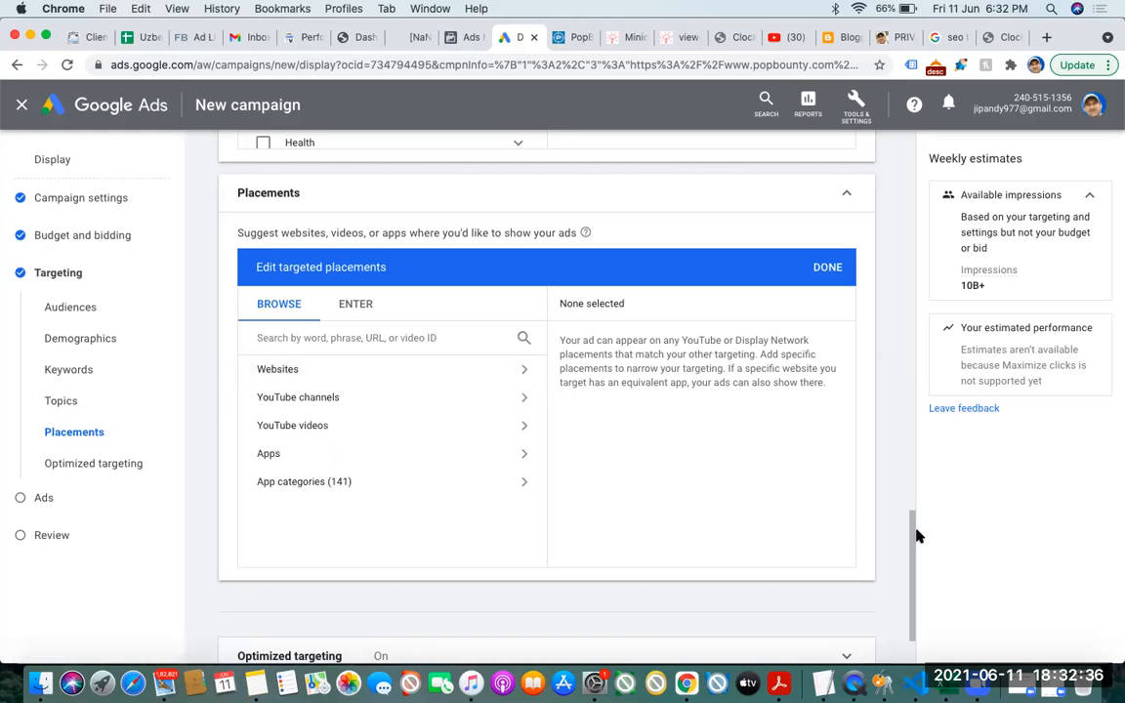
Review the campaign's audience, demographic, topic and placement targeting sections, and expand the Optimized targeting settings
{"action": "left_click_drag", "start_coordinate": [912, 527], "coordinate": [893, 167]}
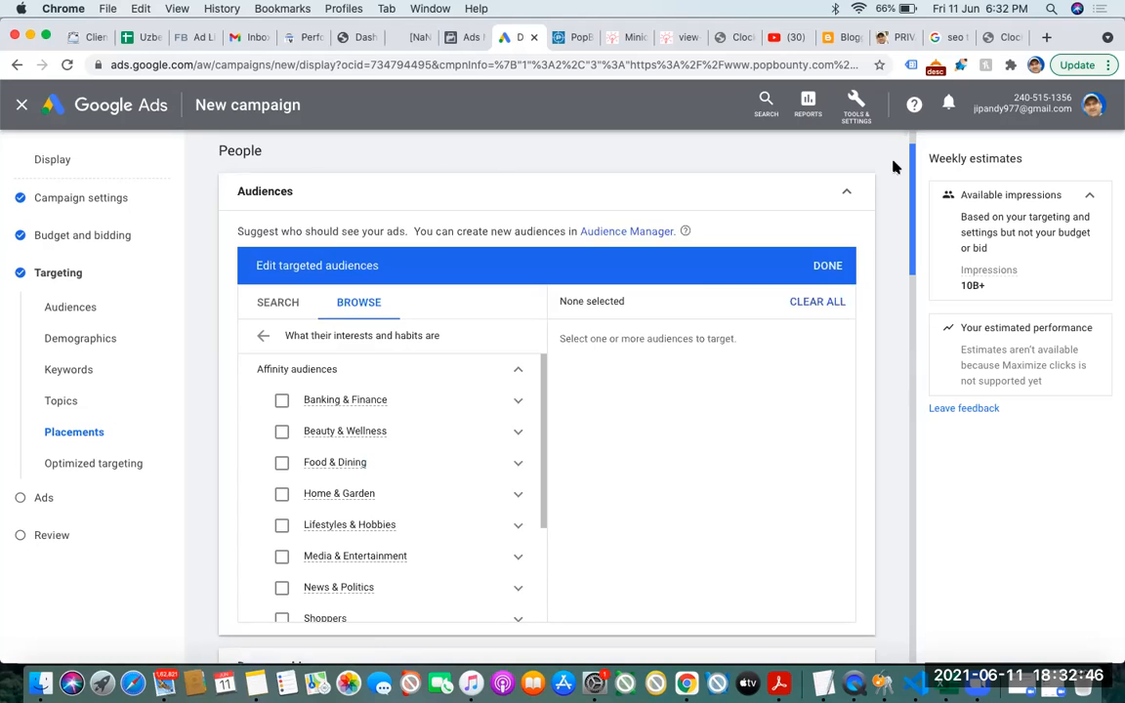
{"action": "left_click_drag", "start_coordinate": [892, 167], "coordinate": [883, 281]}
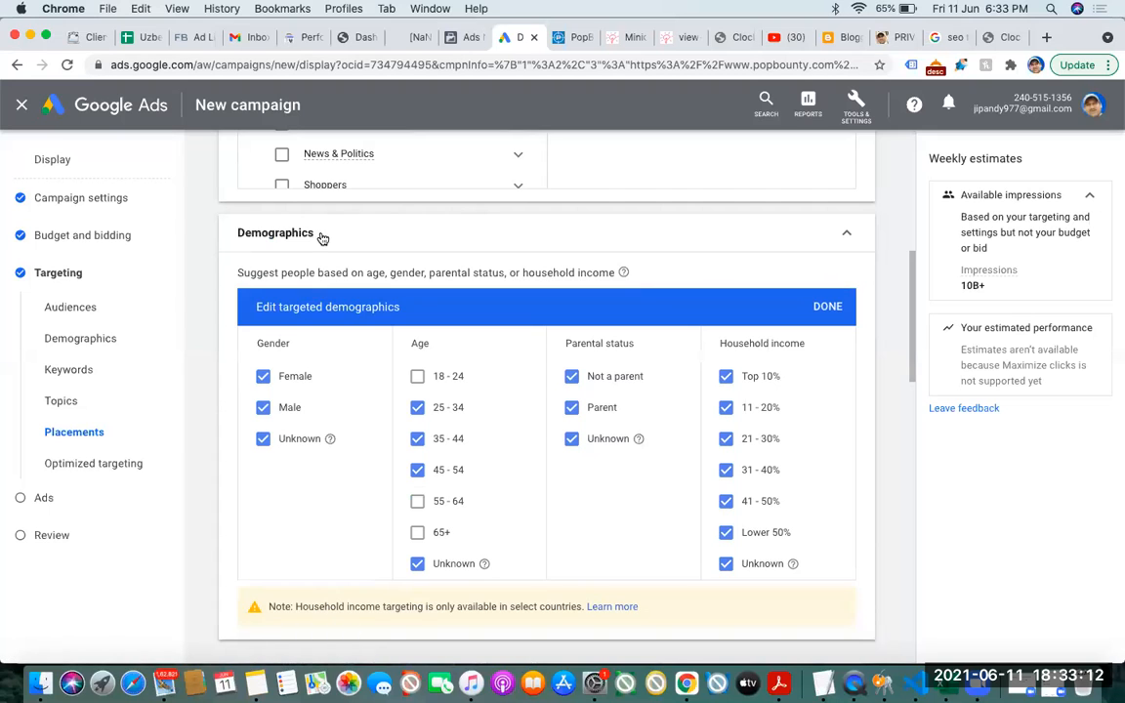
{"action": "left_click_drag", "start_coordinate": [918, 285], "coordinate": [917, 545]}
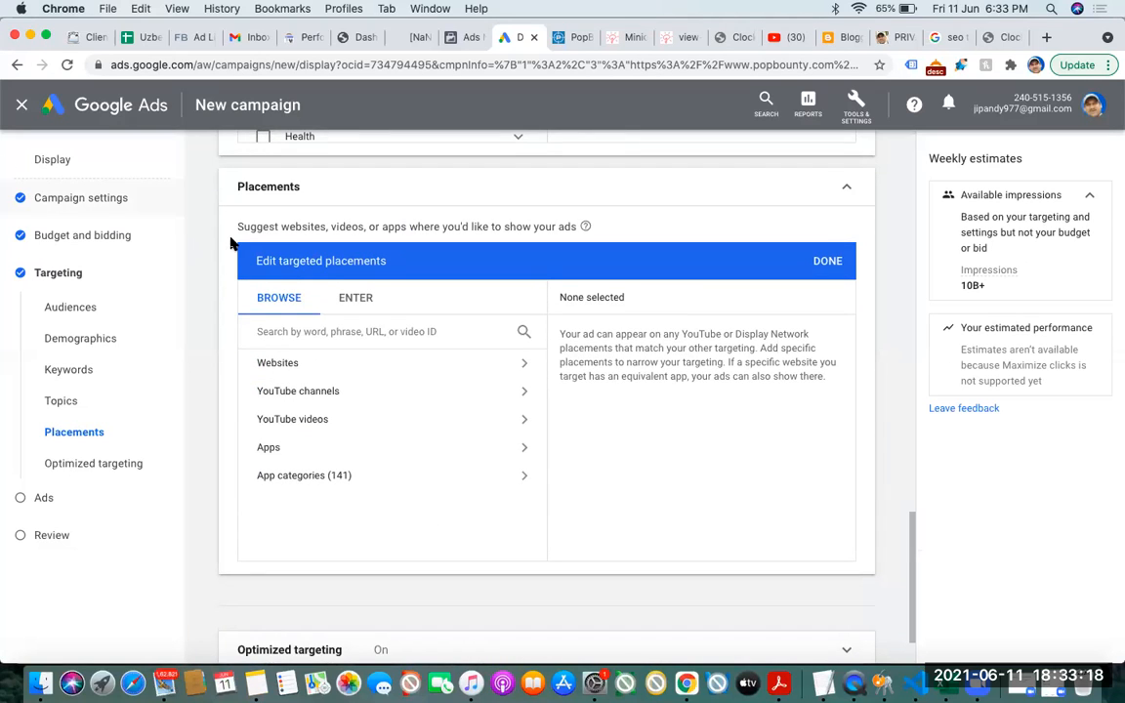
{"action": "left_click_drag", "start_coordinate": [231, 227], "coordinate": [503, 242]}
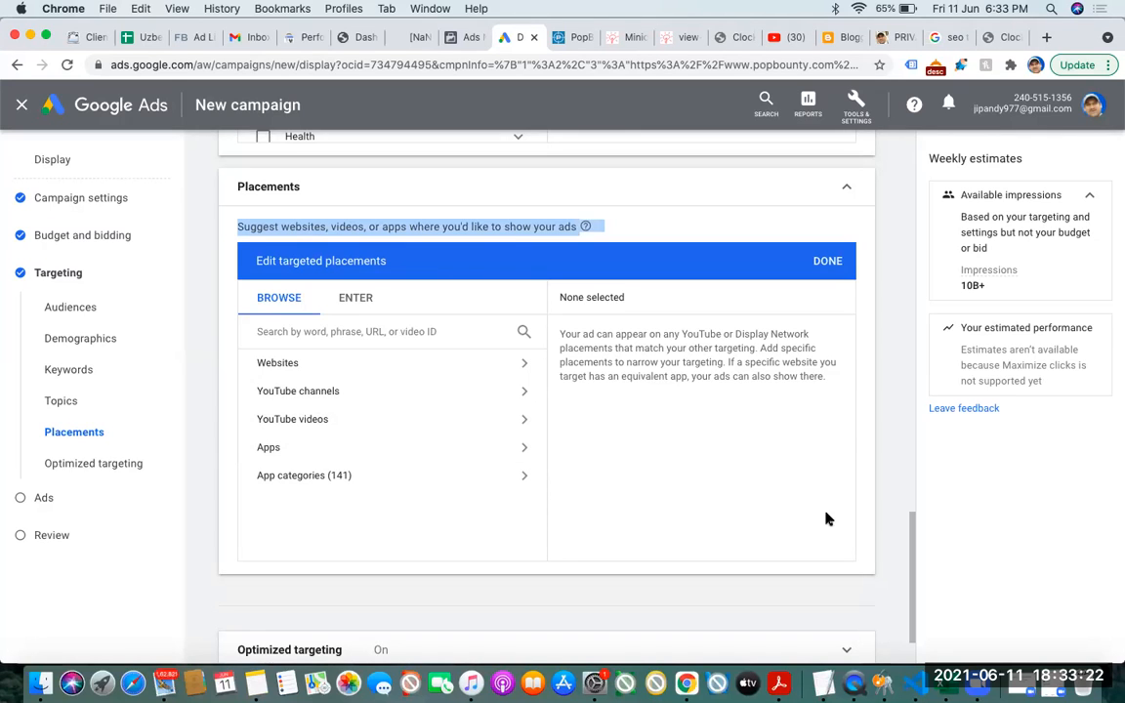
{"action": "left_click_drag", "start_coordinate": [914, 558], "coordinate": [887, 416]}
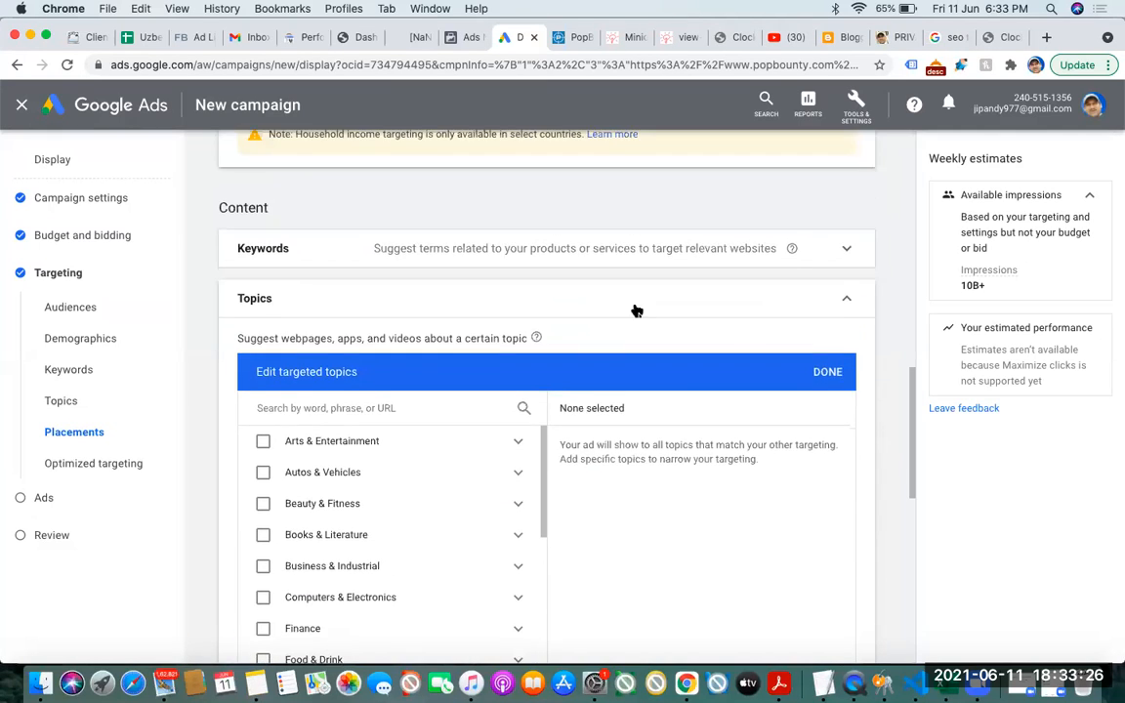
{"action": "left_click_drag", "start_coordinate": [910, 402], "coordinate": [920, 204]}
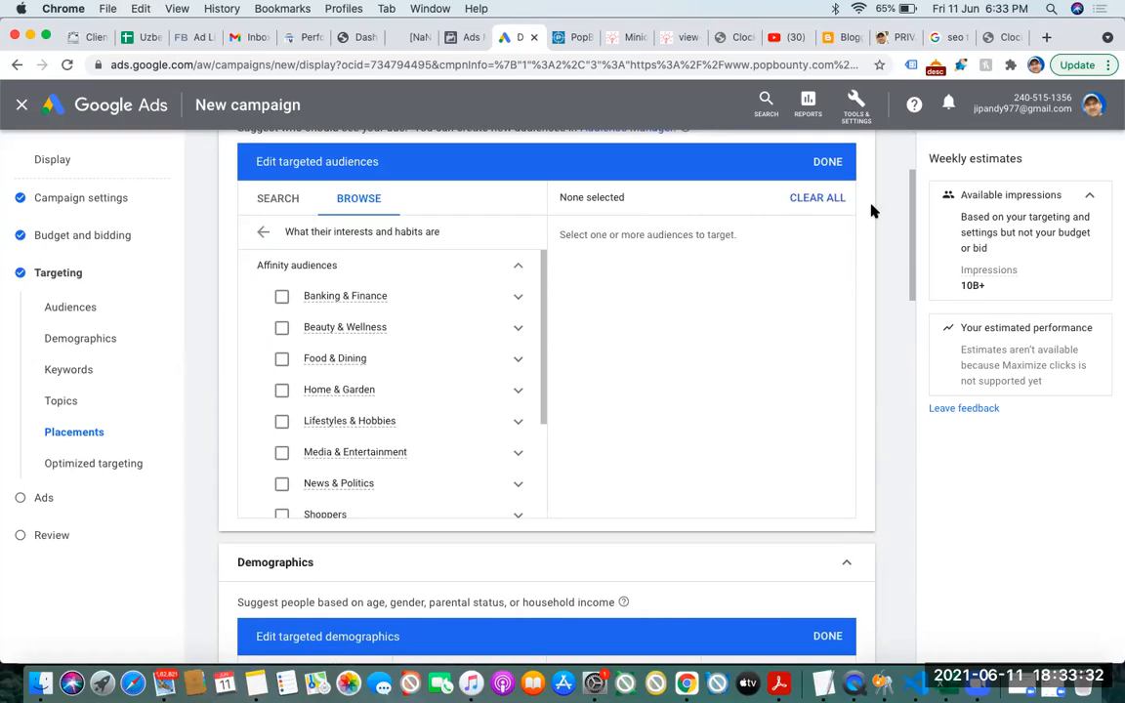
{"action": "left_click_drag", "start_coordinate": [910, 237], "coordinate": [866, 628]}
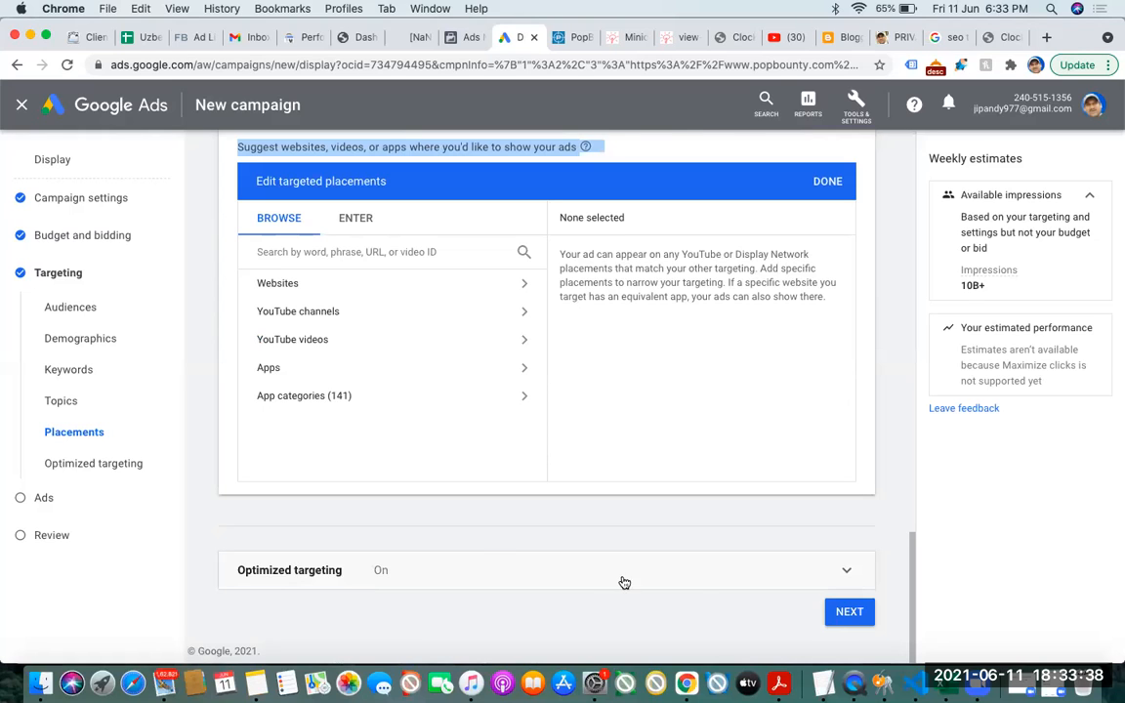
{"action": "left_click", "coordinate": [838, 575]}
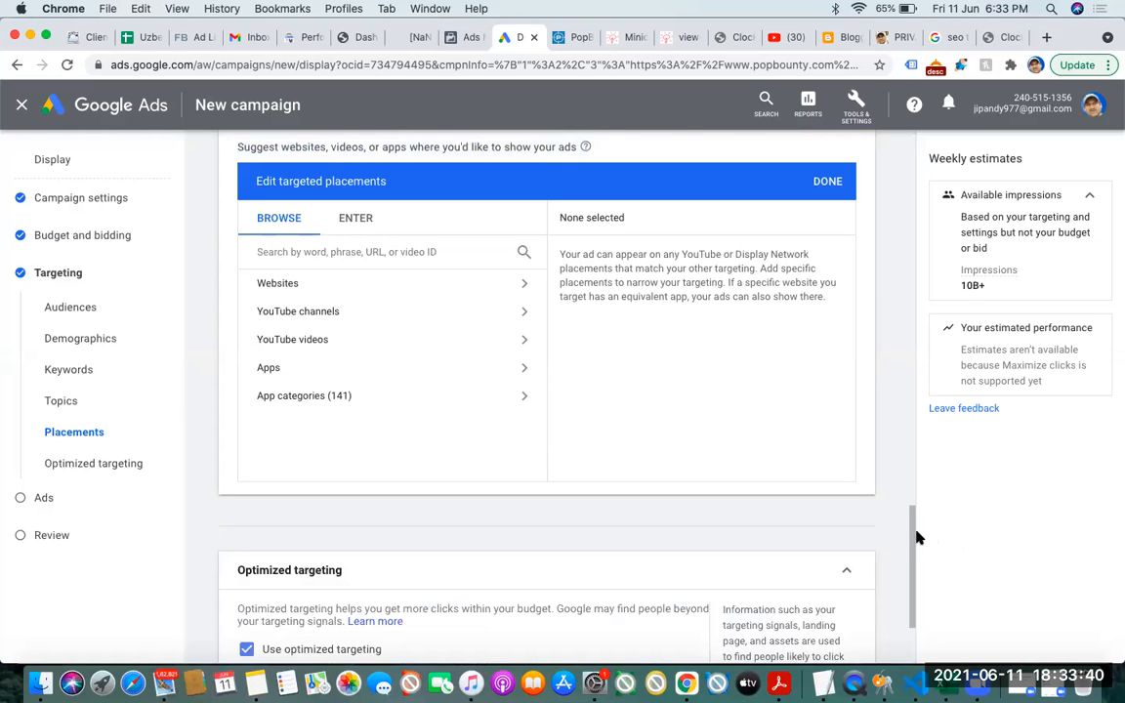
Turn the Use optimized targeting option off and back on, then continue to the ad creation stage
{"action": "left_click_drag", "start_coordinate": [912, 528], "coordinate": [914, 593]}
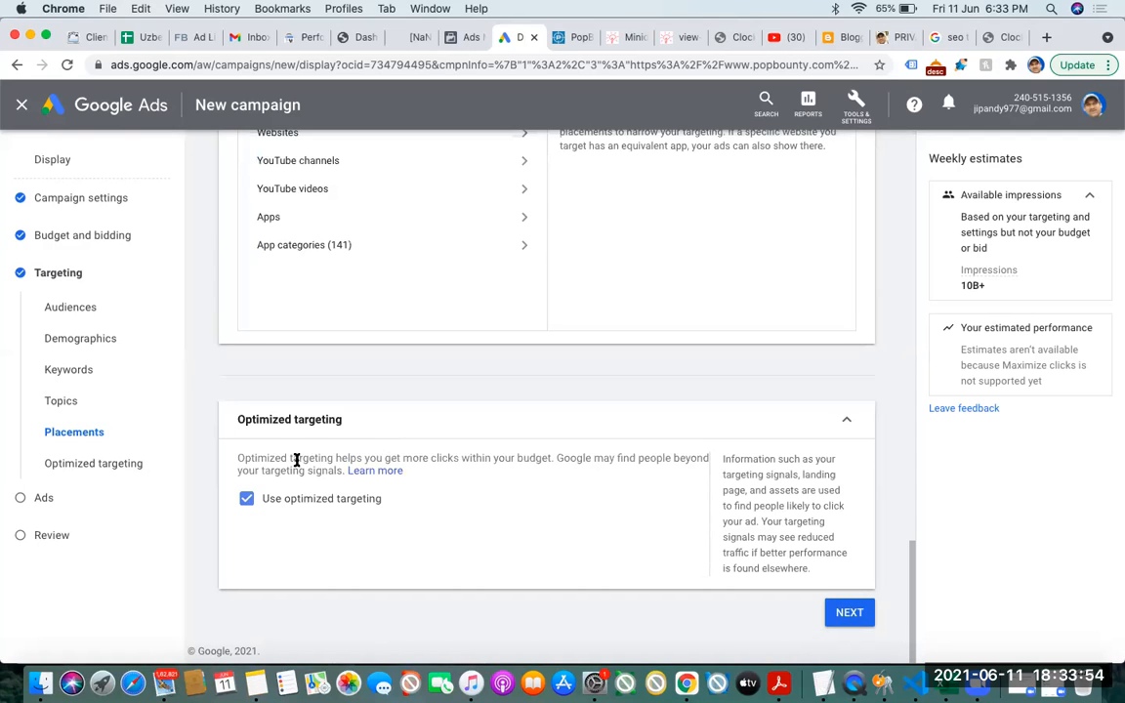
{"action": "left_click_drag", "start_coordinate": [498, 447], "coordinate": [577, 474]}
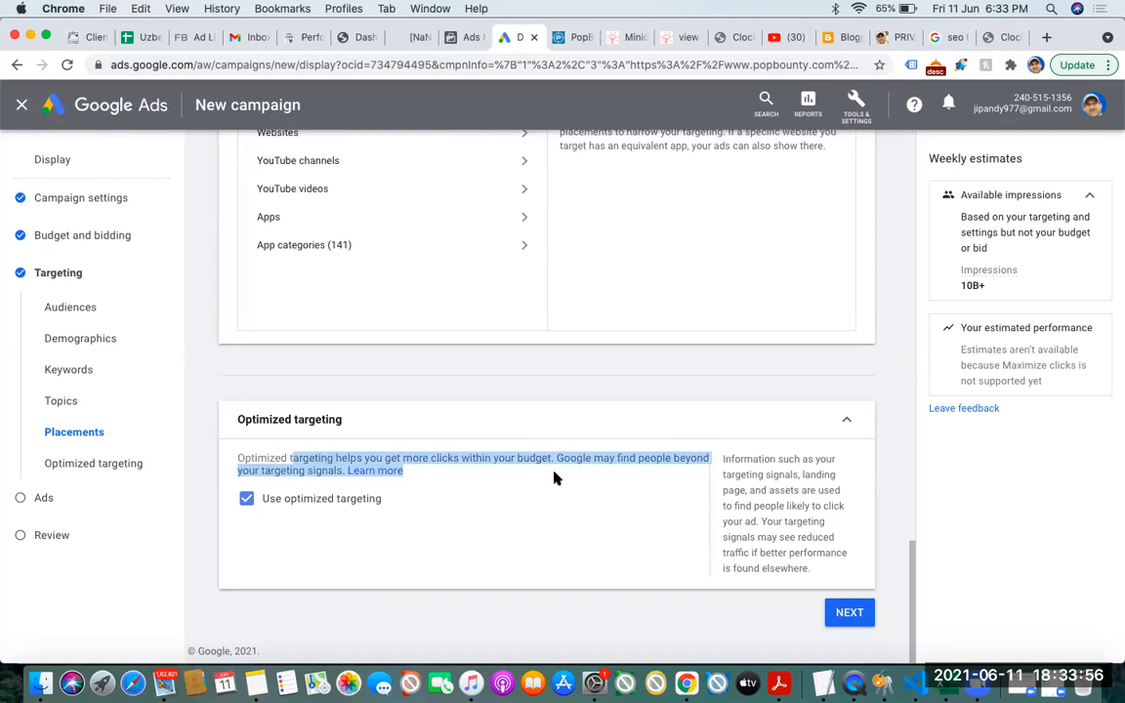
{"action": "left_click", "coordinate": [248, 506]}
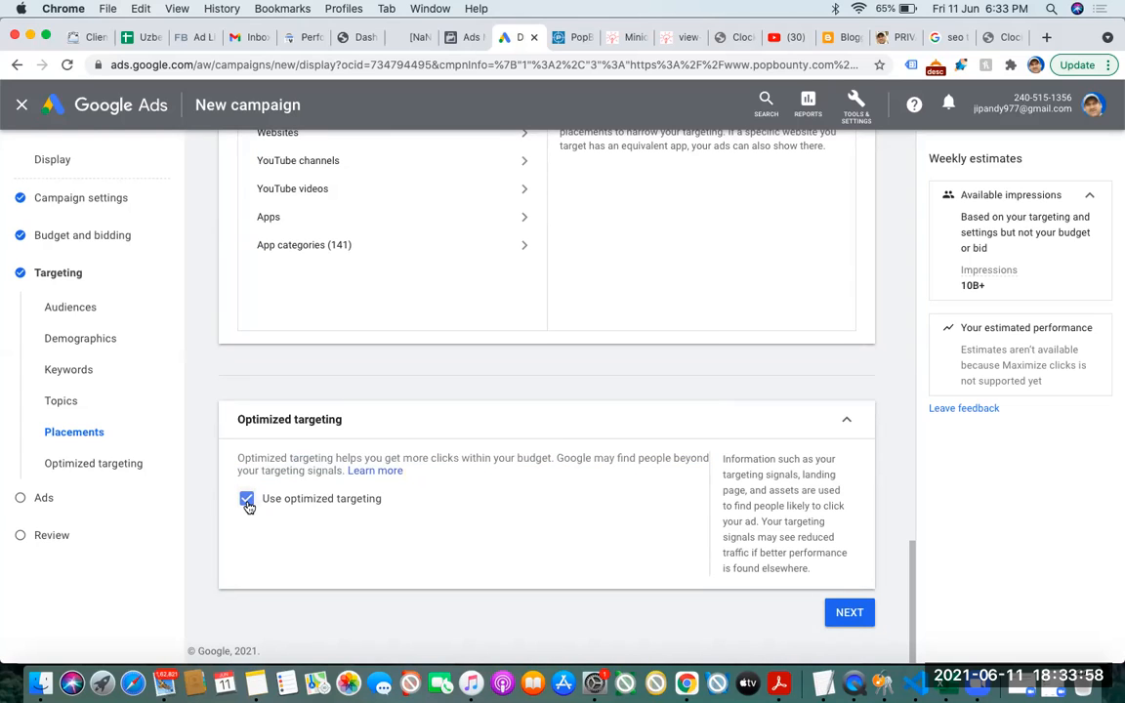
{"action": "left_click", "coordinate": [248, 506]}
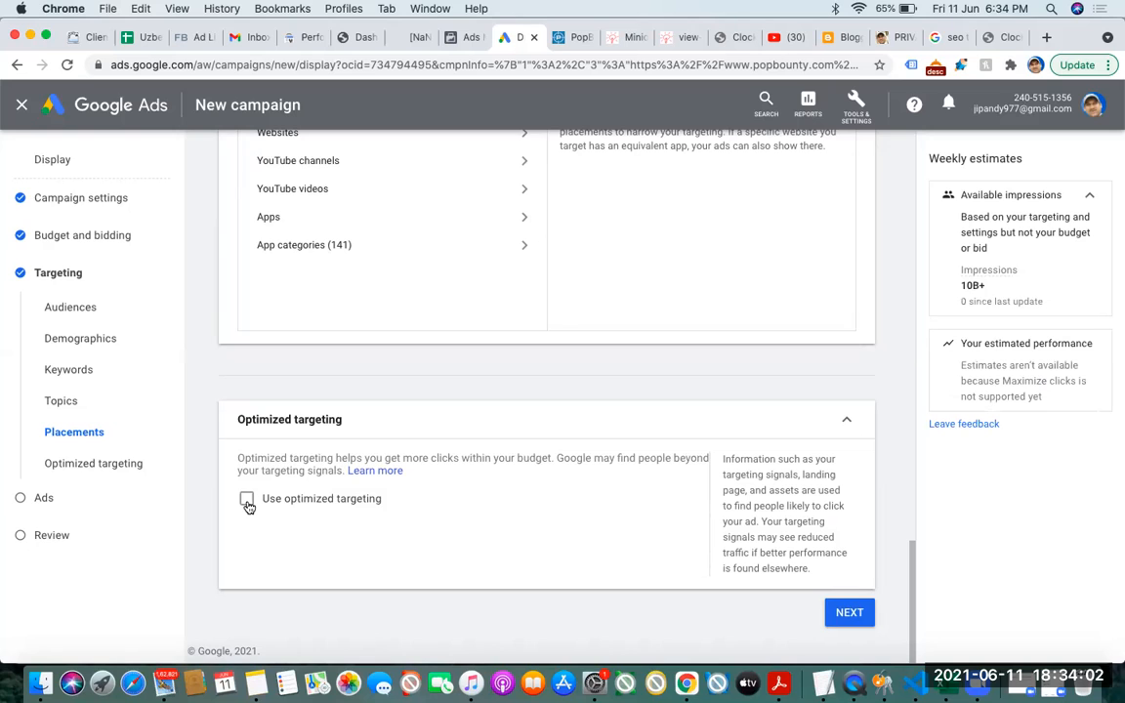
{"action": "left_click", "coordinate": [248, 506]}
{"action": "left_click", "coordinate": [848, 611]}
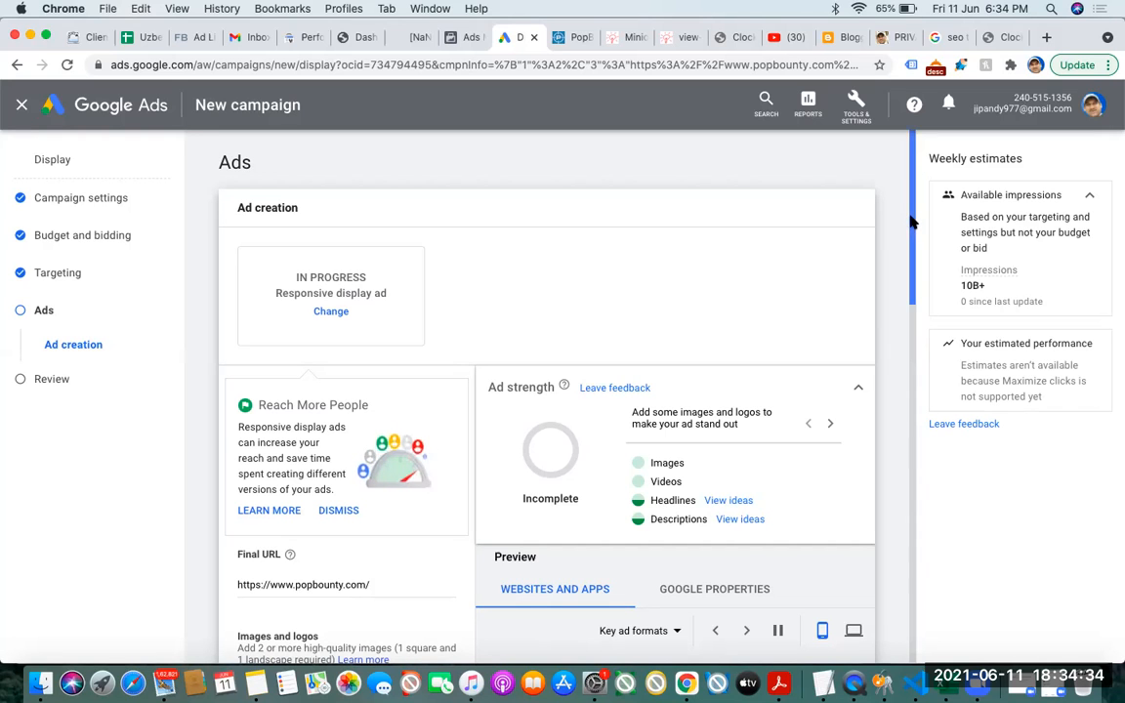
Review the responsive display ad form, including its final URL, images, videos, headlines, descriptions, business name and preview
{"action": "left_click_drag", "start_coordinate": [909, 223], "coordinate": [906, 465]}
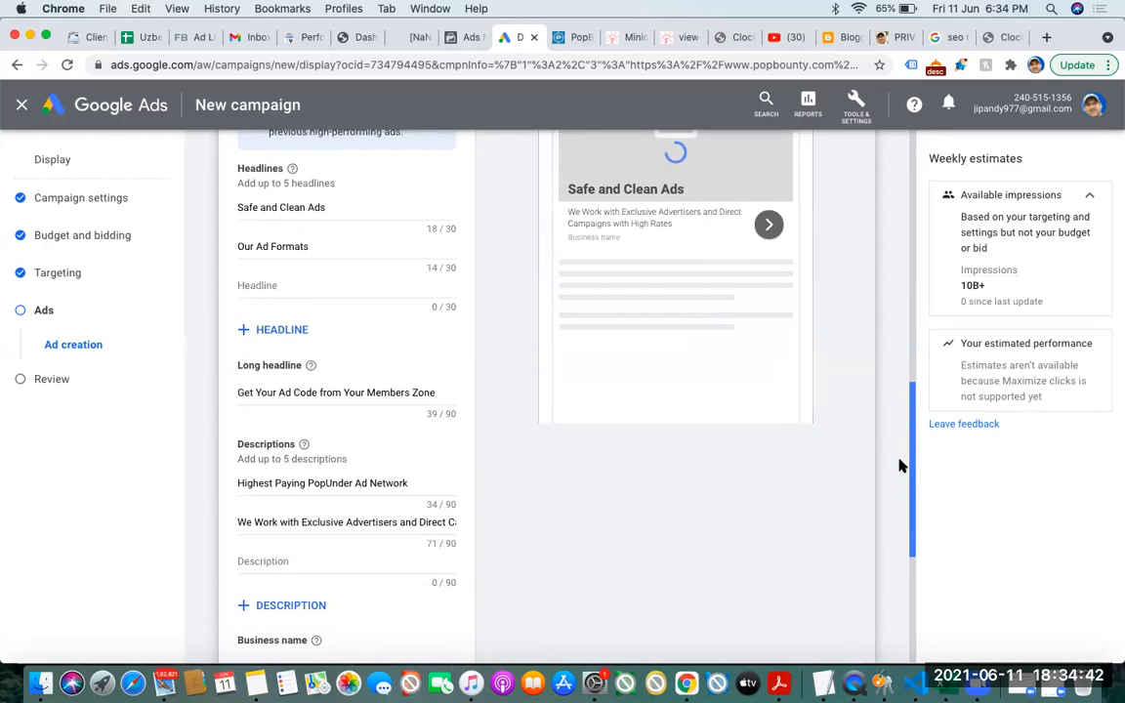
{"action": "left_click_drag", "start_coordinate": [899, 459], "coordinate": [899, 457]}
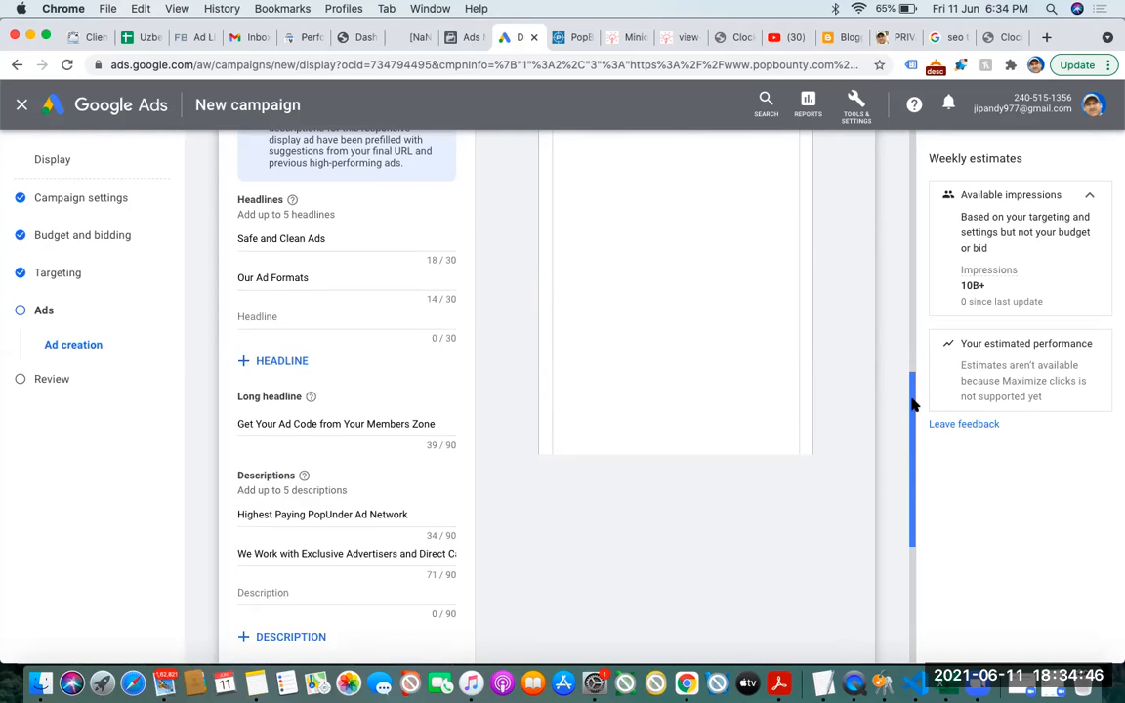
{"action": "left_click_drag", "start_coordinate": [908, 403], "coordinate": [910, 357]}
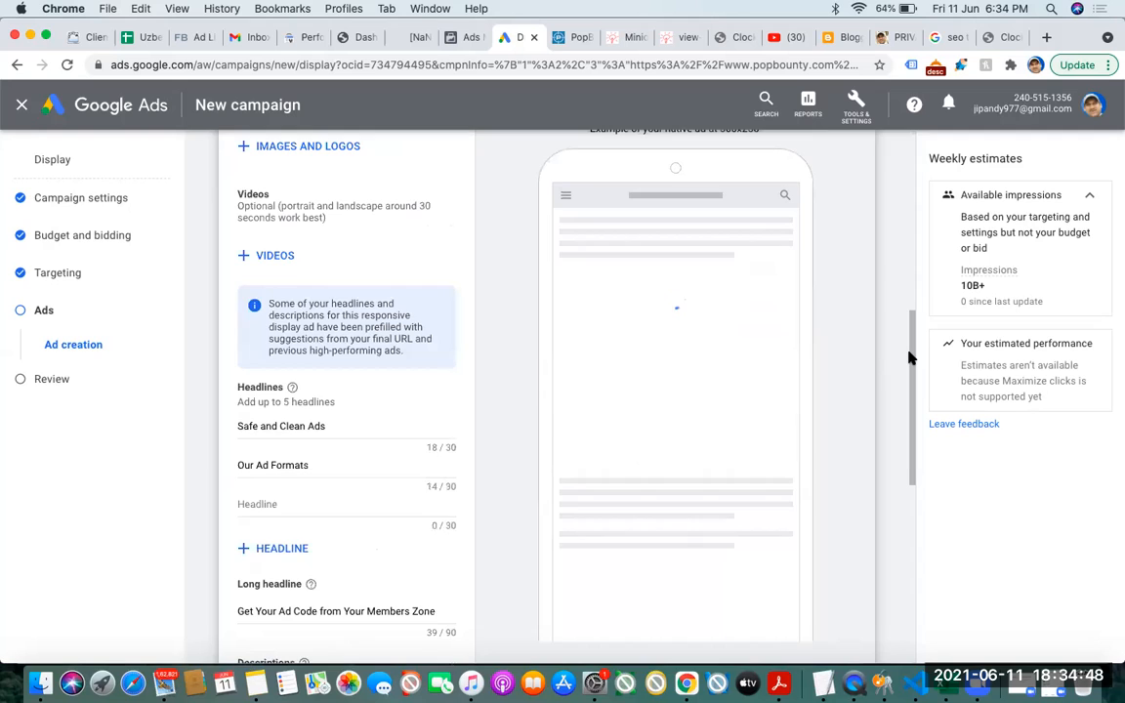
{"action": "scroll", "coordinate": [449, 361], "scroll_direction": "up", "scroll_amount": 3}
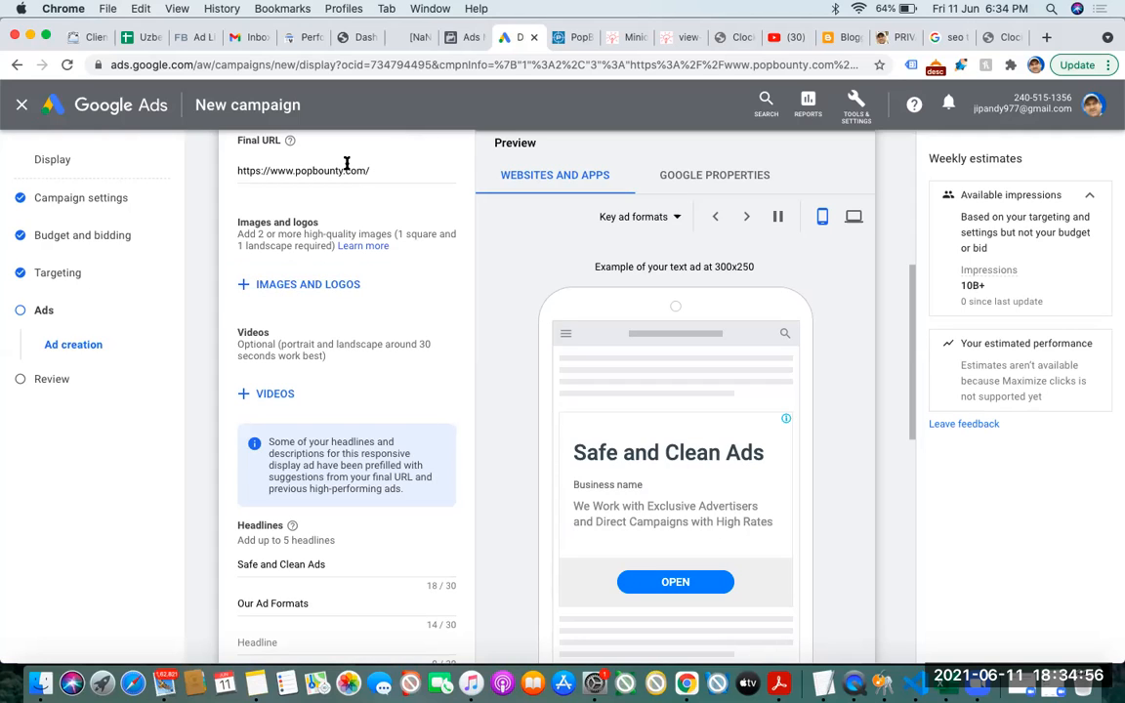
{"action": "left_click", "coordinate": [646, 517]}
{"action": "triple_click", "coordinate": [317, 169]}
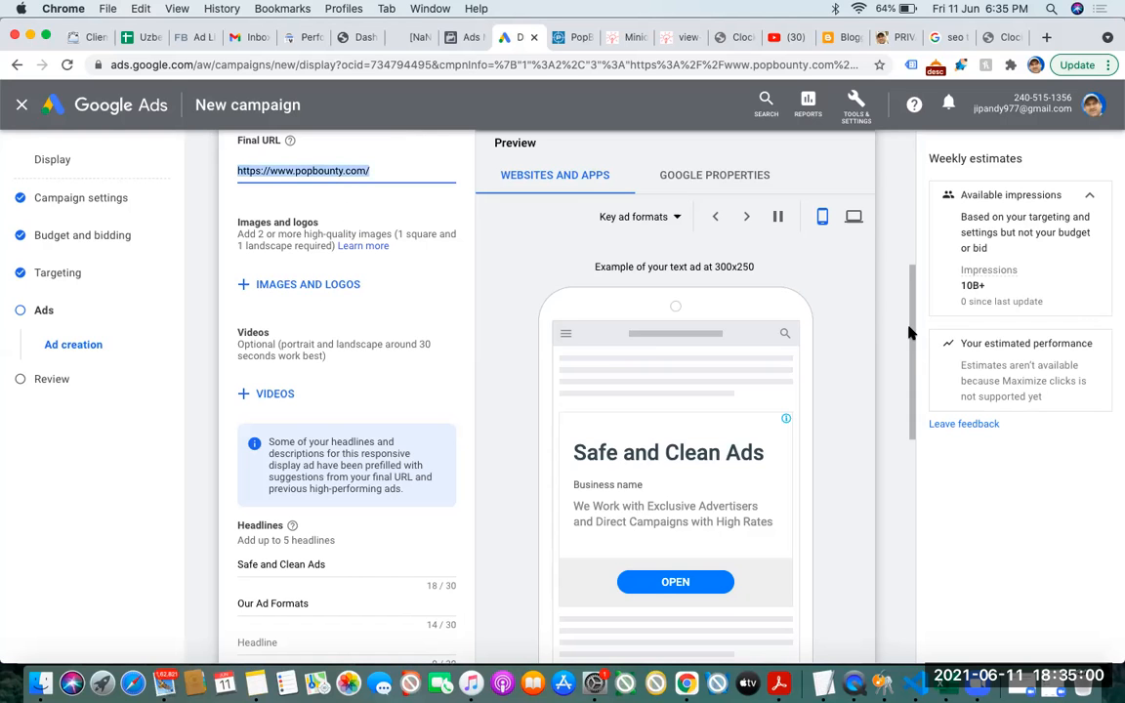
{"action": "left_click_drag", "start_coordinate": [908, 329], "coordinate": [911, 432]}
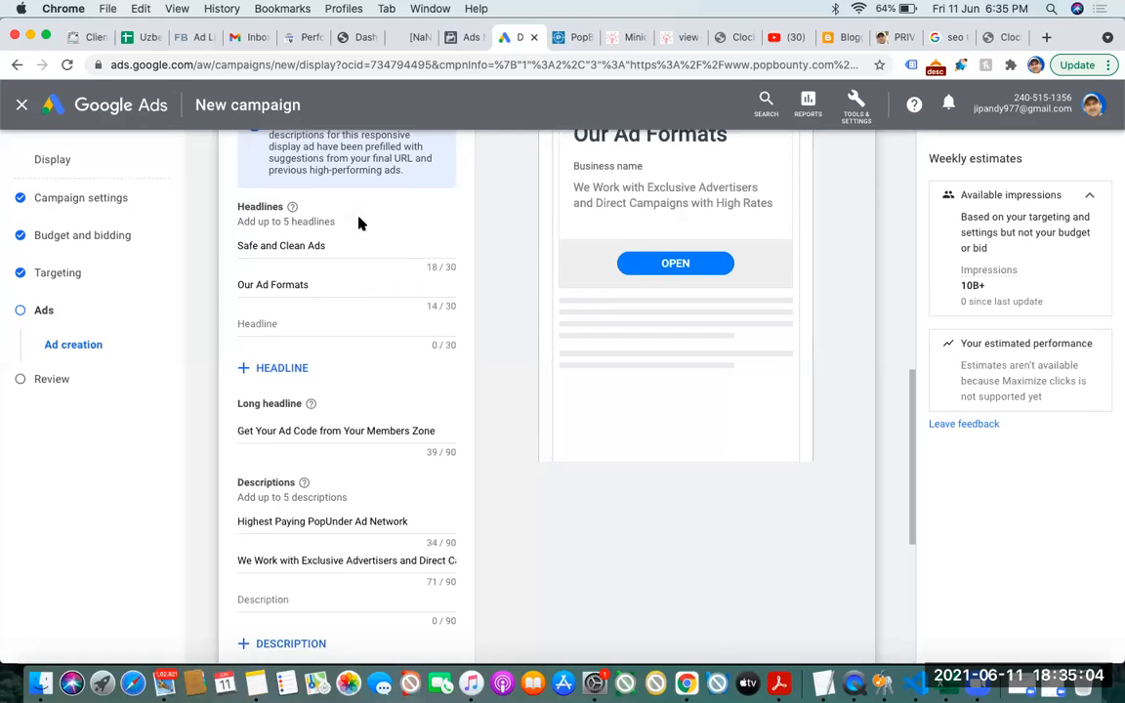
{"action": "left_click_drag", "start_coordinate": [910, 452], "coordinate": [910, 561]}
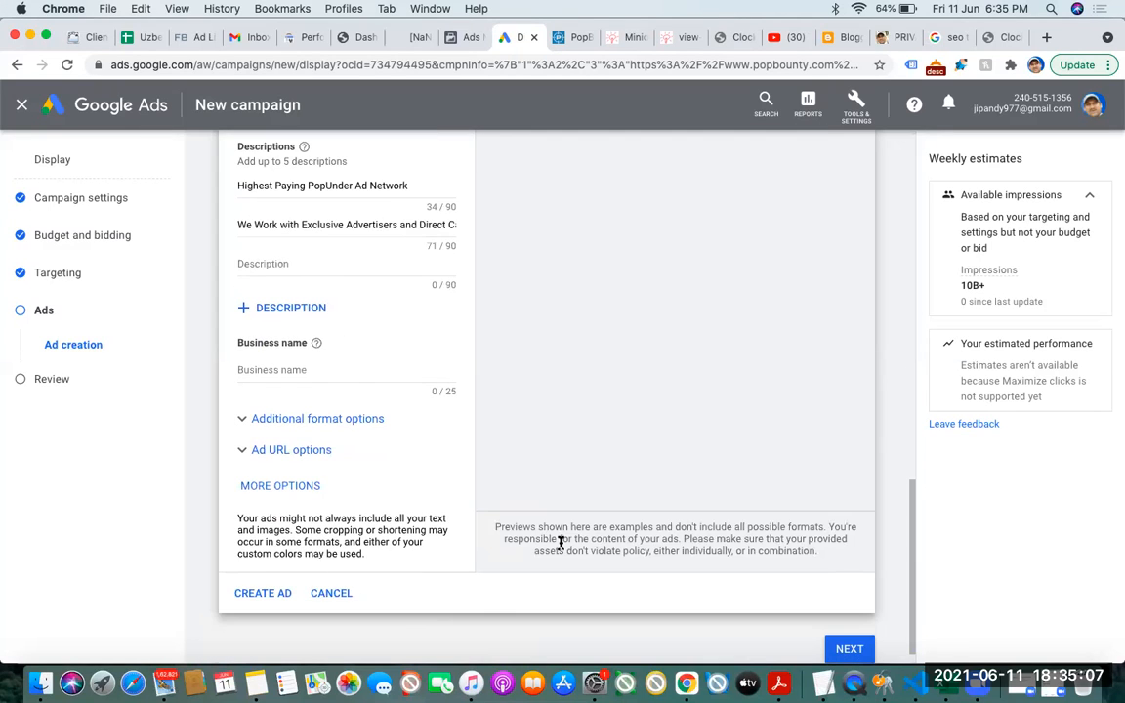
Leave the responsive display ad without saving and start an ad with the Upload display ads option
{"action": "left_click", "coordinate": [332, 594]}
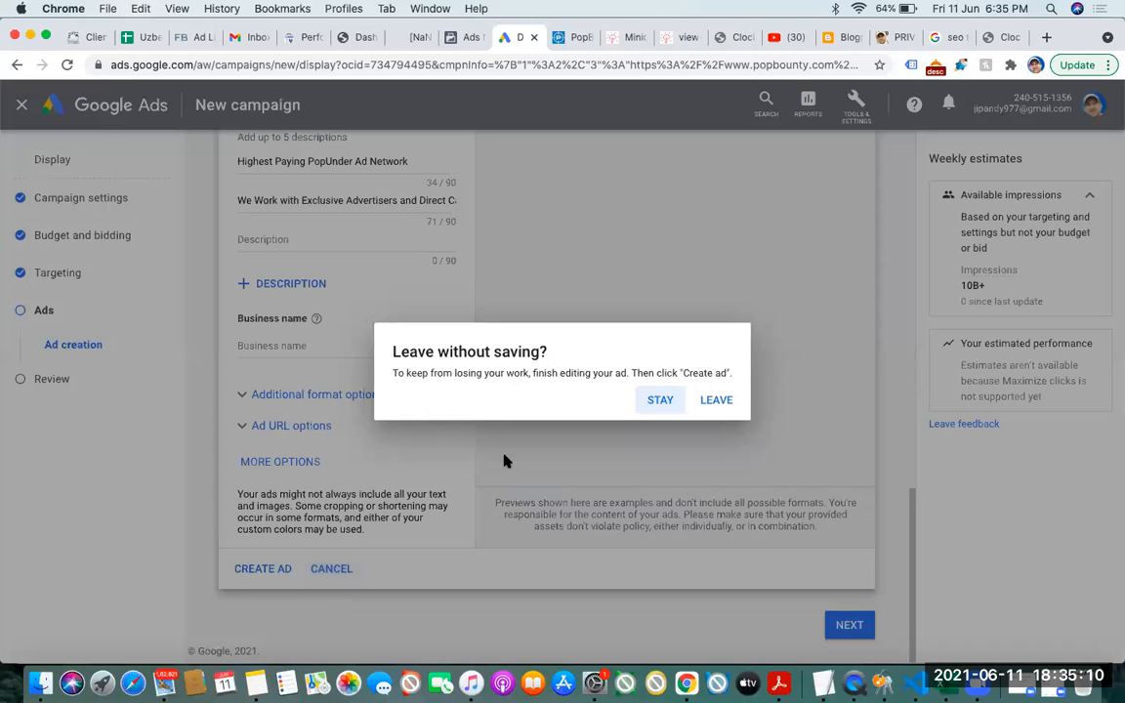
{"action": "left_click", "coordinate": [727, 401]}
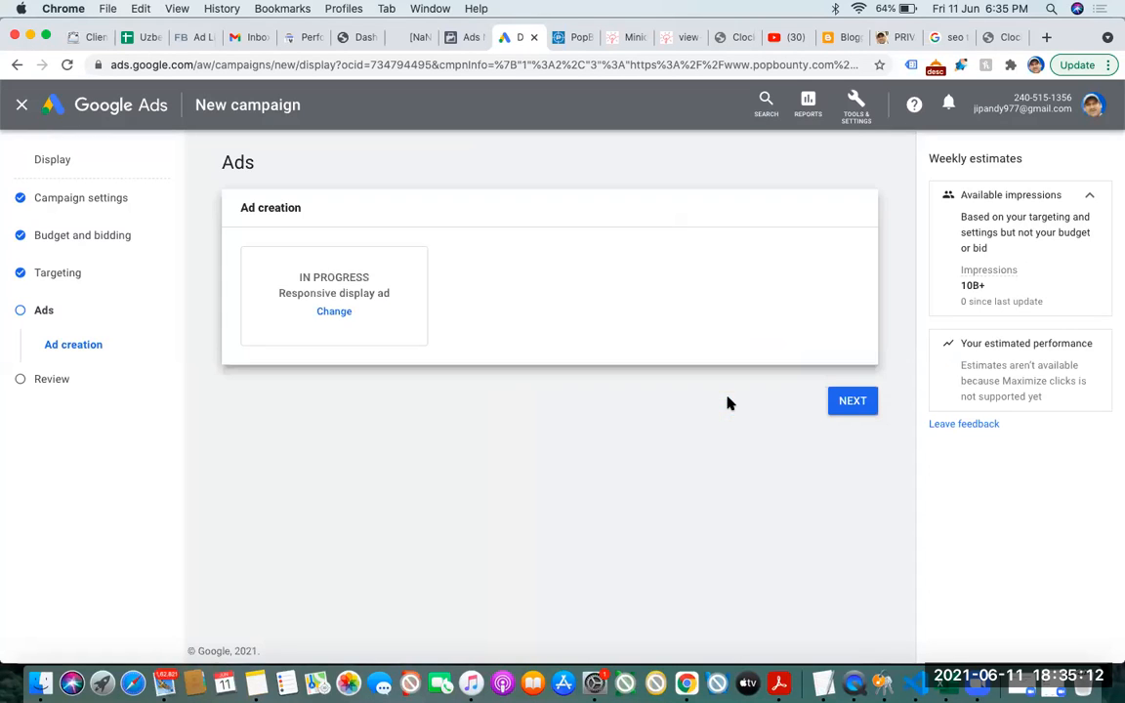
{"action": "left_click", "coordinate": [342, 297]}
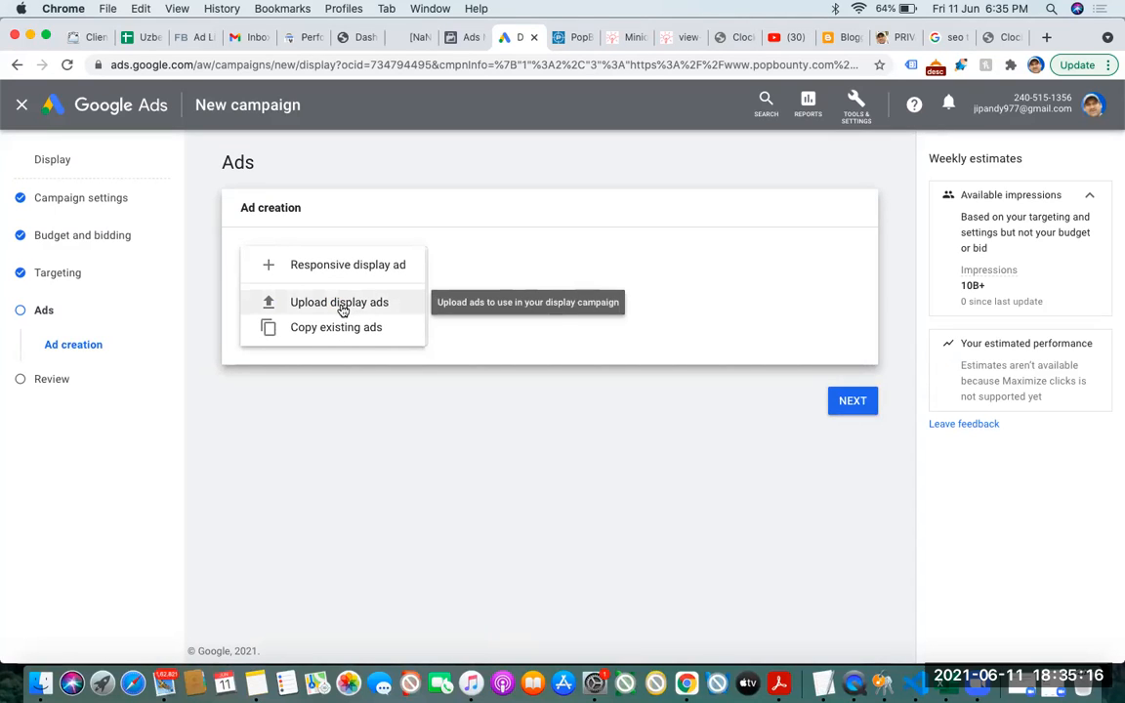
{"action": "left_click", "coordinate": [342, 304]}
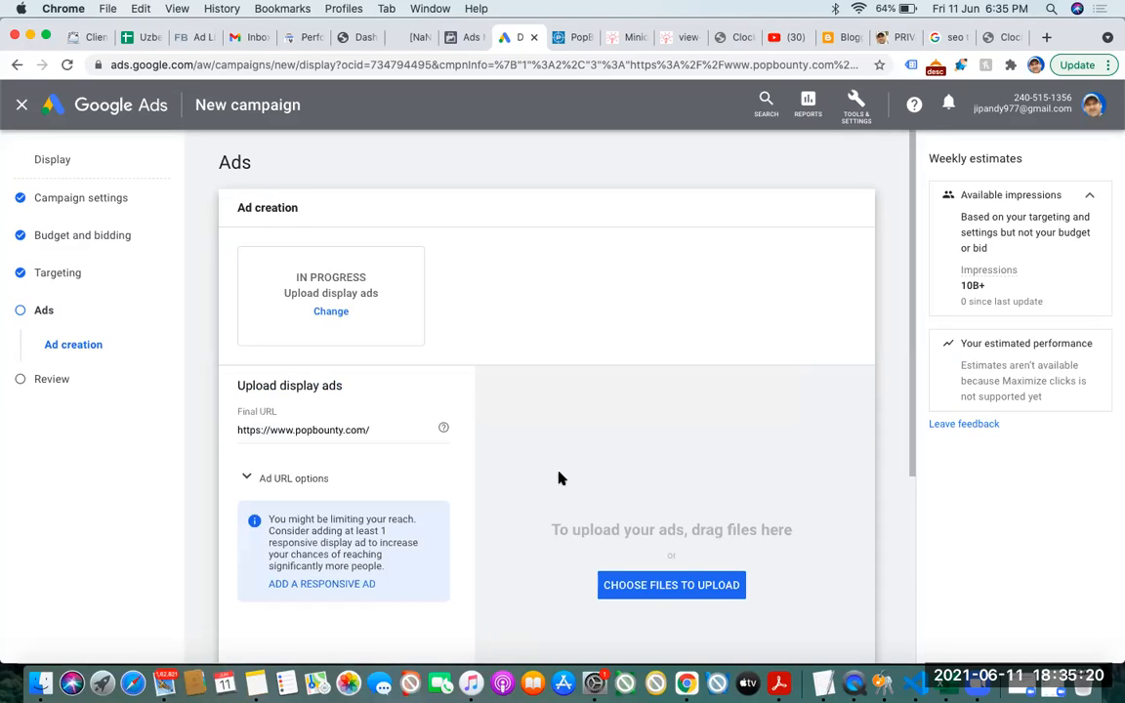
Examine the display ad upload form and supported image formats, comparing them with the banner ads on minidea.co.in
{"action": "left_click_drag", "start_coordinate": [911, 319], "coordinate": [927, 472]}
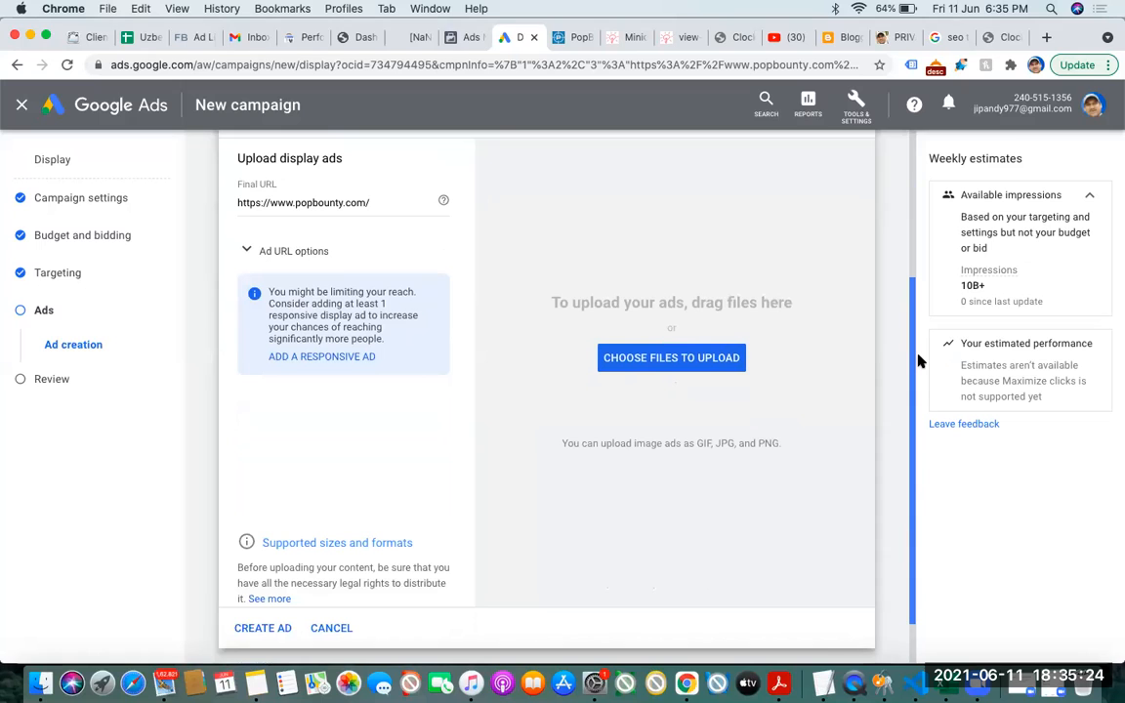
{"action": "left_click", "coordinate": [626, 39]}
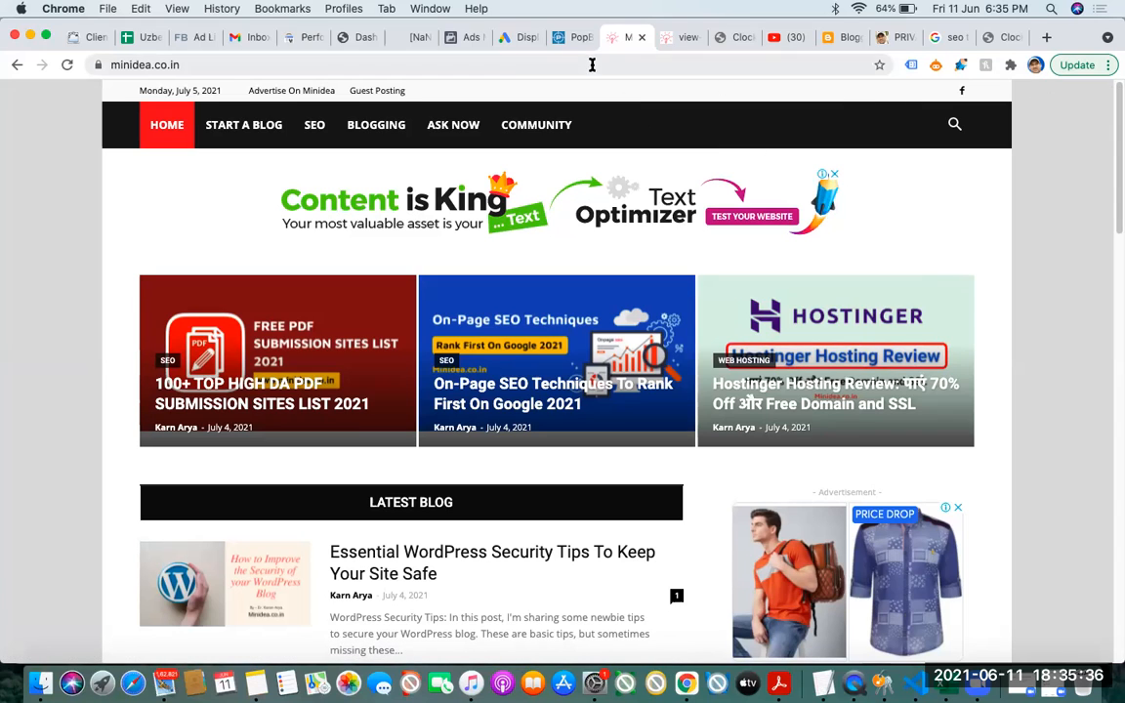
{"action": "left_click", "coordinate": [518, 41]}
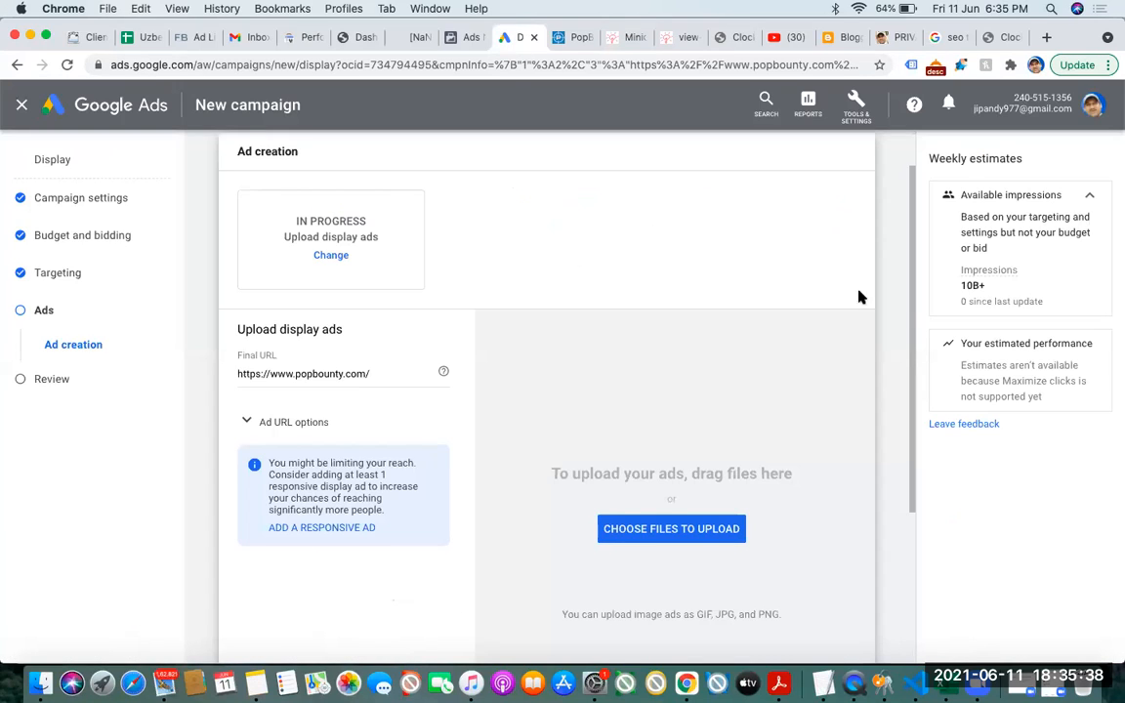
{"action": "left_click_drag", "start_coordinate": [908, 308], "coordinate": [931, 452]}
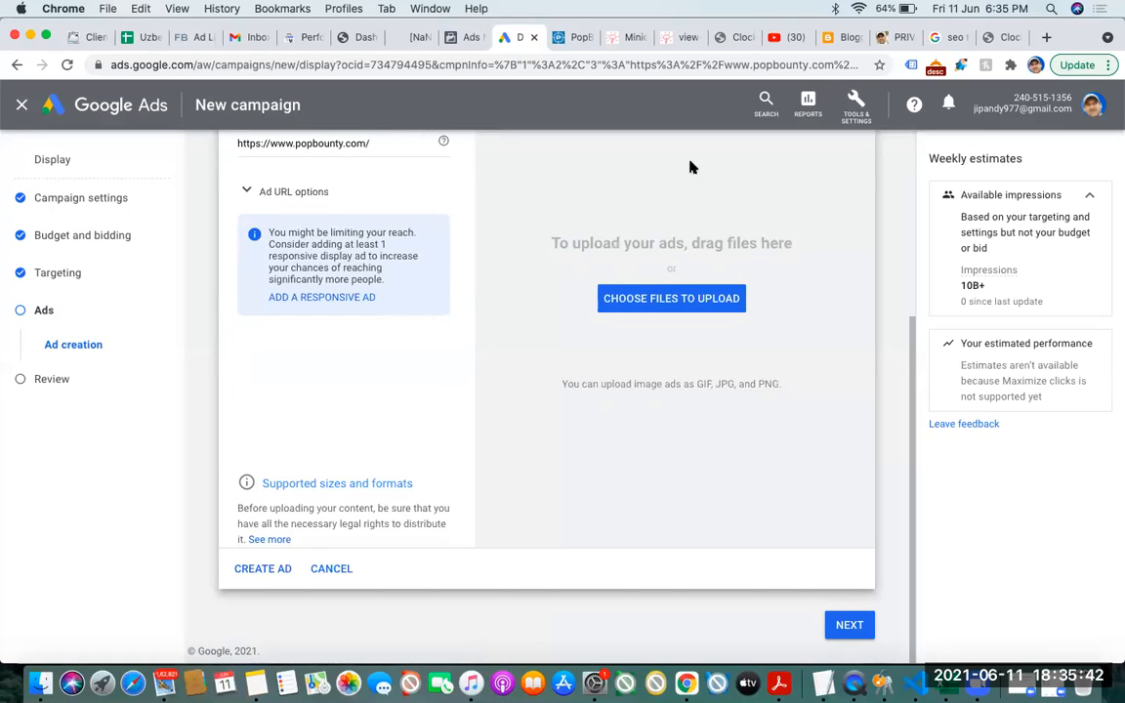
{"action": "left_click", "coordinate": [625, 38]}
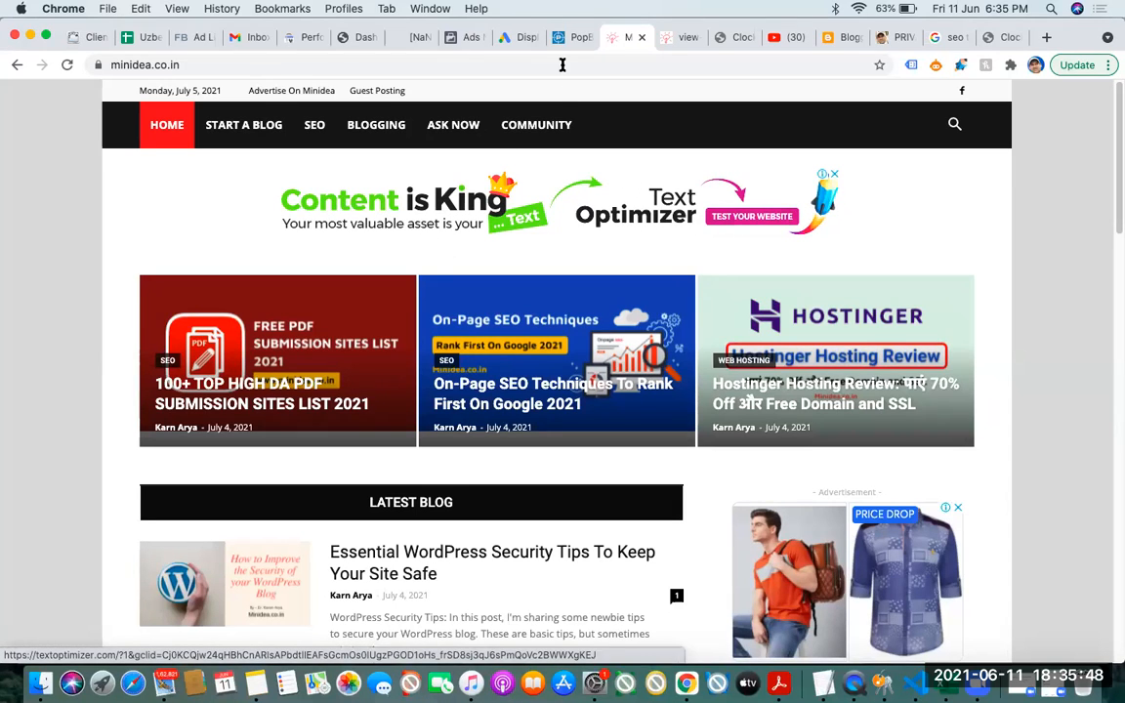
{"action": "left_click", "coordinate": [522, 39]}
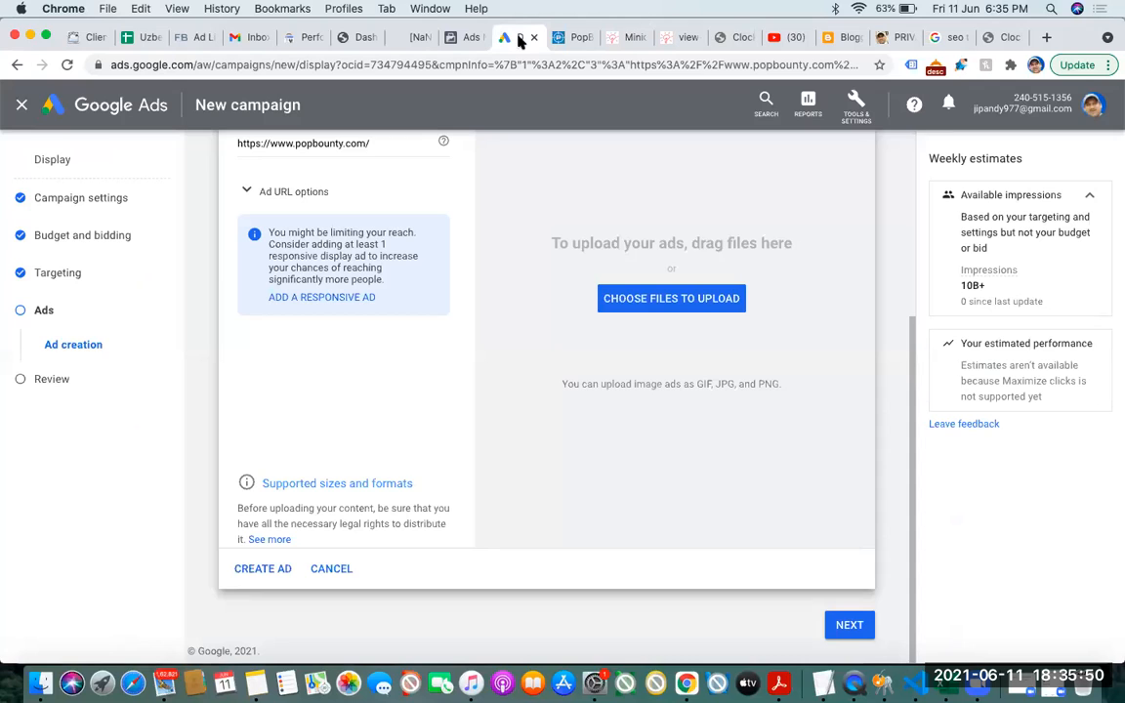
Cancel the display ad upload and start a new responsive display ad with the prefilled headlines and descriptions
{"action": "left_click", "coordinate": [330, 568]}
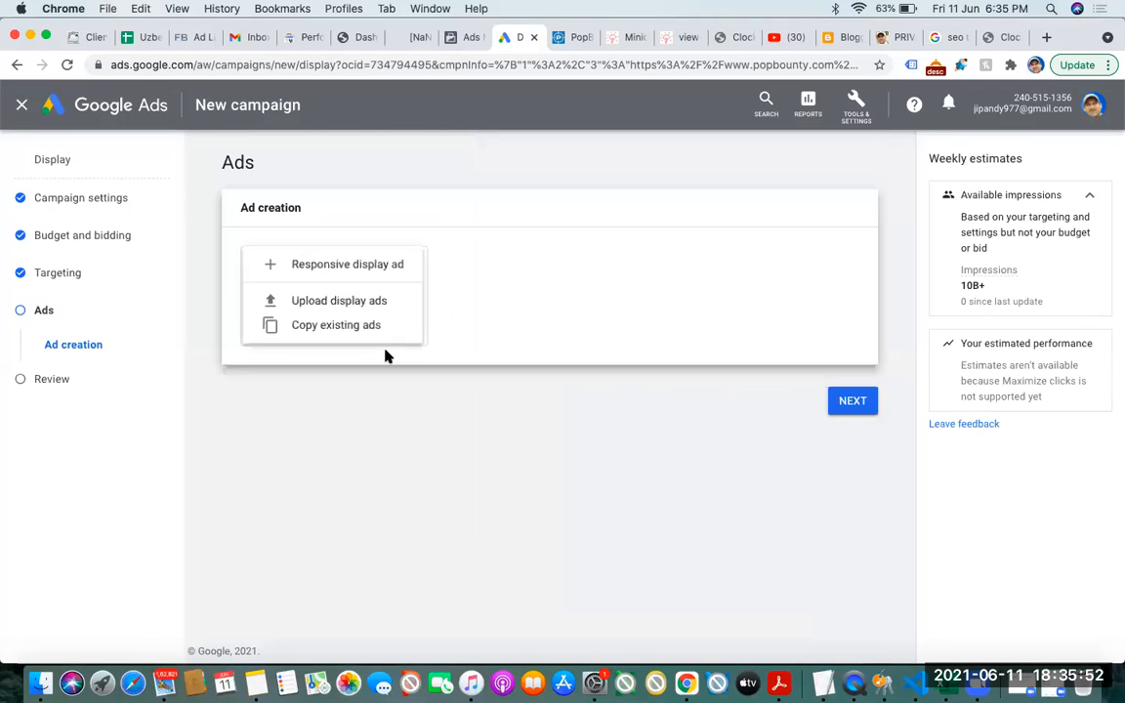
{"action": "left_click", "coordinate": [328, 269]}
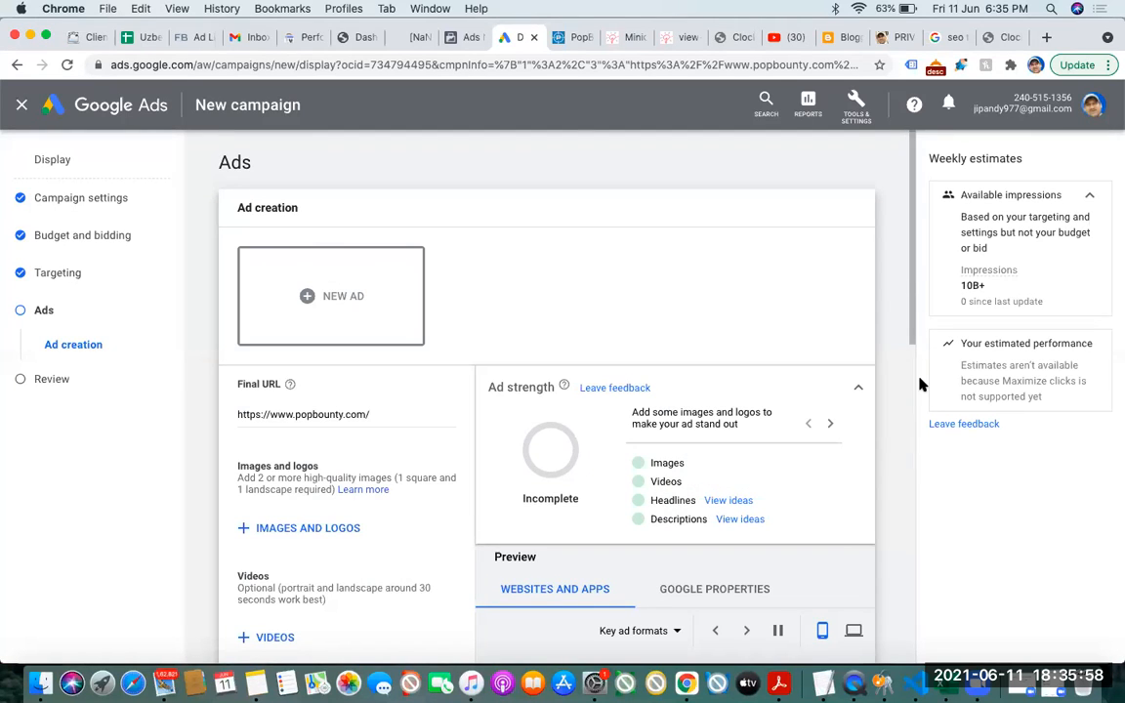
{"action": "scroll", "coordinate": [914, 390], "scroll_direction": "down", "scroll_amount": 5}
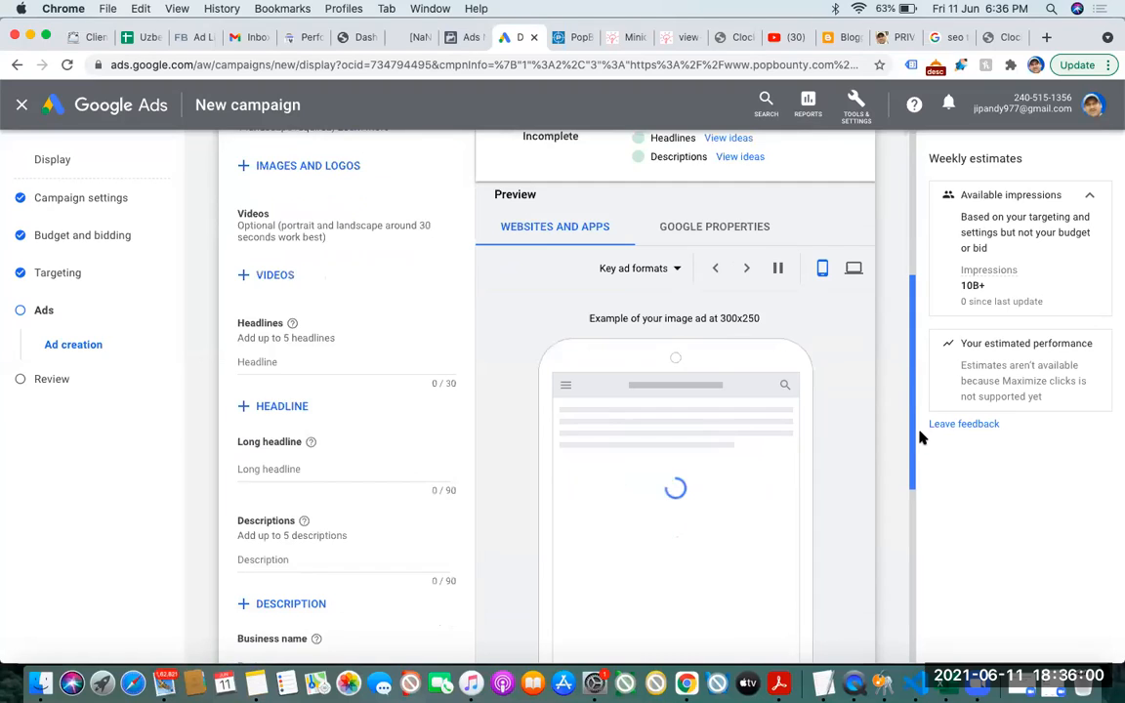
{"action": "scroll", "coordinate": [919, 452], "scroll_direction": "down", "scroll_amount": 1}
{"action": "left_click_drag", "start_coordinate": [917, 454], "coordinate": [918, 454]}
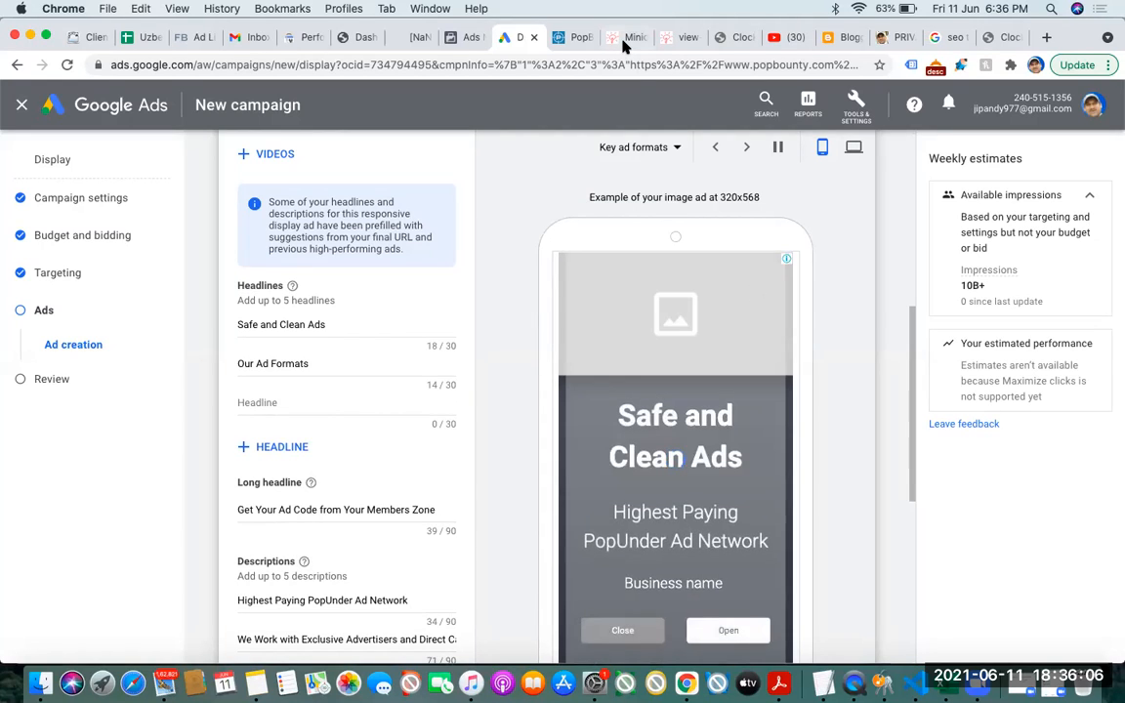
Compare the responsive ad preview with the banner ads on minidea.co.in and the advertised popbounty.com page, returning to the campaign
{"action": "left_click", "coordinate": [624, 39]}
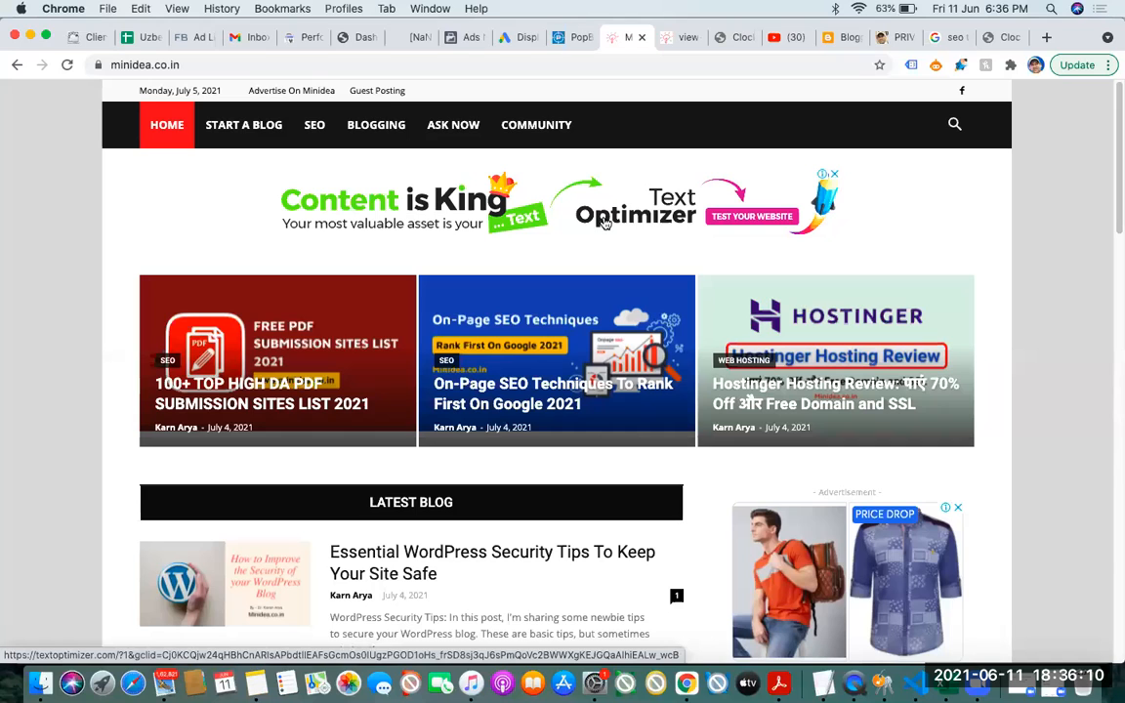
{"action": "left_click", "coordinate": [511, 39]}
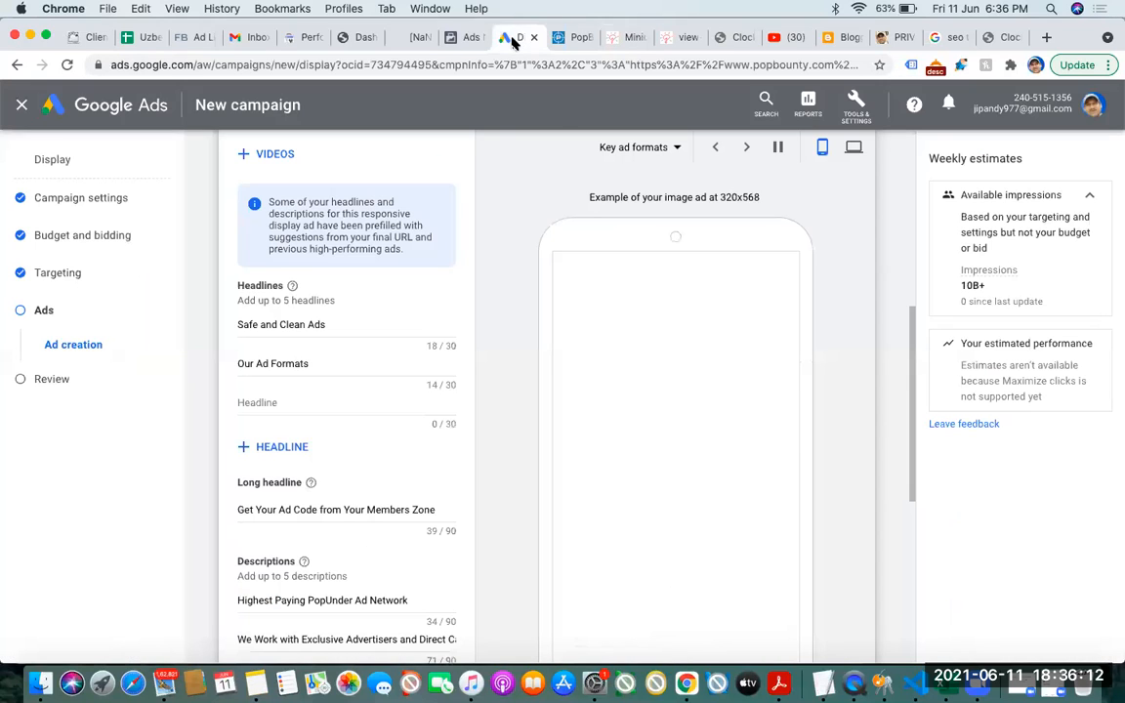
{"action": "left_click", "coordinate": [579, 39]}
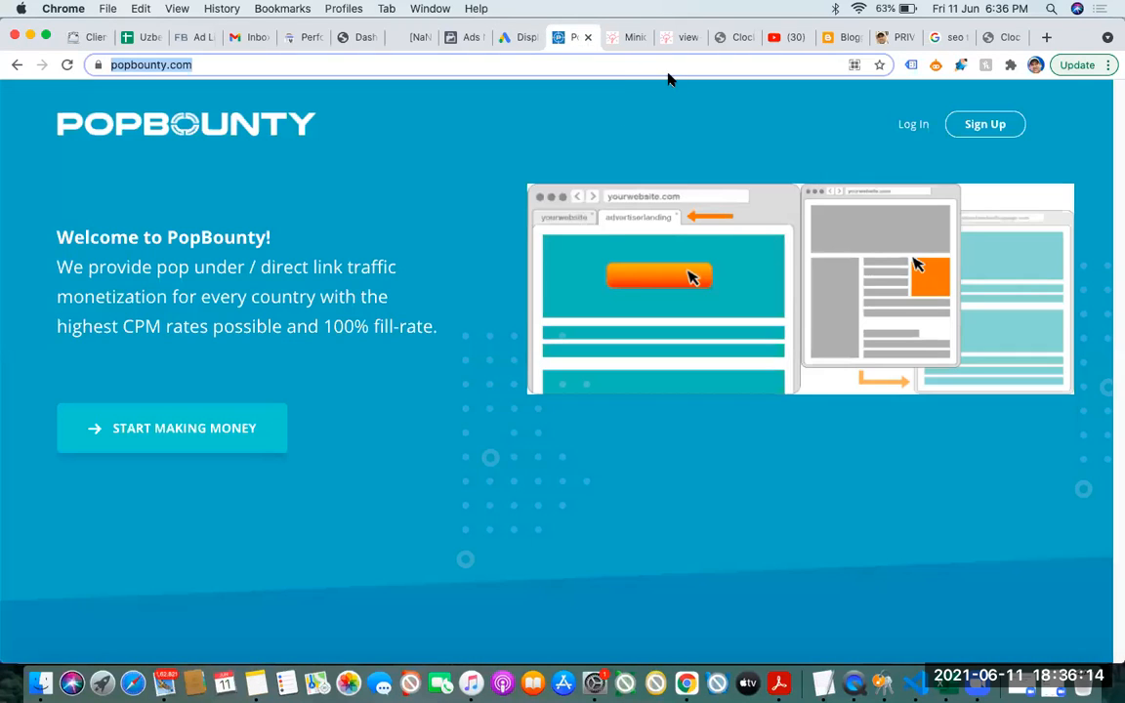
{"action": "left_click", "coordinate": [625, 41]}
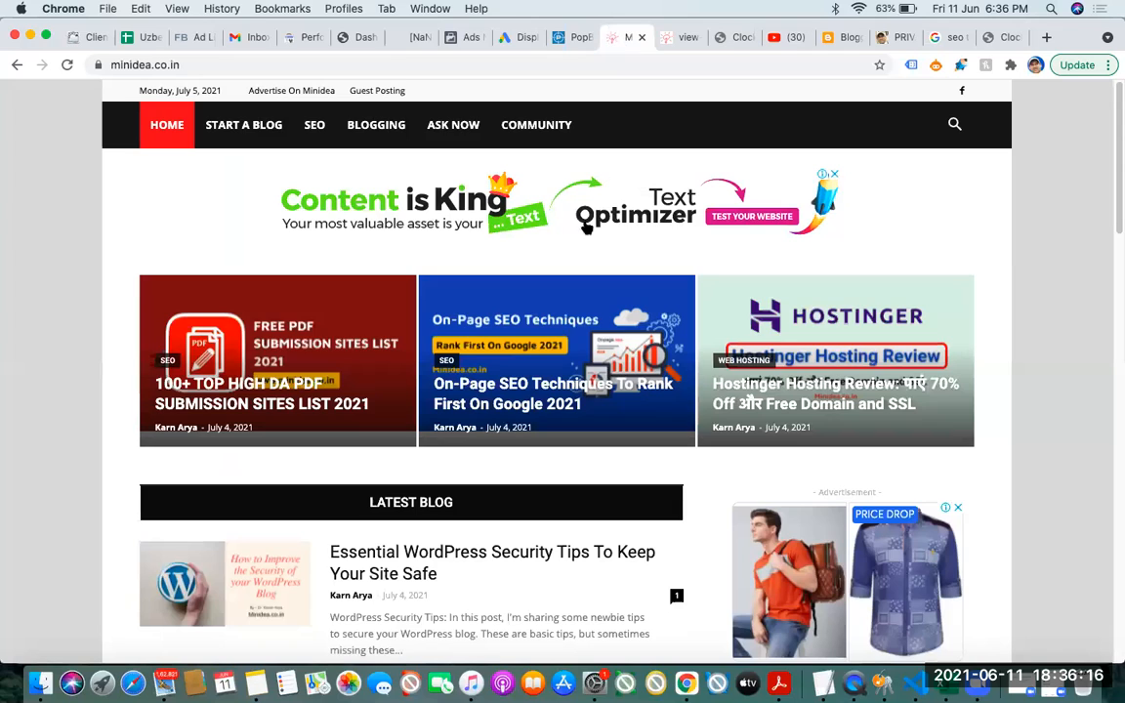
{"action": "left_click", "coordinate": [504, 39]}
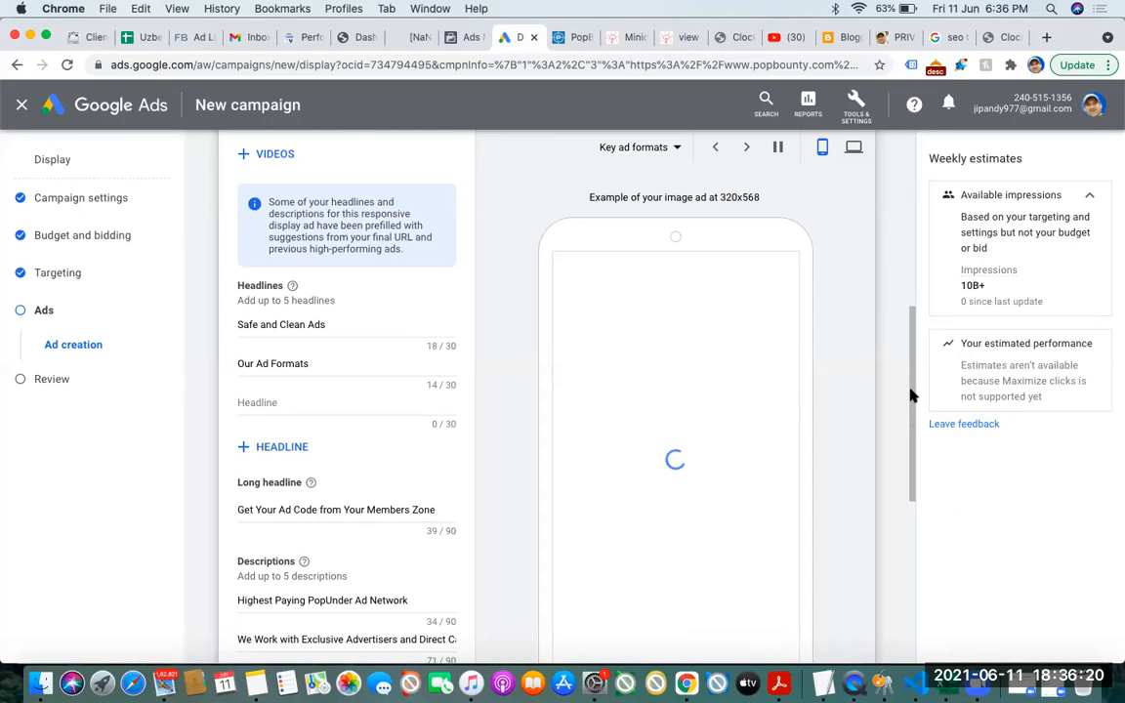
Cancel the responsive display ad and leave without saving it, returning to the empty ad creation section
{"action": "scroll", "coordinate": [911, 557], "scroll_direction": "down", "scroll_amount": 4}
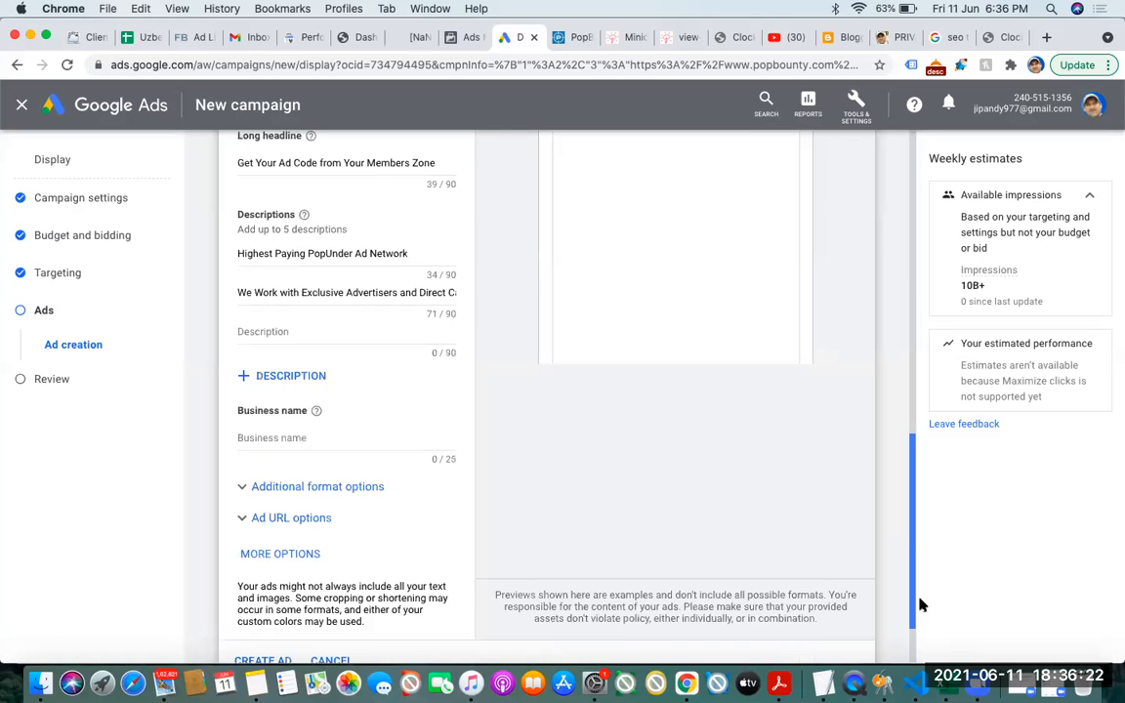
{"action": "scroll", "coordinate": [911, 528], "scroll_direction": "down", "scroll_amount": 1}
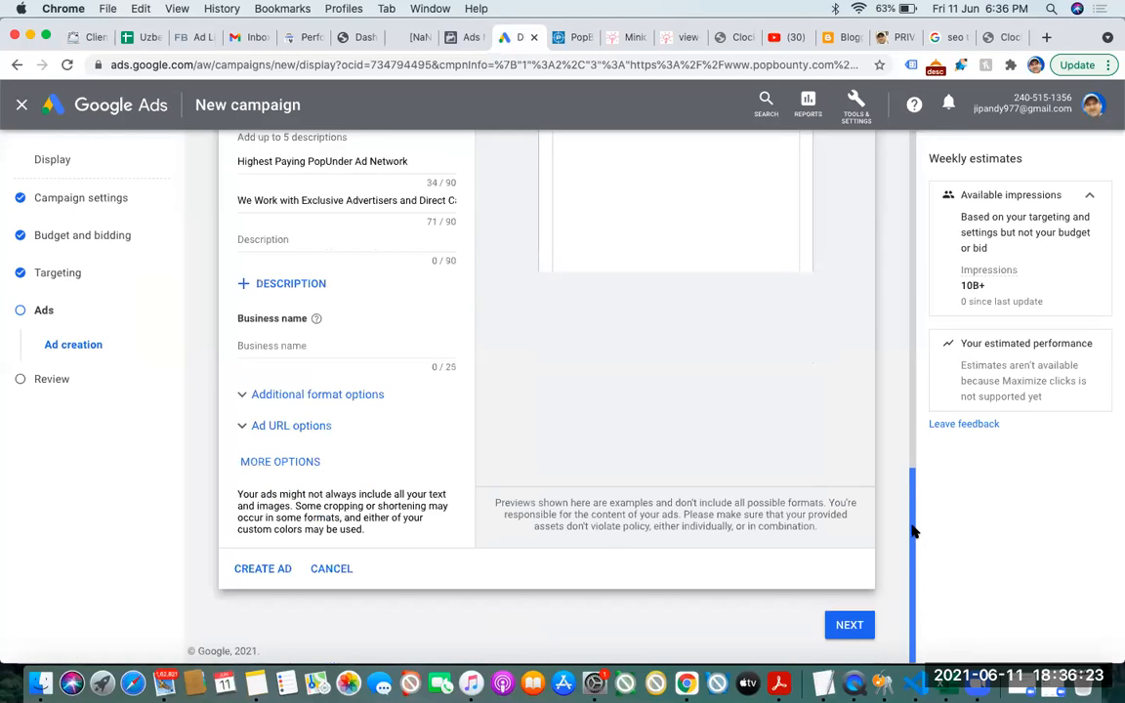
{"action": "left_click", "coordinate": [330, 569]}
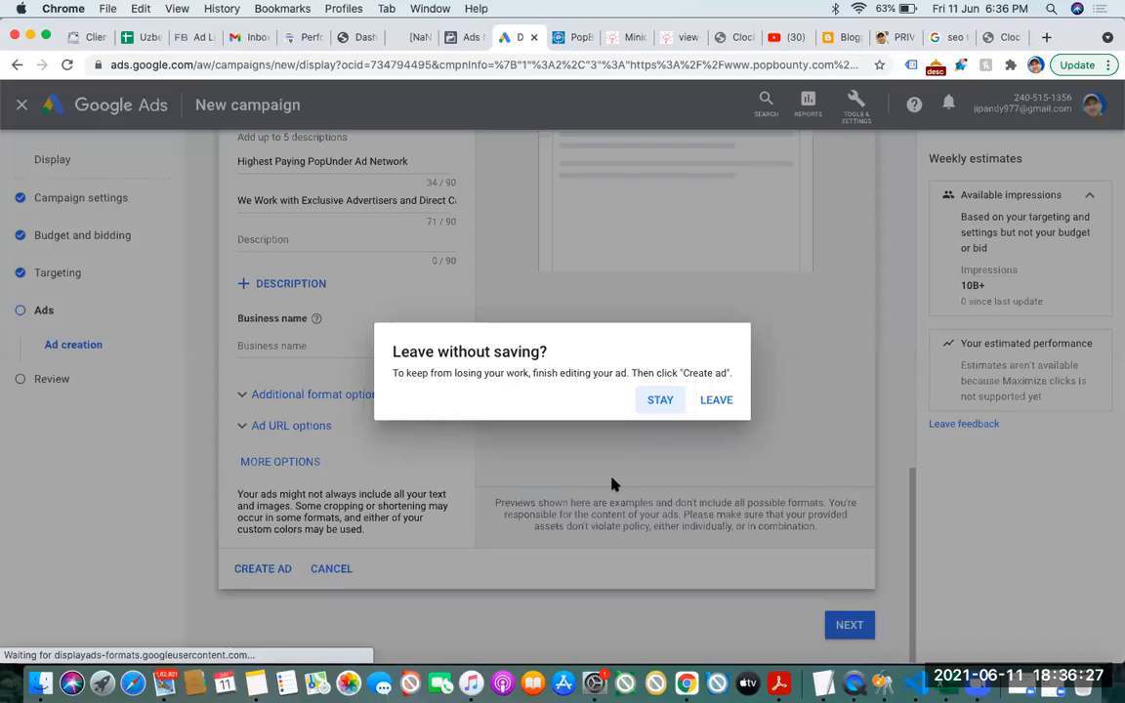
{"action": "left_click", "coordinate": [716, 401]}
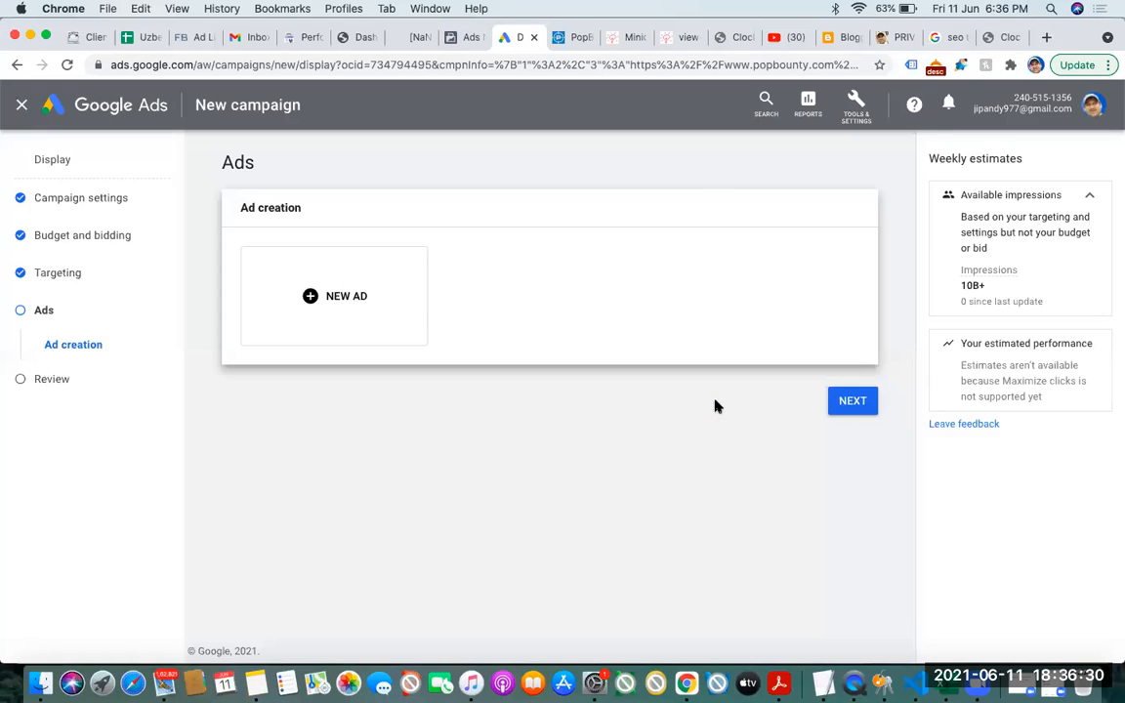
Start a display ad upload and examine its supported sizes and formats, focusing on the leaderboard and the square and rectangle sizes
{"action": "left_click", "coordinate": [324, 296]}
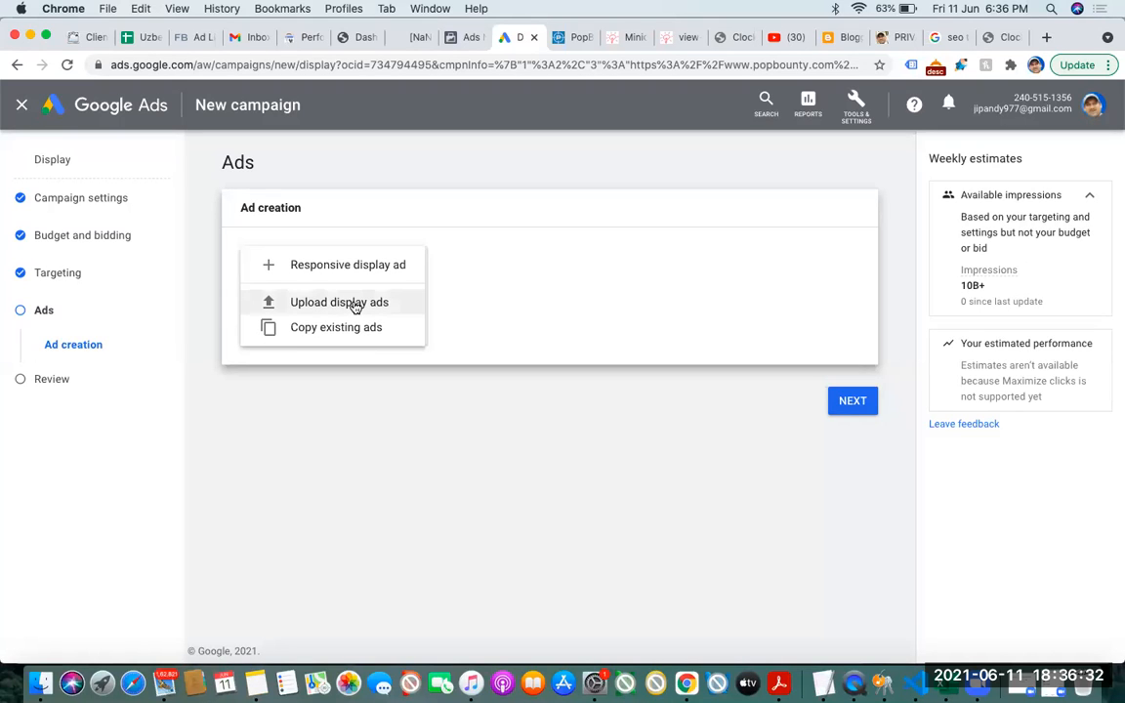
{"action": "left_click", "coordinate": [356, 308]}
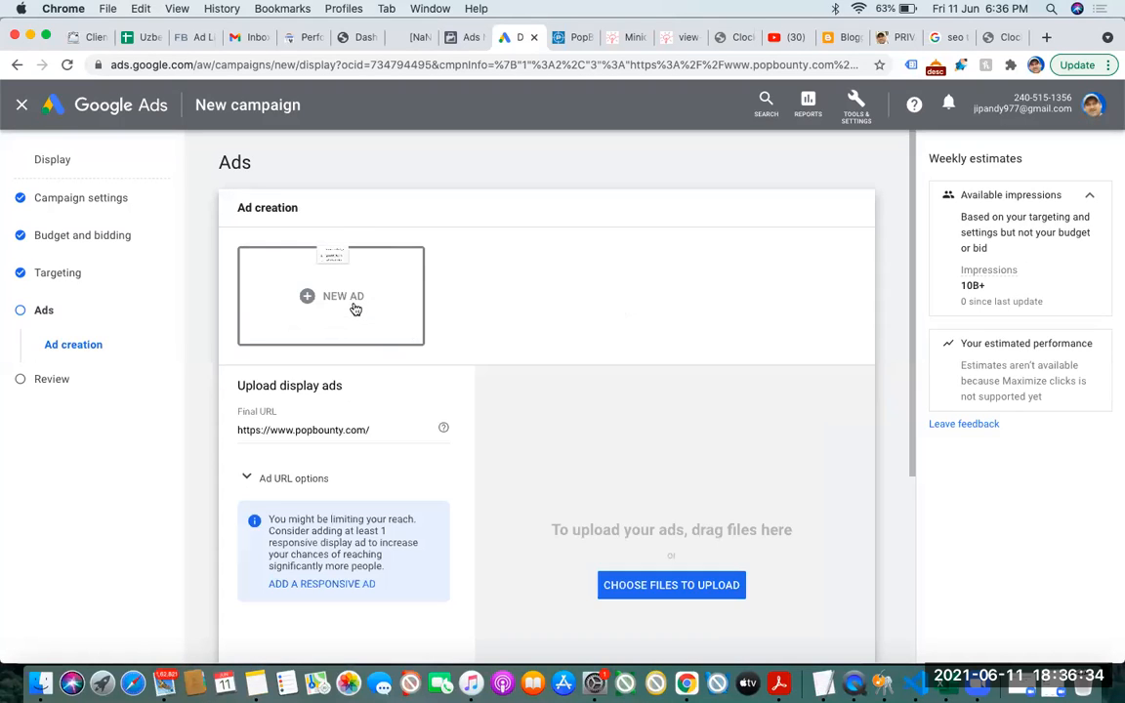
{"action": "left_click_drag", "start_coordinate": [916, 297], "coordinate": [923, 467]}
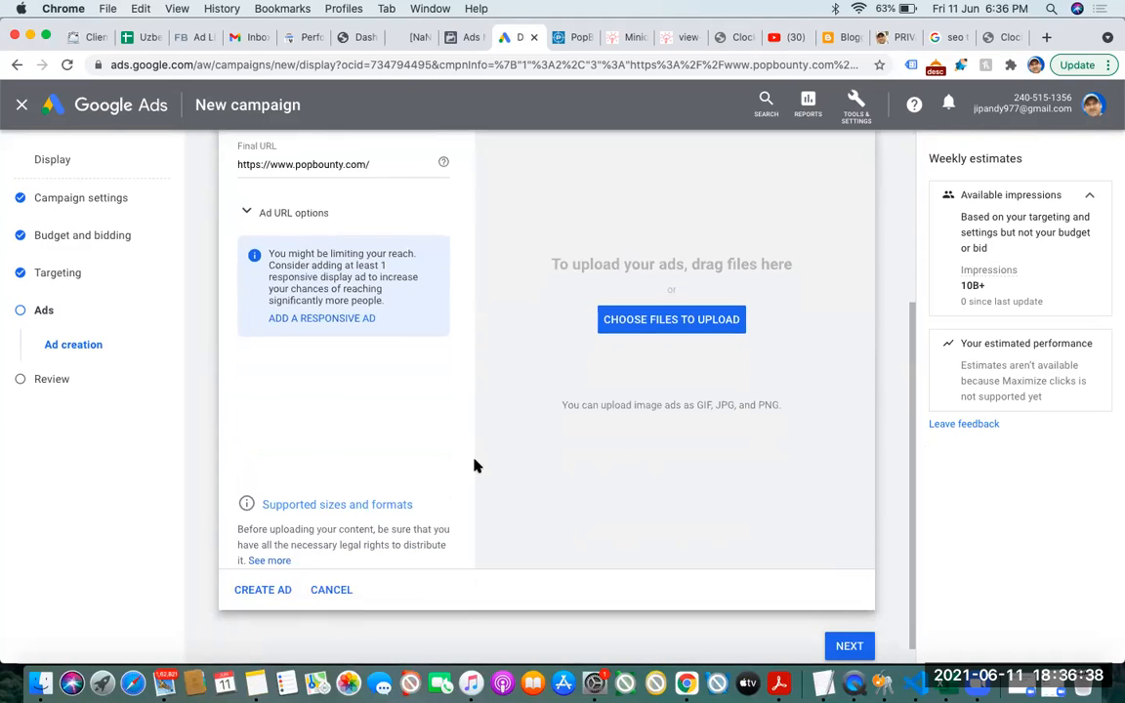
{"action": "left_click", "coordinate": [330, 506]}
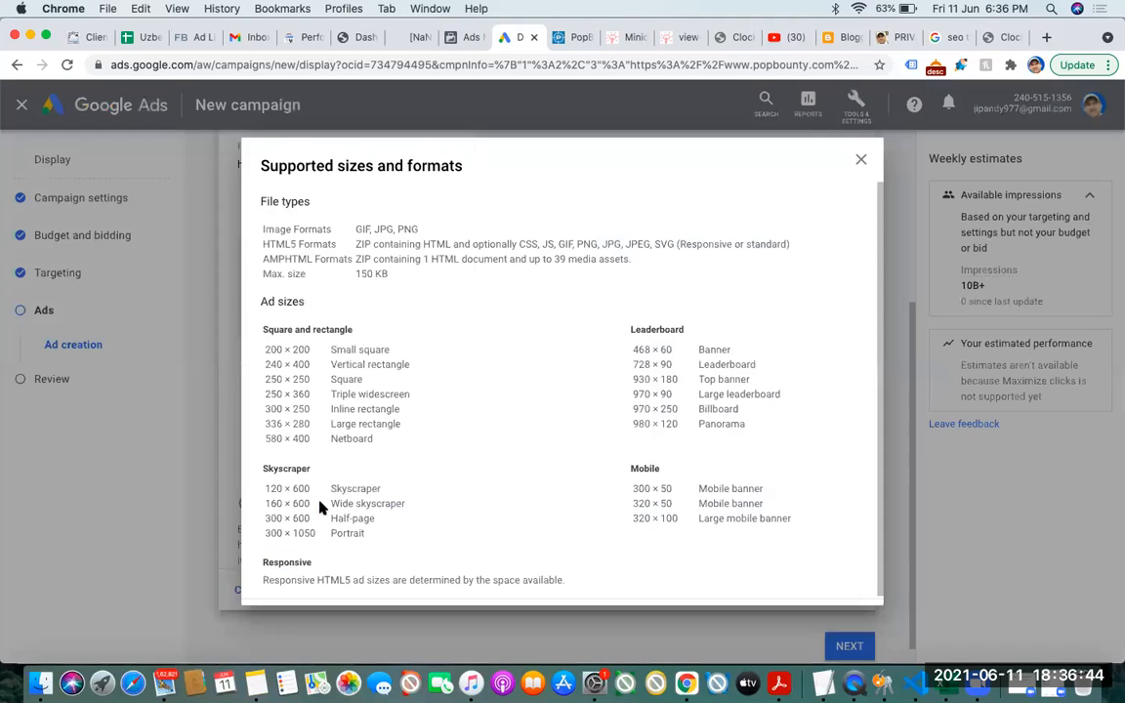
{"action": "left_click_drag", "start_coordinate": [878, 274], "coordinate": [878, 349]}
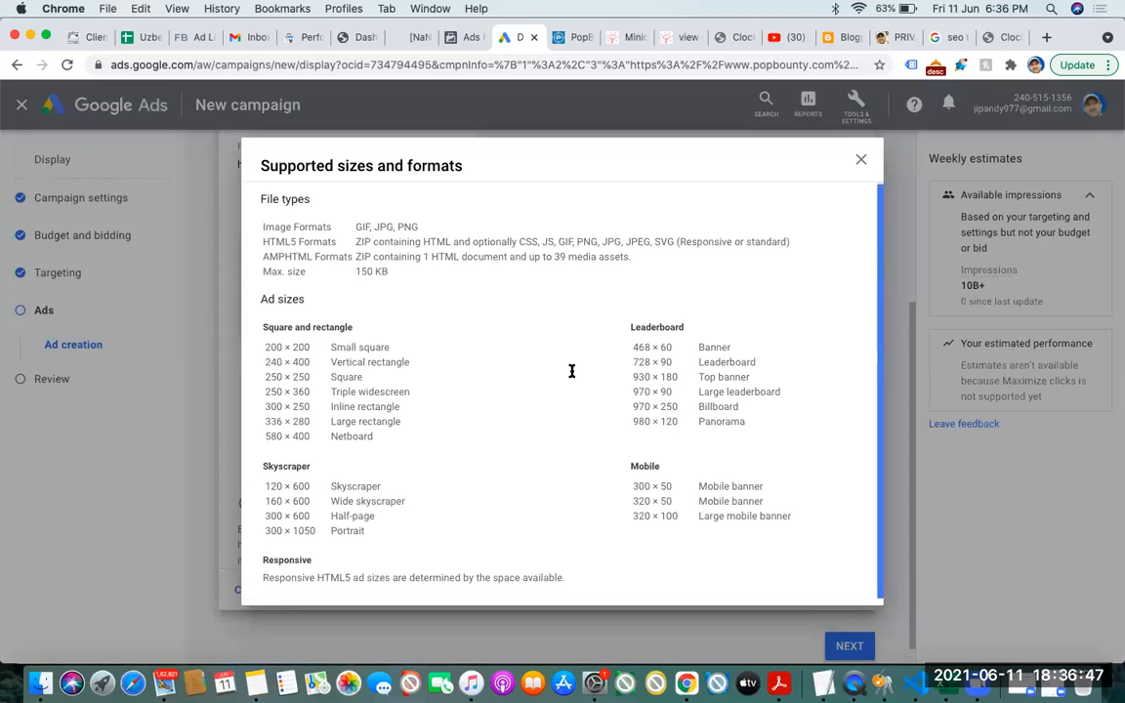
{"action": "triple_click", "coordinate": [652, 347]}
{"action": "left_click_drag", "start_coordinate": [680, 353], "coordinate": [683, 406]}
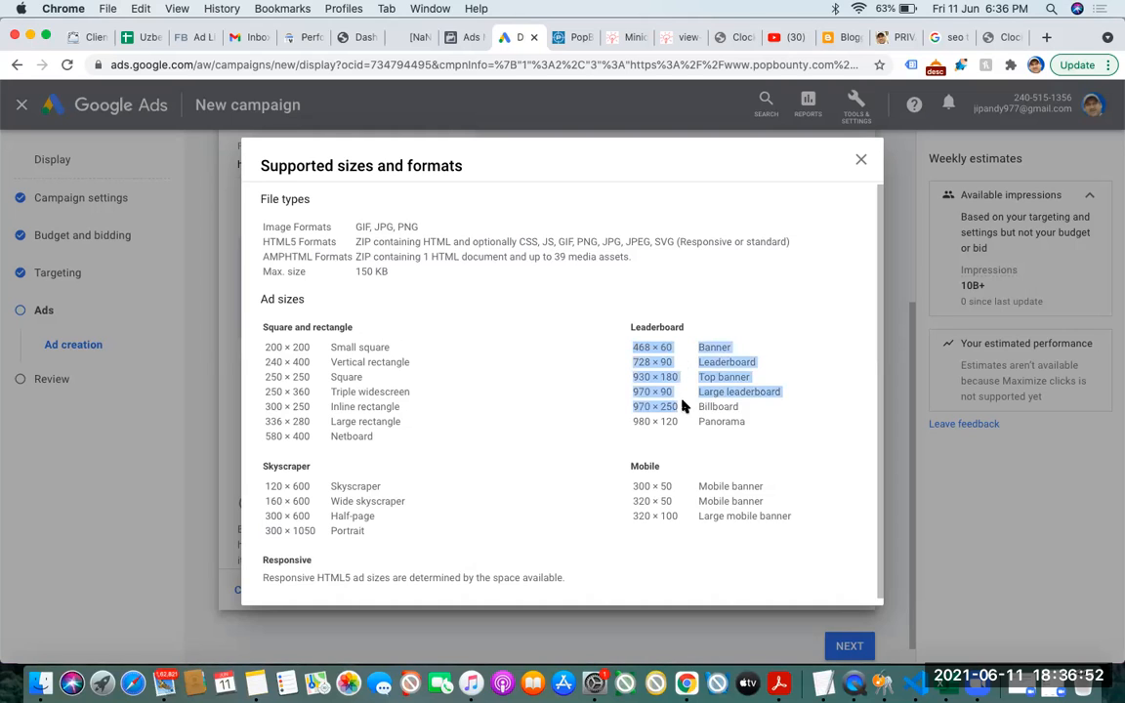
{"action": "left_click_drag", "start_coordinate": [269, 347], "coordinate": [665, 445]}
{"action": "left_click", "coordinate": [635, 481]}
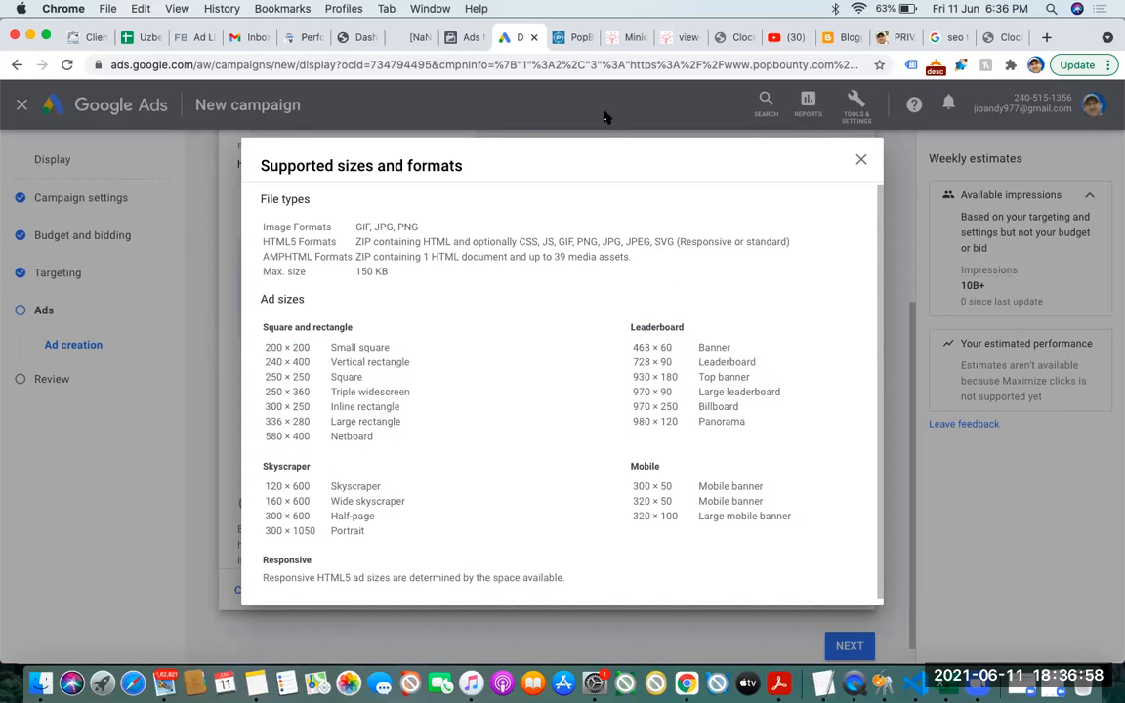
Check the banner ads on minidea.co.in, then highlight the 300 × 250, 728 × 90, 468 × 60 and 300 × 600 sizes in the supported sizes list
{"action": "left_click", "coordinate": [626, 38]}
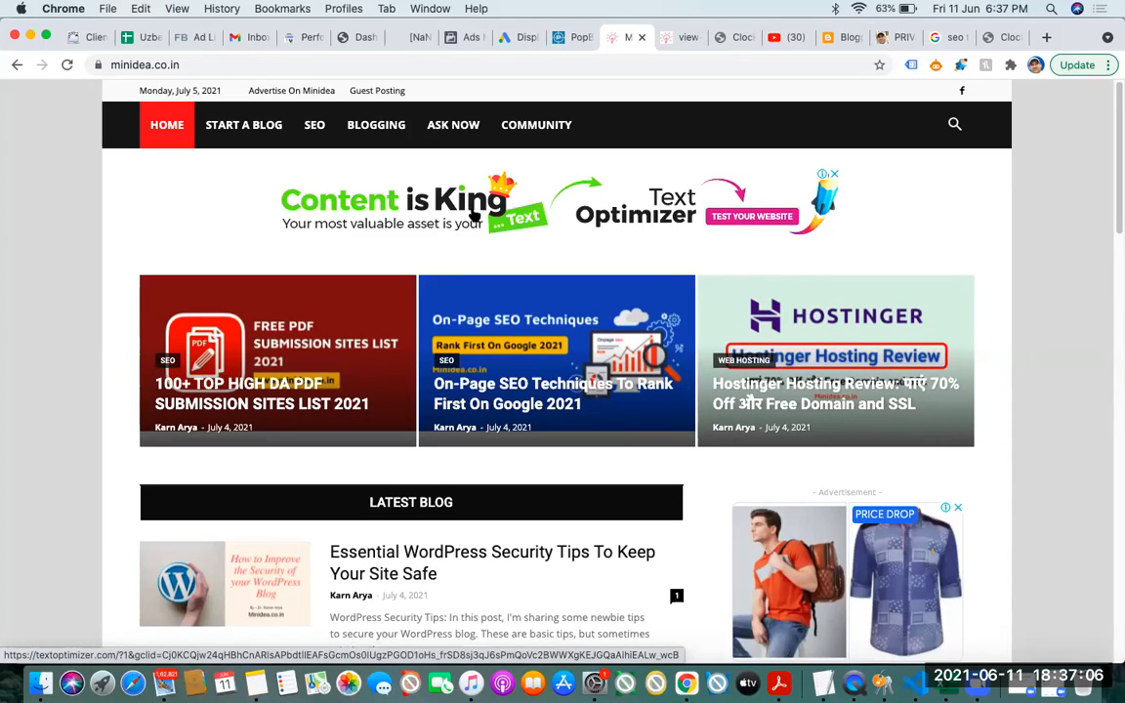
{"action": "left_click", "coordinate": [517, 39]}
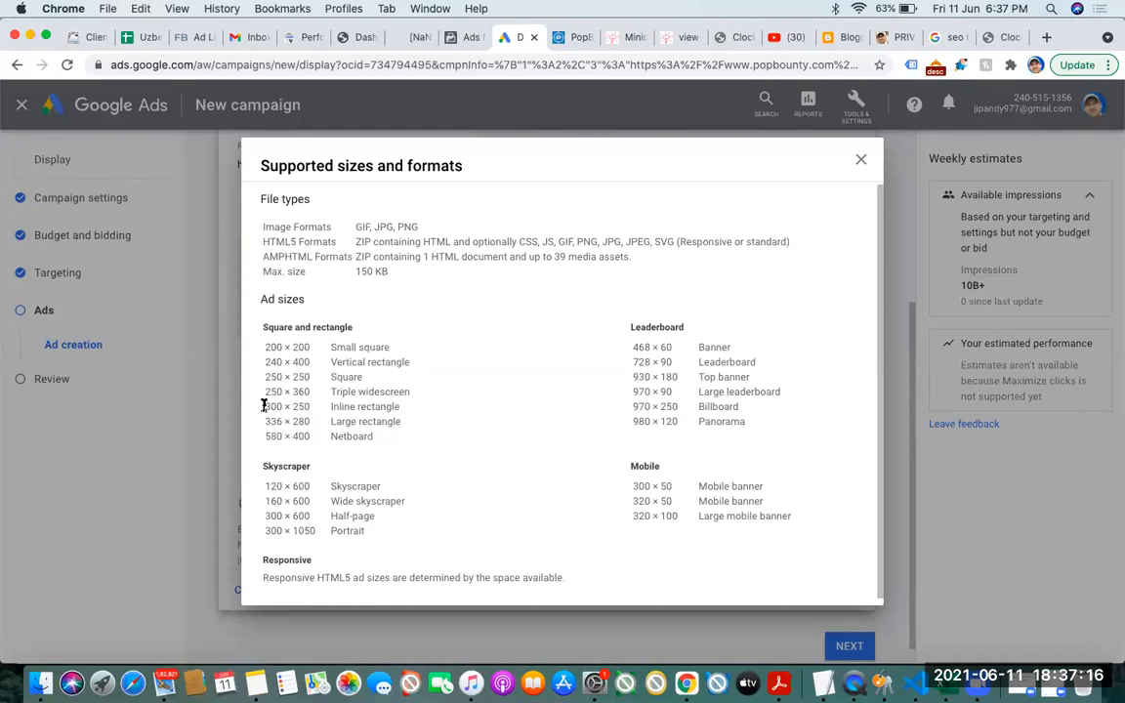
{"action": "left_click_drag", "start_coordinate": [263, 404], "coordinate": [305, 406]}
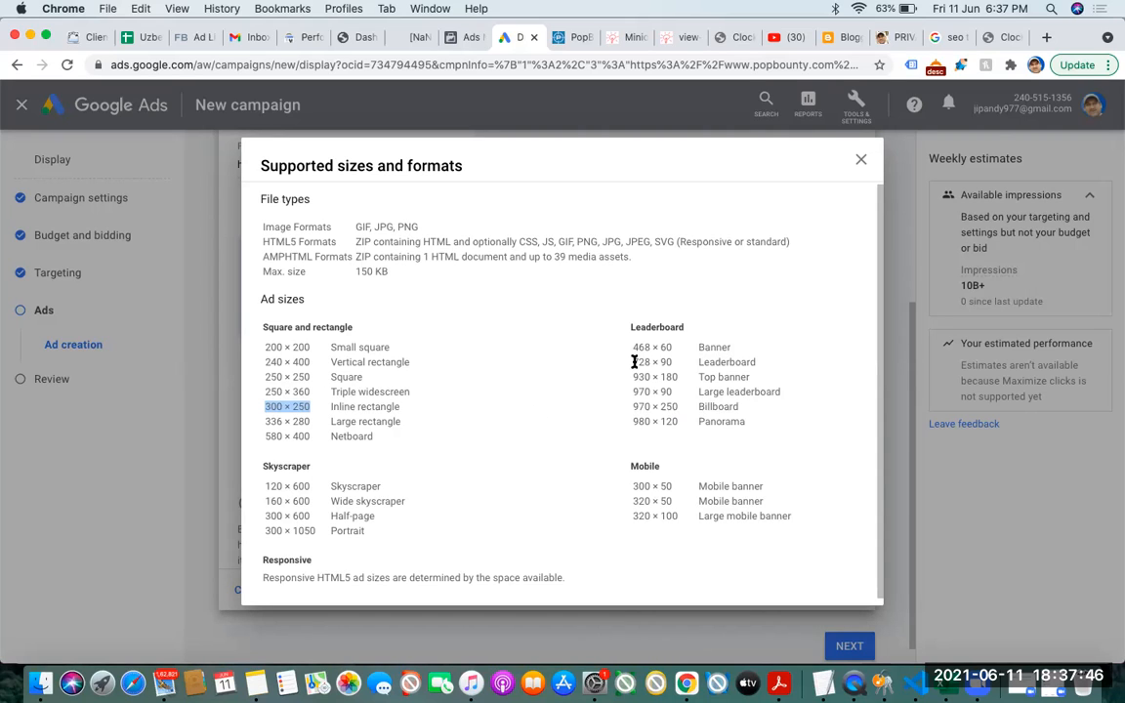
{"action": "left_click_drag", "start_coordinate": [633, 362], "coordinate": [674, 364]}
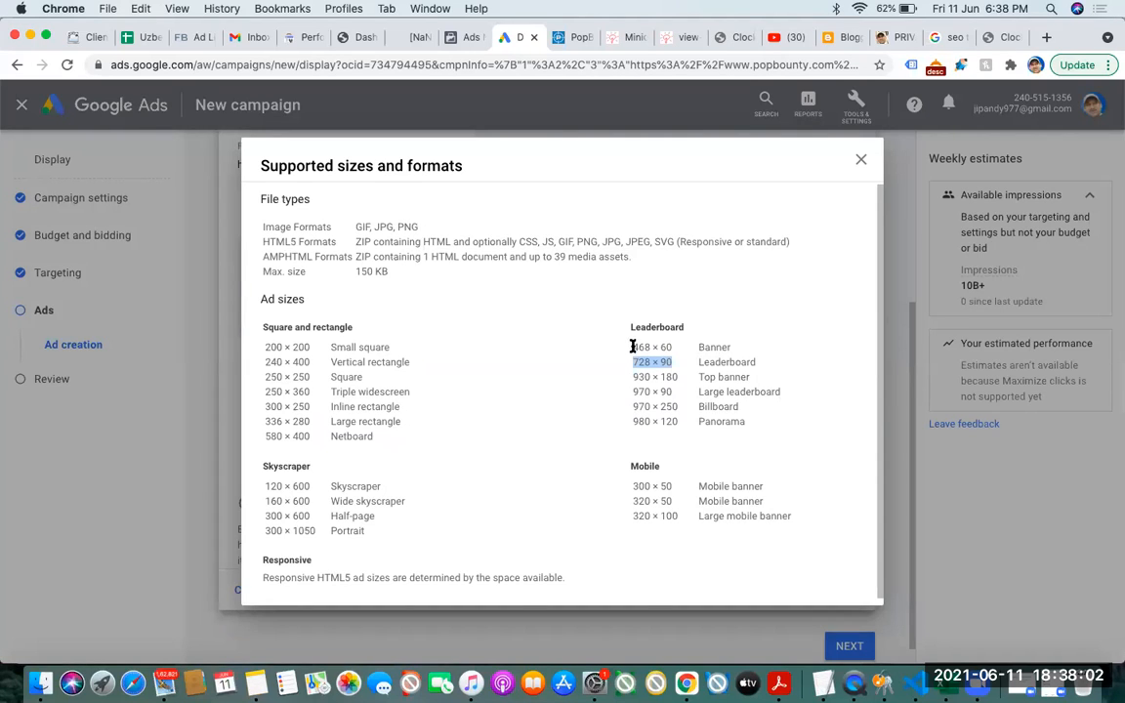
{"action": "left_click_drag", "start_coordinate": [631, 347], "coordinate": [654, 346]}
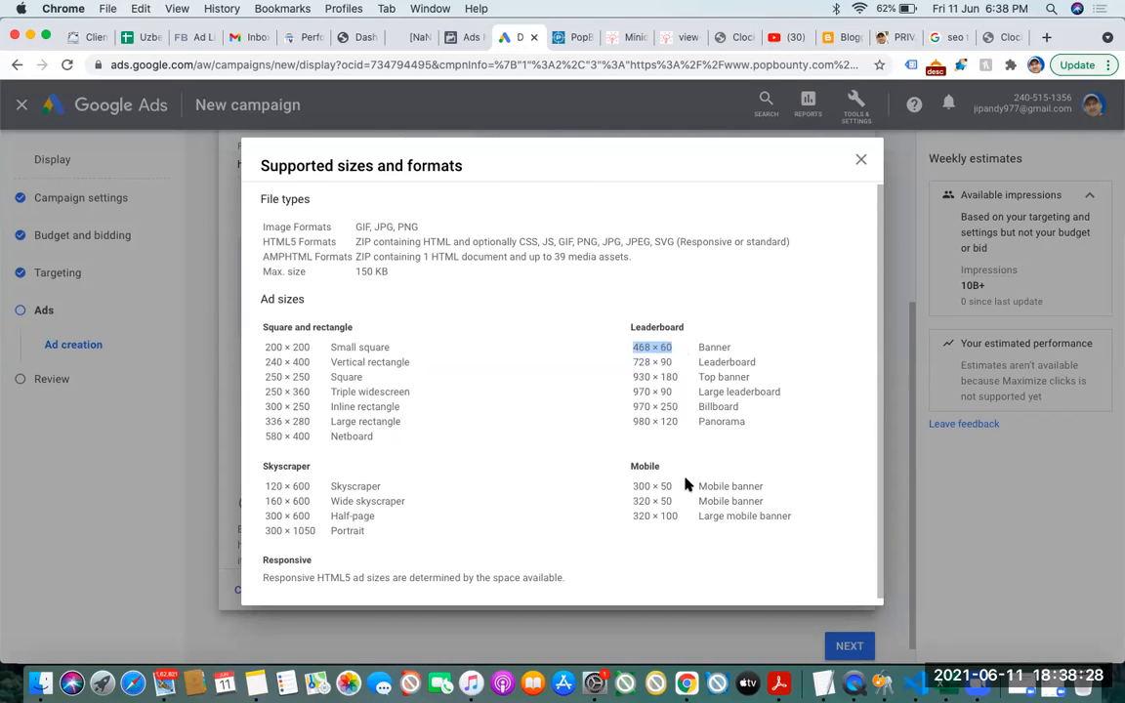
{"action": "left_click_drag", "start_coordinate": [264, 517], "coordinate": [313, 521]}
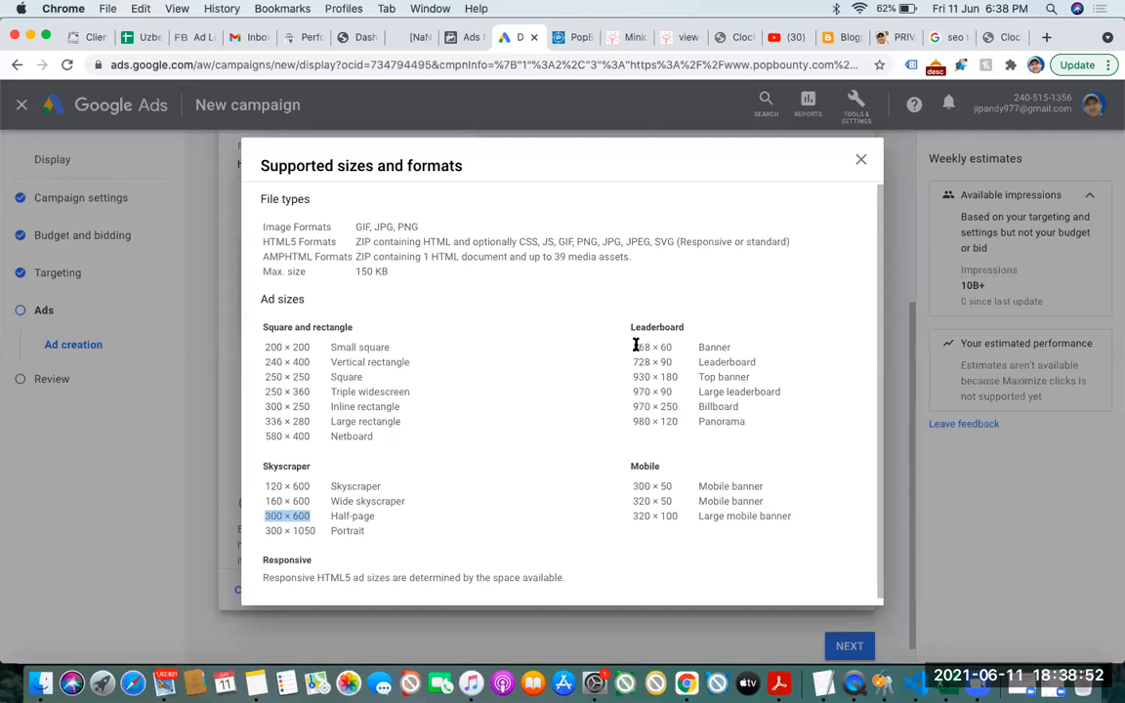
{"action": "left_click_drag", "start_coordinate": [633, 347], "coordinate": [682, 367]}
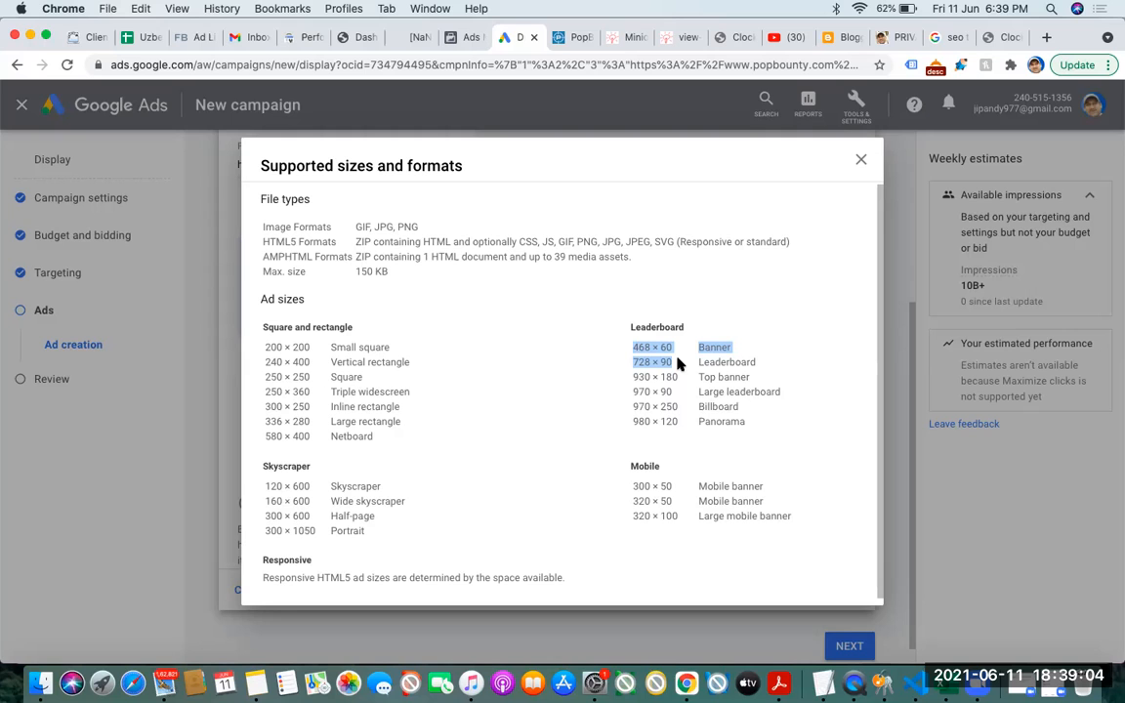
View the Tez Education YouTube channel as a placement example, then highlight the 250 × 250 square and 300 × 50 and 320 × 50 mobile banner sizes
{"action": "left_click", "coordinate": [793, 37]}
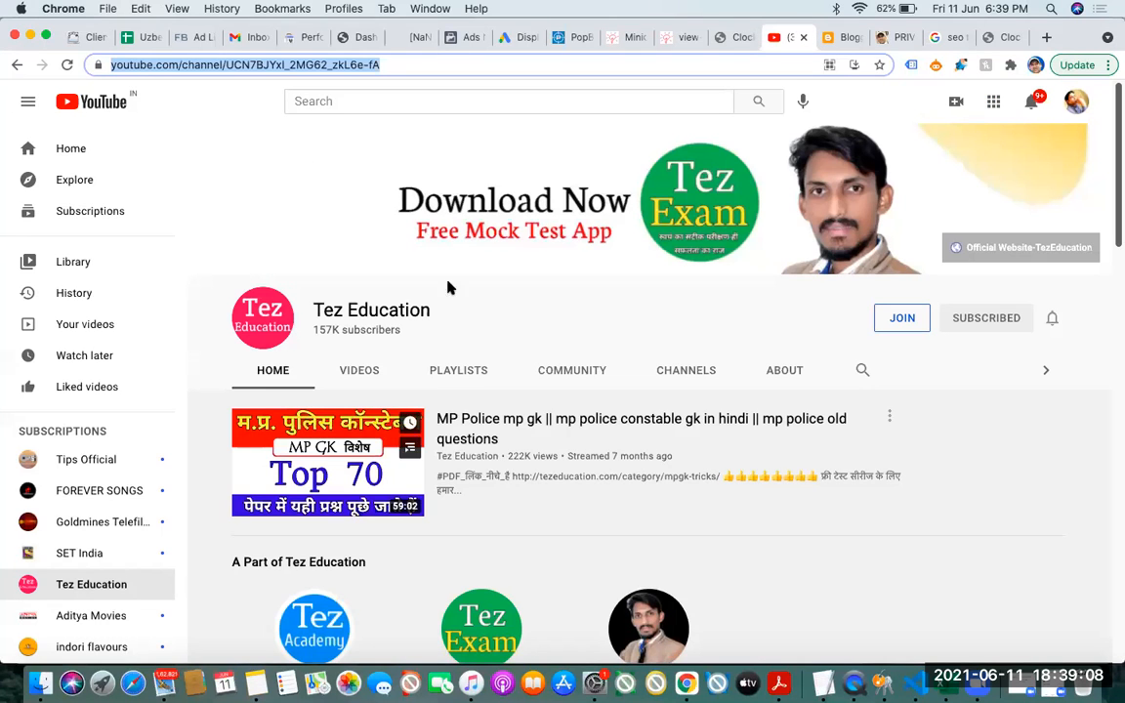
{"action": "left_click", "coordinate": [534, 419]}
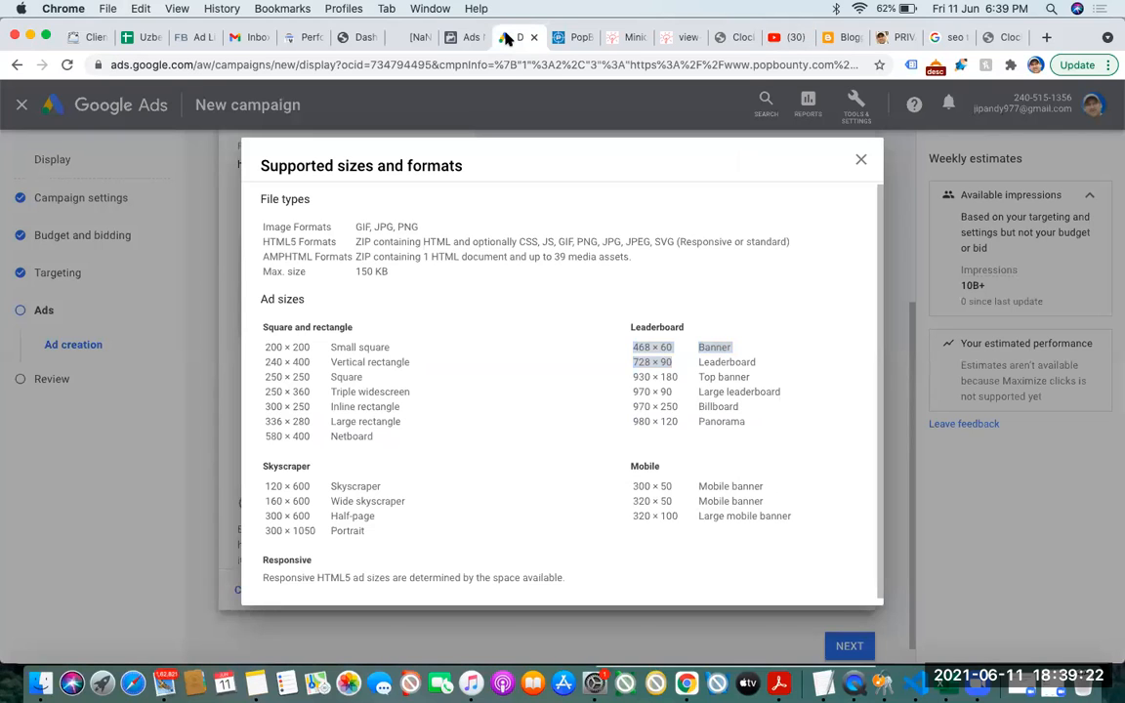
{"action": "left_click", "coordinate": [504, 37]}
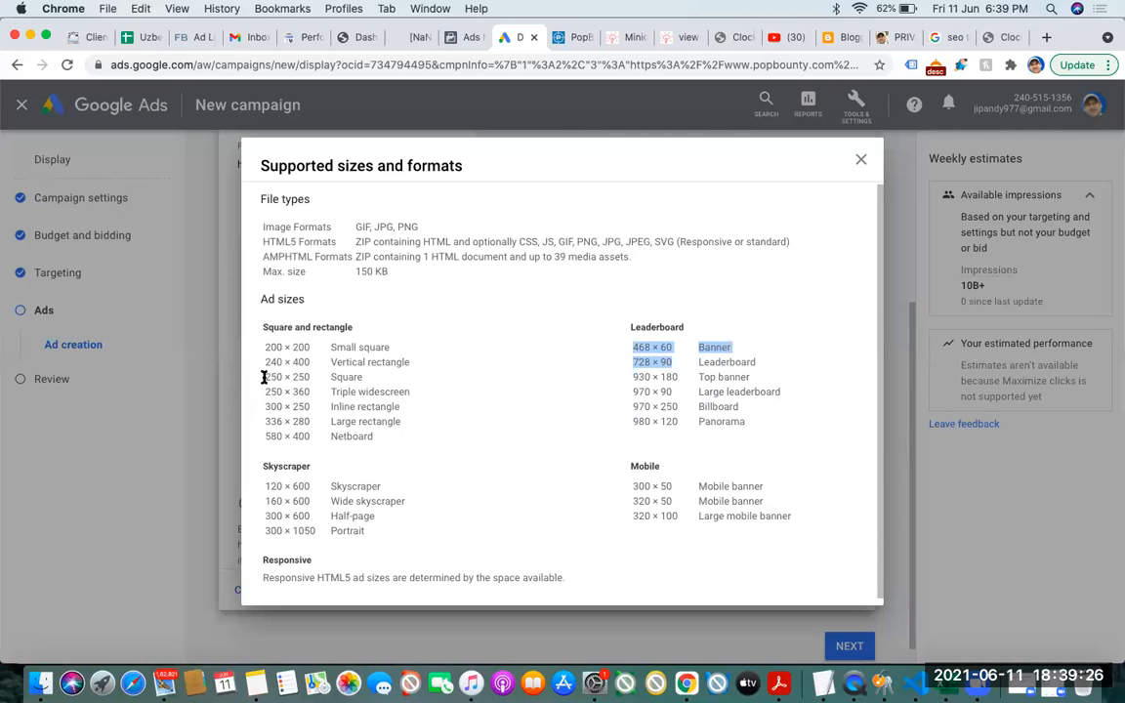
{"action": "left_click_drag", "start_coordinate": [264, 377], "coordinate": [315, 380]}
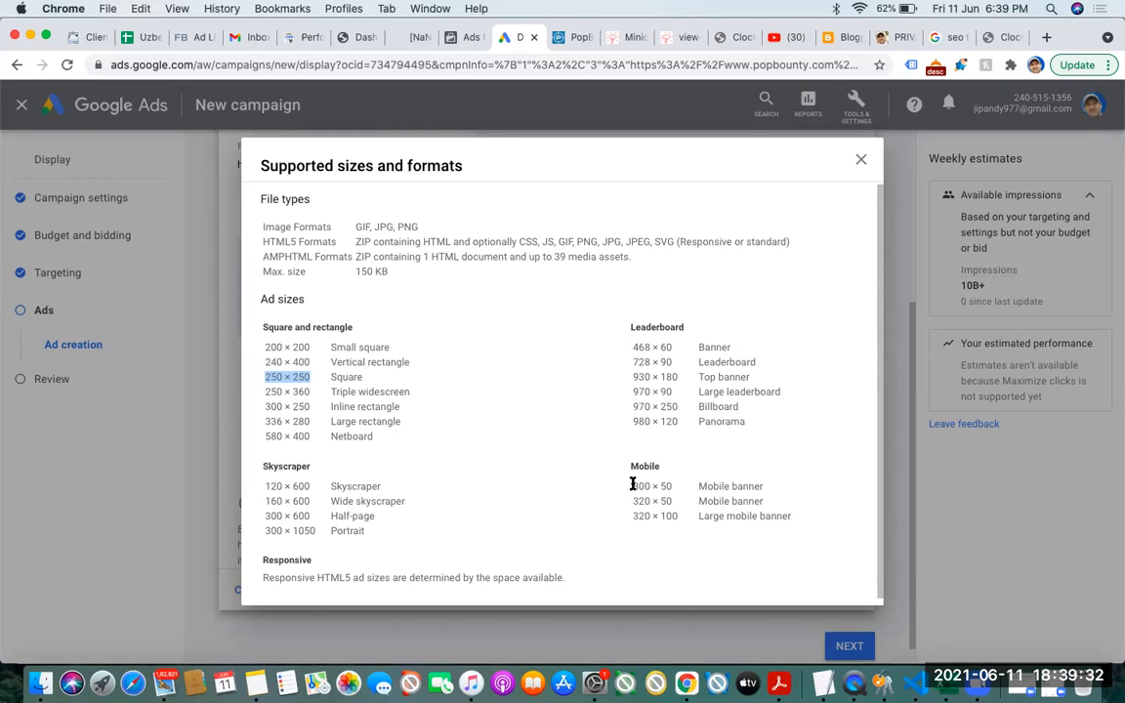
{"action": "left_click_drag", "start_coordinate": [633, 484], "coordinate": [674, 501]}
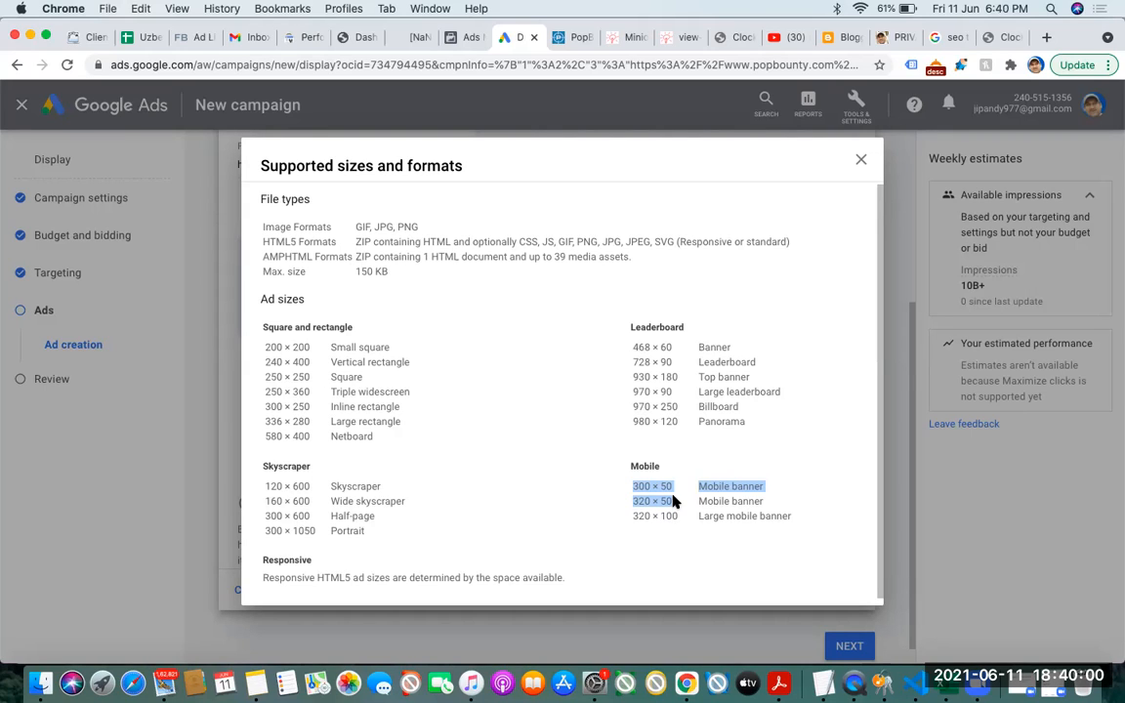
Close the supported sizes list and cancel the display ad upload
{"action": "left_click", "coordinate": [859, 161]}
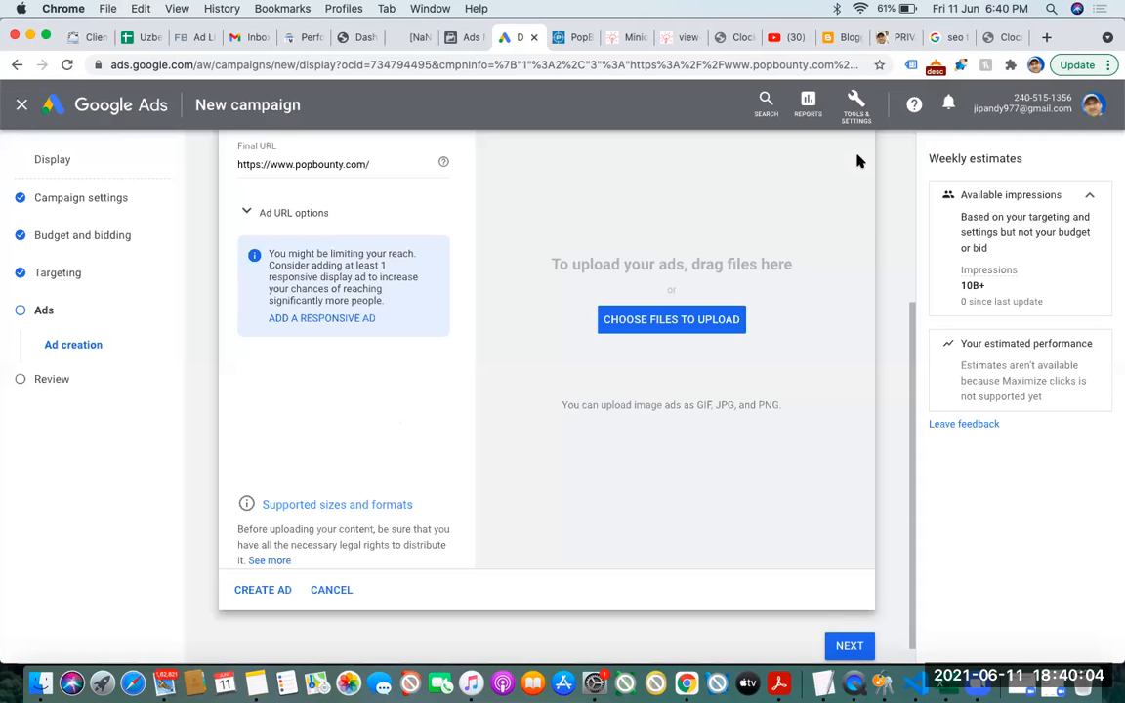
{"action": "left_click_drag", "start_coordinate": [909, 377], "coordinate": [898, 310]}
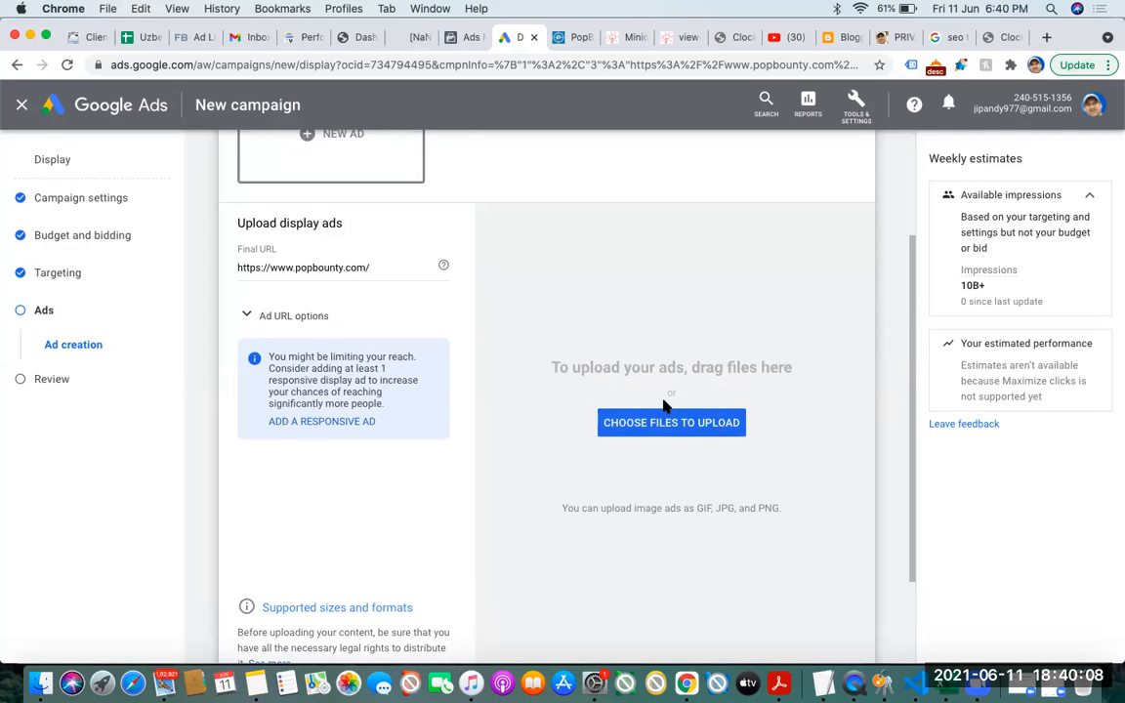
{"action": "left_click_drag", "start_coordinate": [904, 327], "coordinate": [913, 410]}
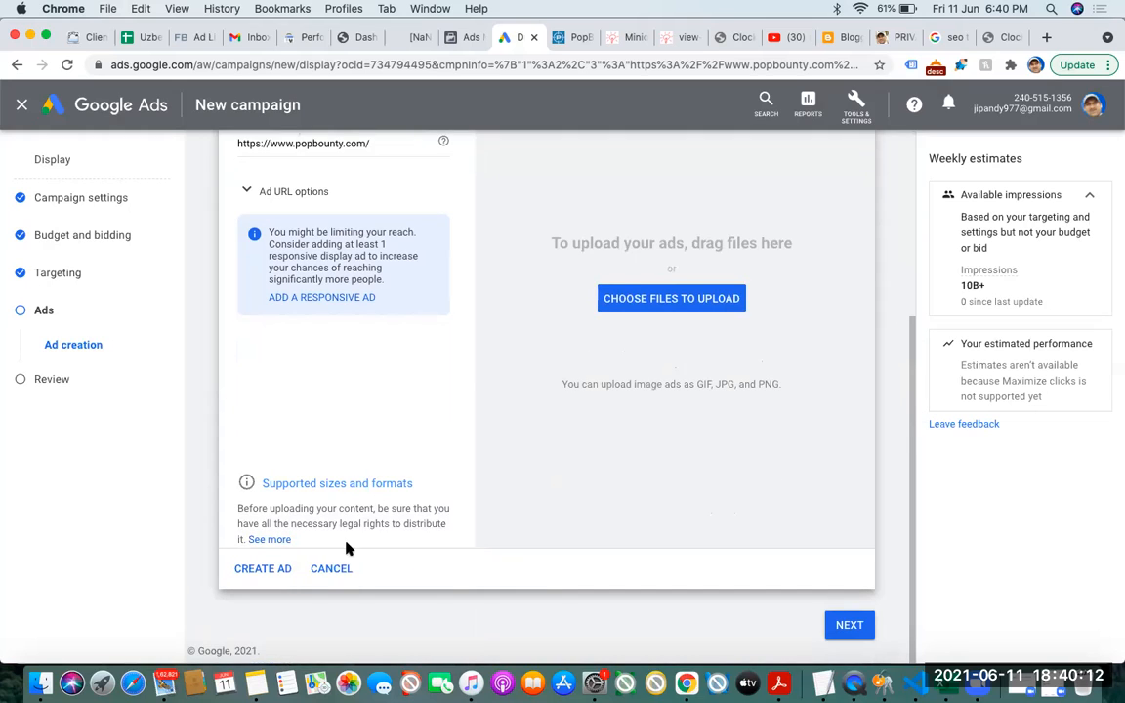
{"action": "left_click", "coordinate": [332, 570]}
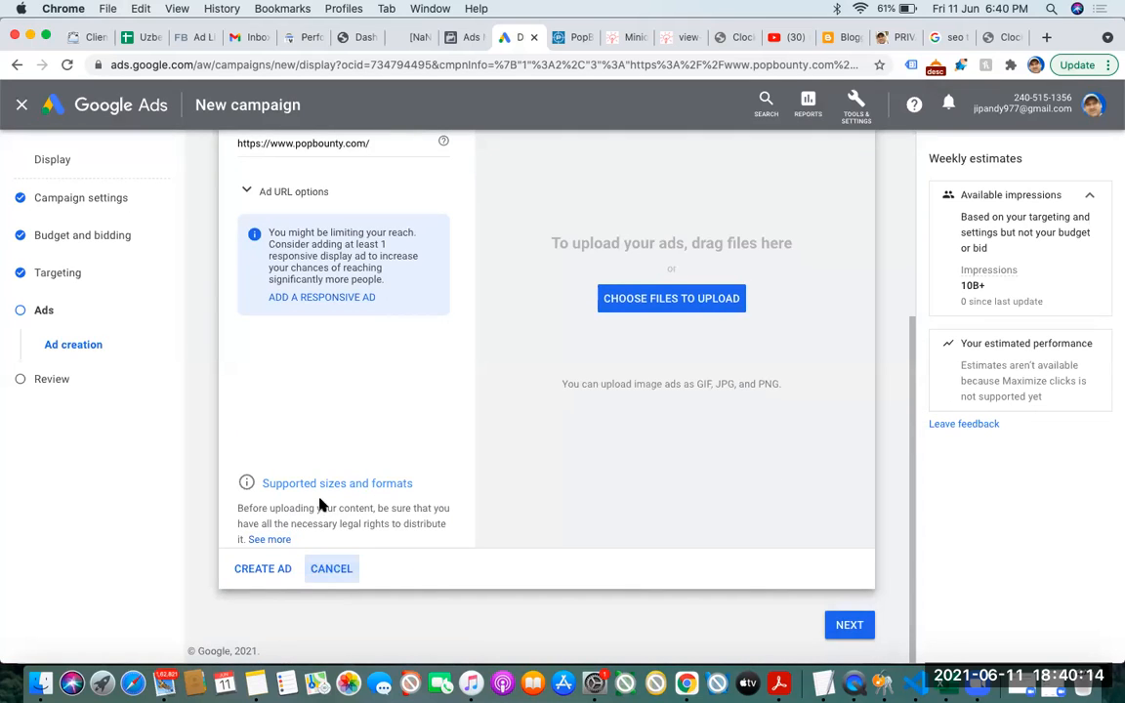
Start a new responsive display ad for the popbounty.com final URL and go to its images and logos section
{"action": "left_click", "coordinate": [309, 294]}
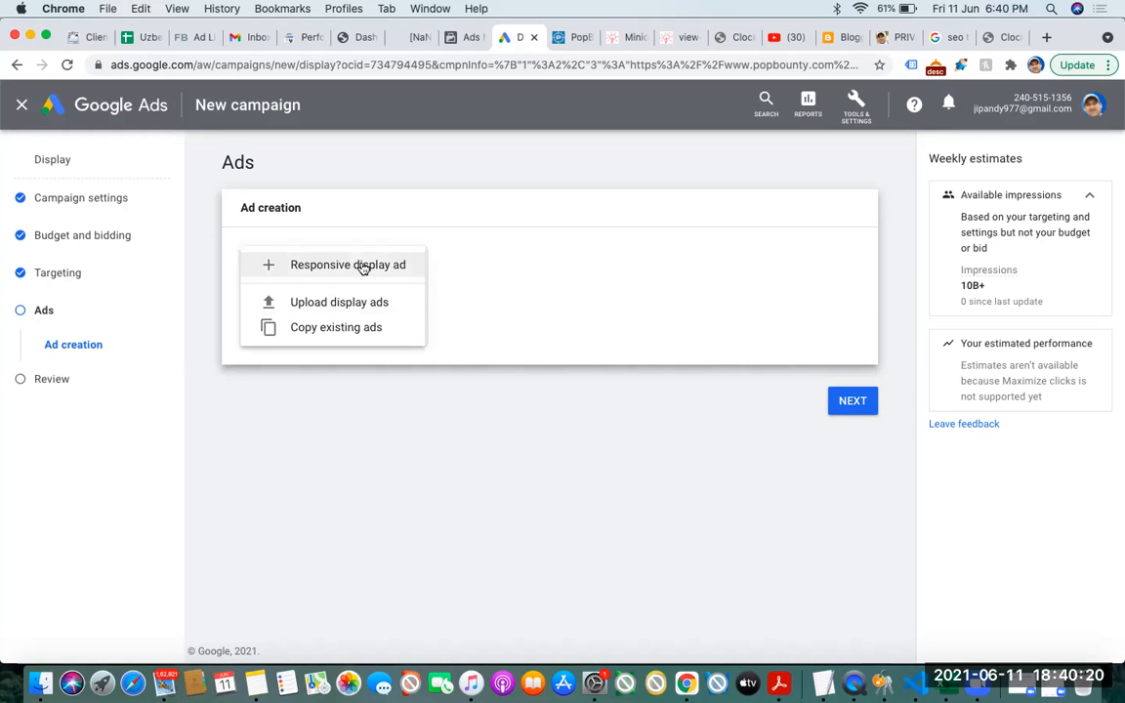
{"action": "left_click", "coordinate": [362, 267]}
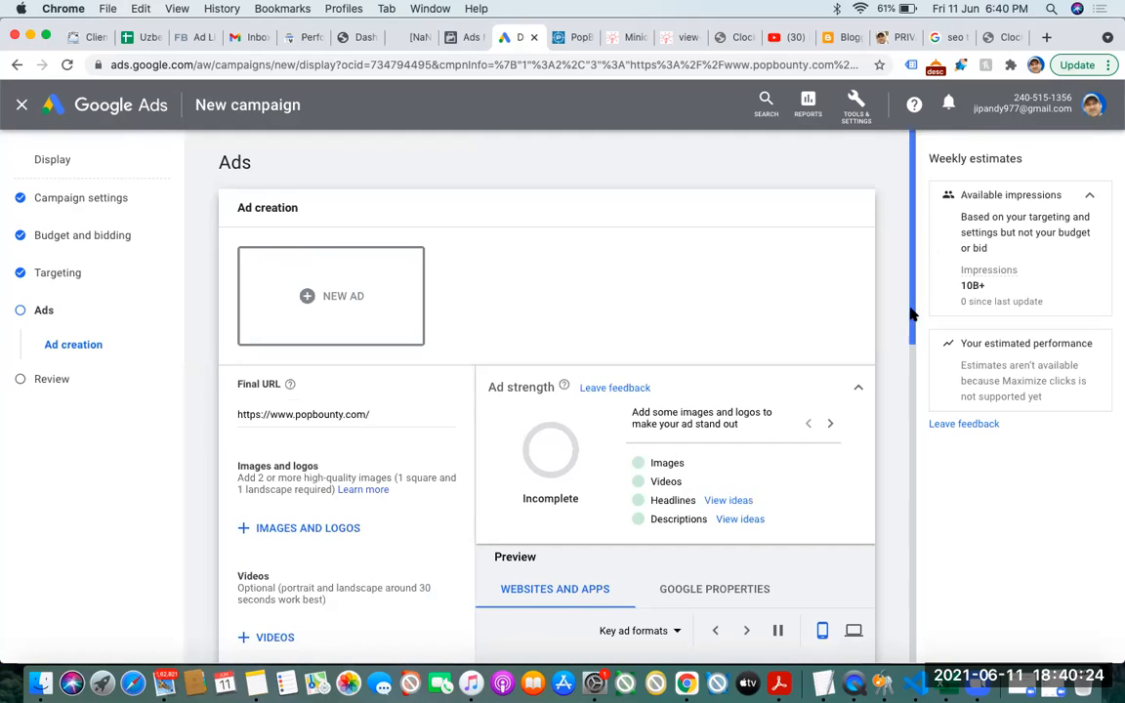
{"action": "left_click", "coordinate": [908, 356]}
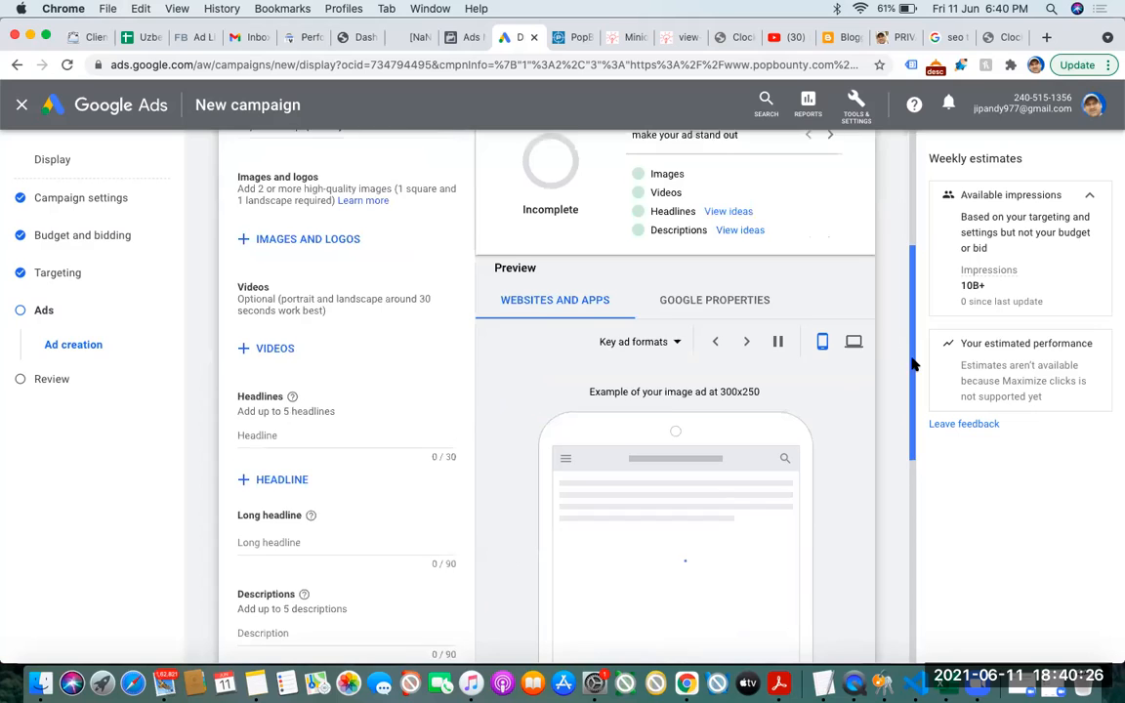
{"action": "left_click_drag", "start_coordinate": [913, 364], "coordinate": [912, 374]}
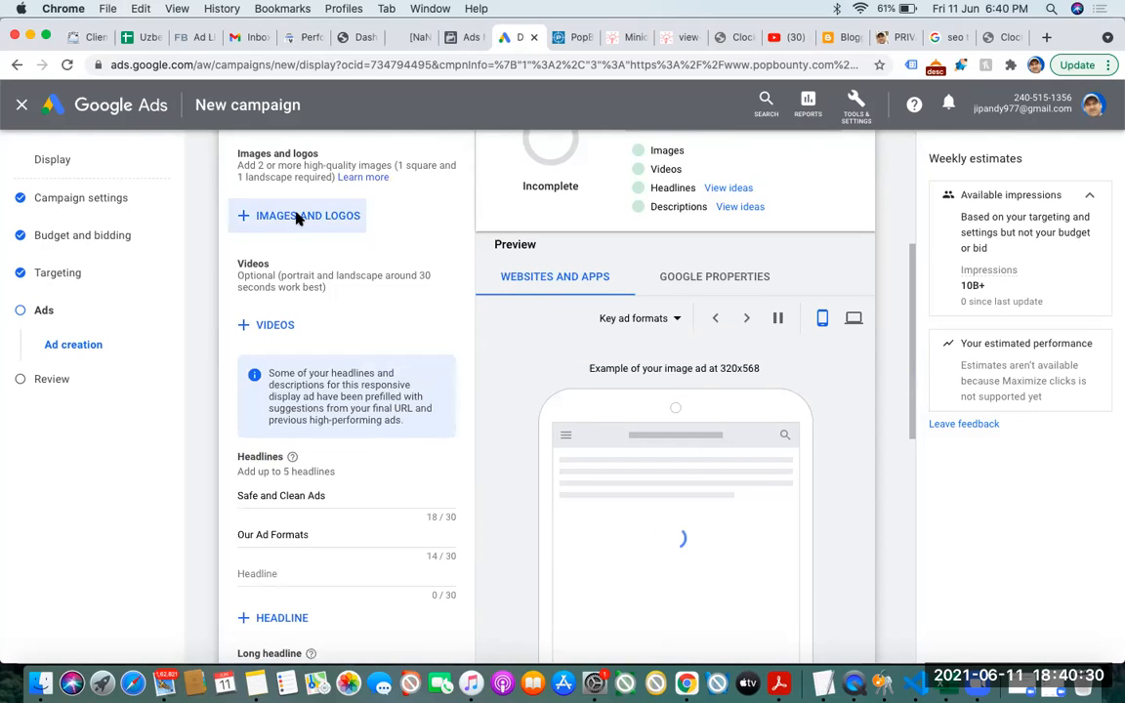
{"action": "left_click", "coordinate": [298, 217]}
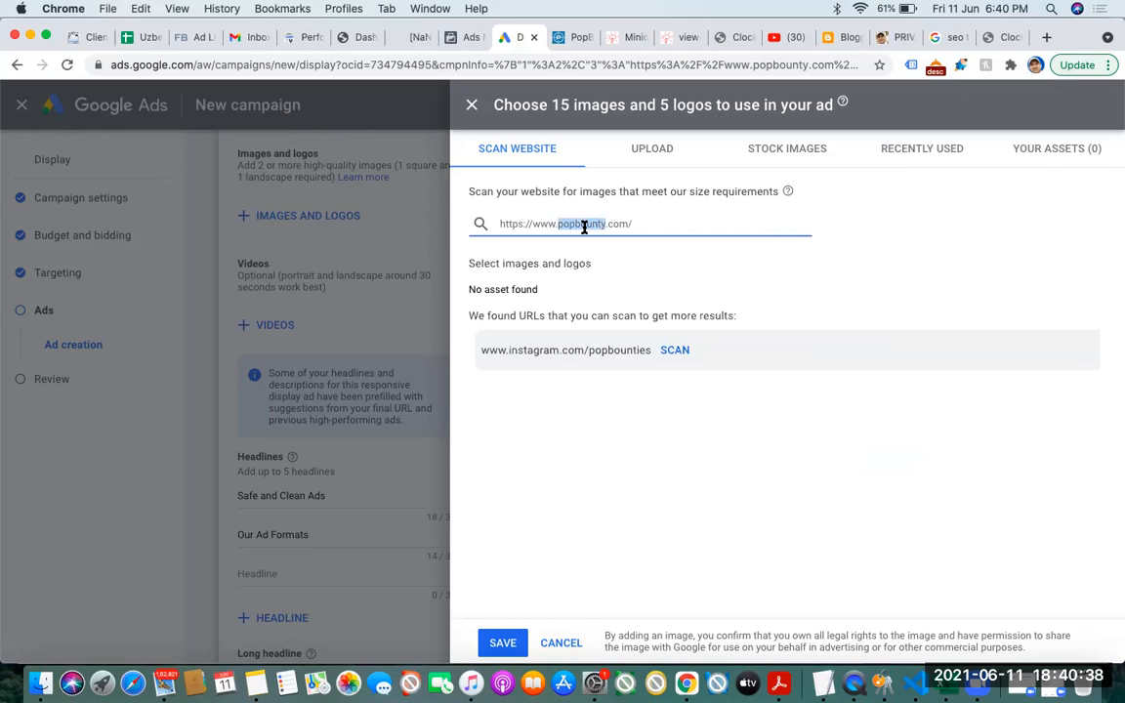
{"action": "left_click", "coordinate": [673, 351]}
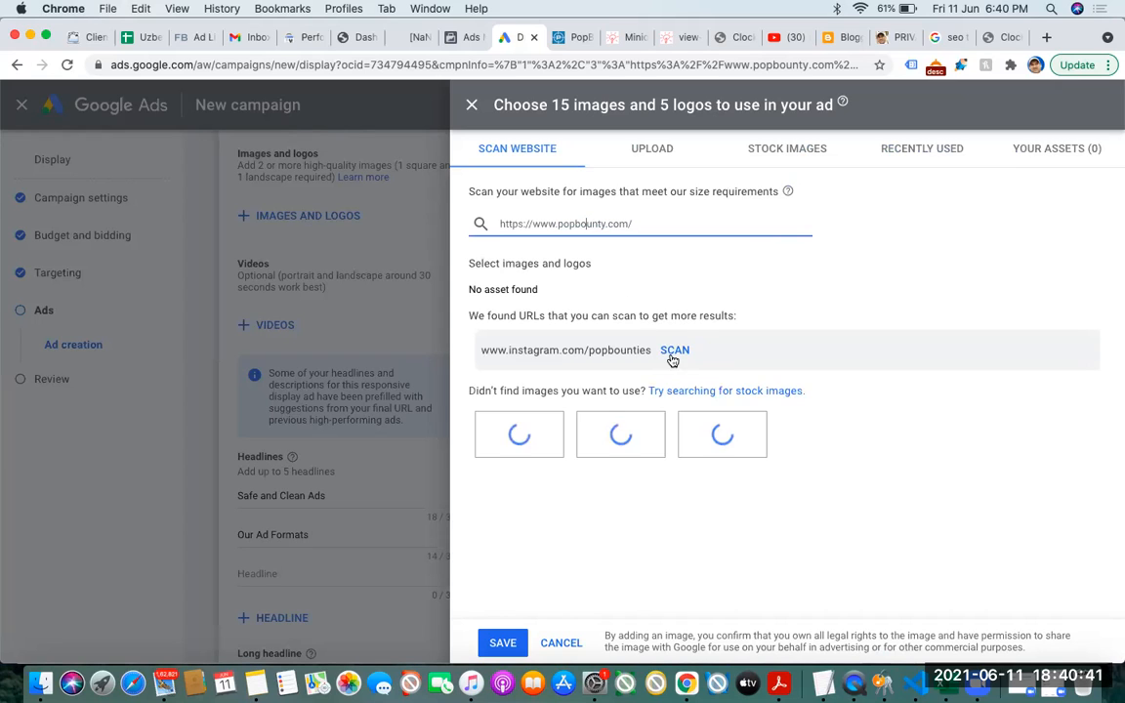
{"action": "left_click", "coordinate": [653, 150]}
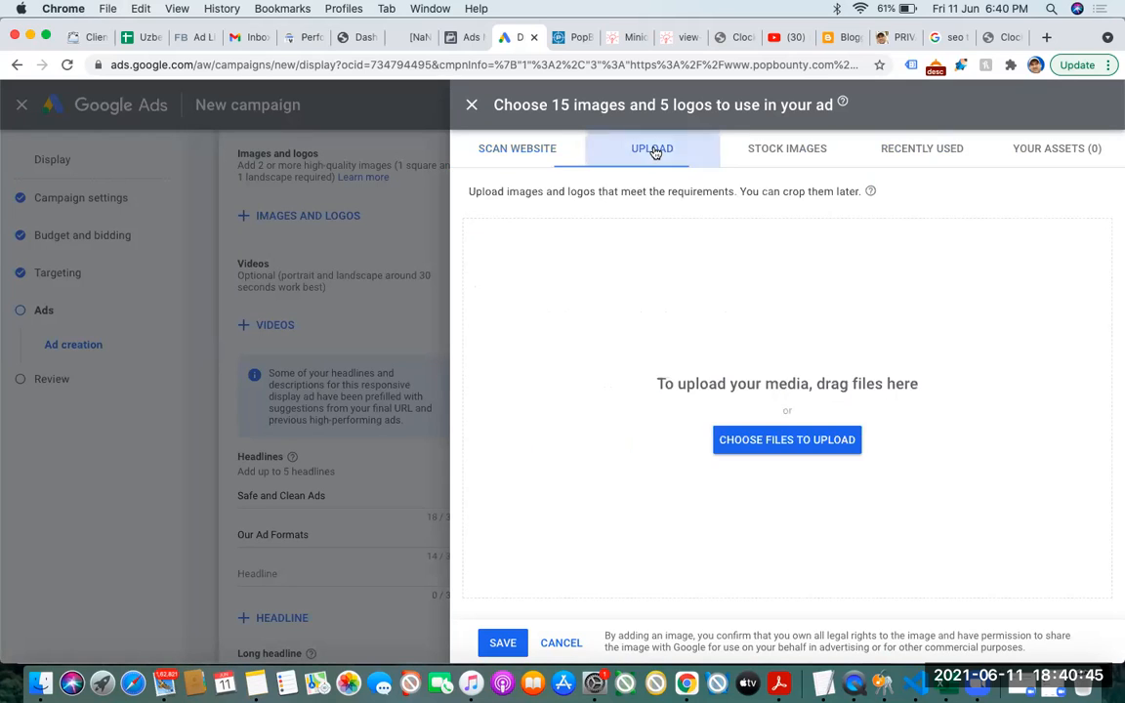
Search the stock images for "seo" and open the picture of colourful SEO letters with a magnifying glass for cropping
{"action": "left_click", "coordinate": [795, 159]}
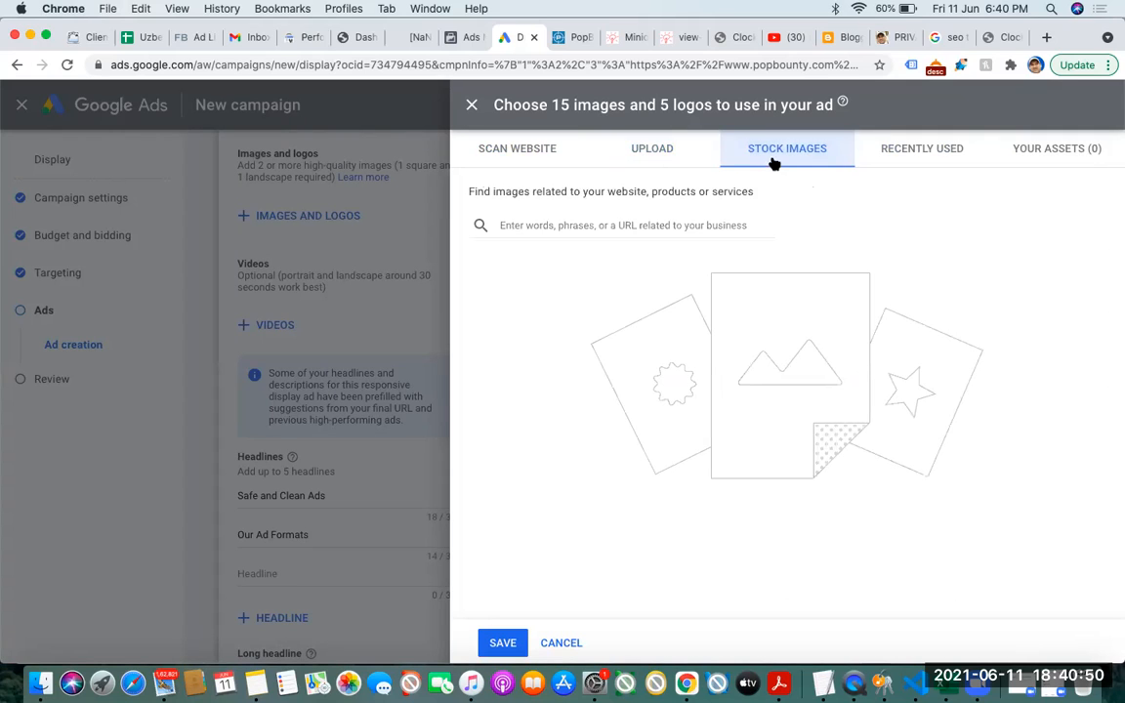
{"action": "left_click", "coordinate": [545, 226]}
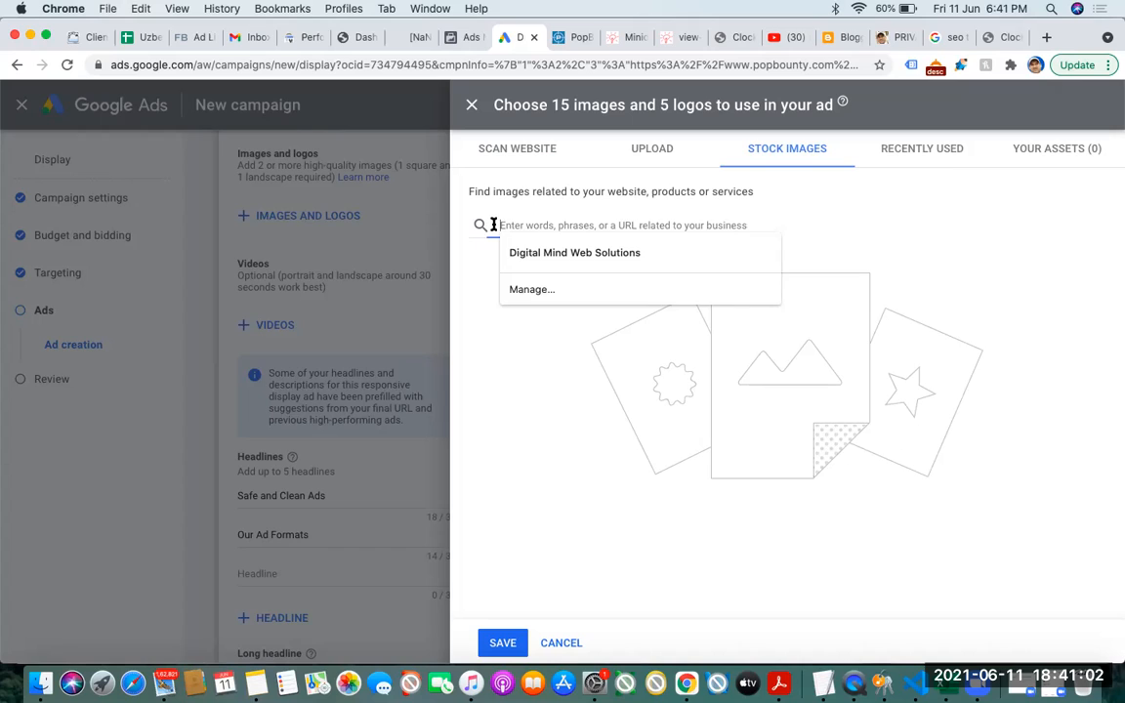
{"action": "type", "text": "seo"}
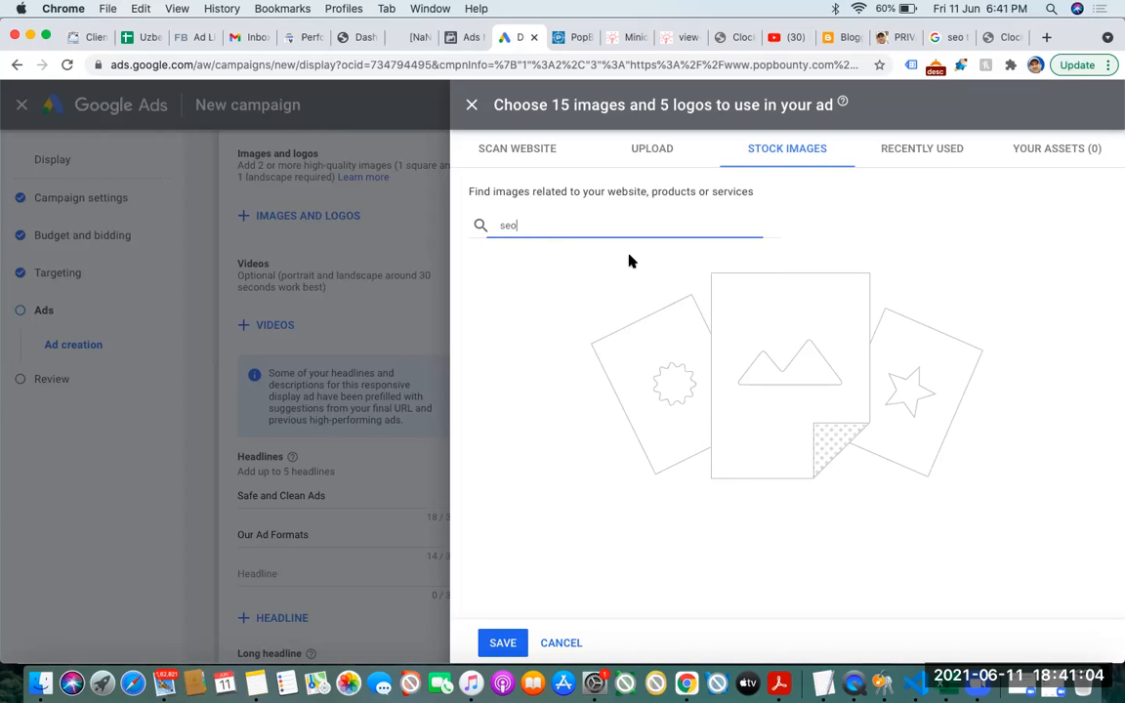
{"action": "key", "text": "Return"}
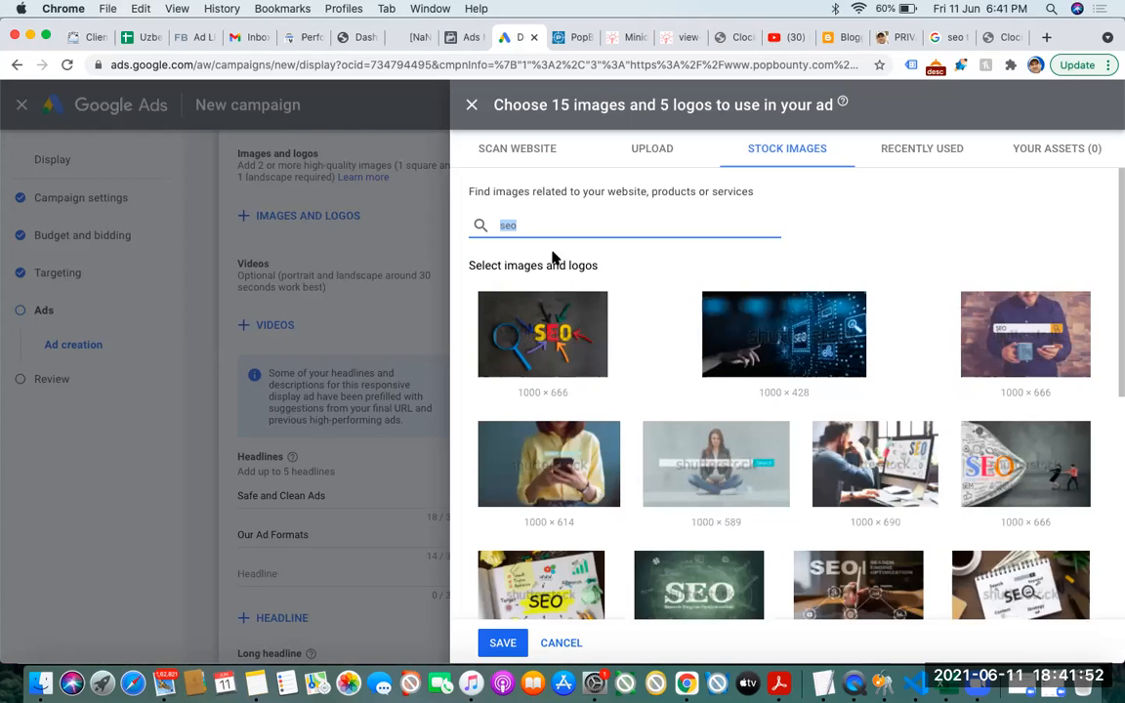
{"action": "left_click", "coordinate": [551, 340]}
{"action": "left_click", "coordinate": [555, 337]}
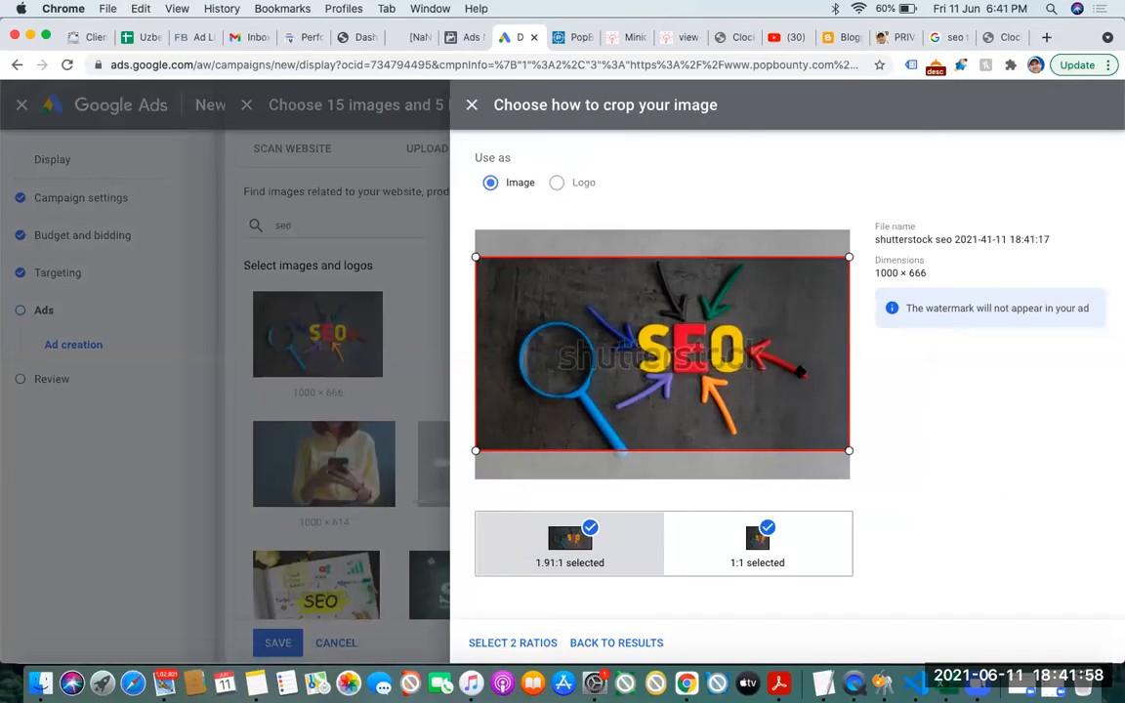
Check the 1:1 and 1.91:1 crops of the SEO picture, select both ratios and save the image to the ad
{"action": "left_click", "coordinate": [771, 555]}
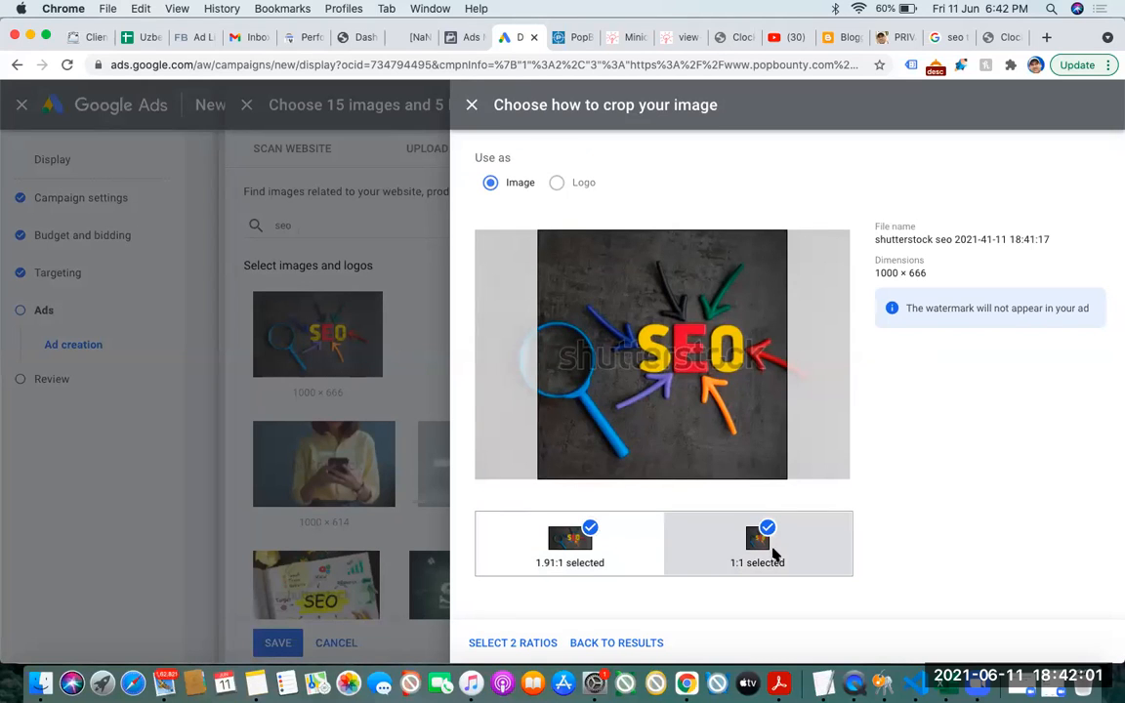
{"action": "left_click", "coordinate": [590, 529]}
{"action": "left_click", "coordinate": [556, 541]}
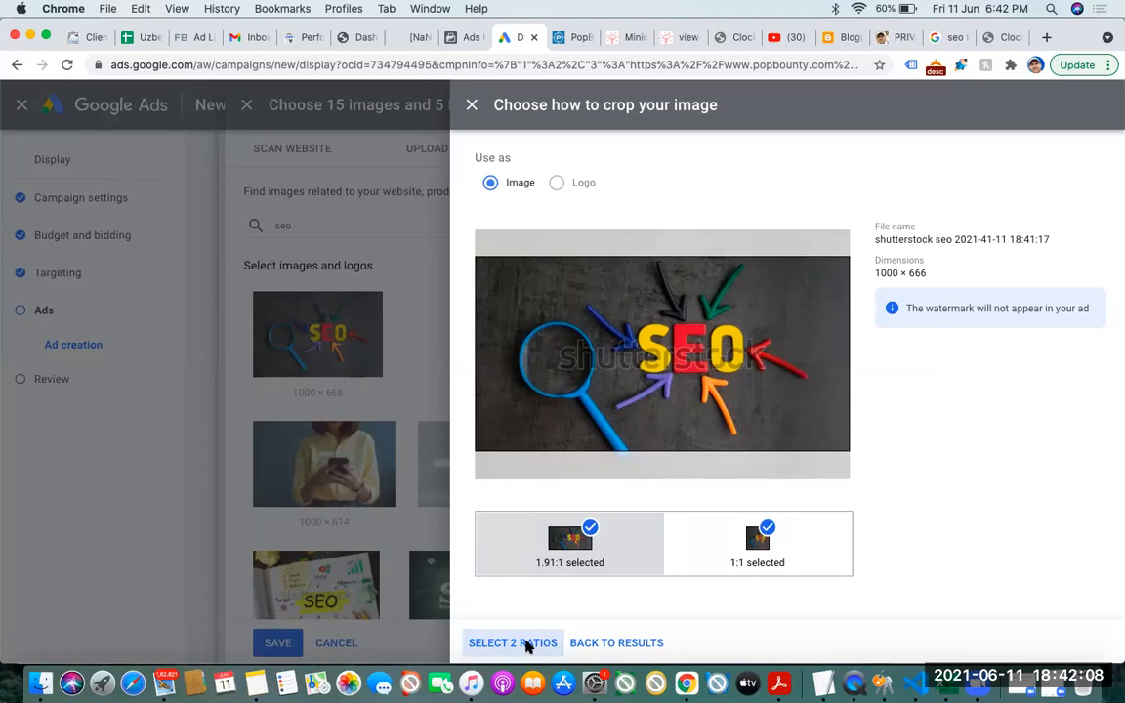
{"action": "left_click", "coordinate": [530, 646]}
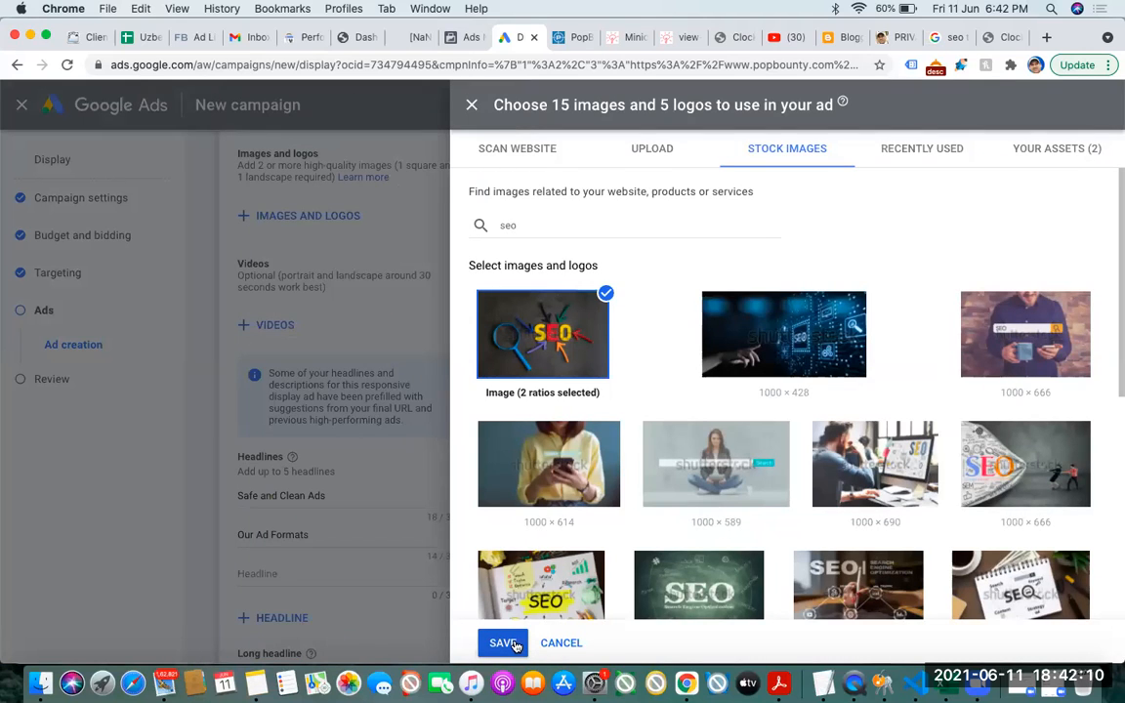
{"action": "left_click", "coordinate": [514, 643]}
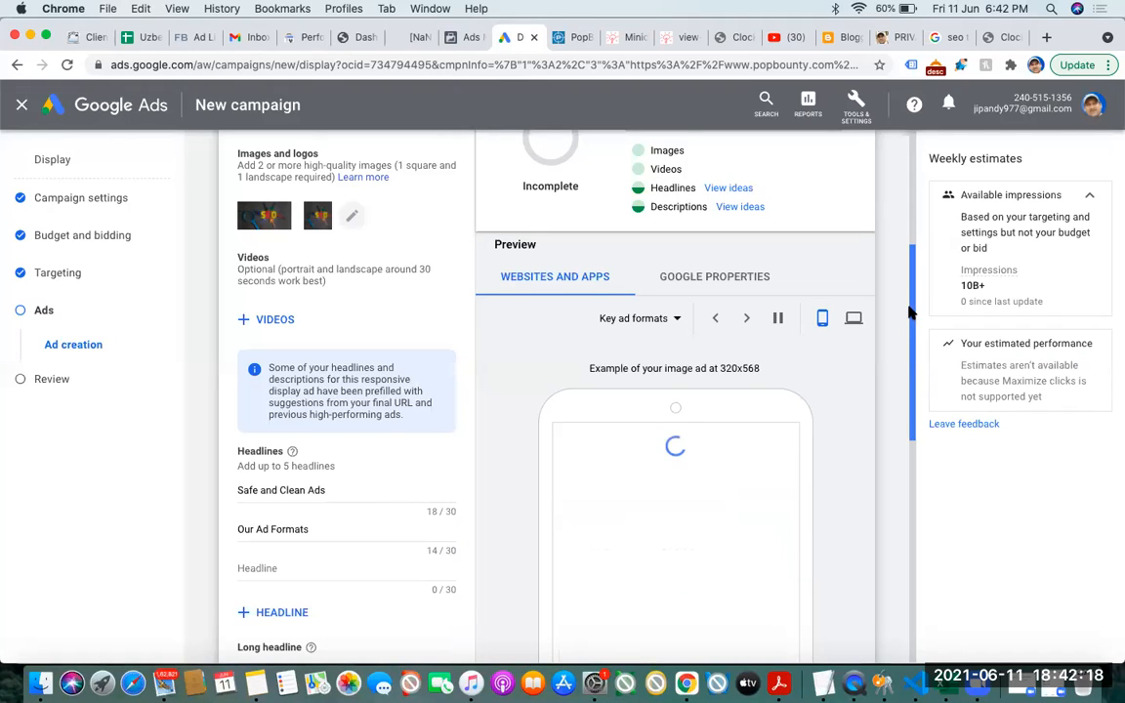
Review the responsive ad's prefilled headlines, long headline and descriptions, down to the business name and additional options
{"action": "left_click_drag", "start_coordinate": [908, 310], "coordinate": [912, 377]}
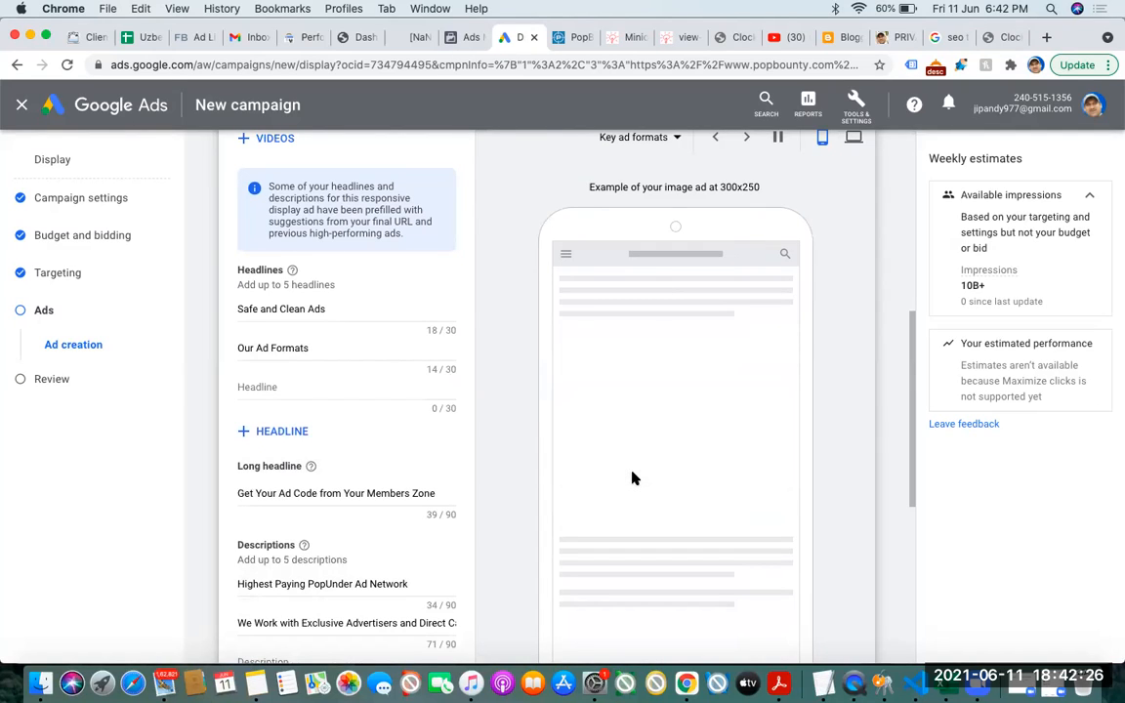
{"action": "left_click", "coordinate": [244, 308]}
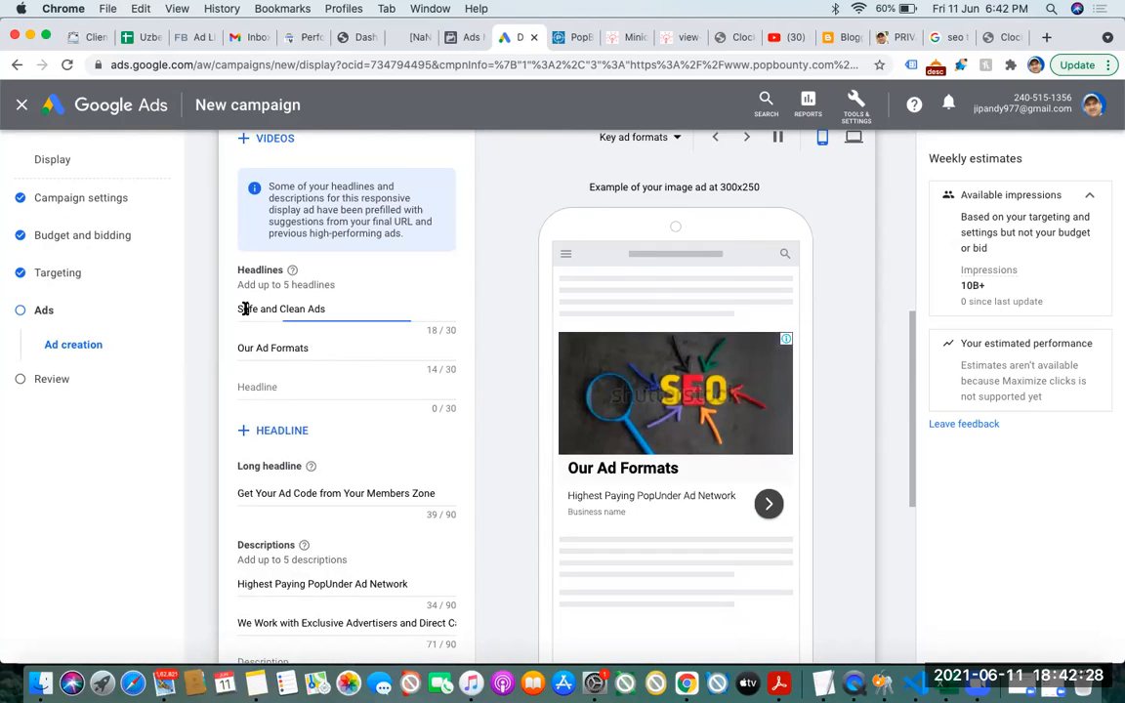
{"action": "key", "text": "super+a"}
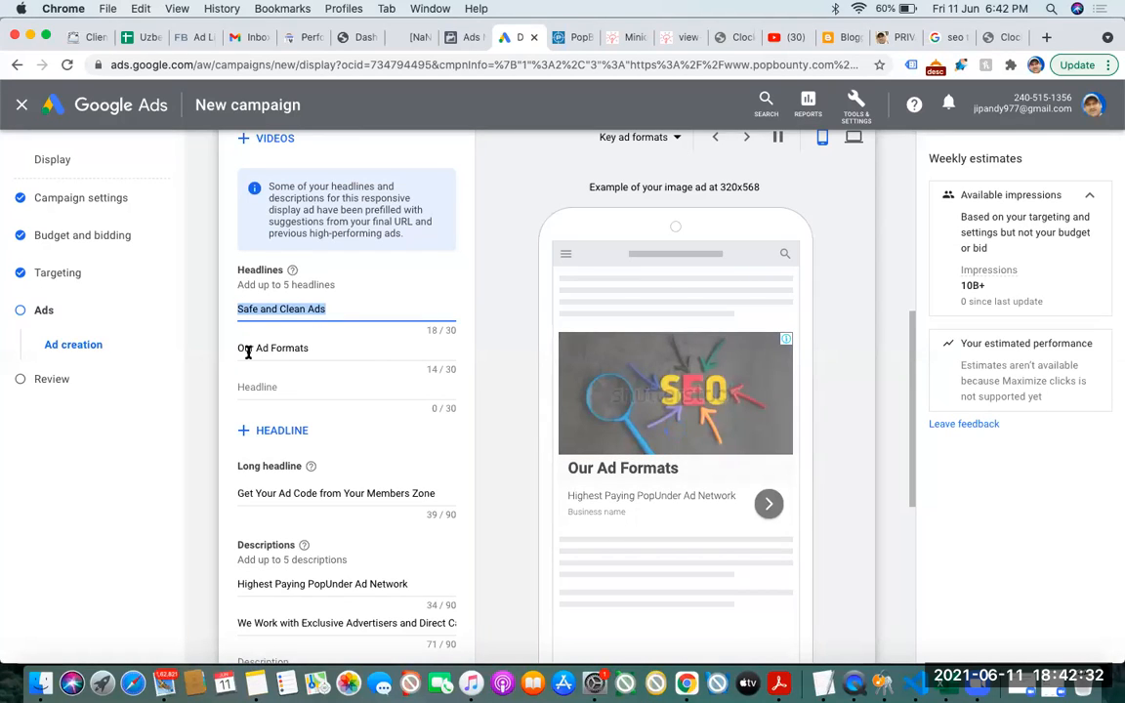
{"action": "triple_click", "coordinate": [248, 352]}
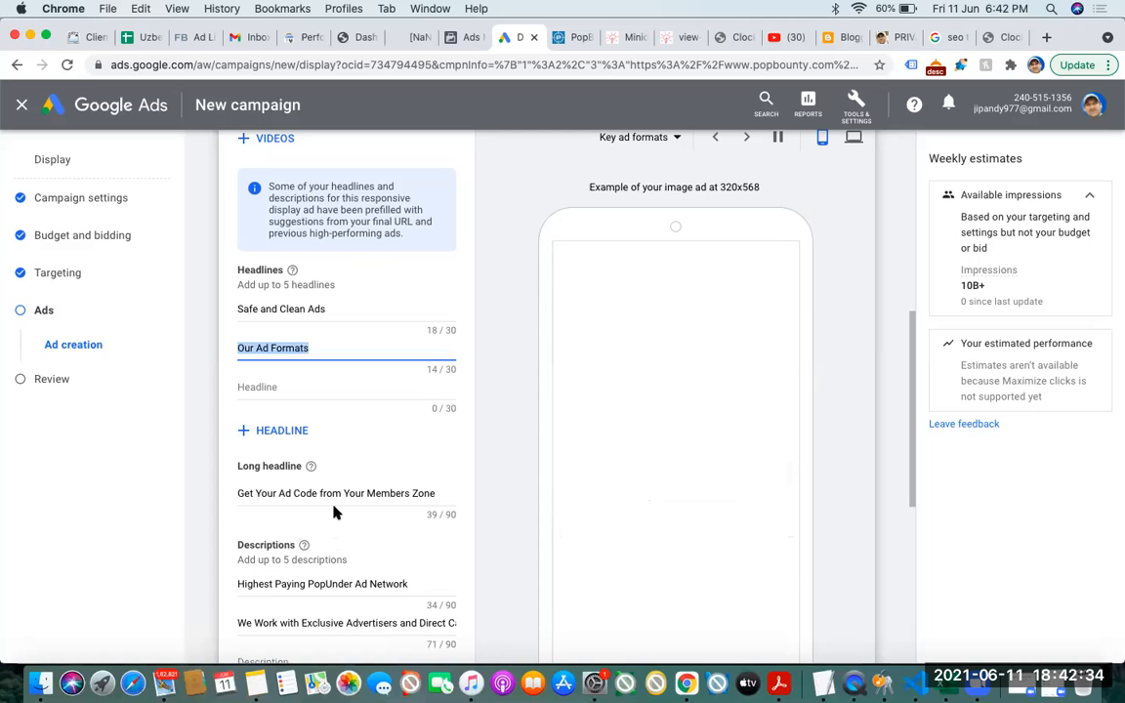
{"action": "left_click", "coordinate": [335, 494]}
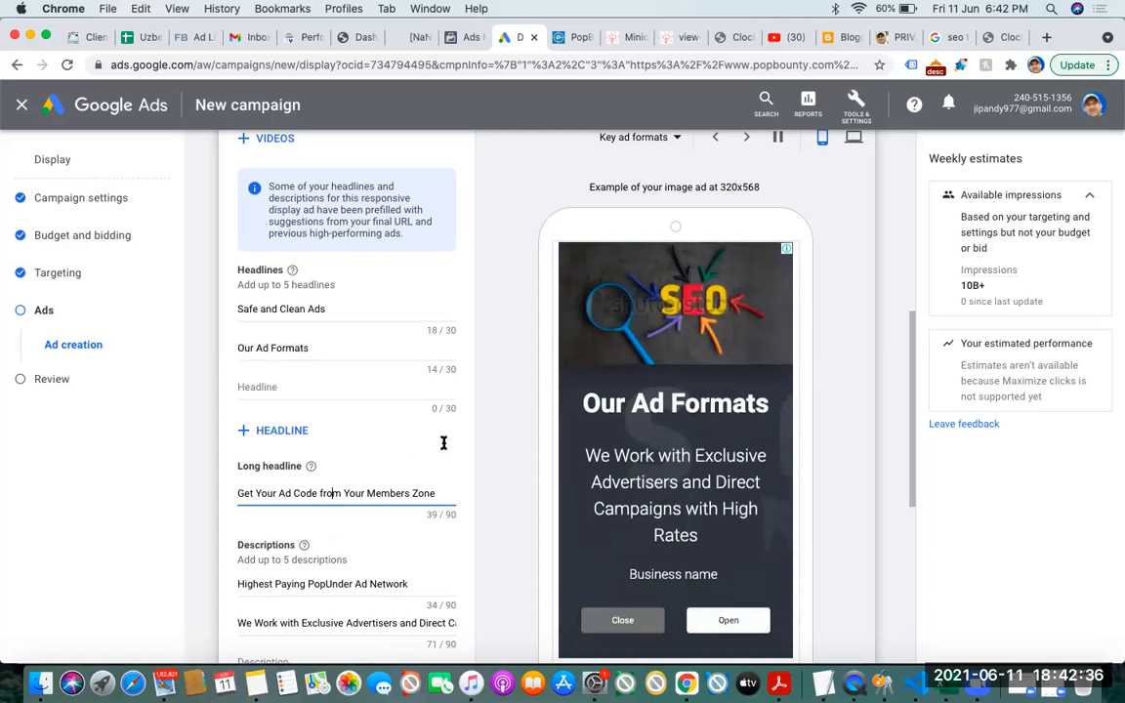
{"action": "key", "text": "super+a"}
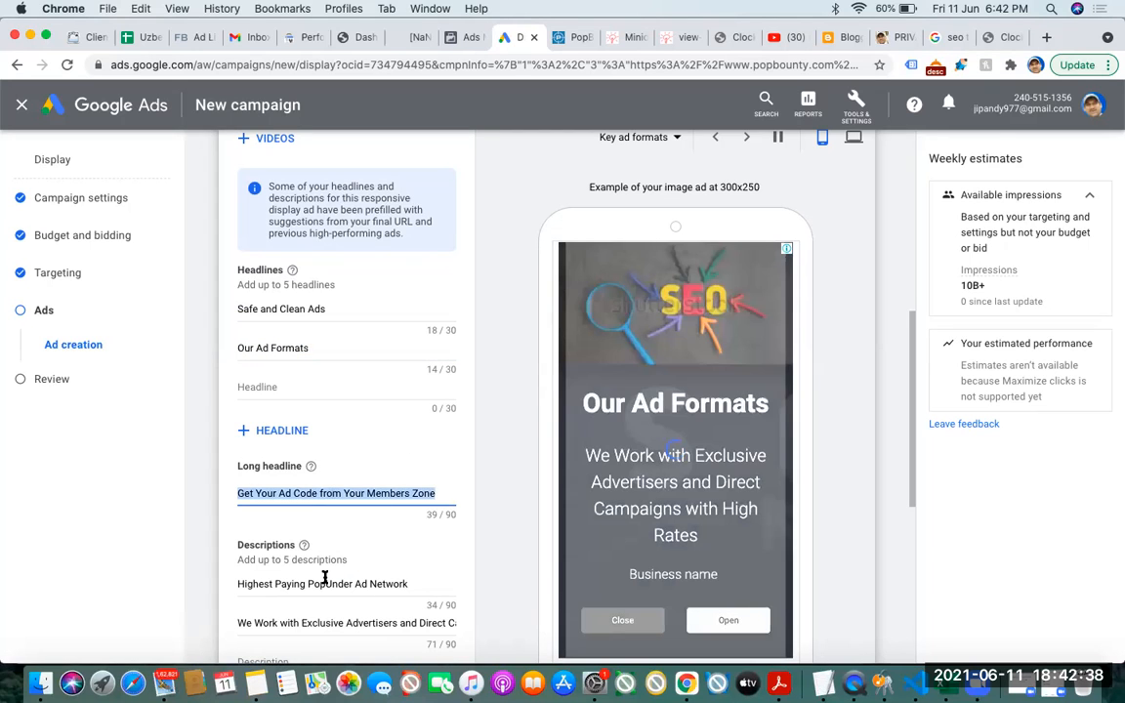
{"action": "double_click", "coordinate": [325, 583]}
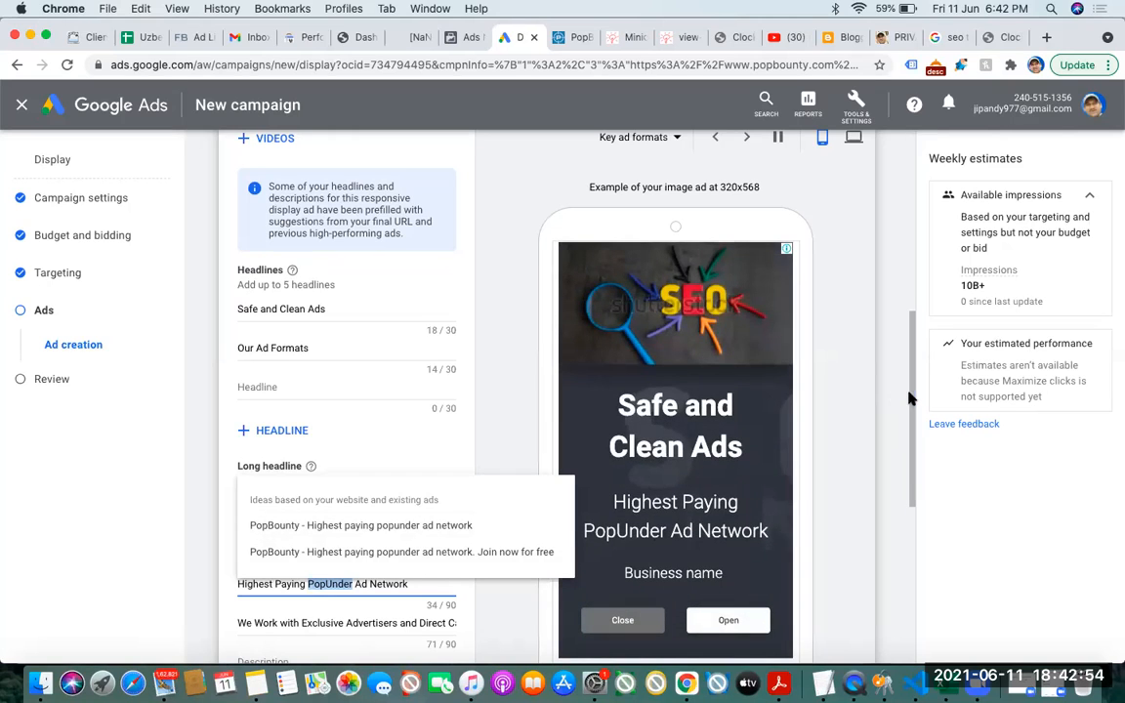
{"action": "left_click_drag", "start_coordinate": [913, 394], "coordinate": [909, 610]}
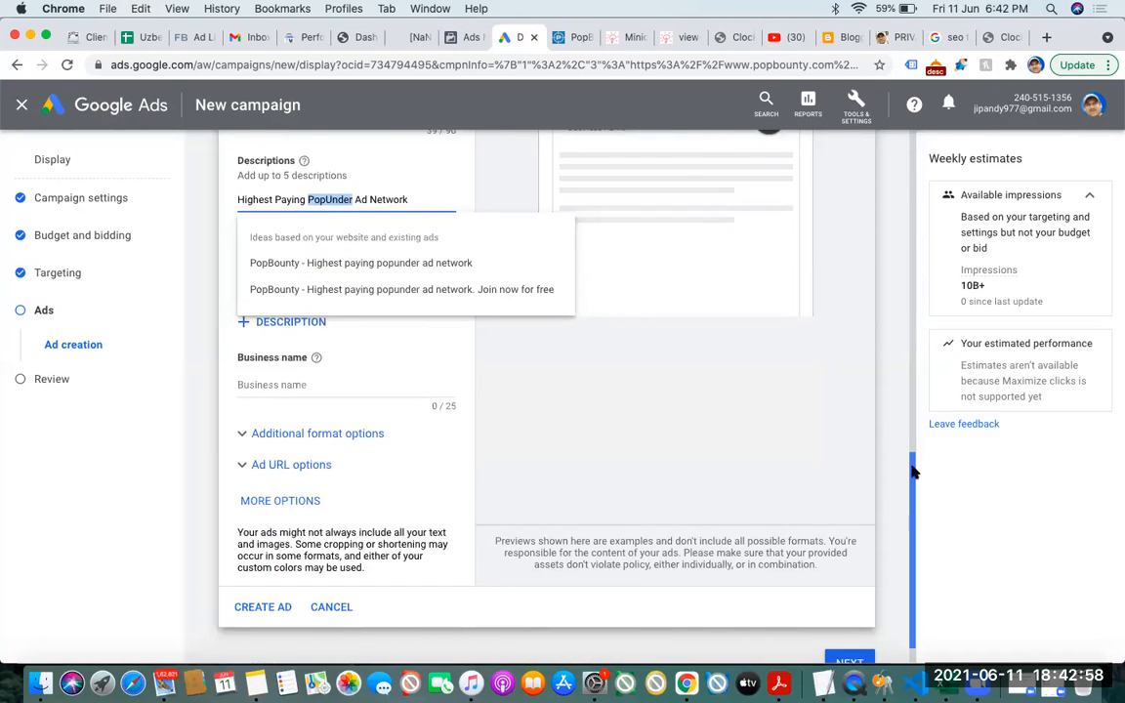
{"action": "scroll", "coordinate": [903, 429], "scroll_direction": "up", "scroll_amount": 5}
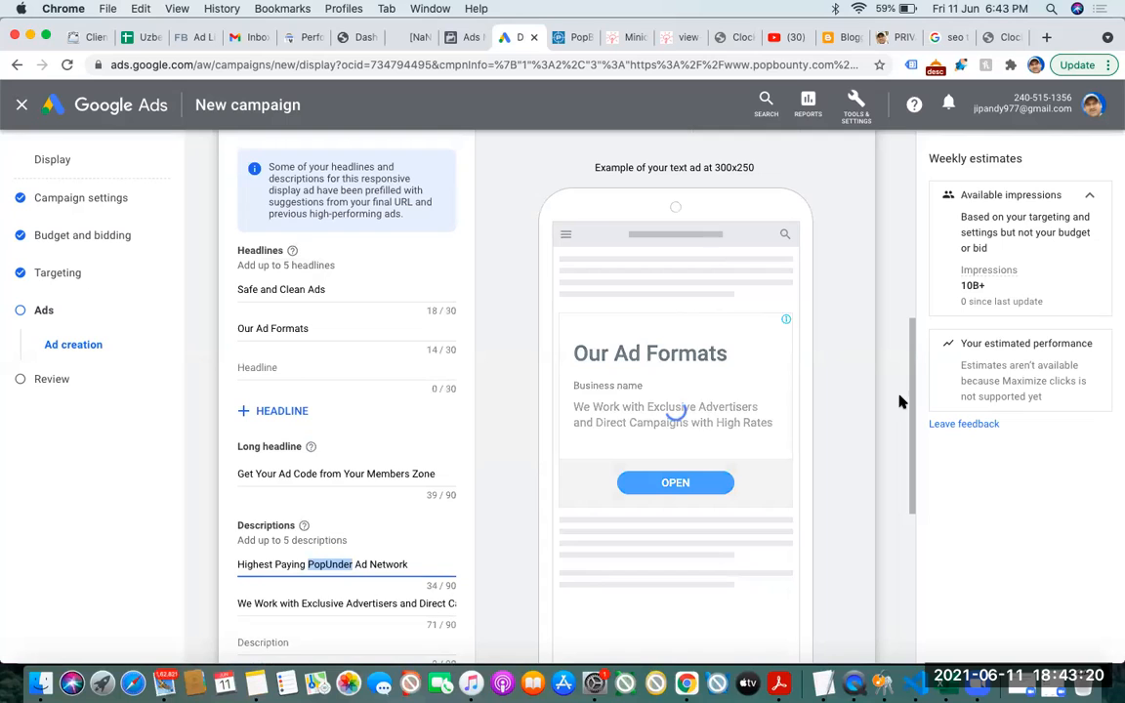
{"action": "left_click_drag", "start_coordinate": [910, 401], "coordinate": [935, 582]}
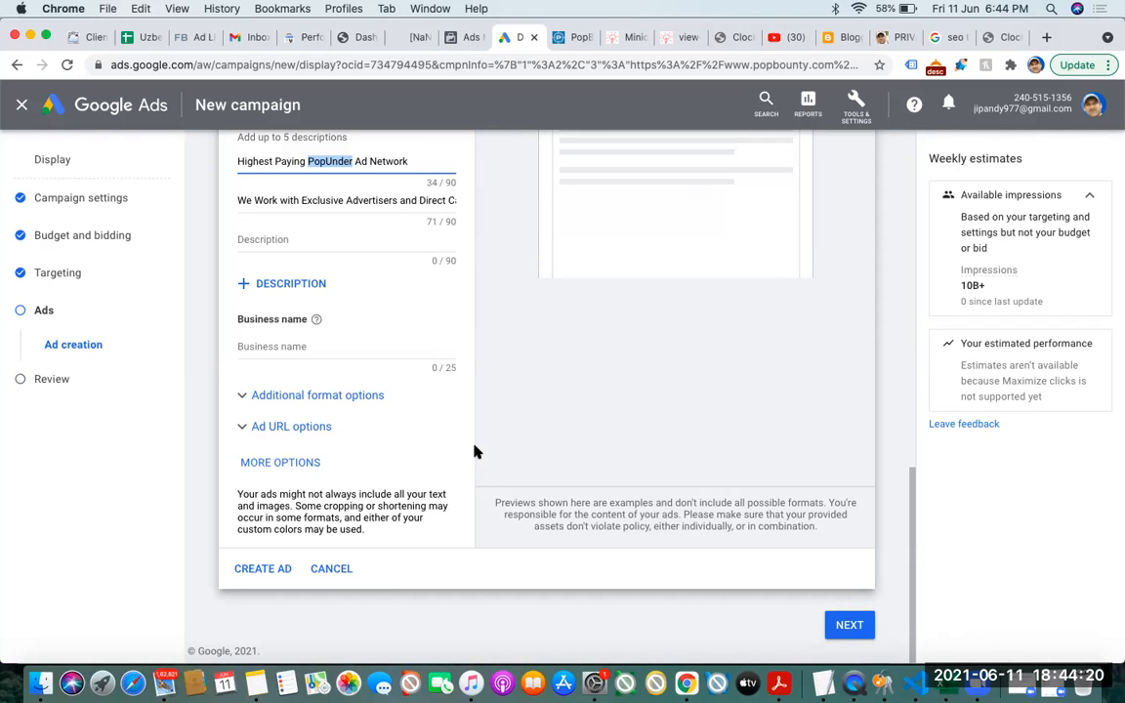
Look over the tools and settings, and check the campaign review before returning to the Ads section
{"action": "left_click", "coordinate": [869, 117]}
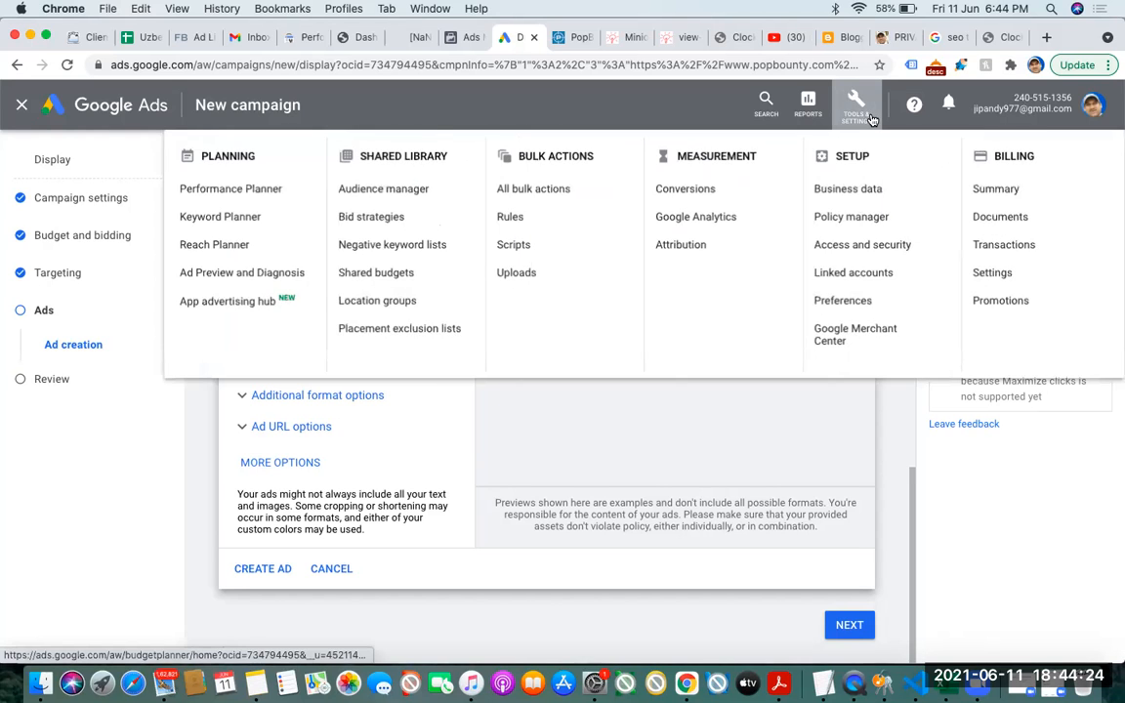
{"action": "left_click", "coordinate": [76, 530]}
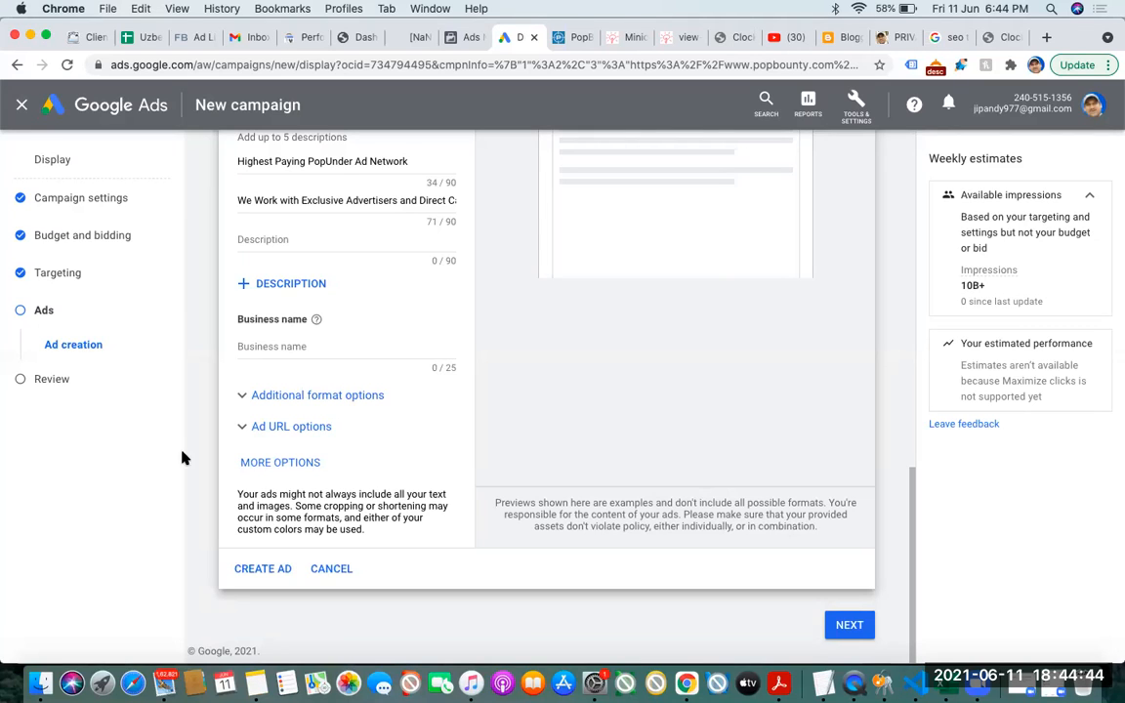
{"action": "left_click", "coordinate": [848, 624]}
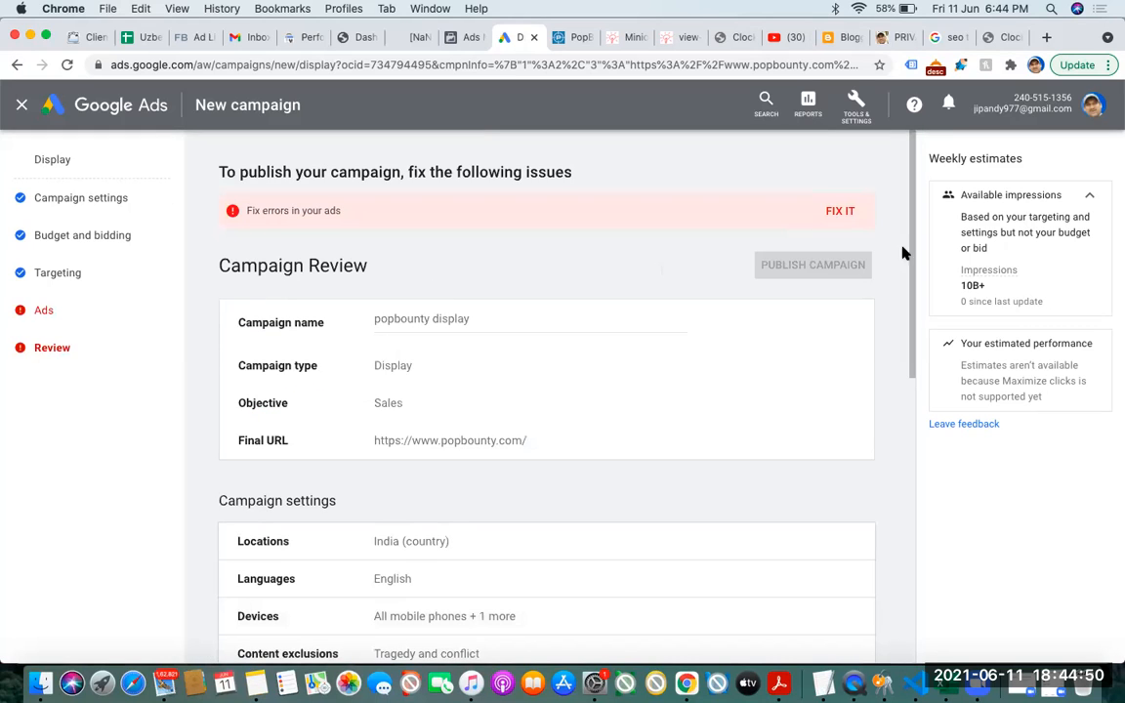
{"action": "left_click", "coordinate": [41, 311]}
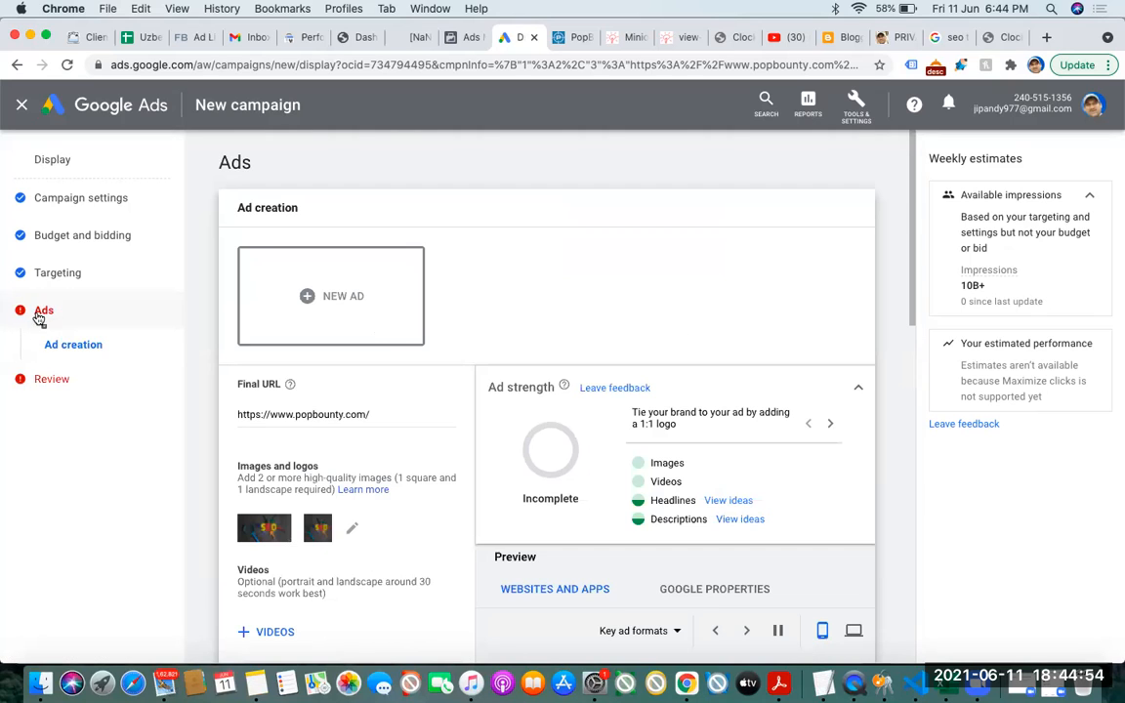
Switch to the other Google login and open its AngelBroking ads account
{"action": "left_click", "coordinate": [1093, 107]}
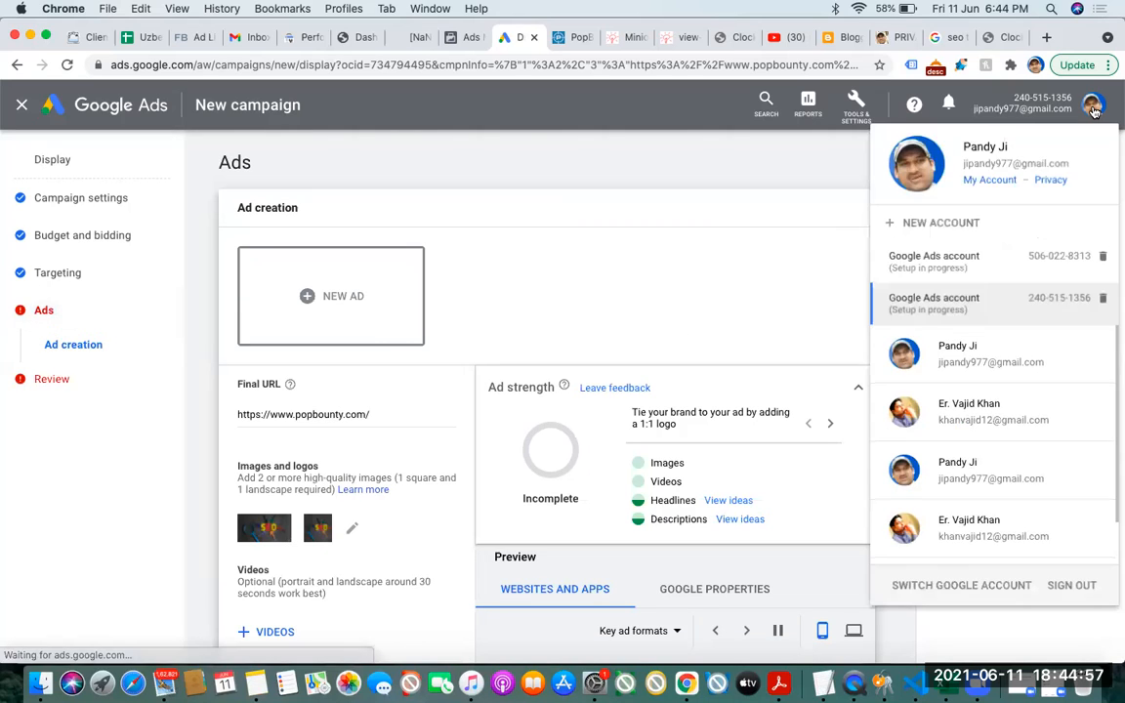
{"action": "left_click", "coordinate": [955, 422]}
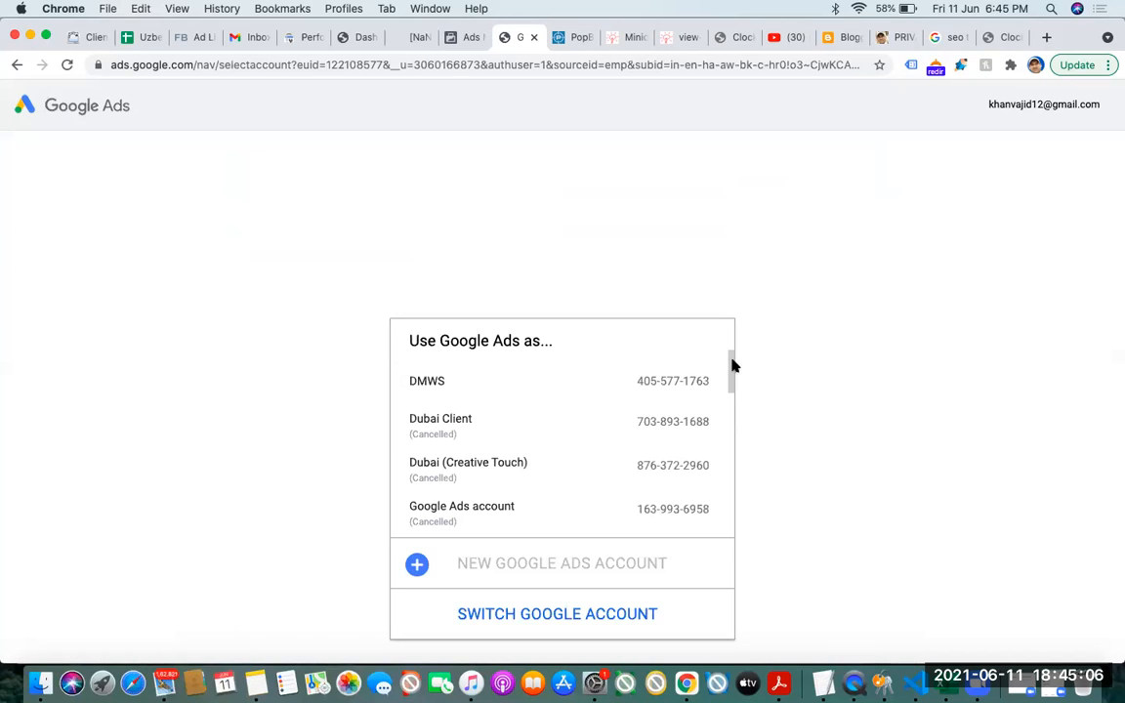
{"action": "left_click_drag", "start_coordinate": [732, 361], "coordinate": [721, 474]}
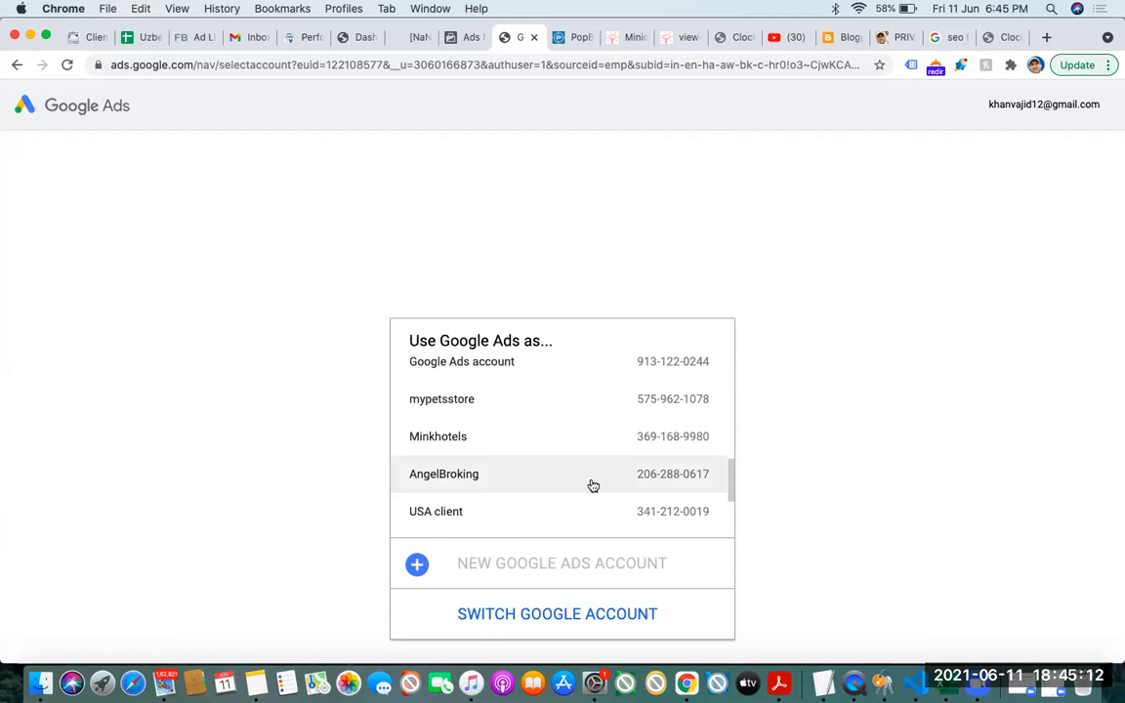
{"action": "left_click", "coordinate": [642, 477]}
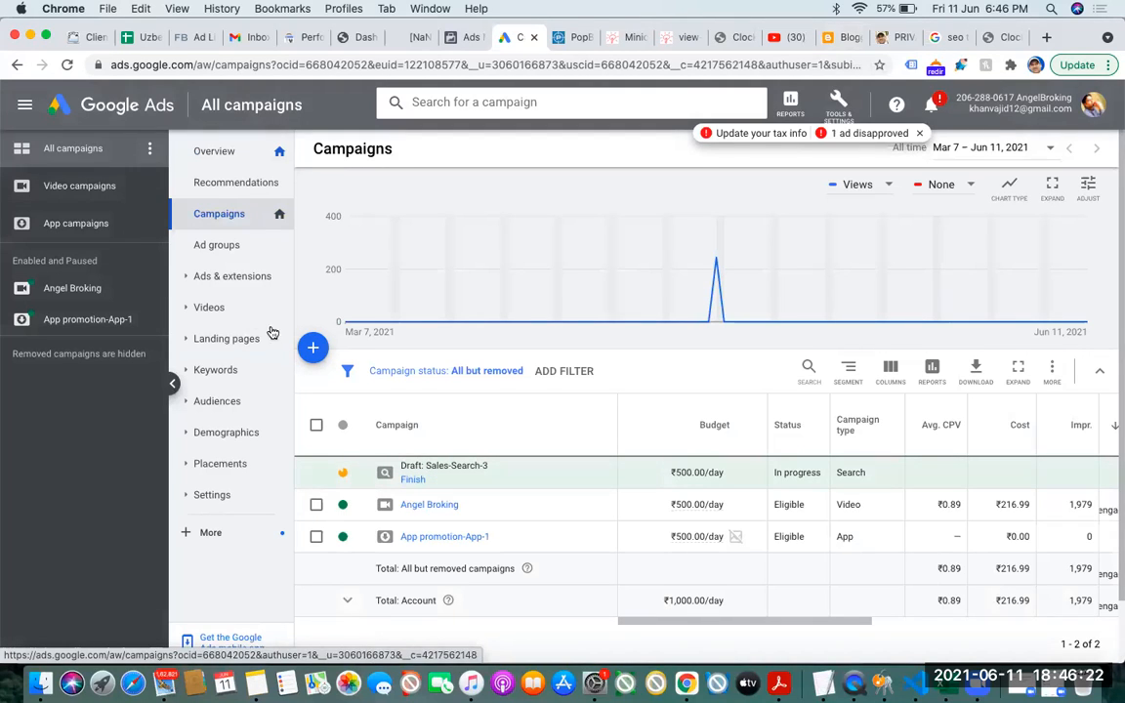
View the options for adding a campaign and the status choices of the Angel Broking video campaign without changing anything
{"action": "left_click", "coordinate": [310, 349]}
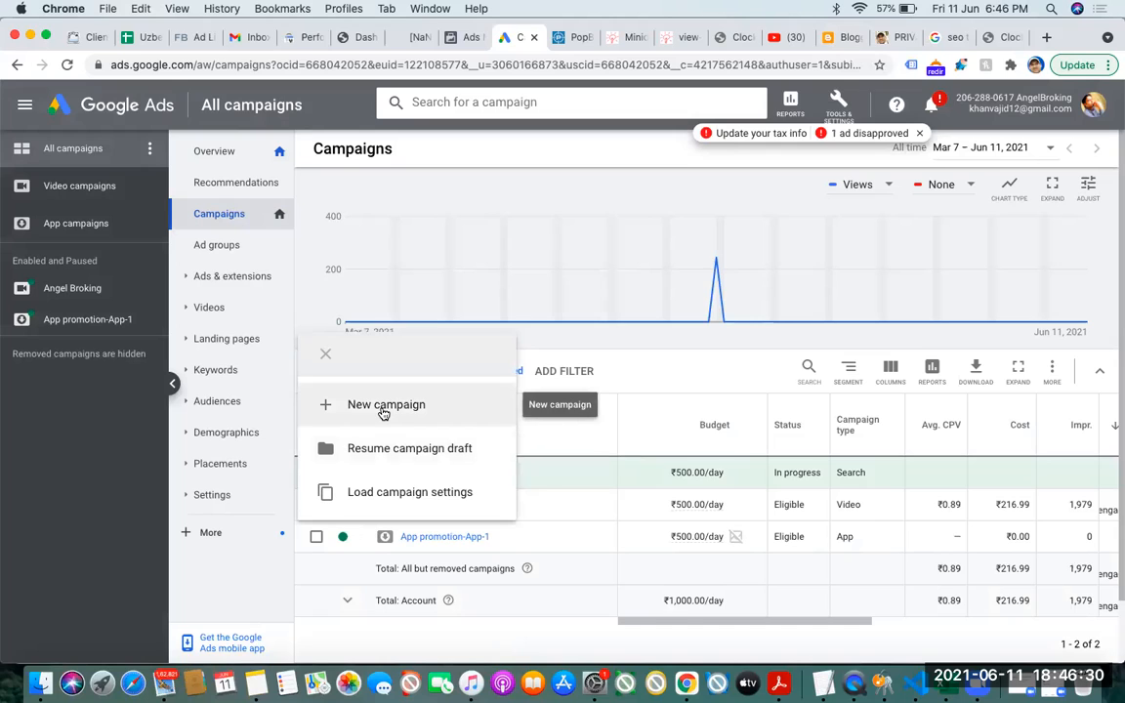
{"action": "left_click", "coordinate": [278, 580]}
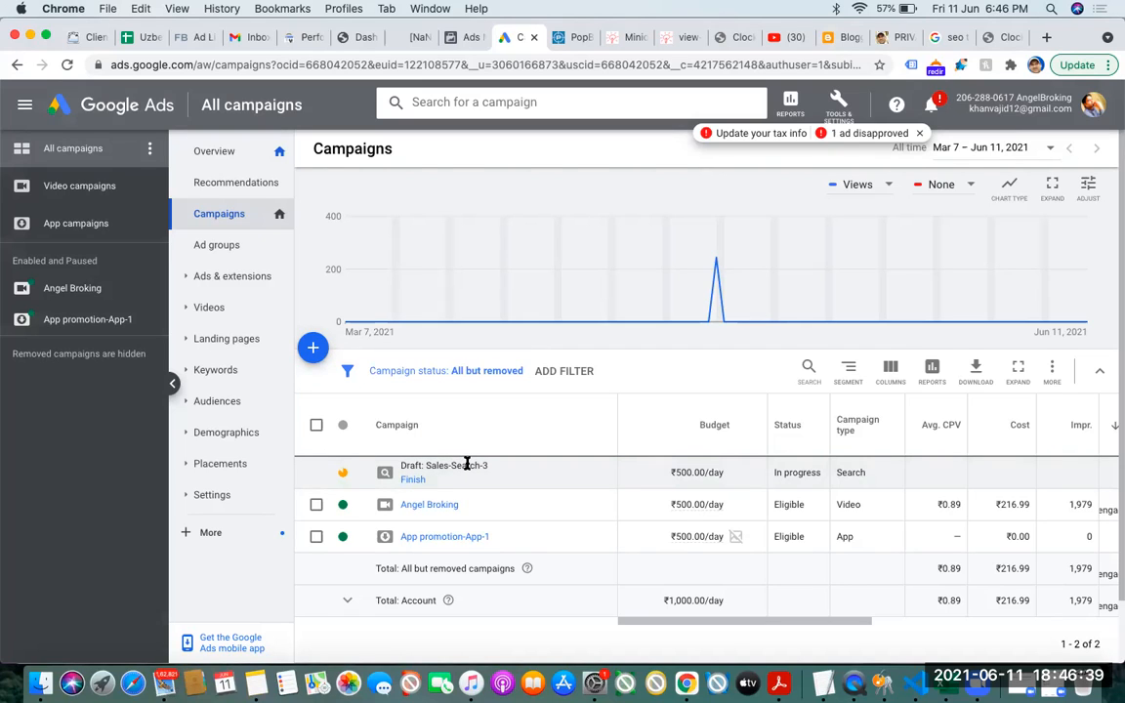
{"action": "left_click", "coordinate": [343, 505]}
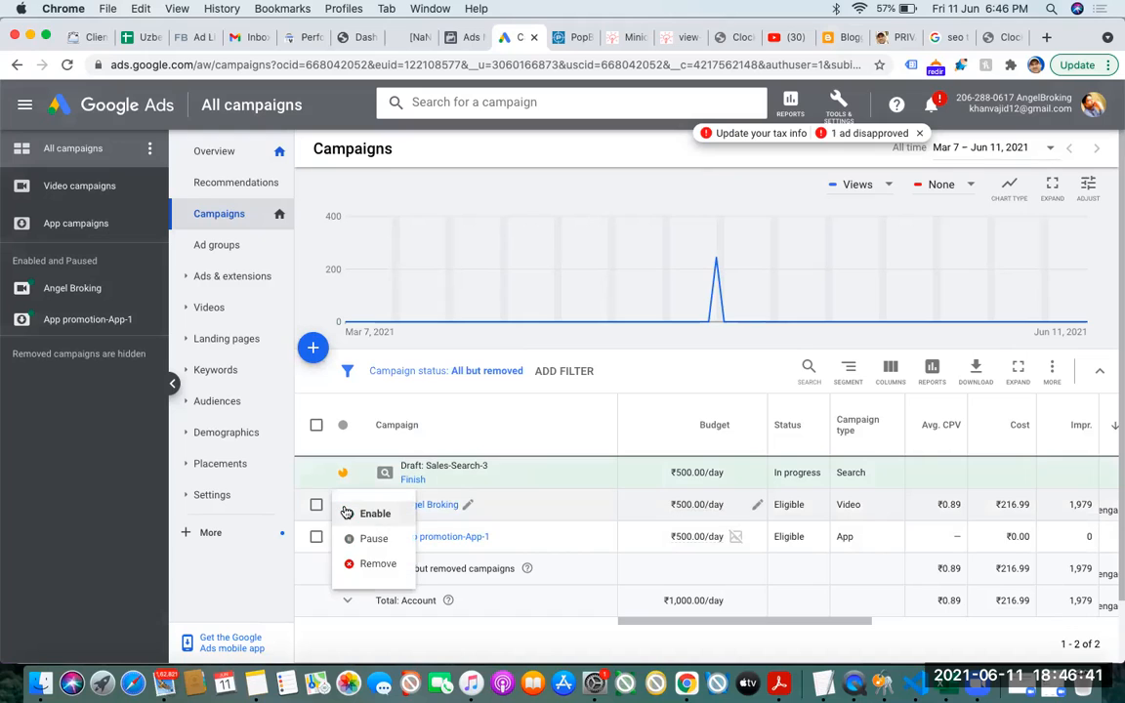
{"action": "left_click", "coordinate": [244, 591]}
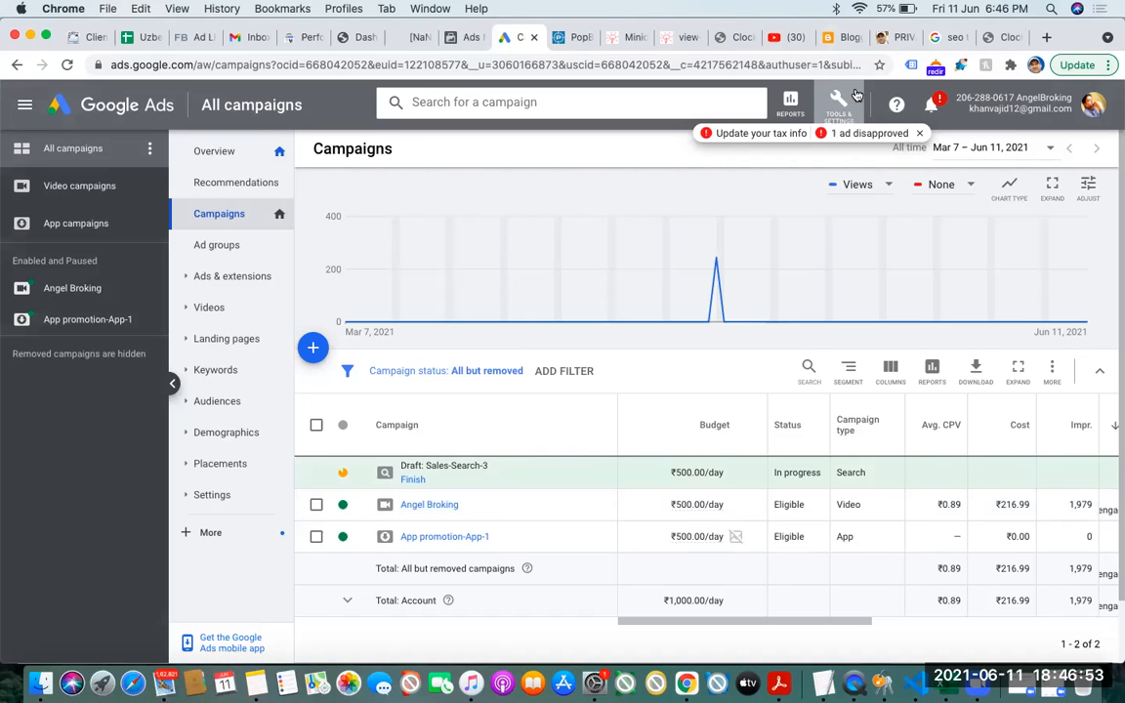
{"action": "left_click", "coordinate": [342, 505]}
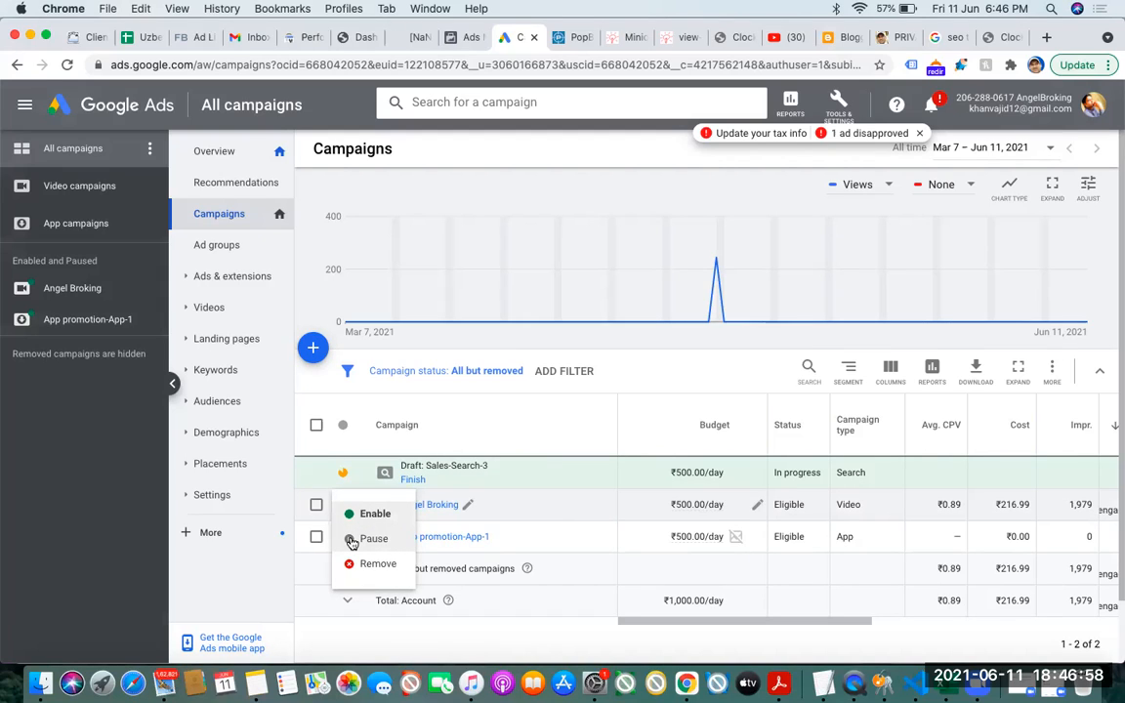
{"action": "left_click", "coordinate": [276, 576]}
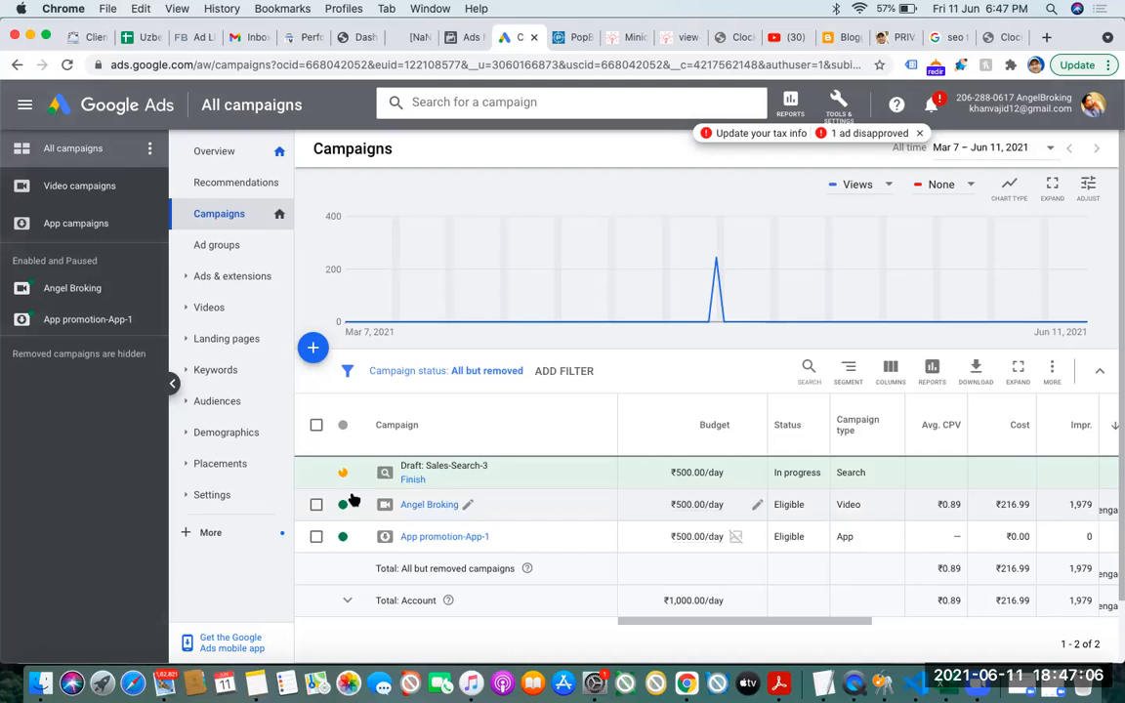
Select the Angel Broking campaign, view its available edit actions and examine its interactions figure in the campaign table
{"action": "left_click", "coordinate": [315, 503]}
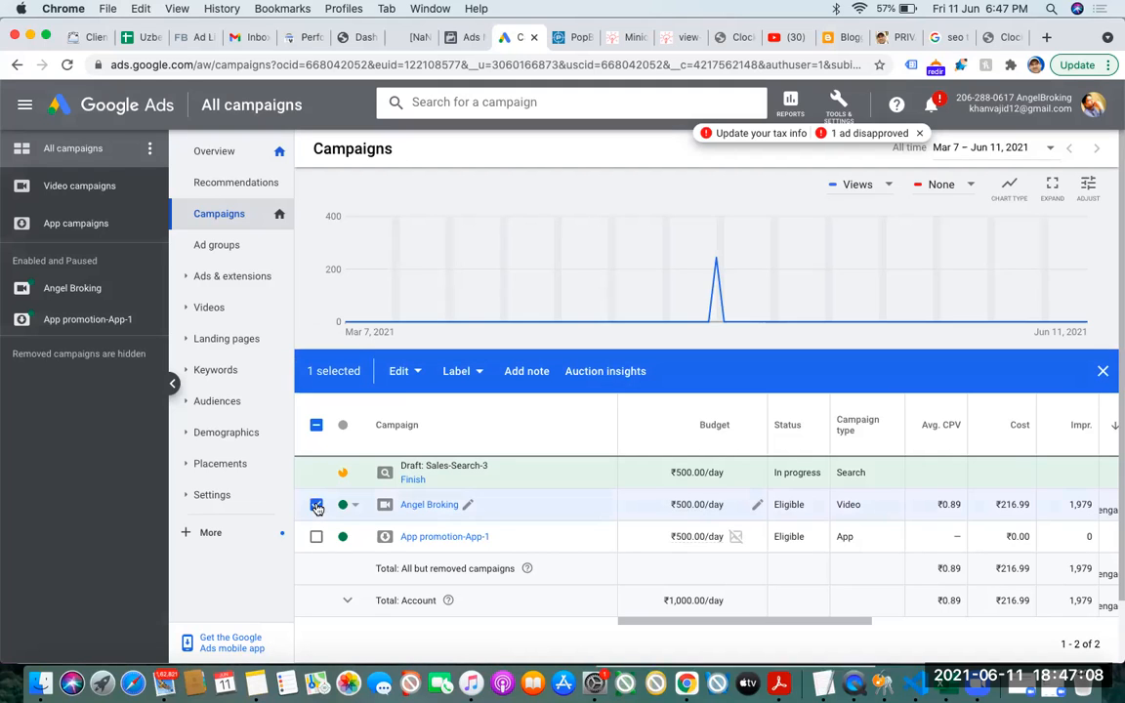
{"action": "left_click", "coordinate": [406, 372]}
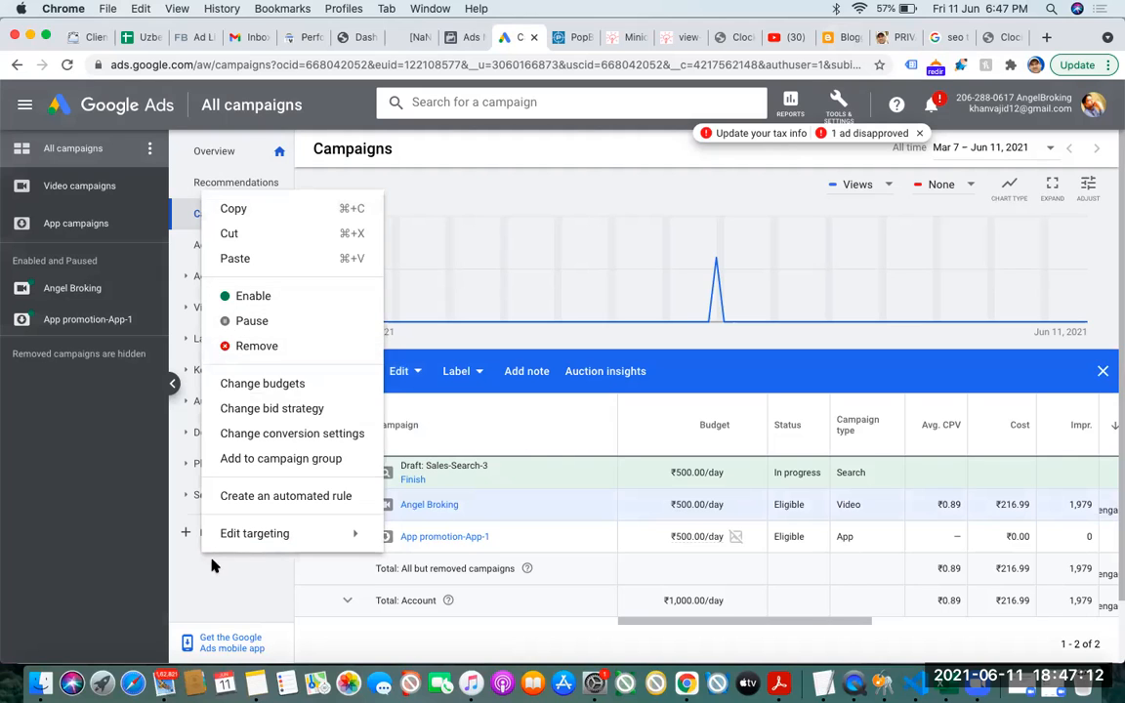
{"action": "left_click", "coordinate": [188, 520]}
{"action": "left_click_drag", "start_coordinate": [720, 617], "coordinate": [876, 620]}
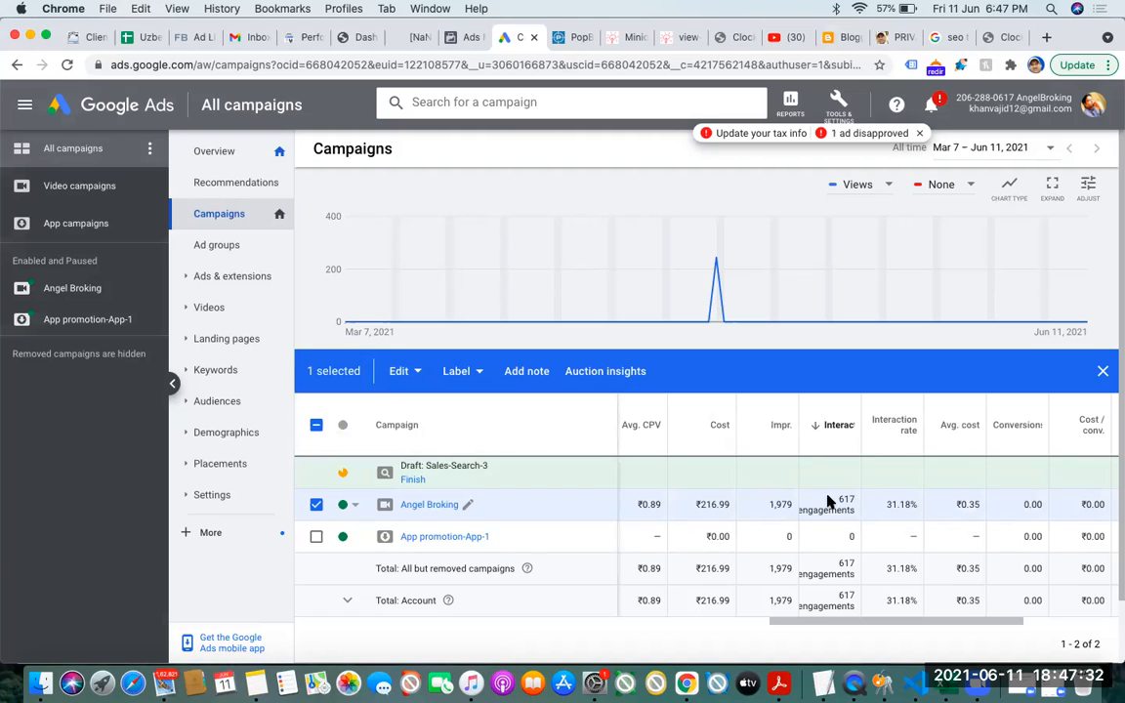
{"action": "left_click_drag", "start_coordinate": [826, 502], "coordinate": [896, 501]}
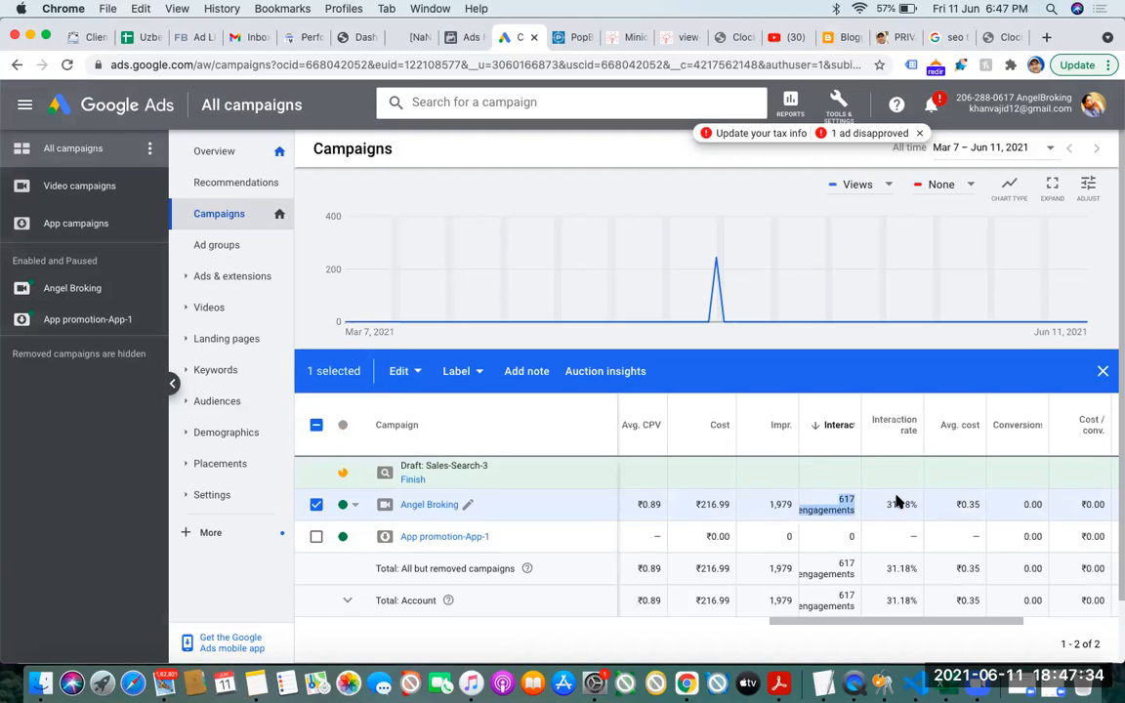